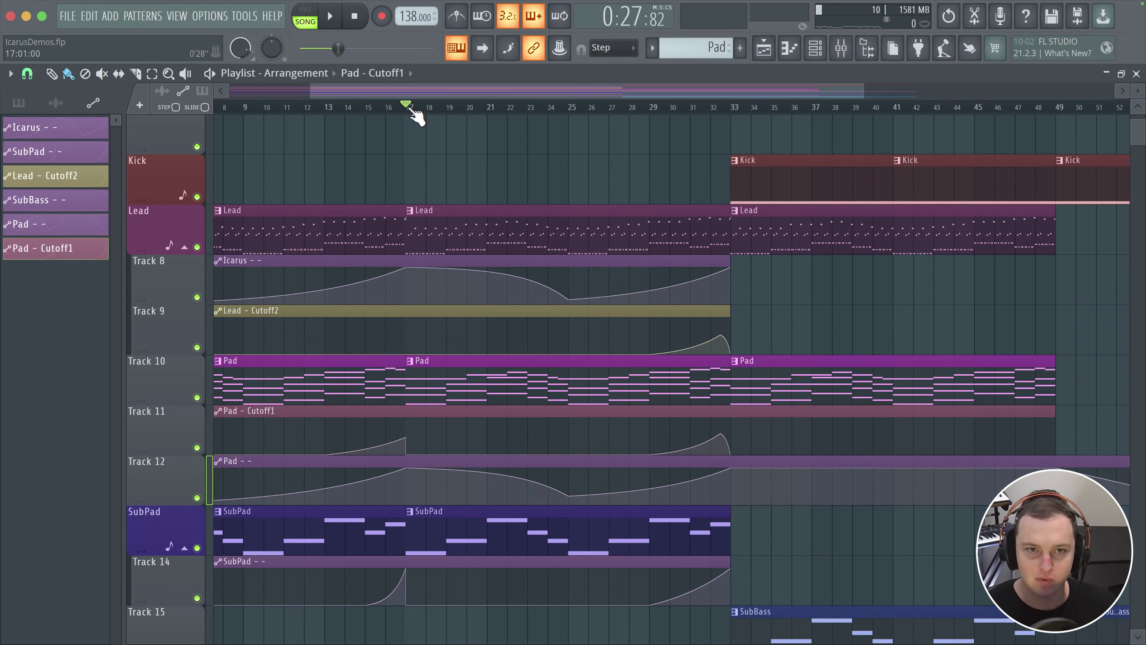
- Play the arrangement from bar 17 with the Pad mixer track soloed
{"action": "left_click", "coordinate": [841, 49]}
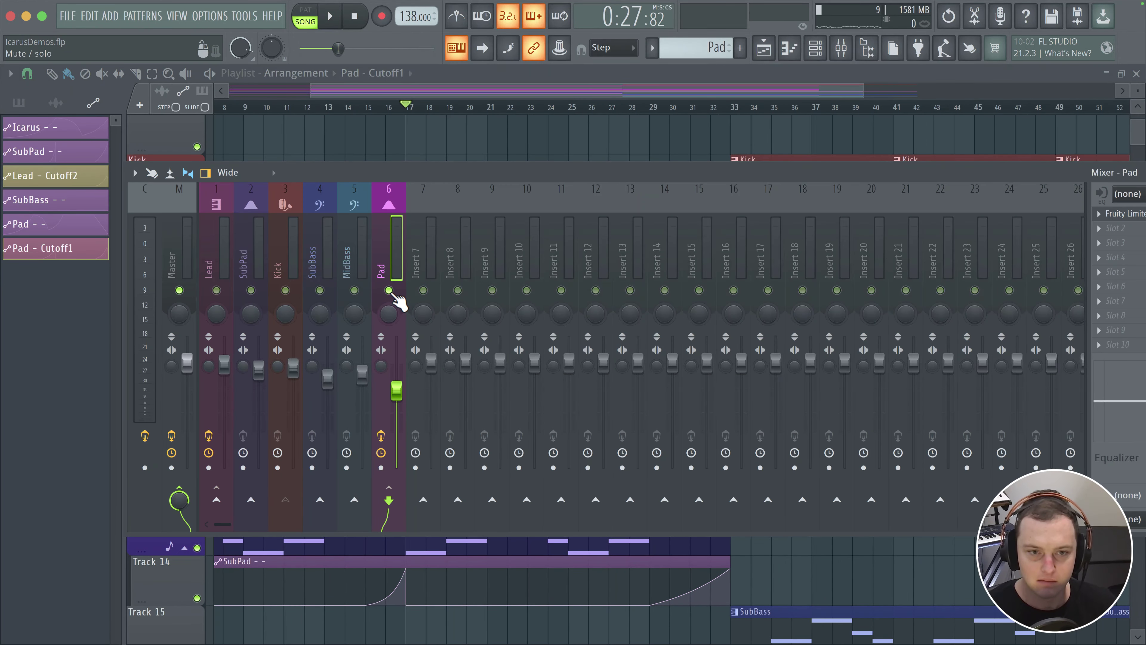
{"action": "key", "text": "space"}
{"action": "key", "text": "F9"}
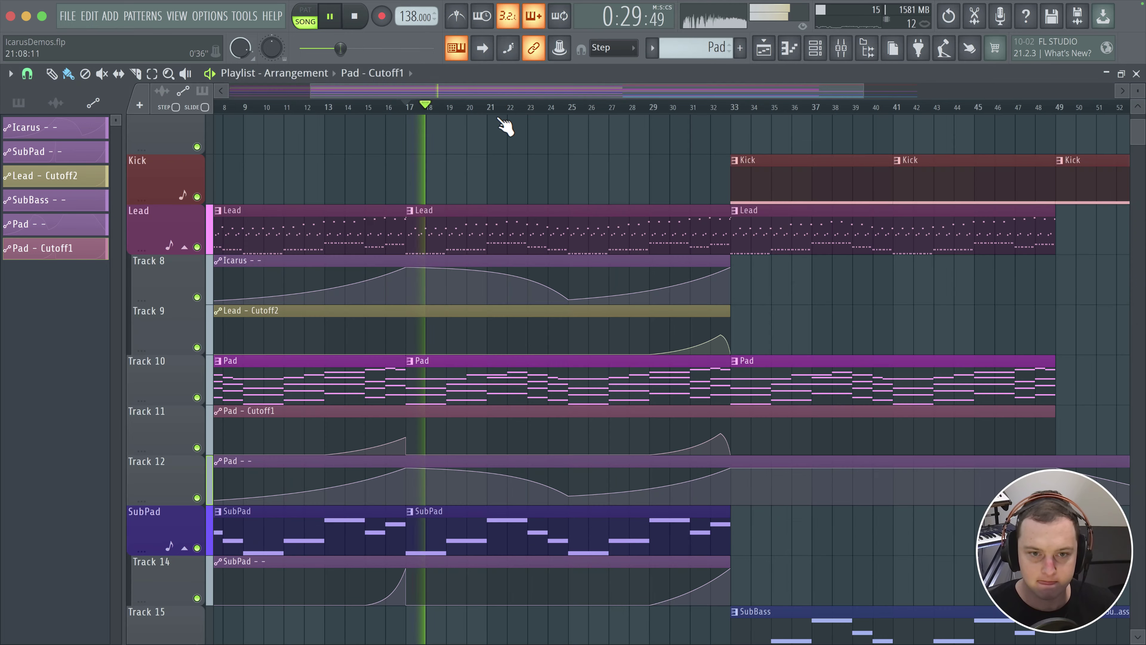
{"action": "scroll", "coordinate": [437, 295], "scroll_direction": "up", "scroll_amount": 4, "text": "ctrl"}
{"action": "left_click_drag", "start_coordinate": [425, 298], "coordinate": [527, 260]}
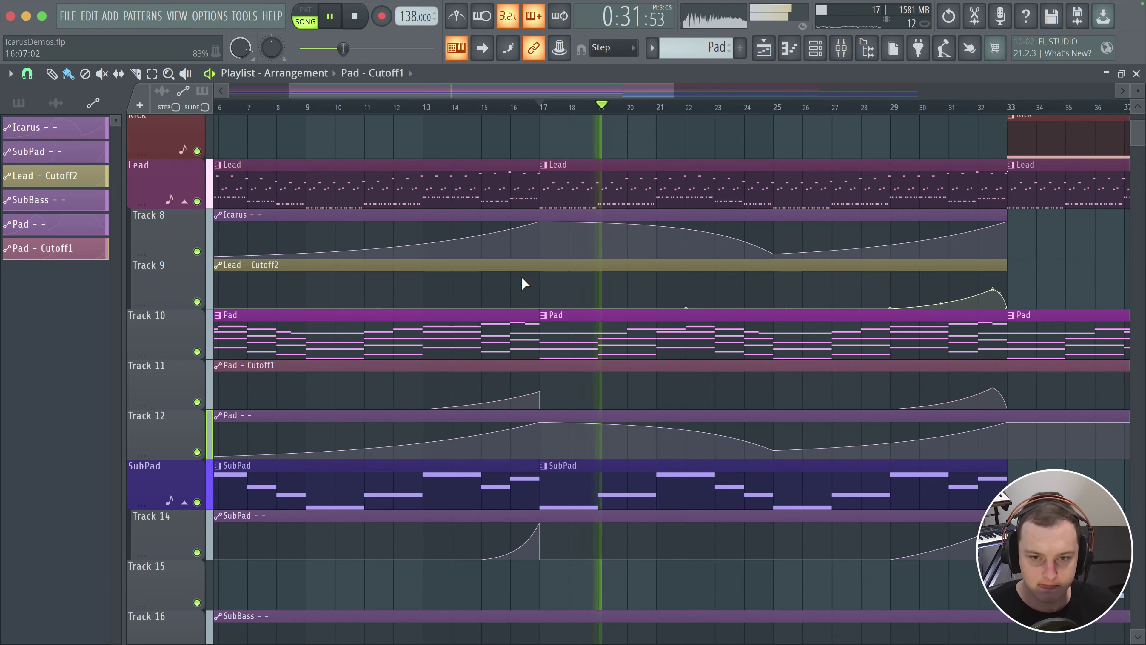
- Solo the SubPad mixer track during playback to hear it alone, and restore the other tracks
{"action": "left_click", "coordinate": [815, 56]}
{"action": "left_click", "coordinate": [841, 48]}
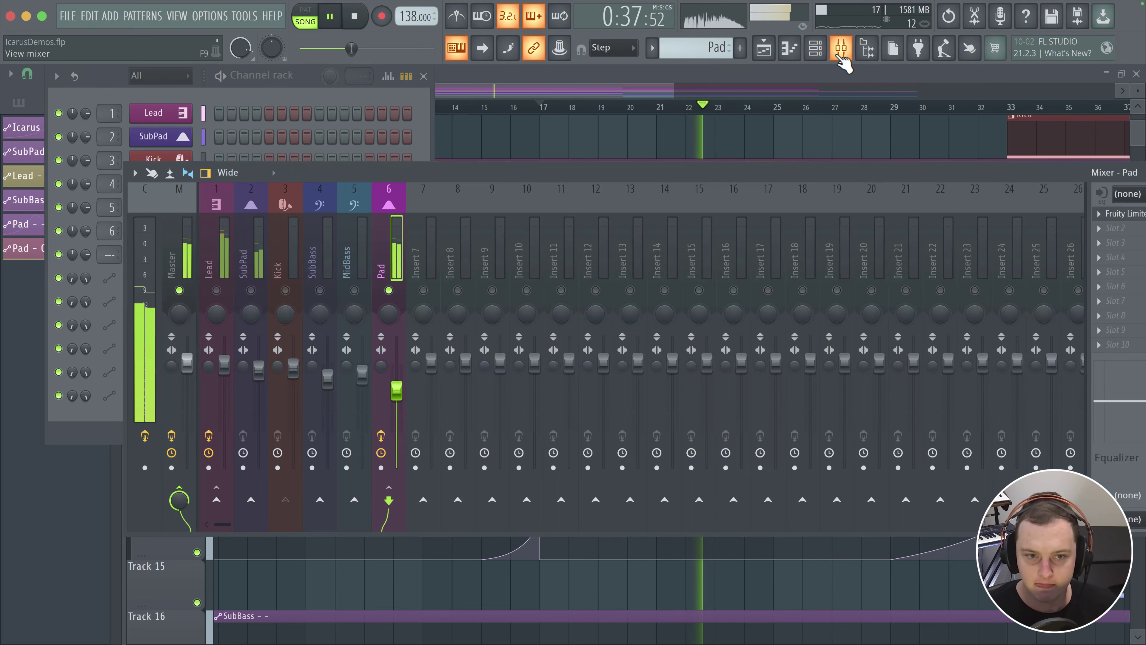
{"action": "right_click", "coordinate": [253, 290]}
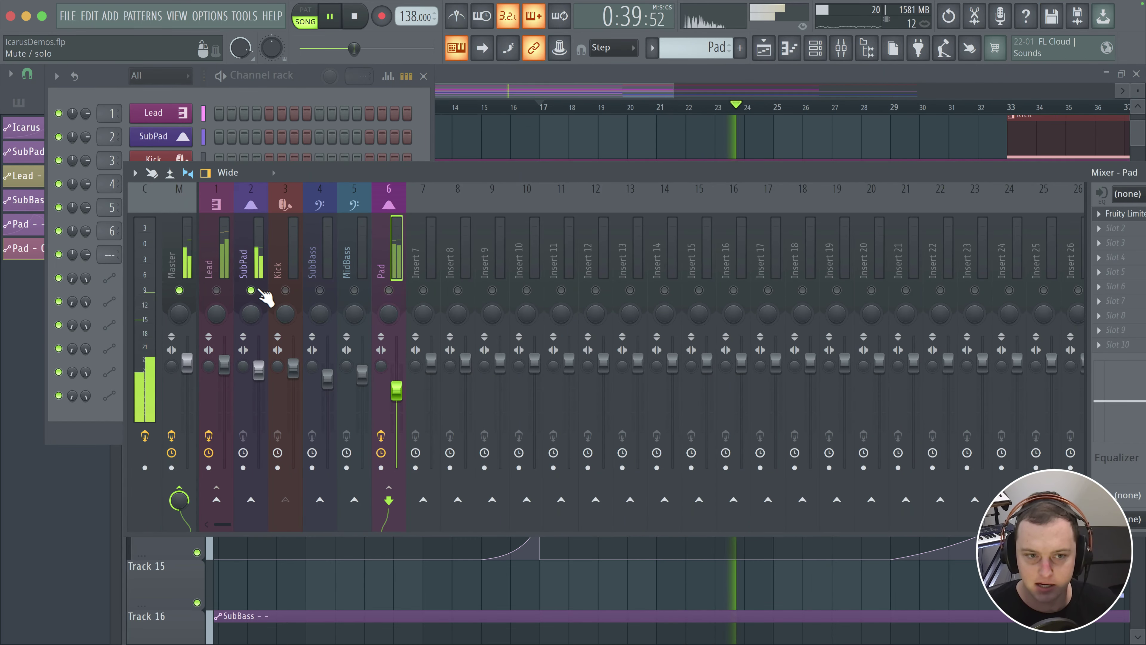
{"action": "right_click", "coordinate": [252, 289]}
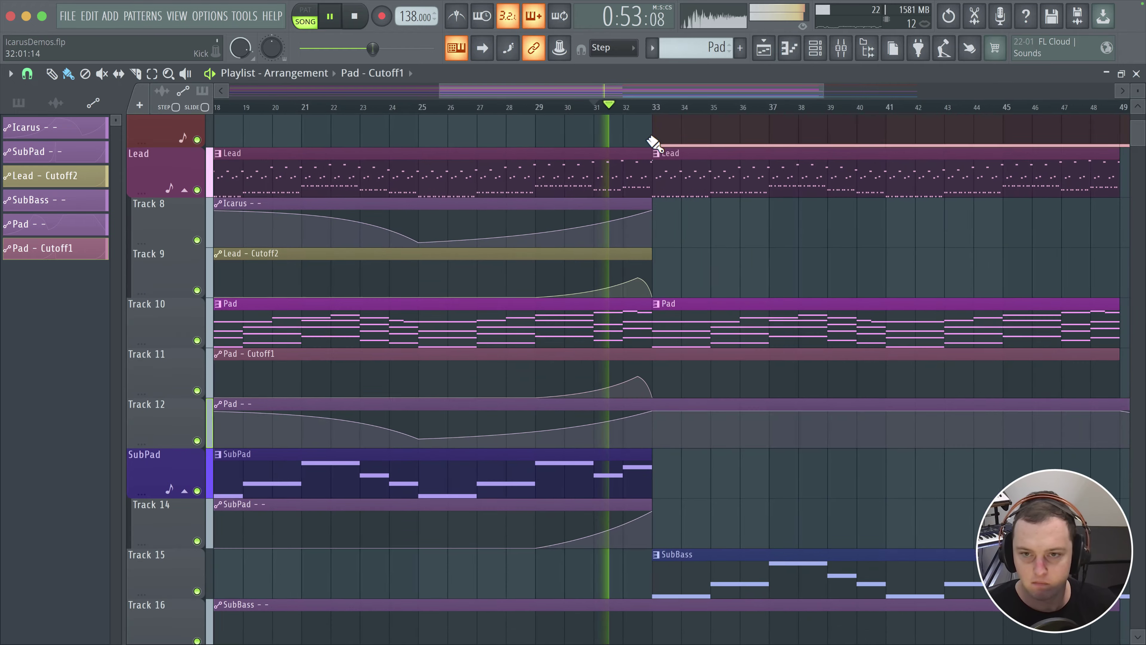
- Follow the playback into the section from bar 33 and examine the Pad, SubBass and MidBass clips
{"action": "scroll", "coordinate": [558, 280], "scroll_direction": "up", "scroll_amount": 2}
{"action": "scroll", "coordinate": [483, 271], "scroll_direction": "down", "scroll_amount": 3}
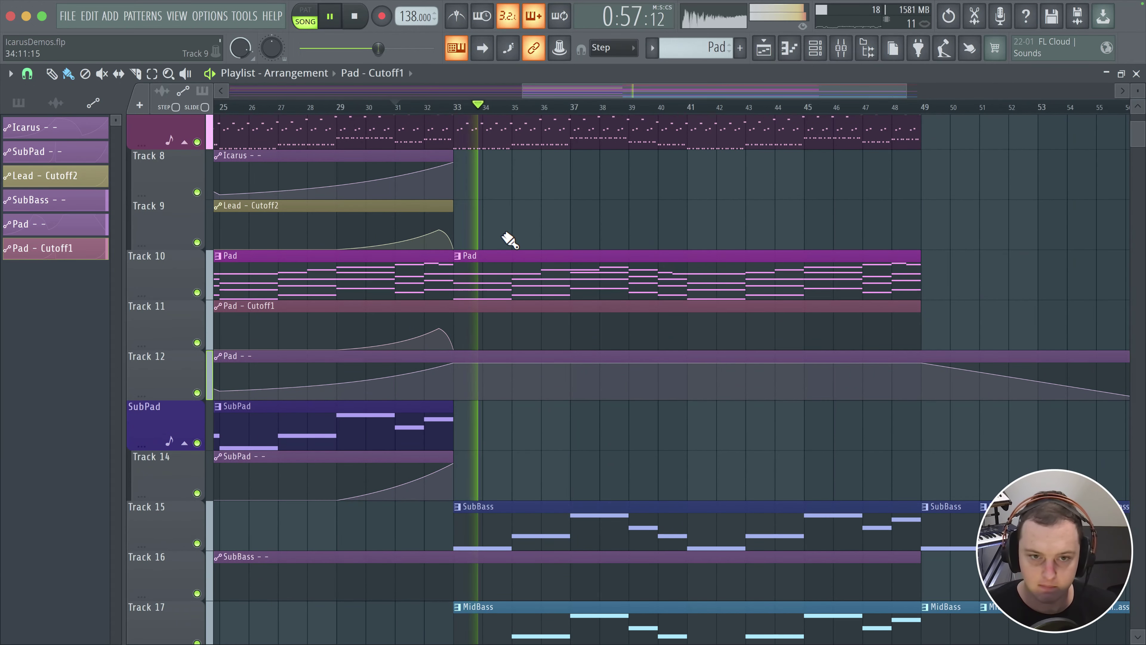
{"action": "scroll", "coordinate": [490, 348], "scroll_direction": "up", "scroll_amount": 1}
{"action": "scroll", "coordinate": [490, 348], "scroll_direction": "down", "scroll_amount": 1}
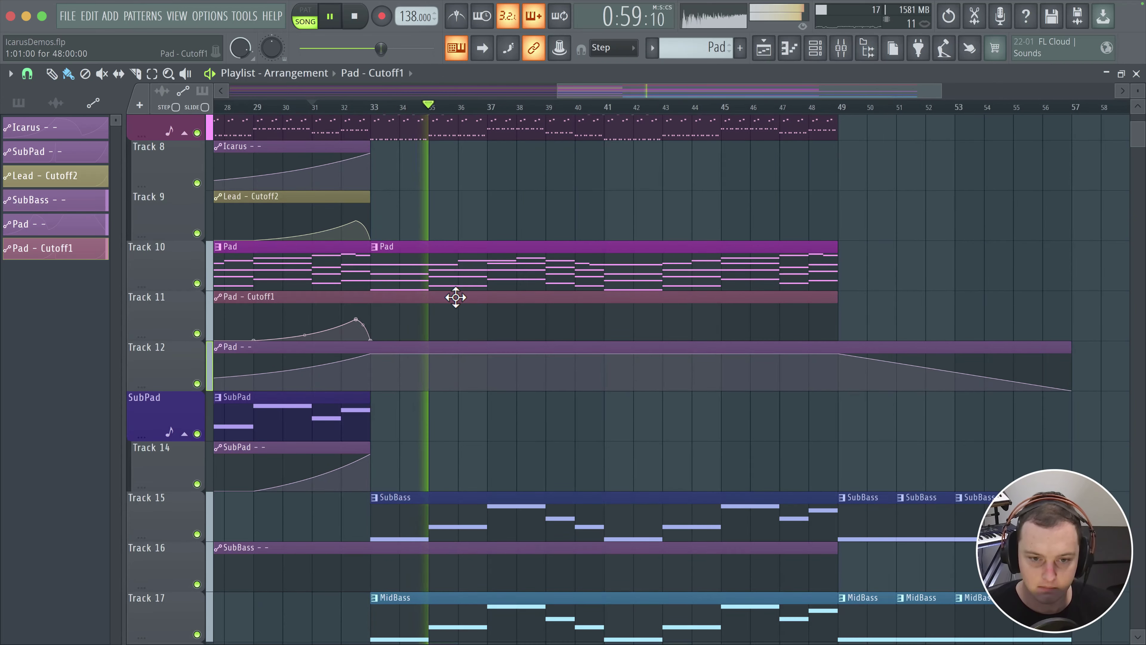
{"action": "scroll", "coordinate": [455, 323], "scroll_direction": "down", "scroll_amount": 1}
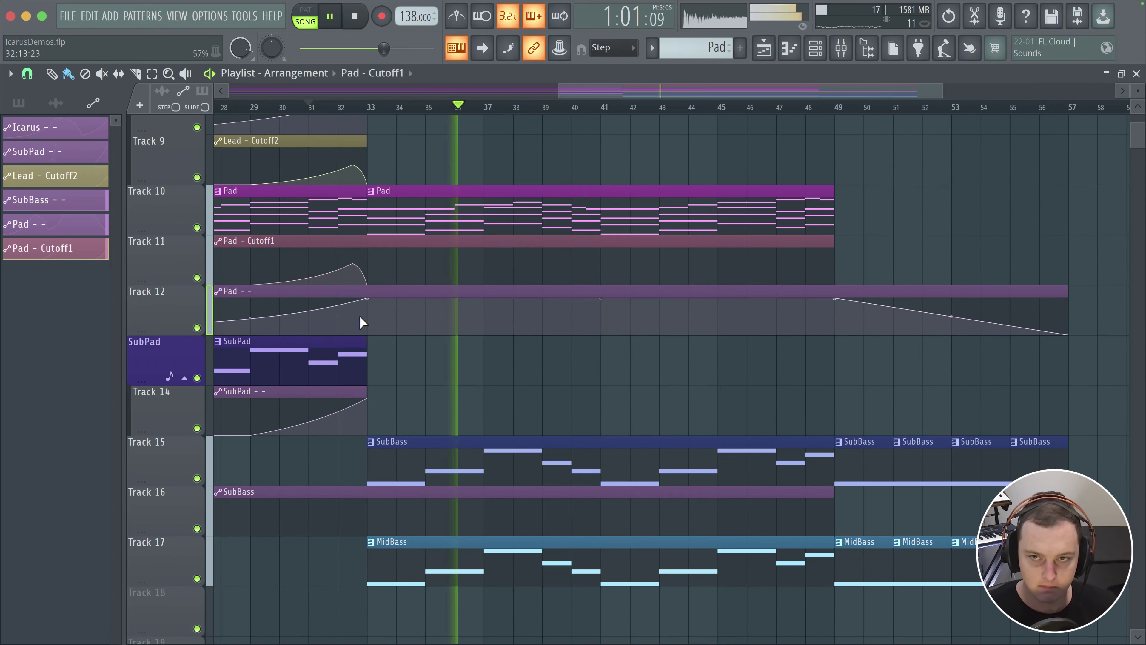
- Mute and unmute the Pad mixer track to compare the mix with and without it, and stop playback
{"action": "left_click", "coordinate": [840, 47]}
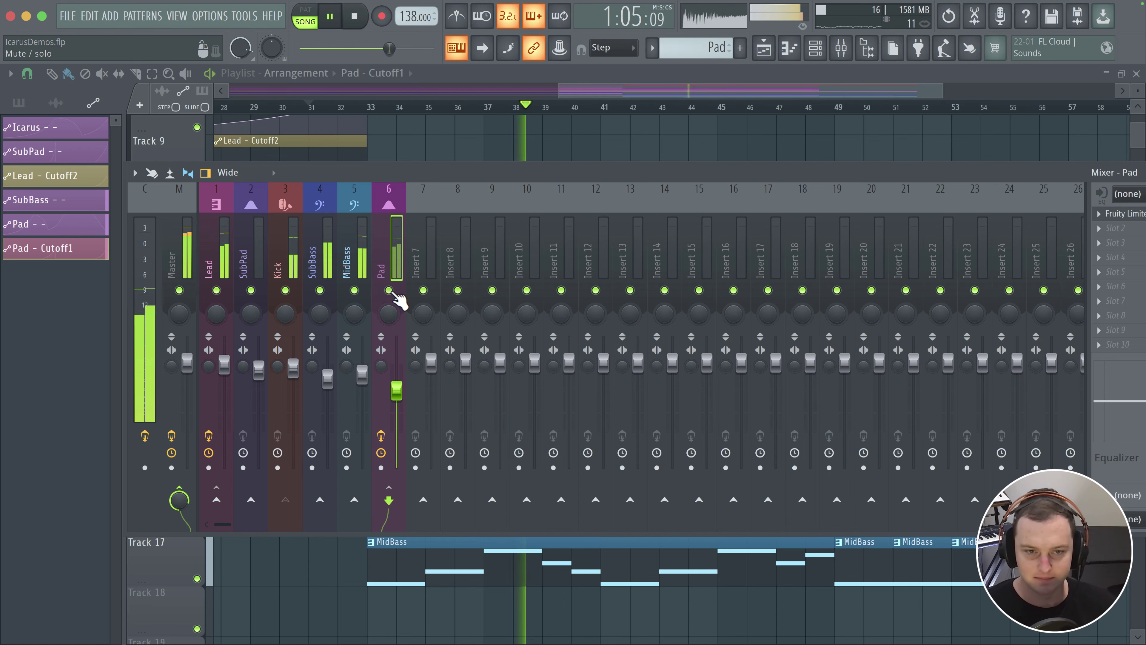
{"action": "left_click", "coordinate": [390, 292]}
{"action": "left_click", "coordinate": [389, 291]}
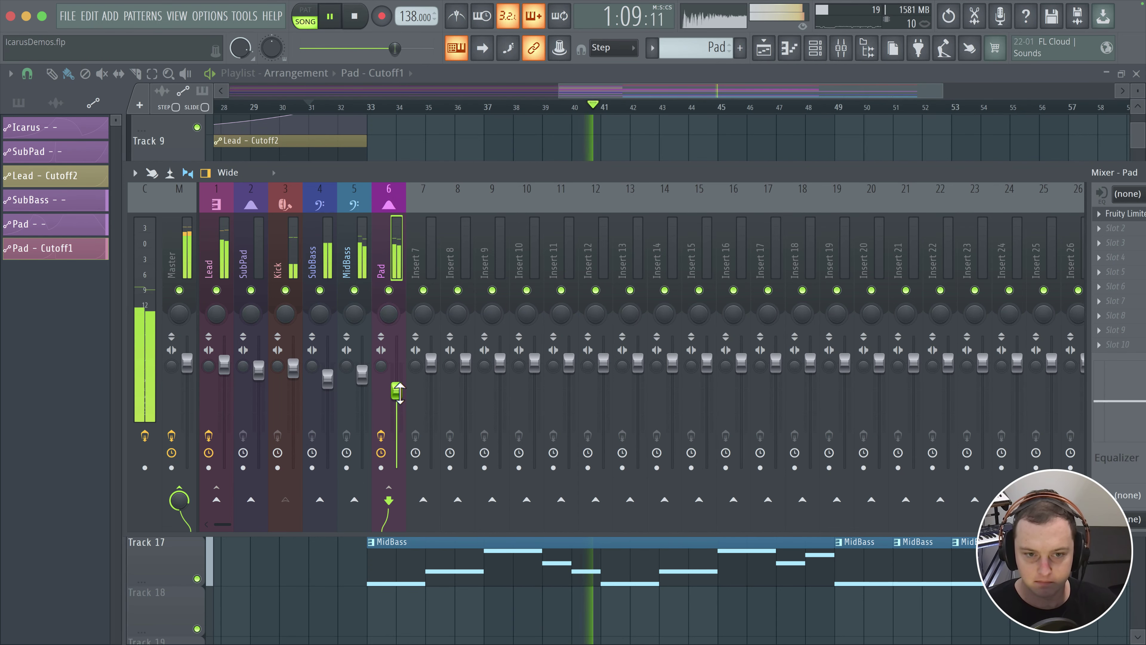
{"action": "left_click", "coordinate": [695, 92]}
{"action": "left_click_drag", "start_coordinate": [663, 161], "coordinate": [675, 279]}
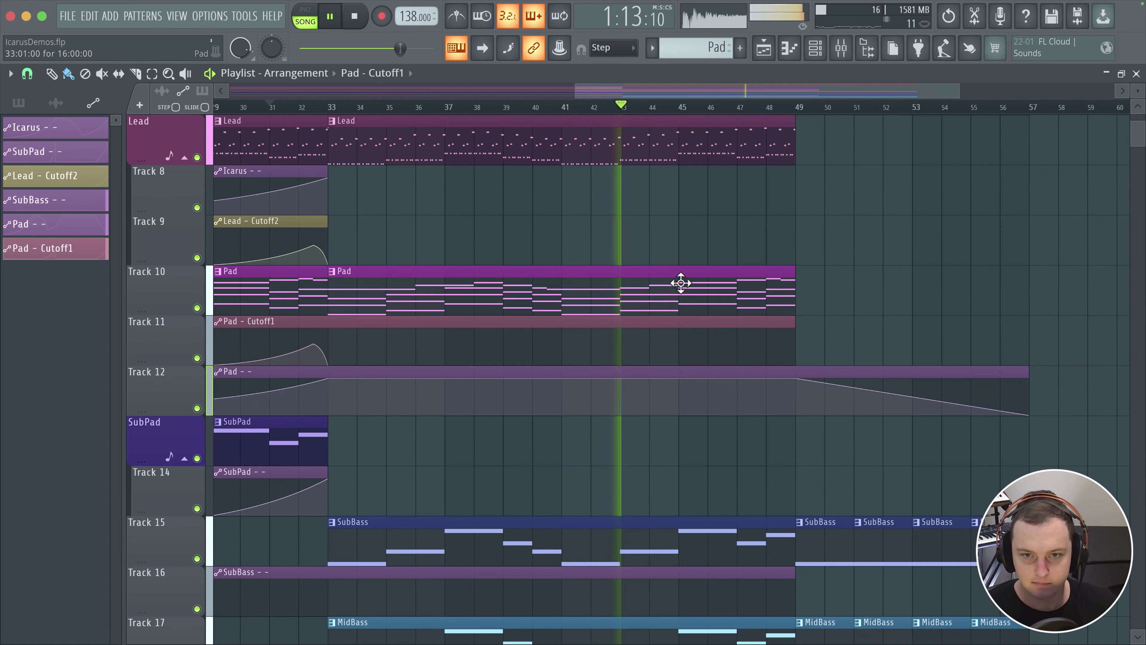
{"action": "key", "text": "space"}
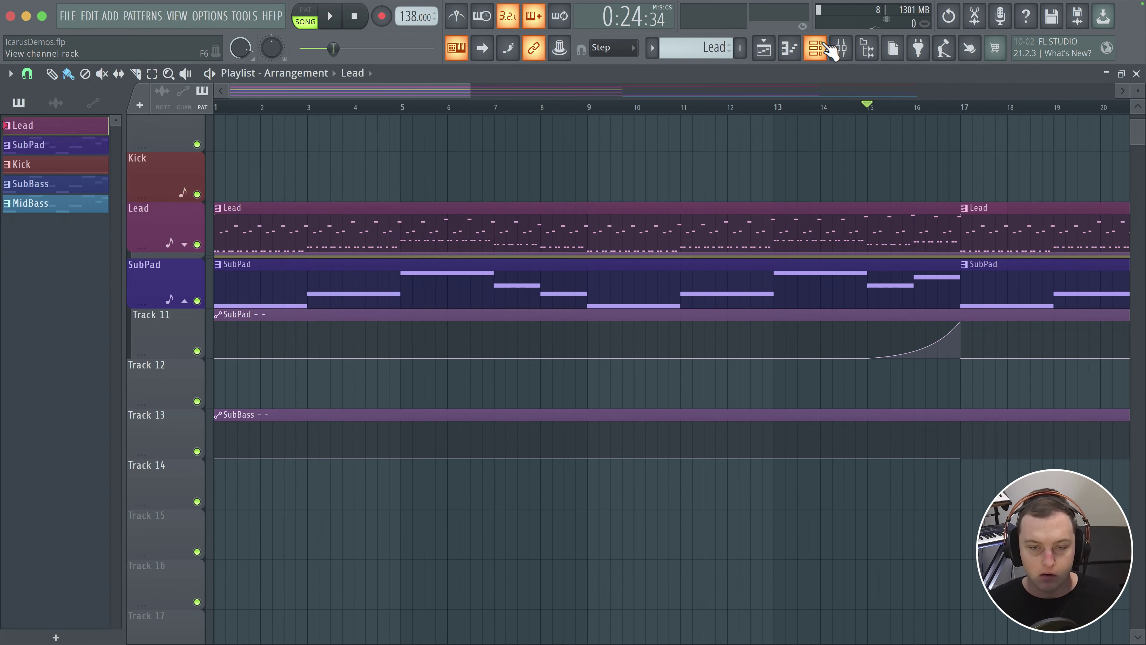
- Clone the Init #2 channel in the channel rack and close the new instrument's plugin window
{"action": "left_click", "coordinate": [827, 45]}
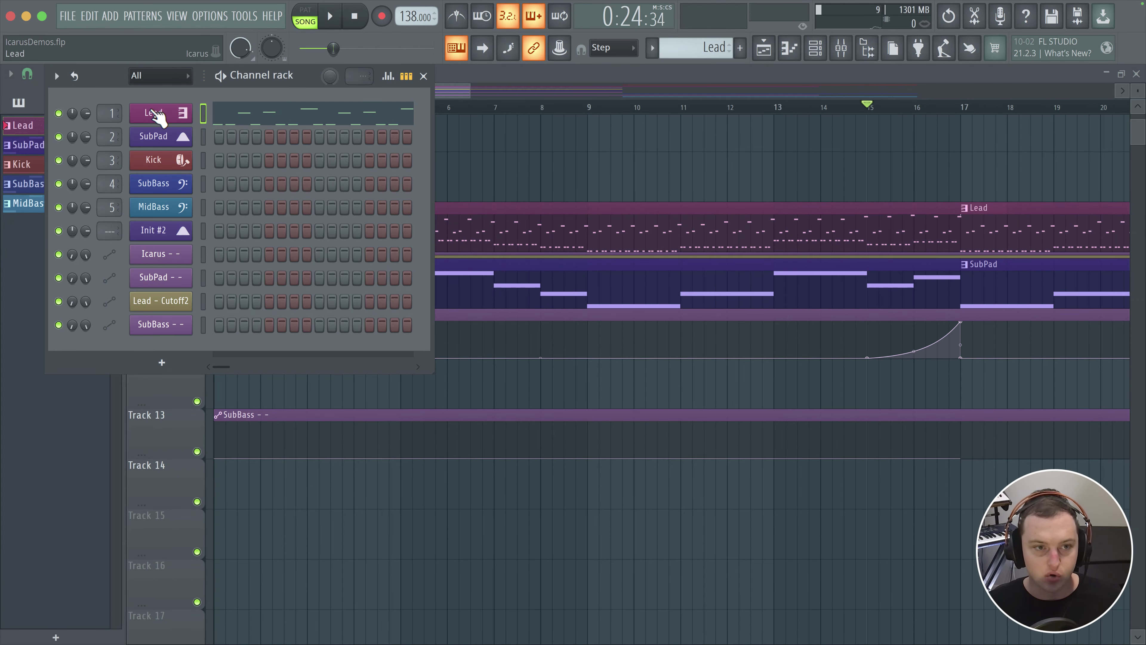
{"action": "right_click", "coordinate": [171, 235]}
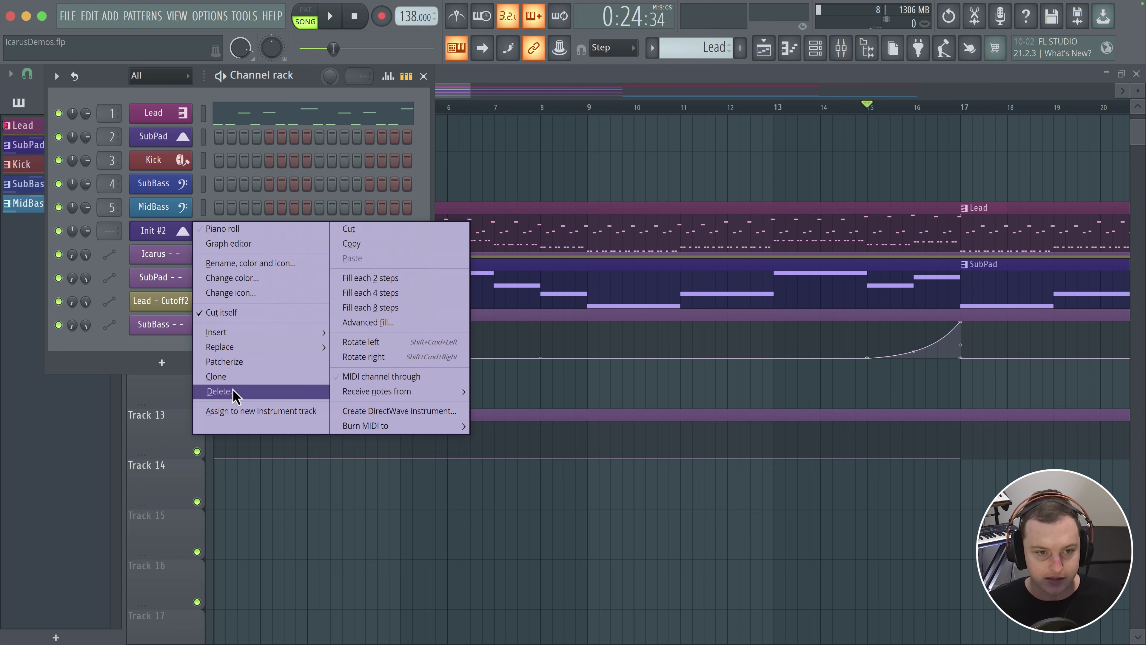
{"action": "key", "text": "Return"}
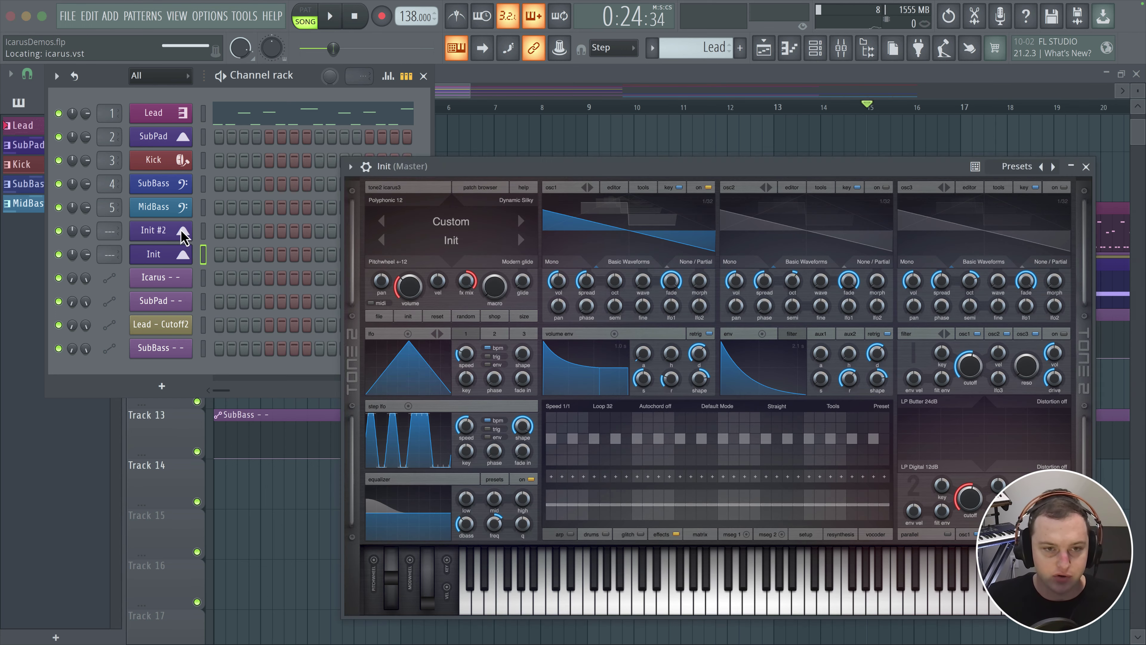
{"action": "left_click", "coordinate": [1088, 168]}
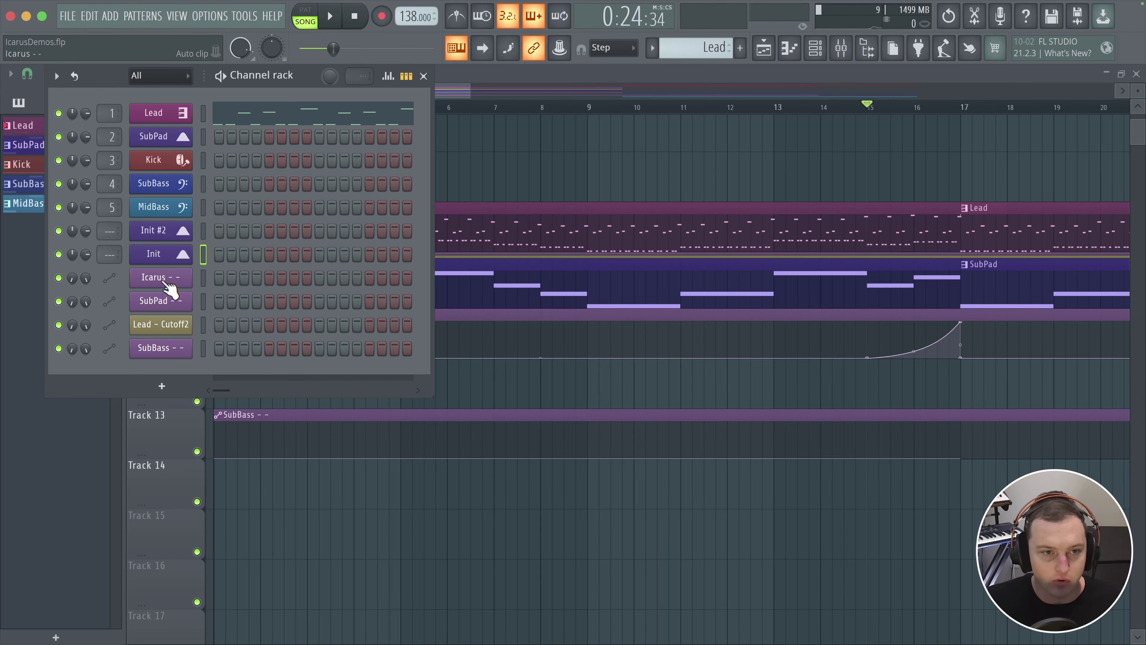
- Rename the Init #2 channel to Pad and give it the purple color #8B3295
{"action": "left_click", "coordinate": [167, 238], "text": "shift"}
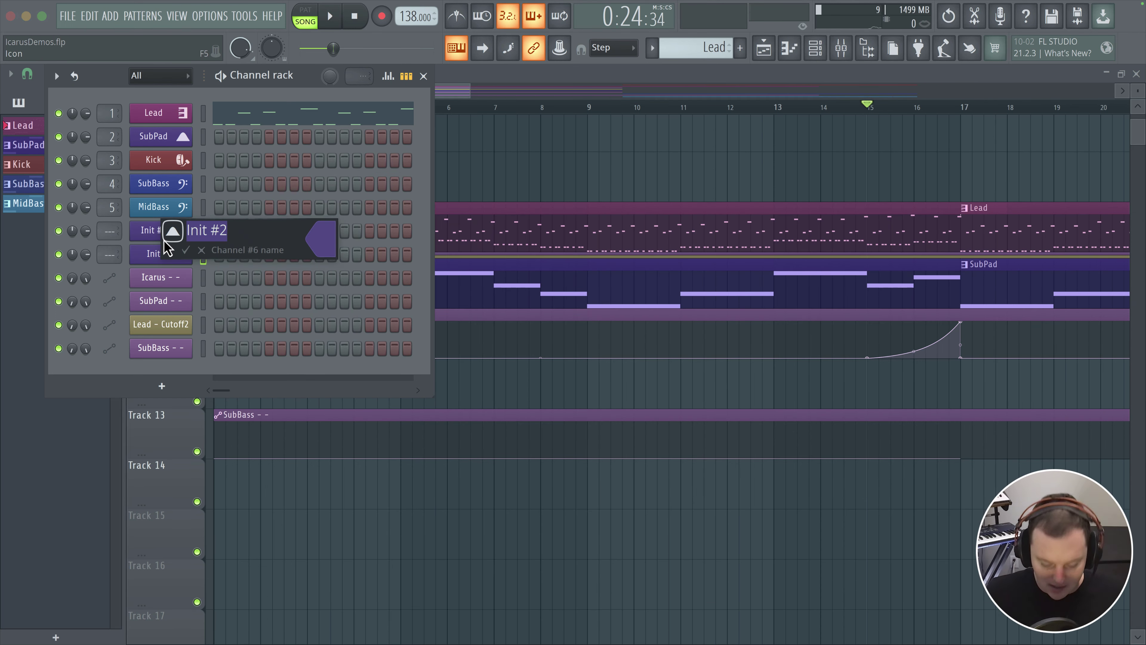
{"action": "left_click", "coordinate": [317, 250]}
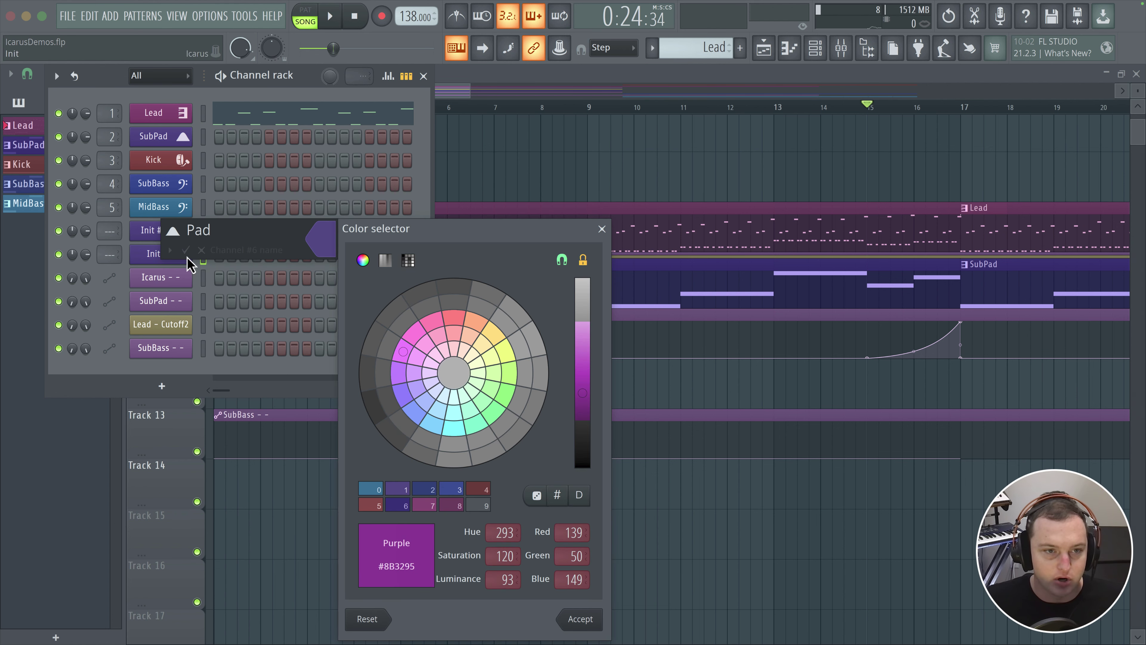
{"action": "key", "text": "Return"}
{"action": "key", "text": "Return"}
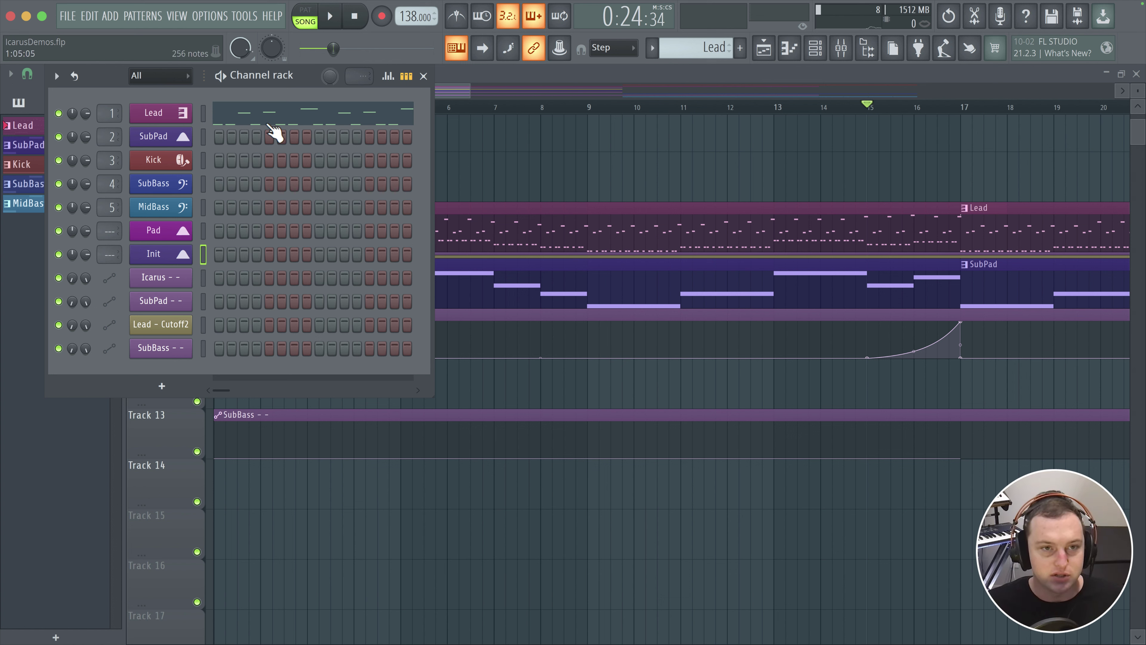
{"action": "right_click", "coordinate": [185, 234]}
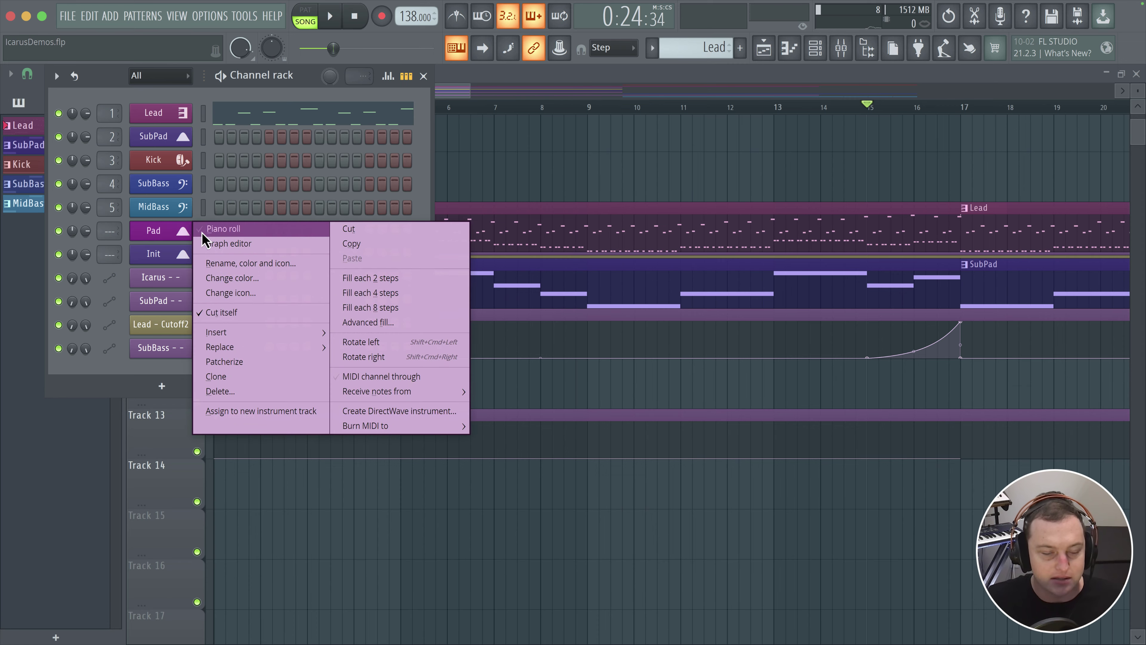
{"action": "left_click", "coordinate": [212, 228]}
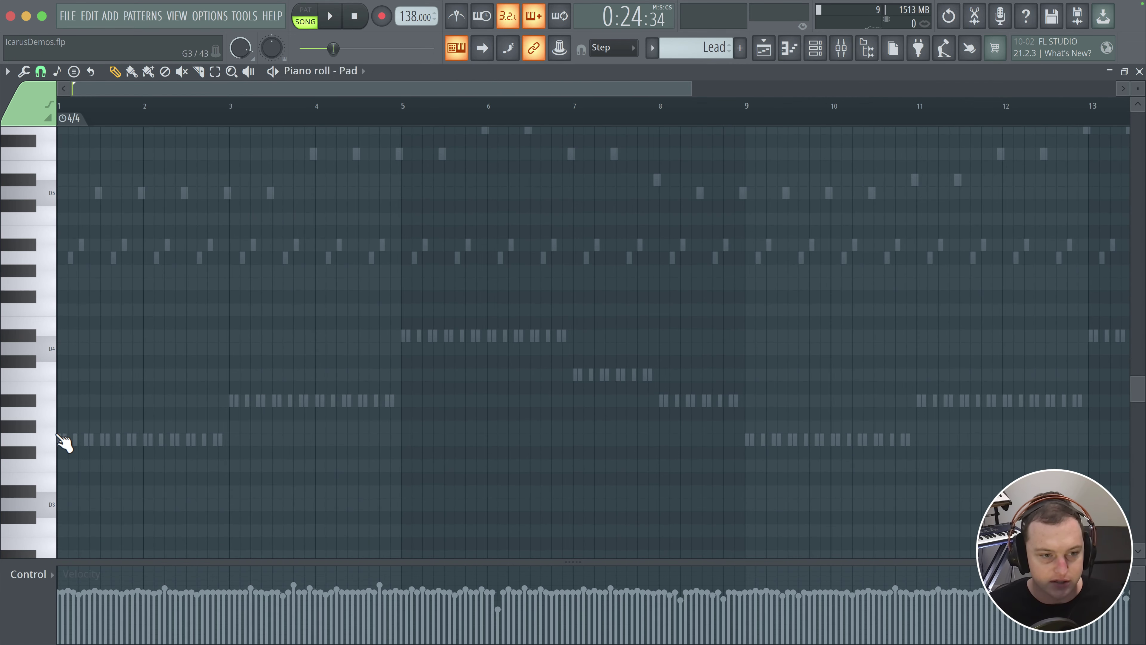
{"action": "left_click", "coordinate": [59, 436]}
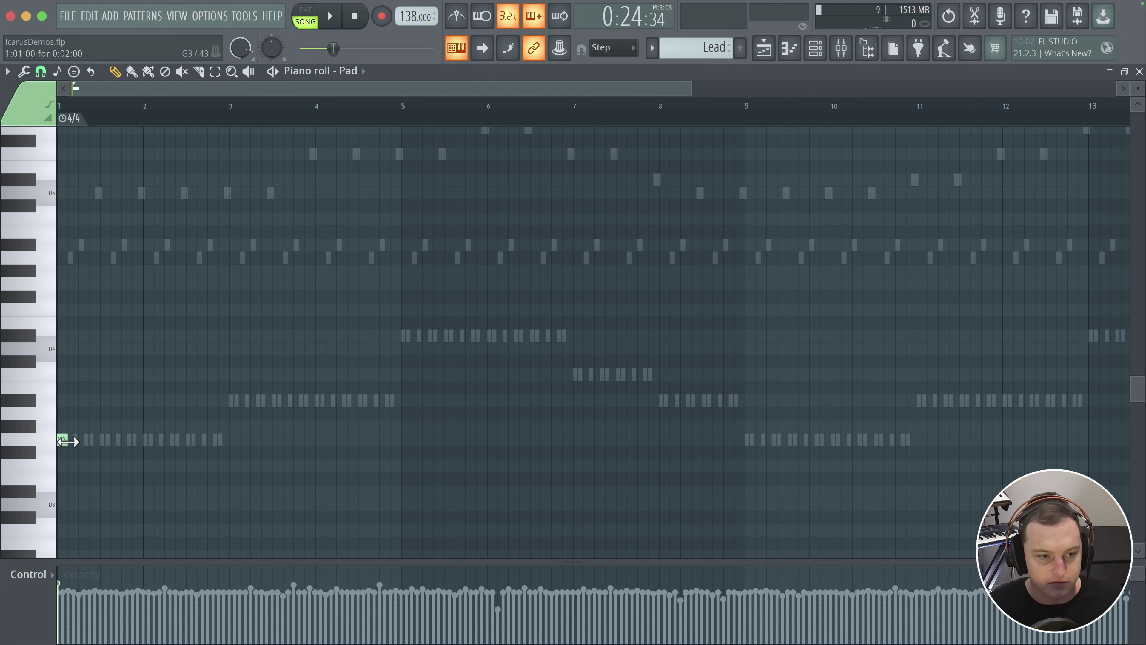
{"action": "left_click_drag", "start_coordinate": [68, 441], "coordinate": [294, 432]}
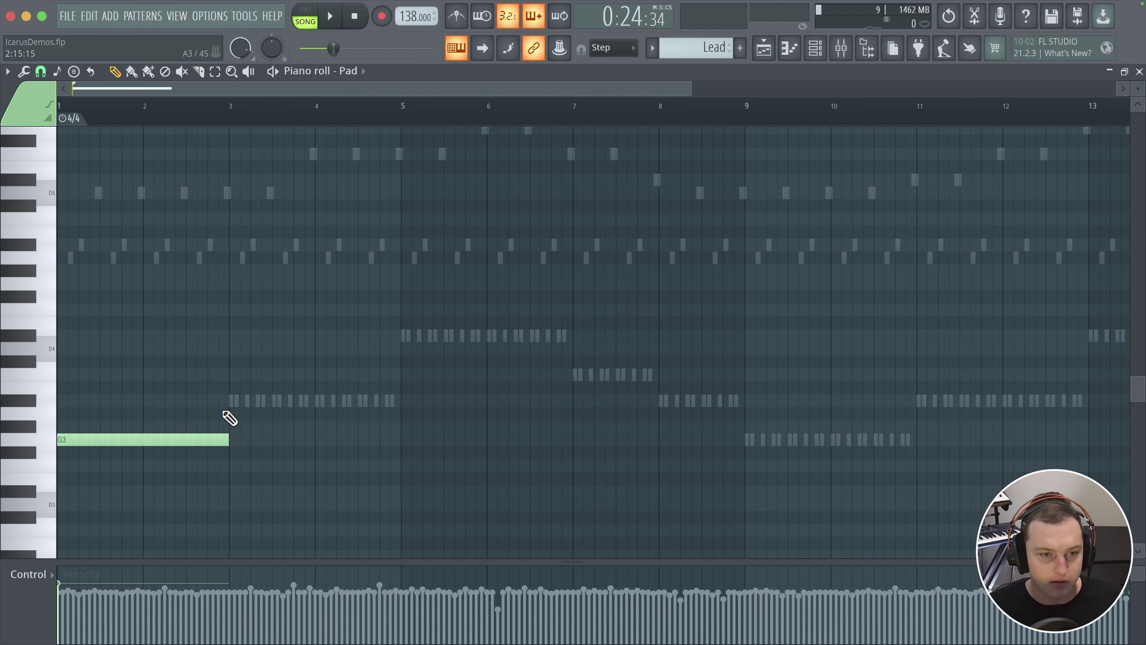
{"action": "key", "text": "ctrl+z"}
- Copy the notes of the SubPad pattern's SubPad channel into the Pad channel of the Lead pattern
{"action": "left_click", "coordinate": [769, 45]}
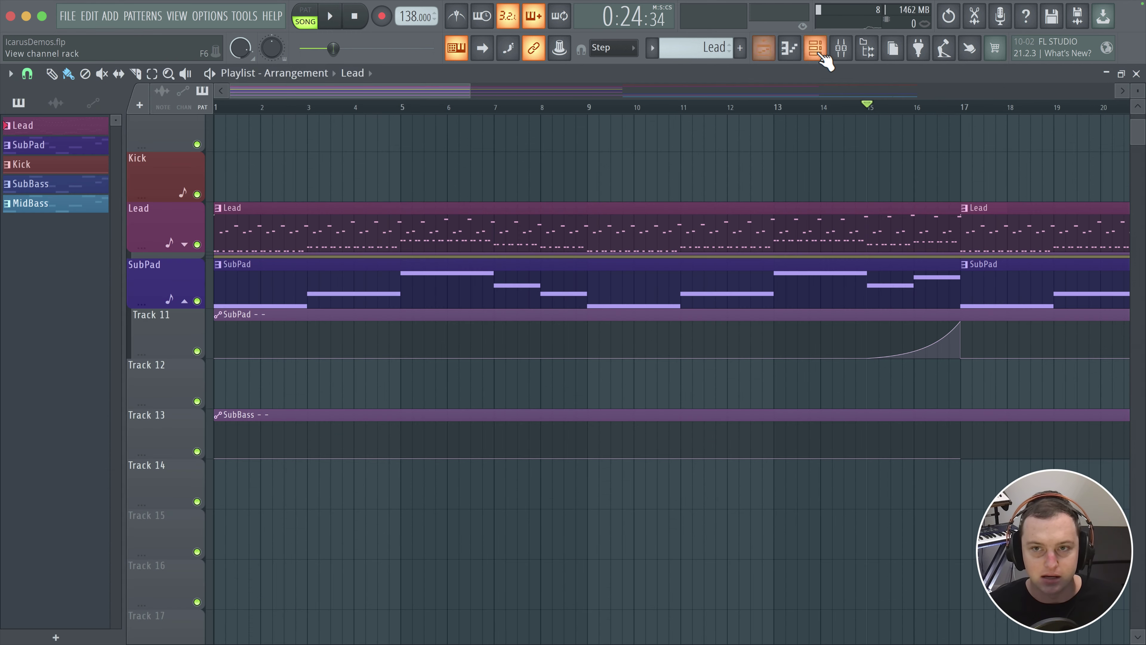
{"action": "left_click", "coordinate": [814, 47]}
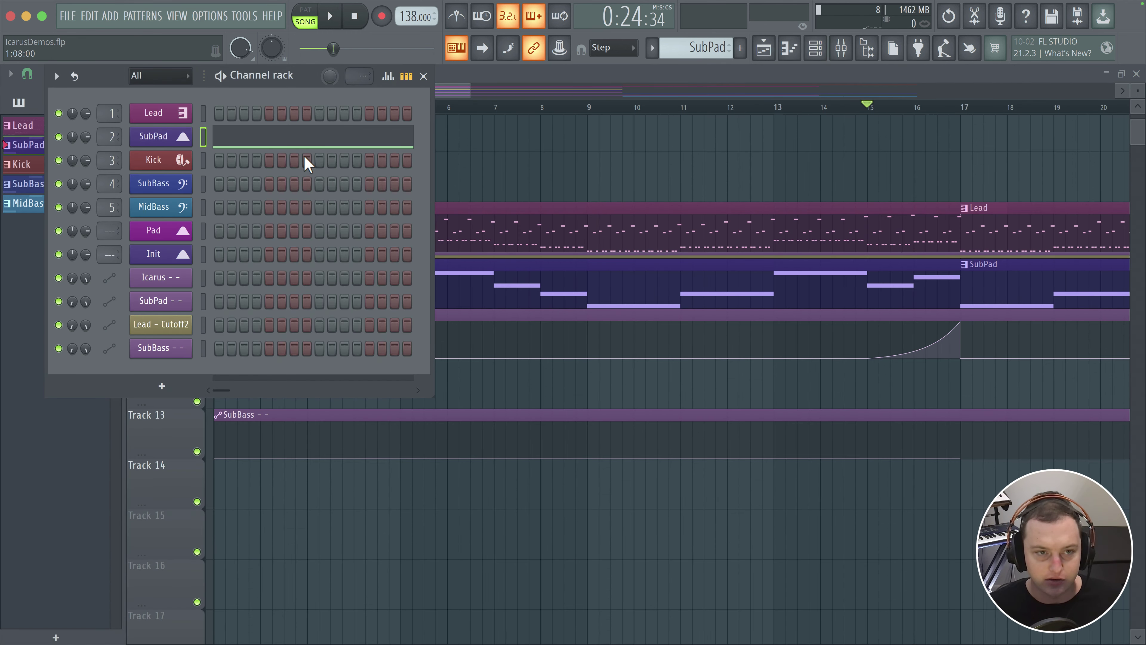
{"action": "left_click", "coordinate": [591, 235]}
{"action": "left_click", "coordinate": [816, 50]}
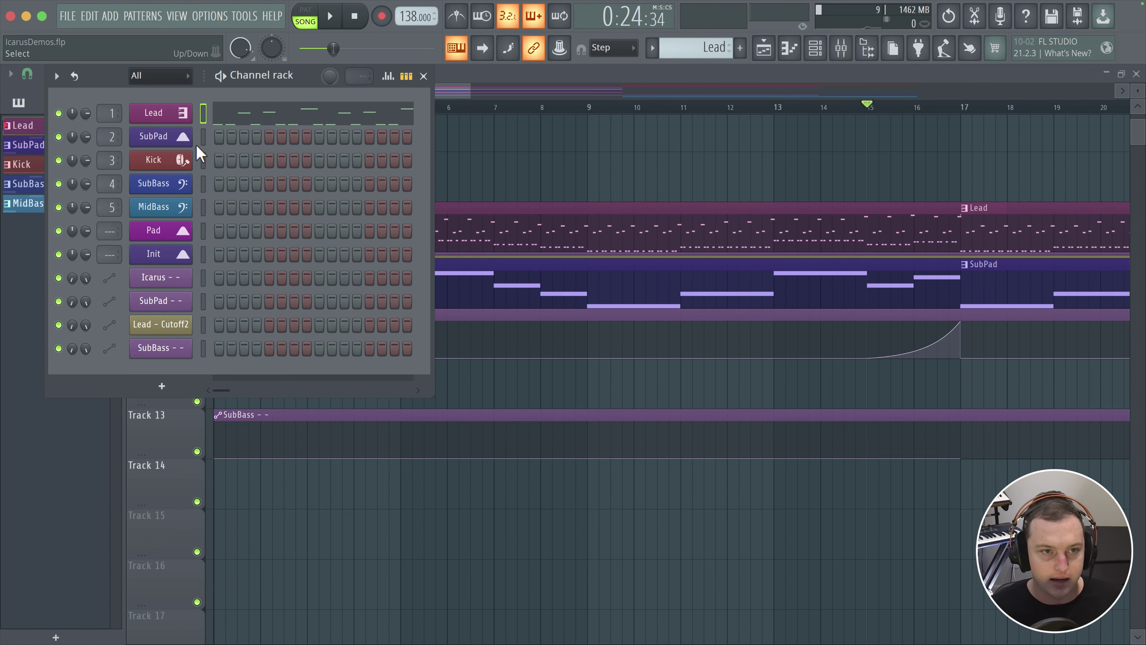
{"action": "key", "text": "super+v"}
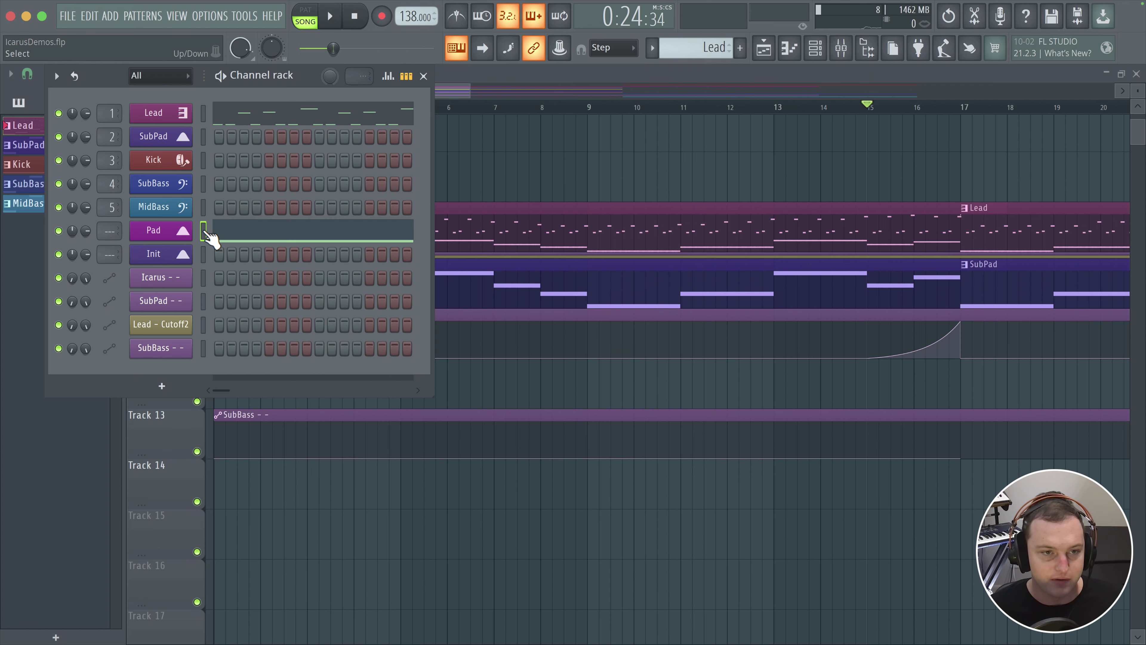
- Review the Pad channel's notes in the piano roll and play them back with the song
{"action": "left_click", "coordinate": [258, 237]}
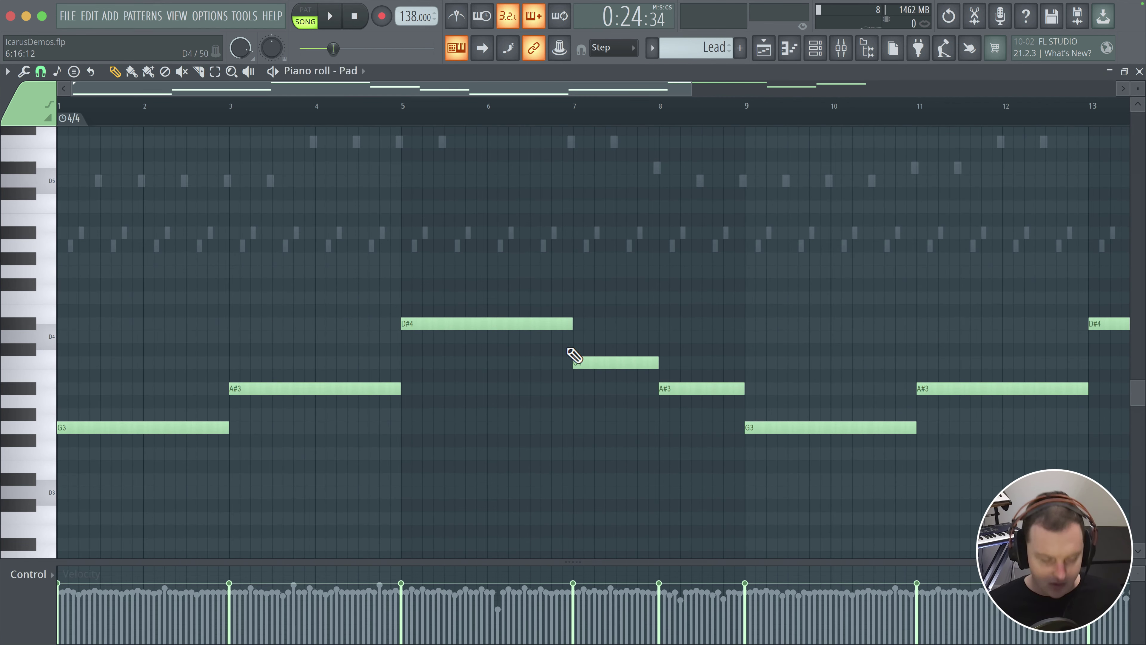
{"action": "scroll", "coordinate": [235, 360], "scroll_direction": "up", "scroll_amount": 1}
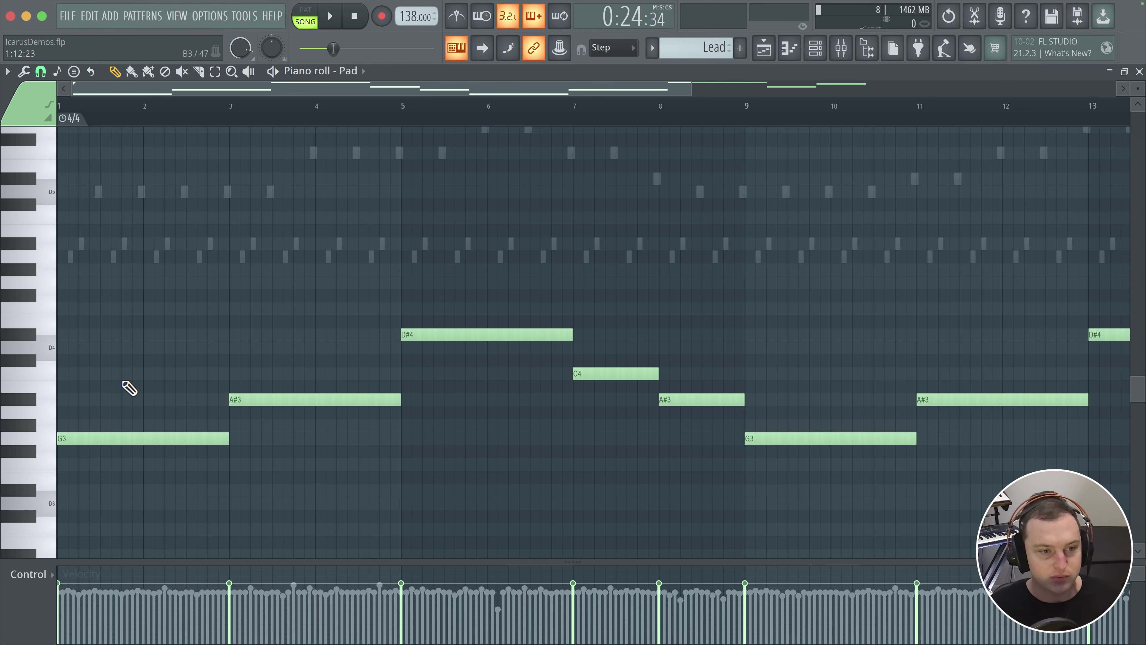
{"action": "key", "text": "space"}
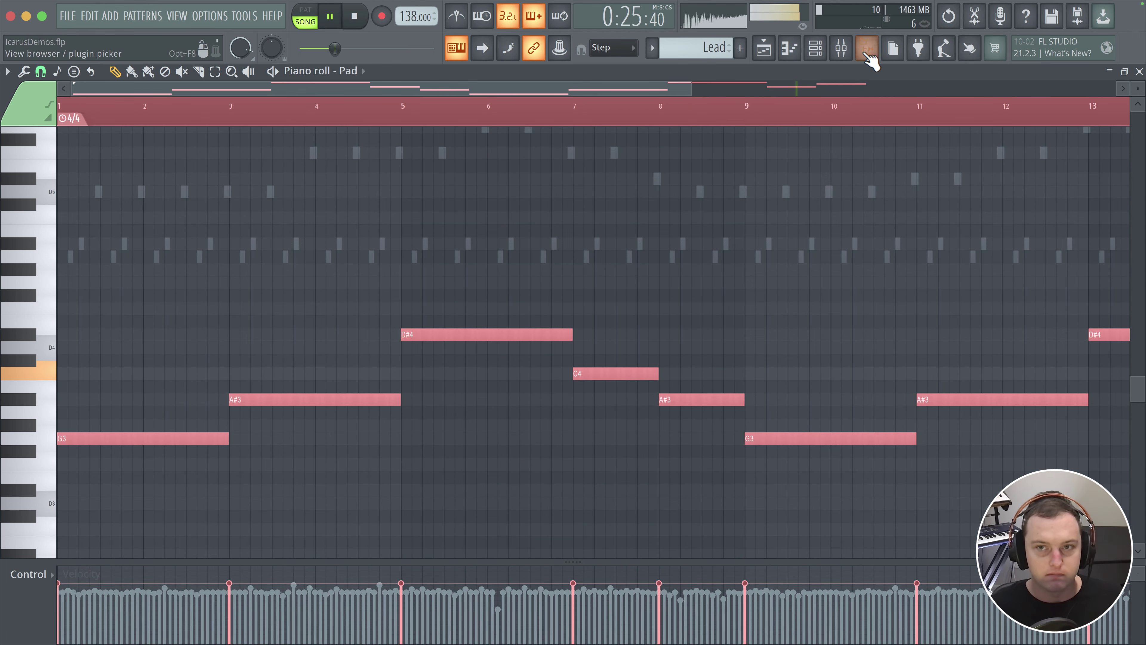
- Stop playback and route the Pad channel to mixer track 6, carrying over its name and color
{"action": "left_click", "coordinate": [840, 49]}
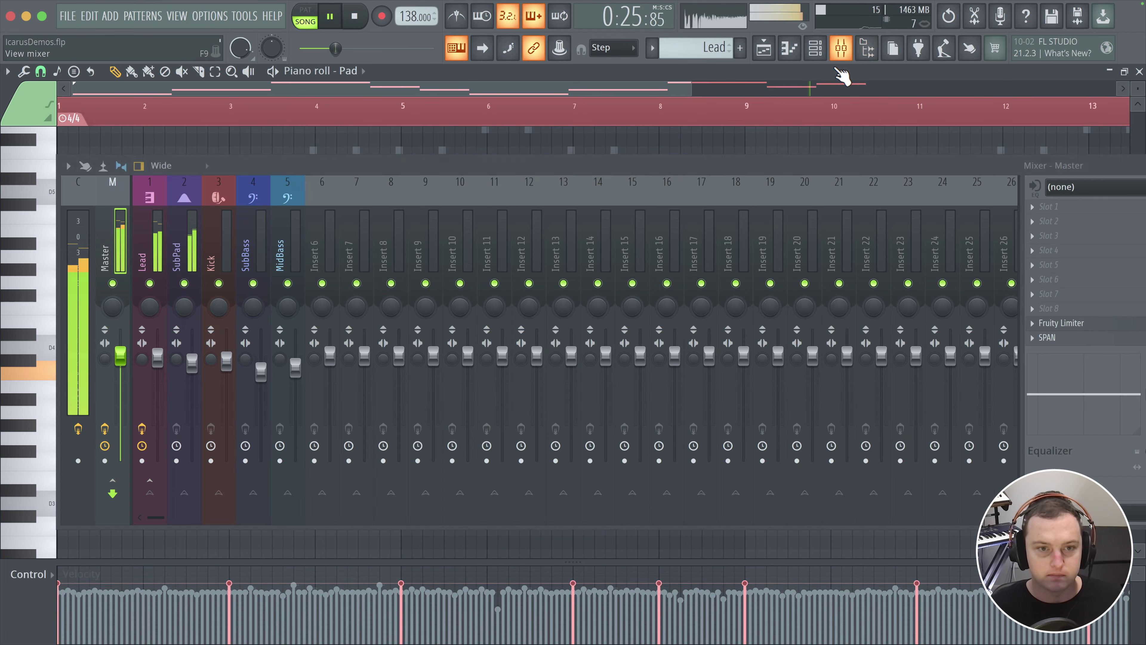
{"action": "left_click", "coordinate": [826, 48]}
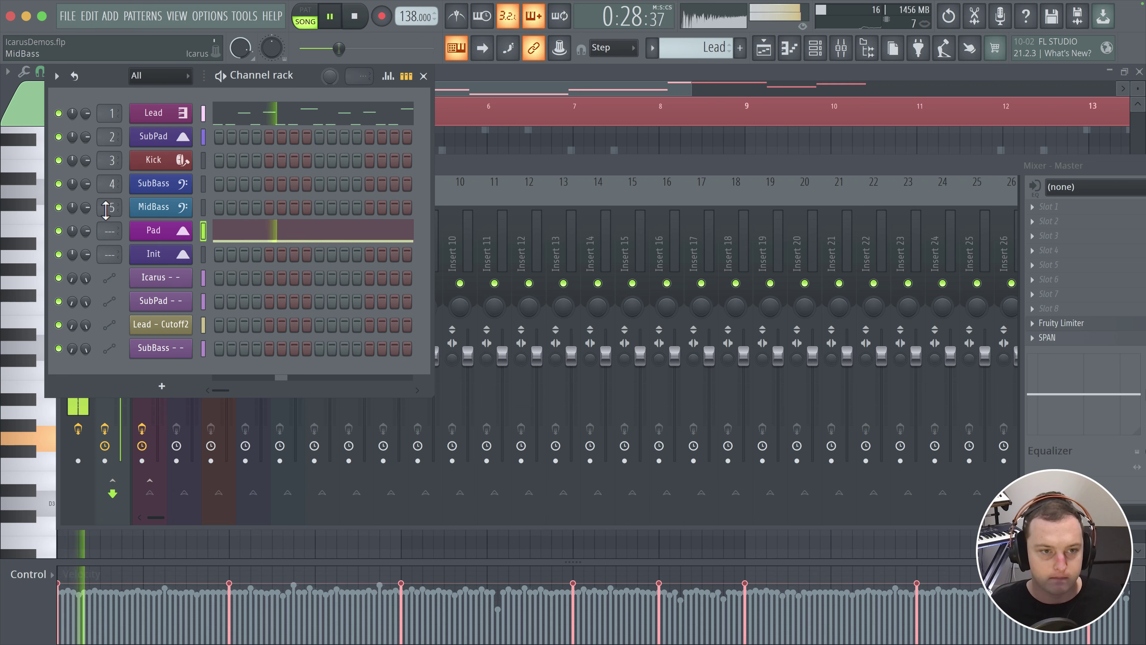
{"action": "key", "text": "space"}
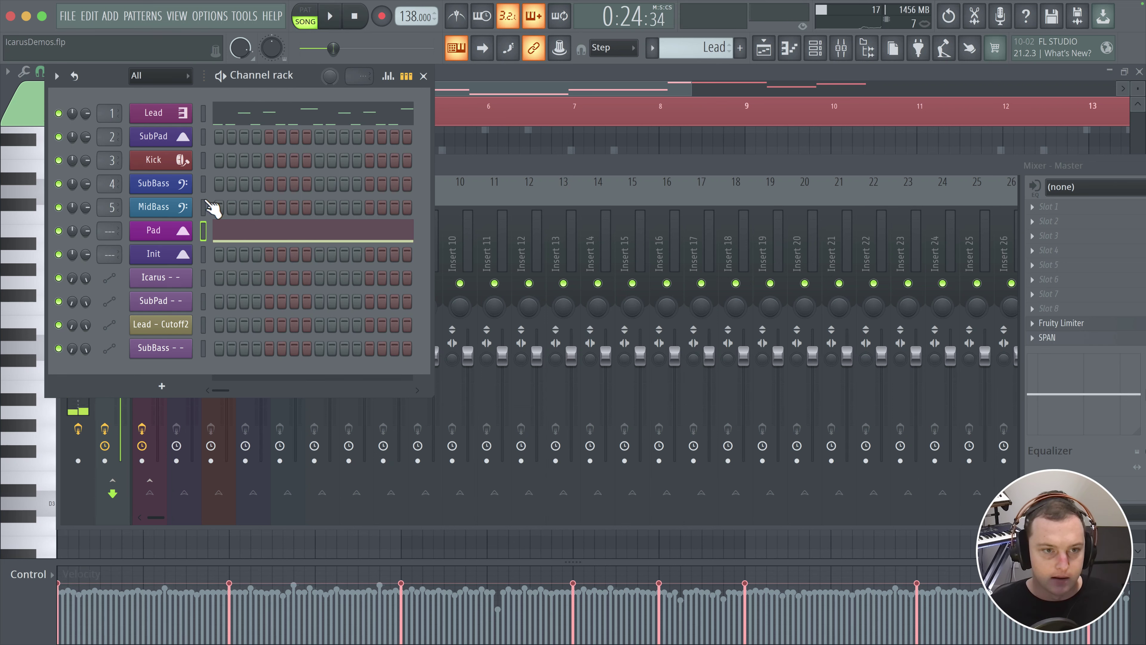
{"action": "left_click", "coordinate": [179, 236]}
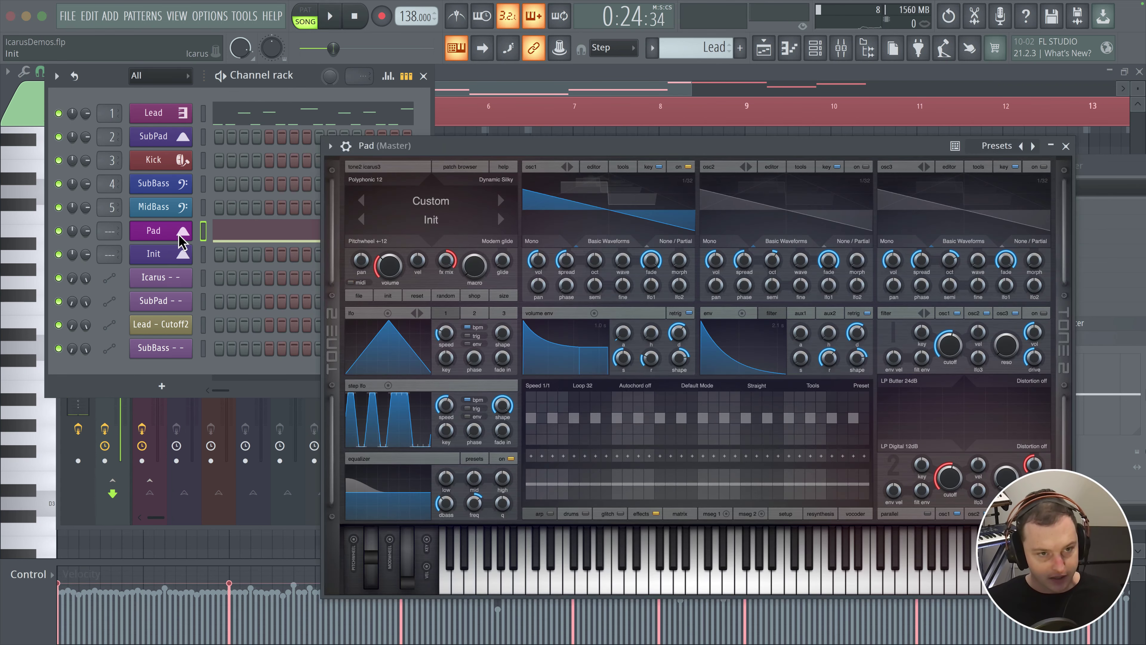
{"action": "left_click", "coordinate": [1066, 146]}
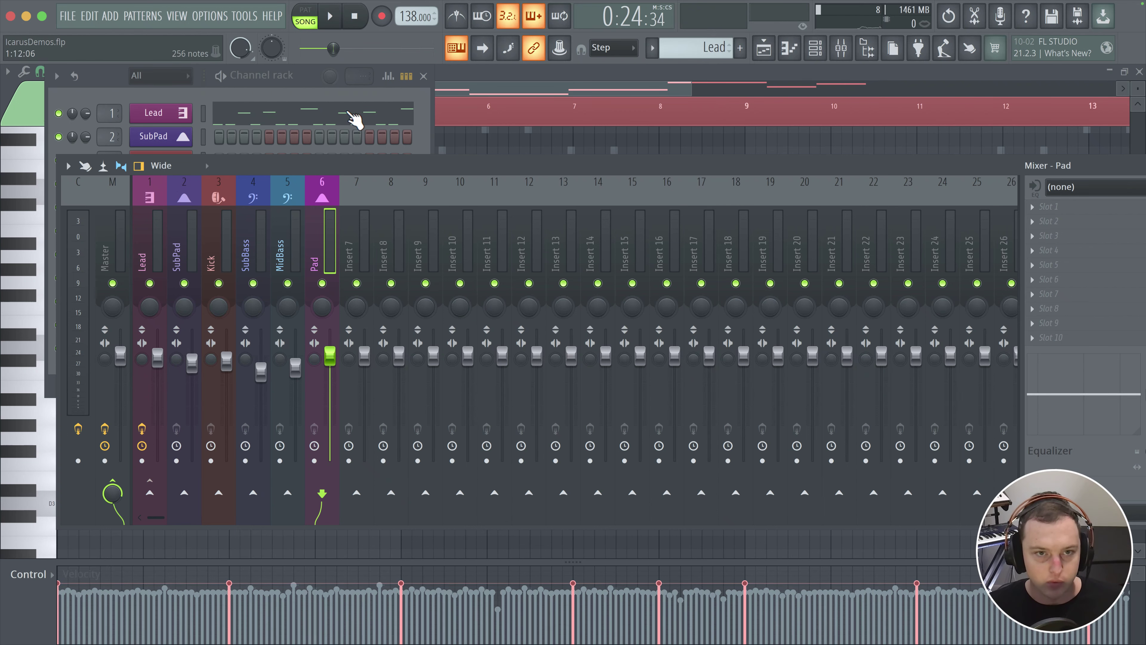
{"action": "left_click", "coordinate": [121, 85]}
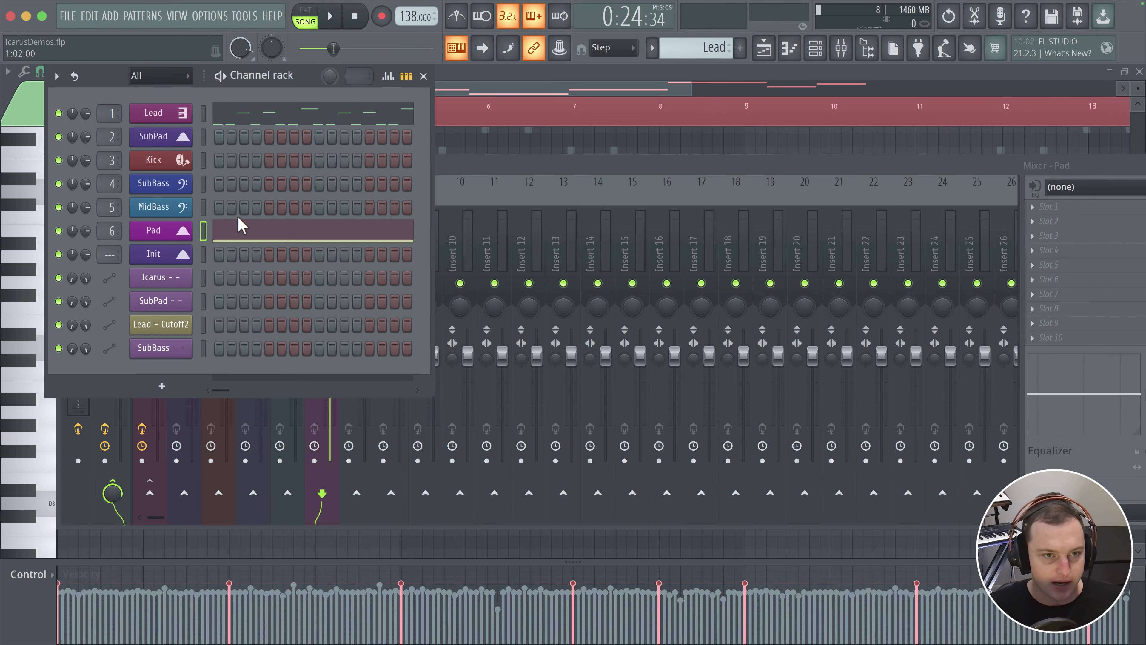
- Duplicate all the Pad channel's notes one octave higher, starting at G4, and play them back with the song
{"action": "left_click", "coordinate": [244, 234]}
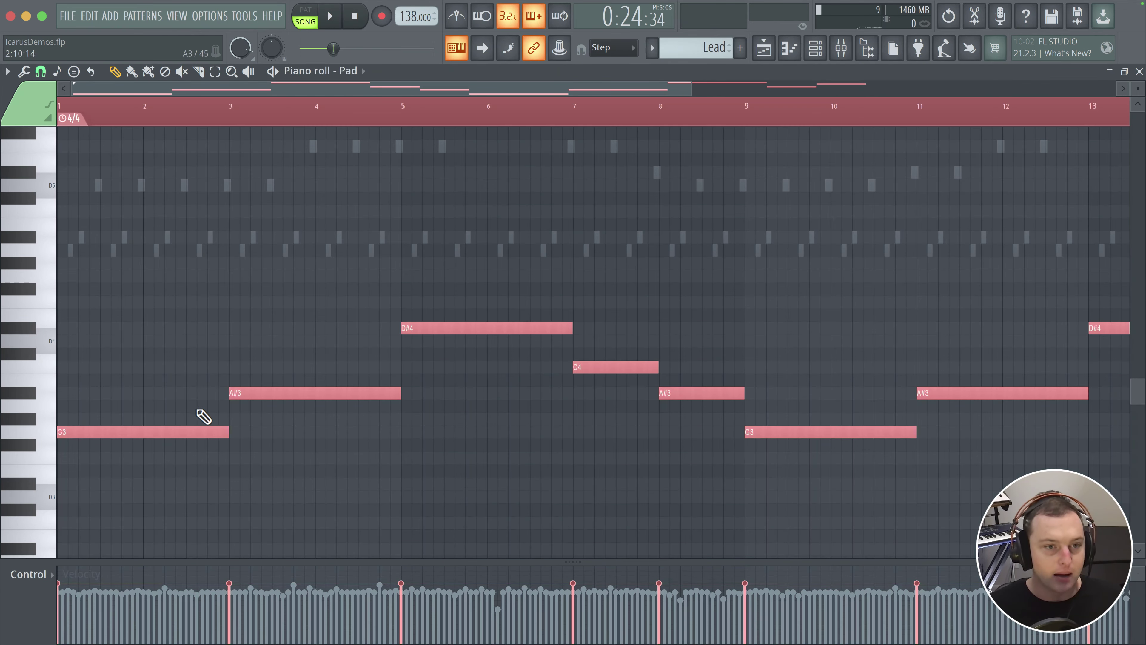
{"action": "left_click_drag", "start_coordinate": [119, 431], "coordinate": [116, 275]}
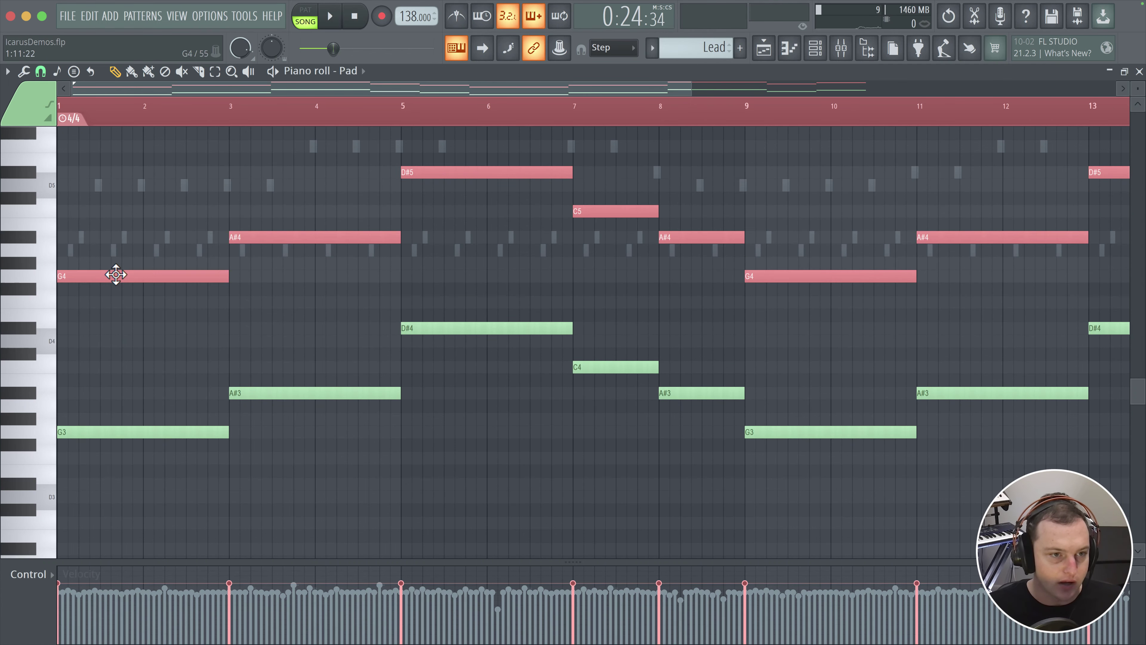
{"action": "scroll", "coordinate": [212, 391], "scroll_direction": "up", "scroll_amount": 4}
{"action": "key", "text": "space"}
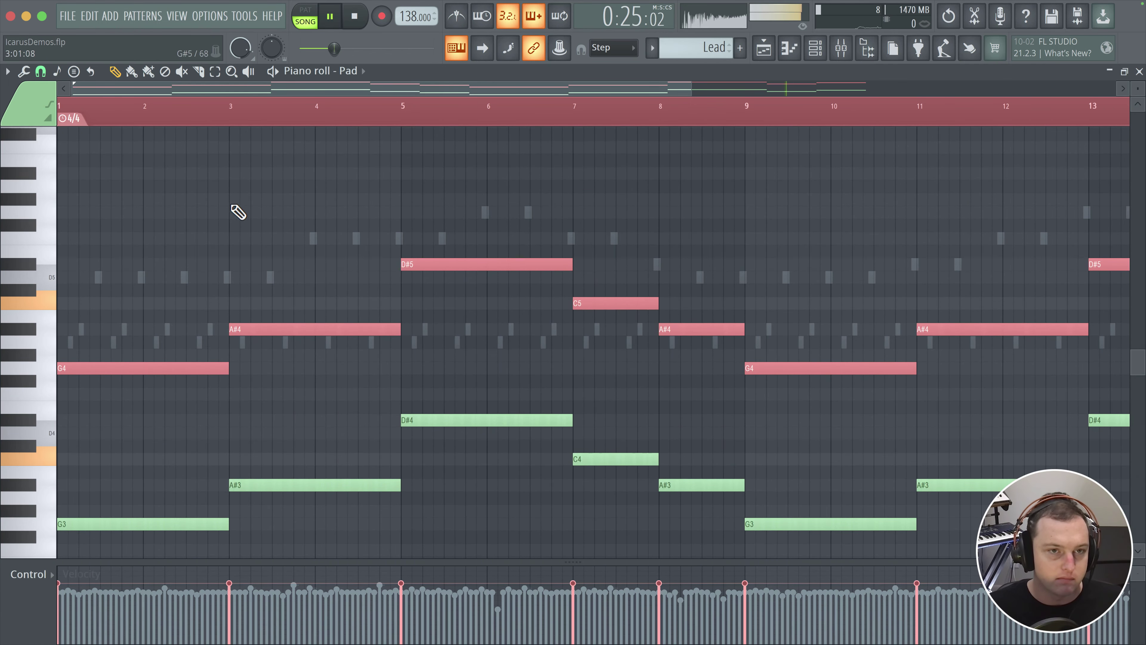
{"action": "scroll", "coordinate": [251, 297], "scroll_direction": "up", "scroll_amount": 1}
{"action": "key", "text": "space"}
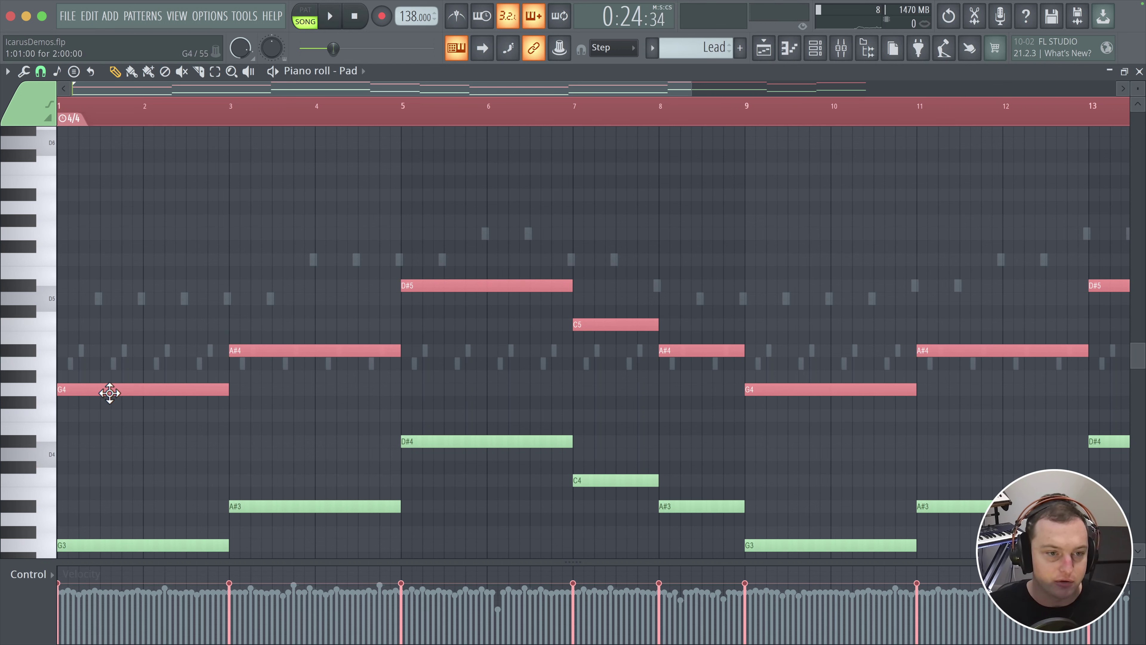
- Duplicate the Pad's G4-based upper notes a fifth higher, starting at D5, and deselect the copies
{"action": "key", "text": "space"}
{"action": "key", "text": "space"}
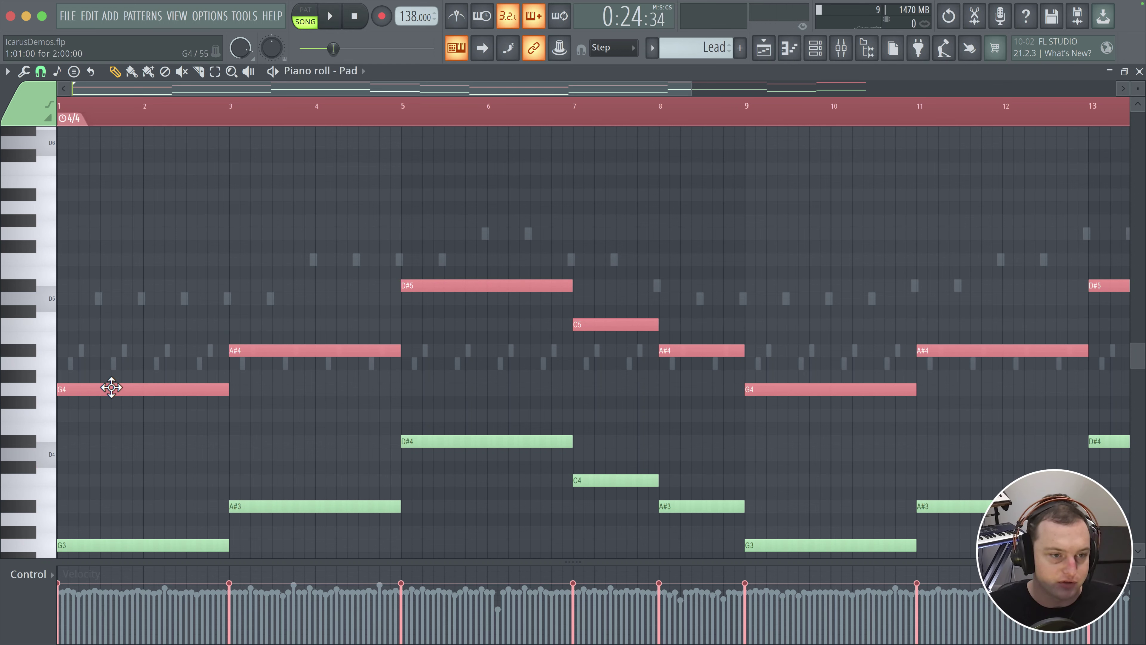
{"action": "left_click_drag", "start_coordinate": [112, 388], "coordinate": [105, 297]}
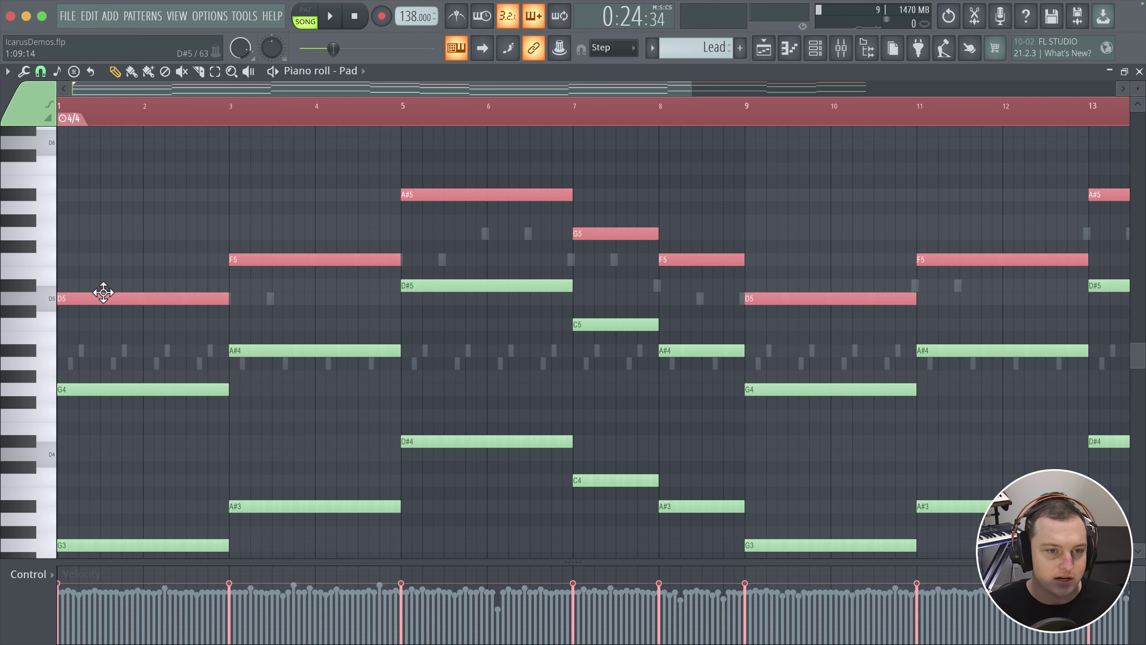
{"action": "left_click", "coordinate": [190, 240]}
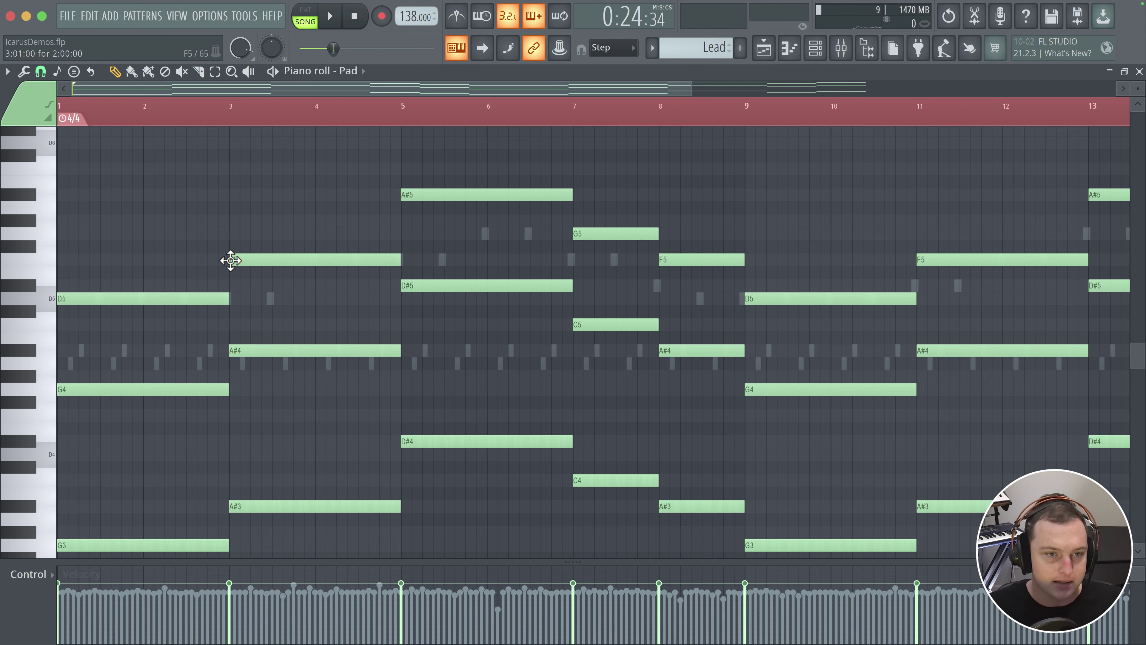
- Extend the Pad's first D5 note to bar 4 and have the following F5 run from bar 4 to bar 6
{"action": "mouse_move", "coordinate": [231, 261]}
{"action": "left_mouse_down"}
{"action": "mouse_move", "coordinate": [256, 258]}
{"action": "mouse_move", "coordinate": [257, 305]}
{"action": "left_mouse_up"}
{"action": "right_click", "coordinate": [257, 305]}
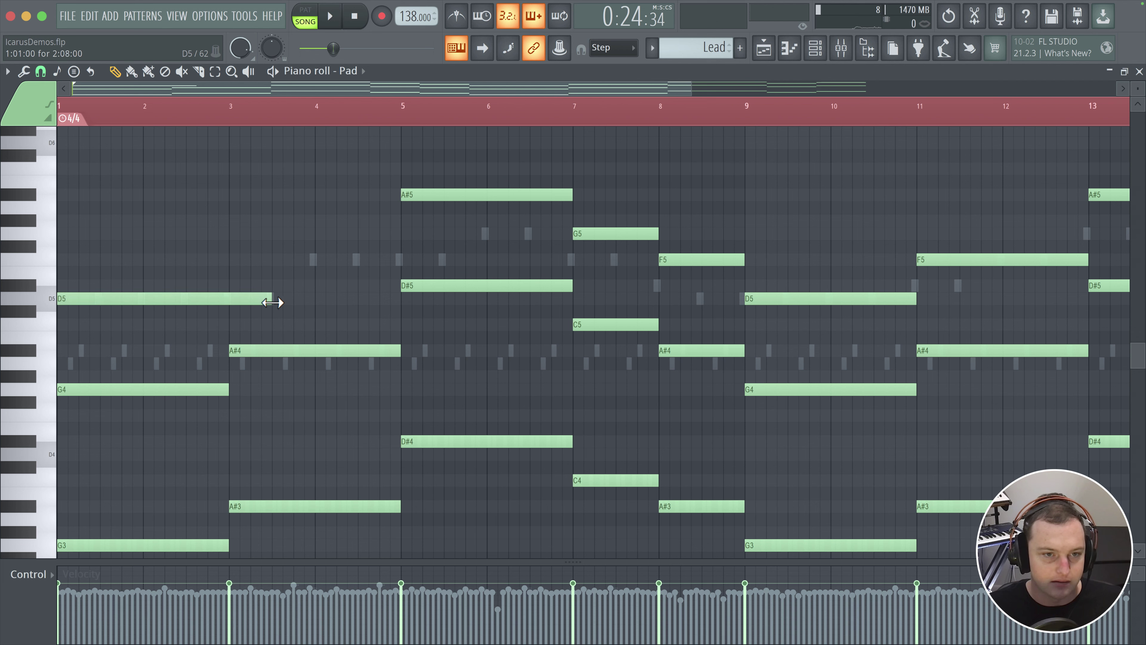
{"action": "left_click", "coordinate": [269, 296]}
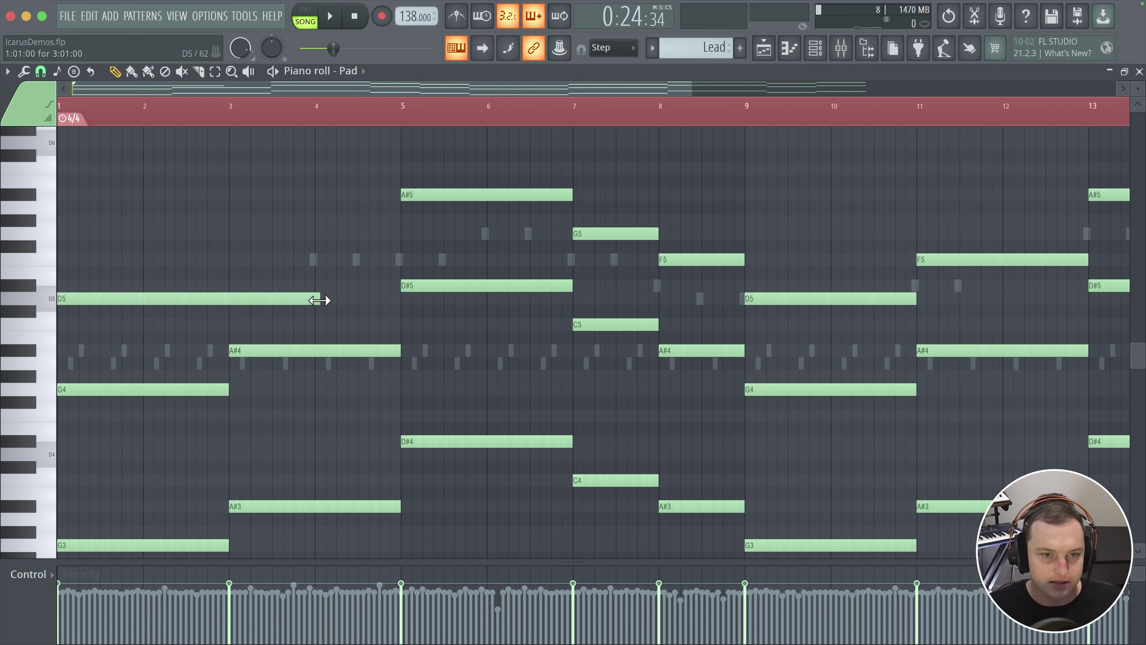
{"action": "left_click", "coordinate": [326, 261]}
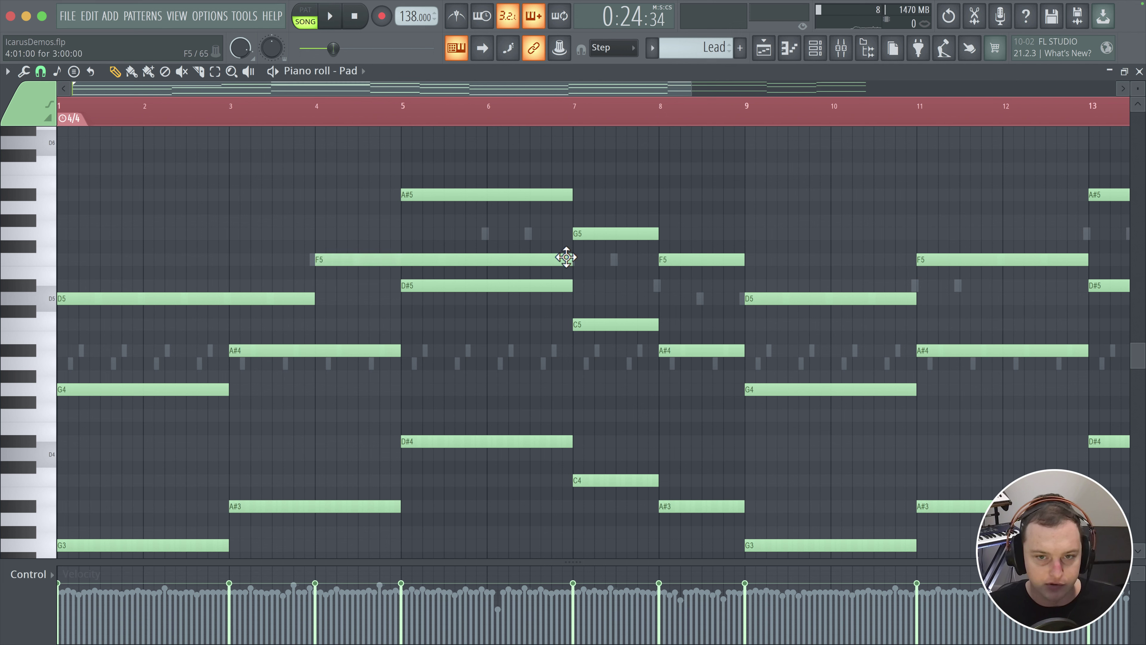
{"action": "left_click_drag", "start_coordinate": [570, 260], "coordinate": [330, 257]}
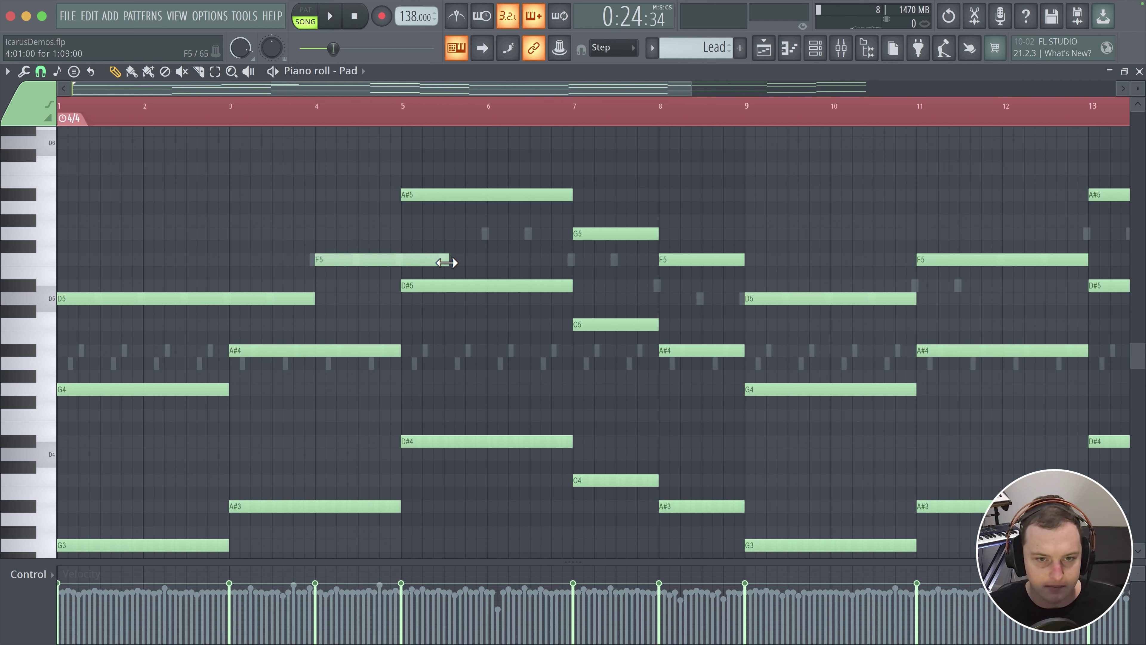
- Rework the Pad's top line with G5 at bar 6, F5 at bar 7, D5 midway through bar 8 and D#5 at bar 11
{"action": "left_click_drag", "start_coordinate": [465, 195], "coordinate": [508, 240]}
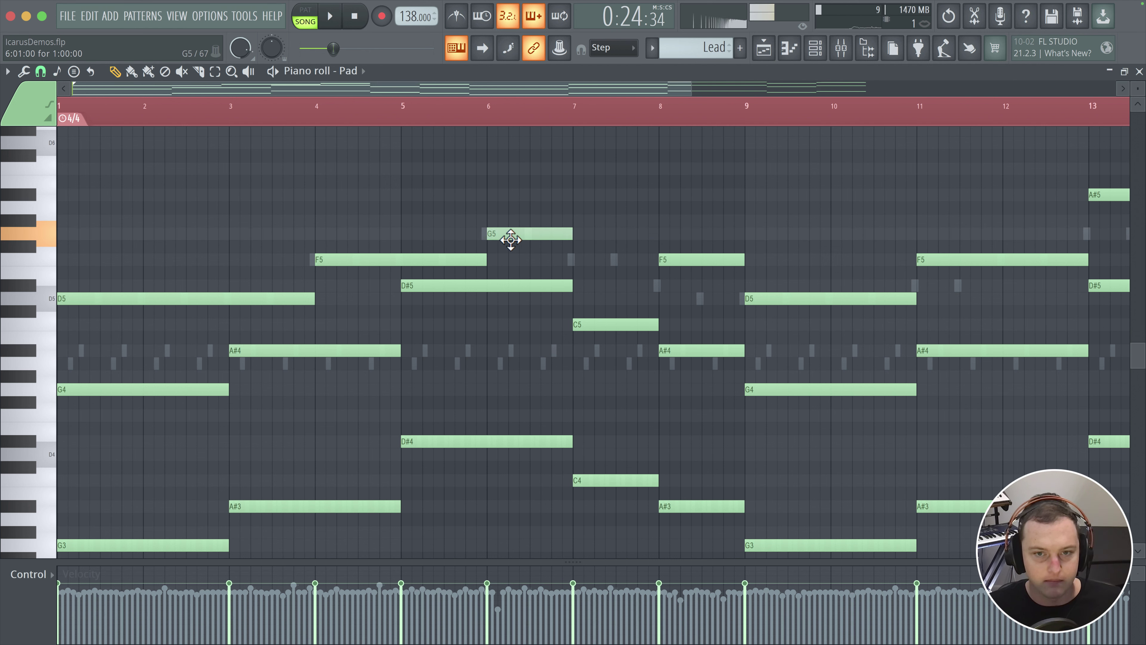
{"action": "left_click", "coordinate": [577, 261]}
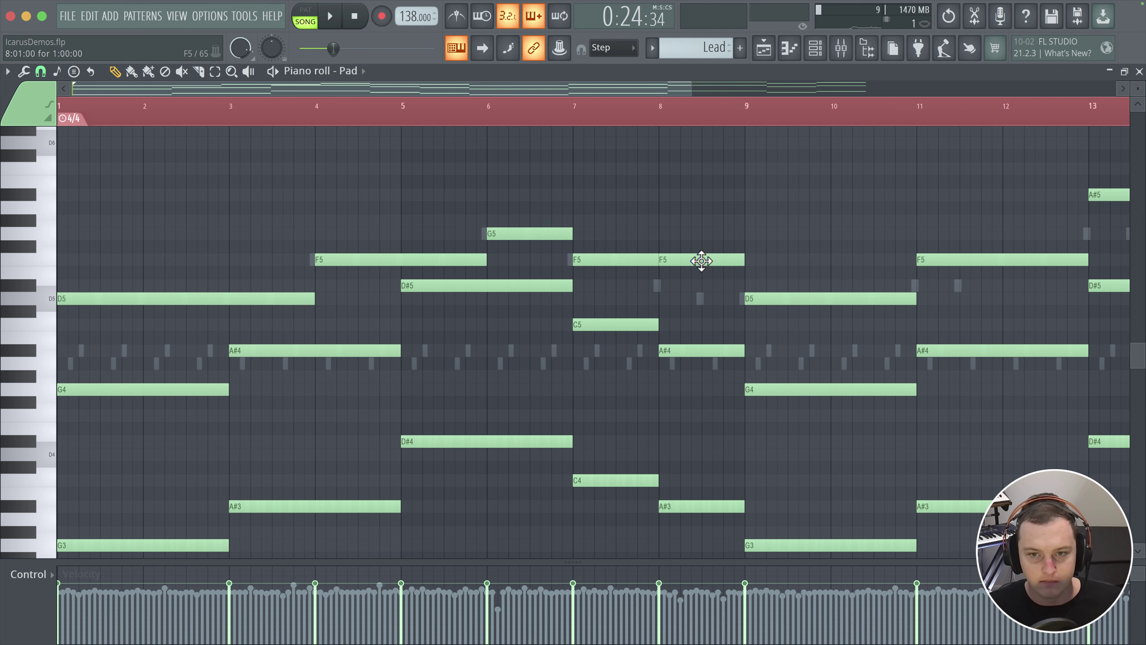
{"action": "left_click_drag", "start_coordinate": [701, 260], "coordinate": [708, 294]}
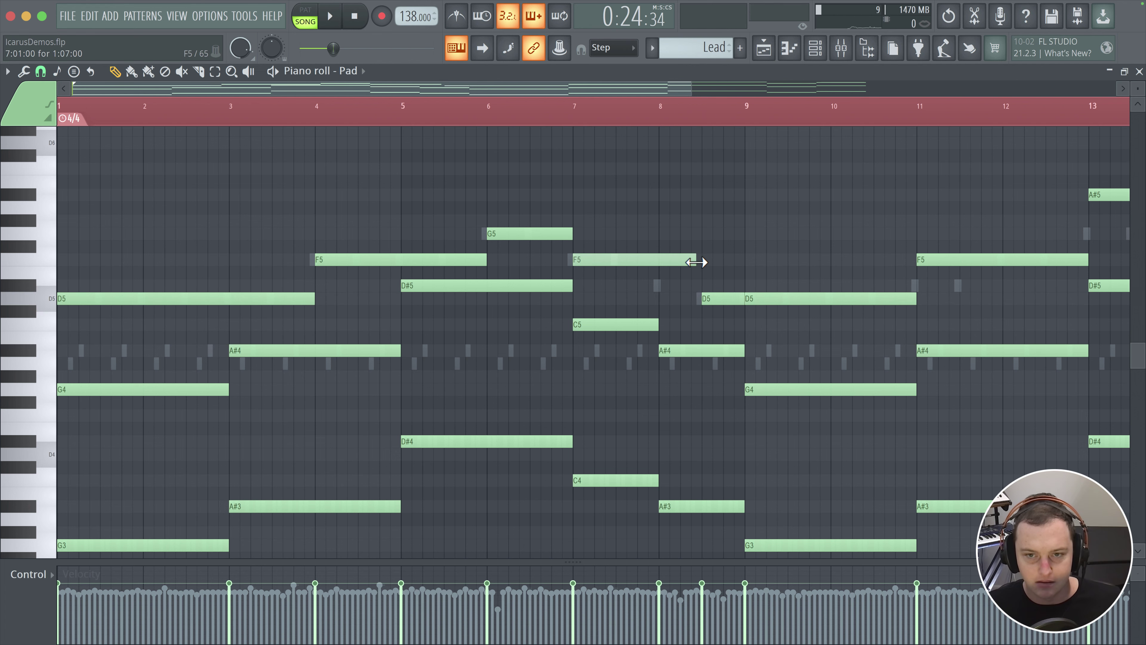
{"action": "scroll", "coordinate": [601, 256], "scroll_direction": "right", "scroll_amount": 10}
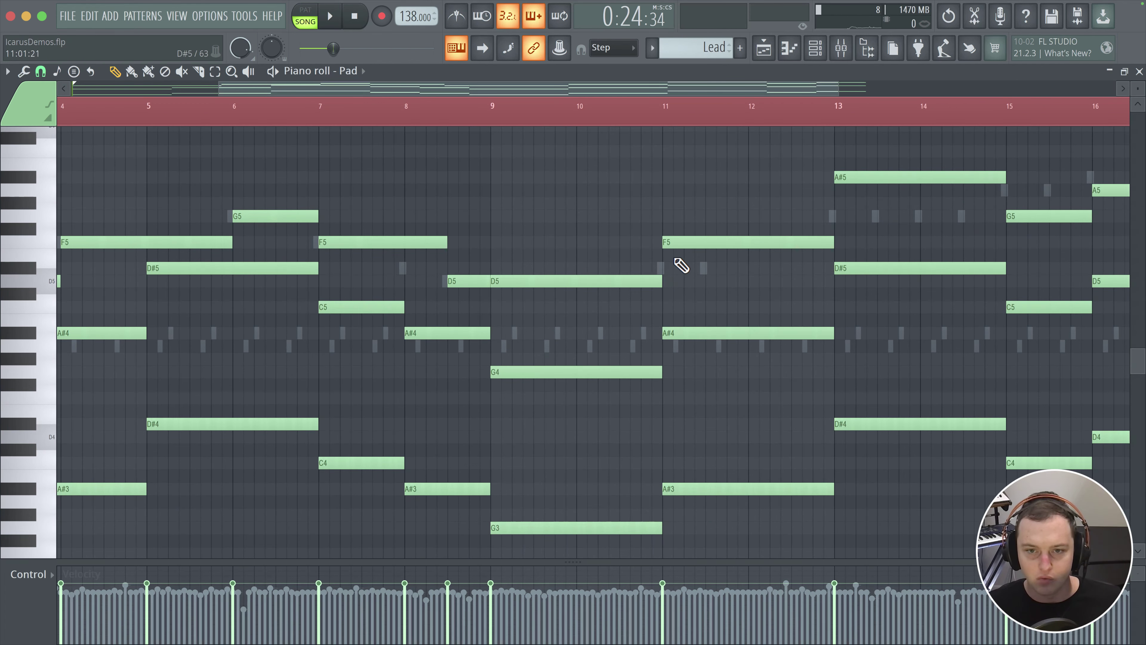
{"action": "left_click_drag", "start_coordinate": [674, 245], "coordinate": [674, 274]}
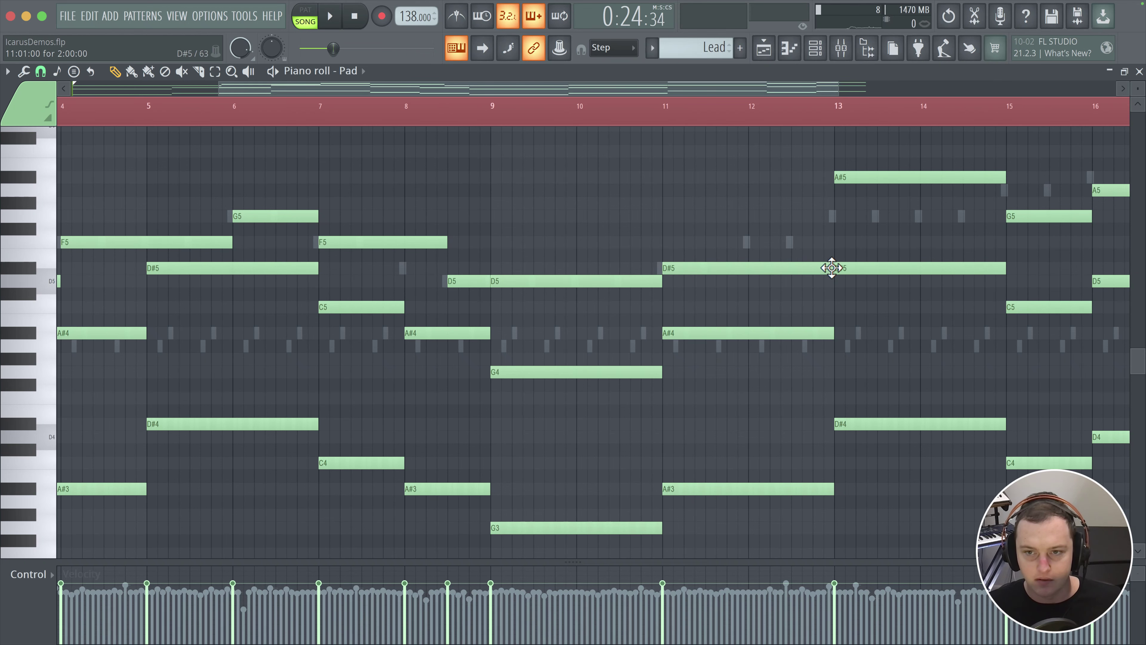
- Solo the Lead and Pad mixer tracks together, play the song and return the piano roll to bar 1
{"action": "left_click", "coordinate": [841, 48]}
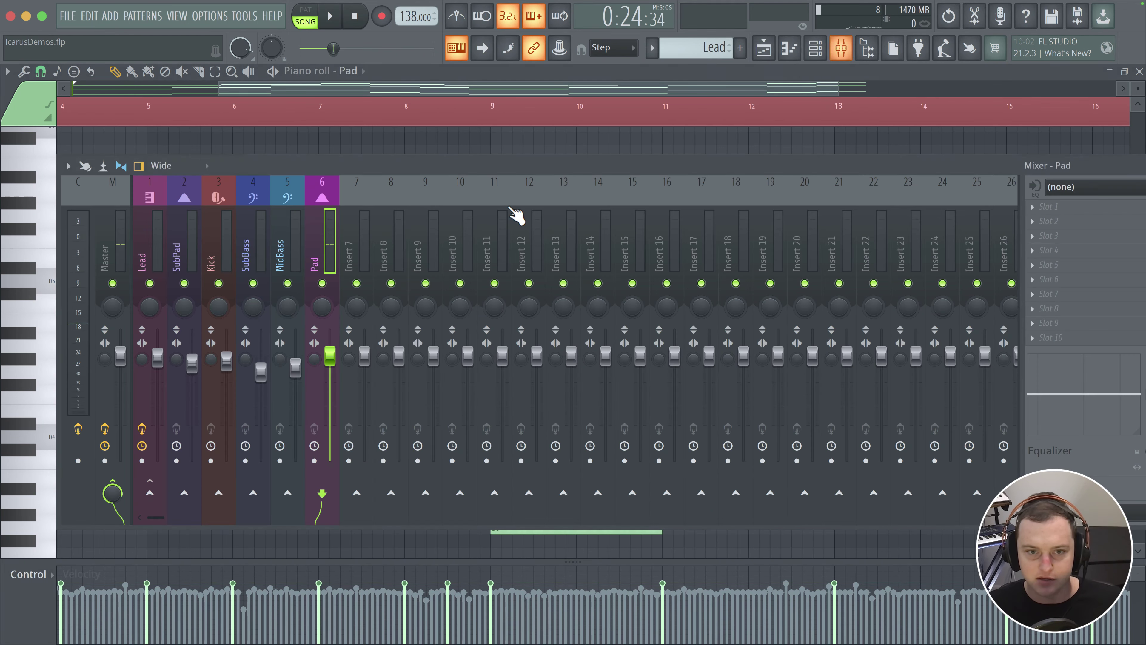
{"action": "left_click", "coordinate": [150, 283]}
{"action": "key", "text": "space"}
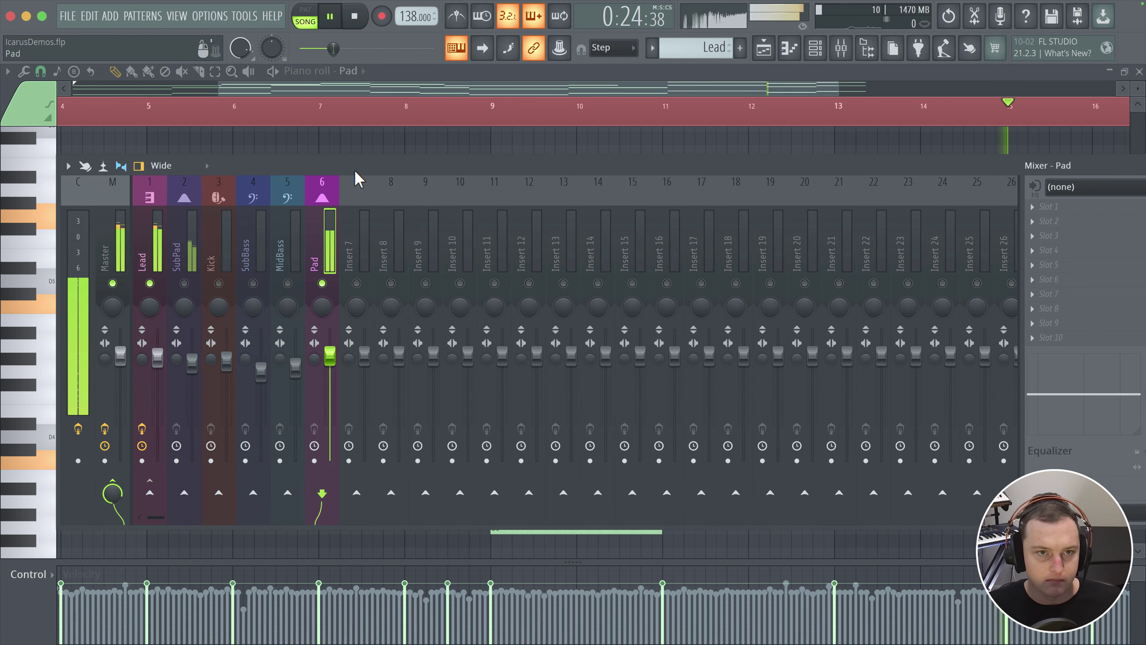
{"action": "left_click_drag", "start_coordinate": [318, 94], "coordinate": [9, 104]}
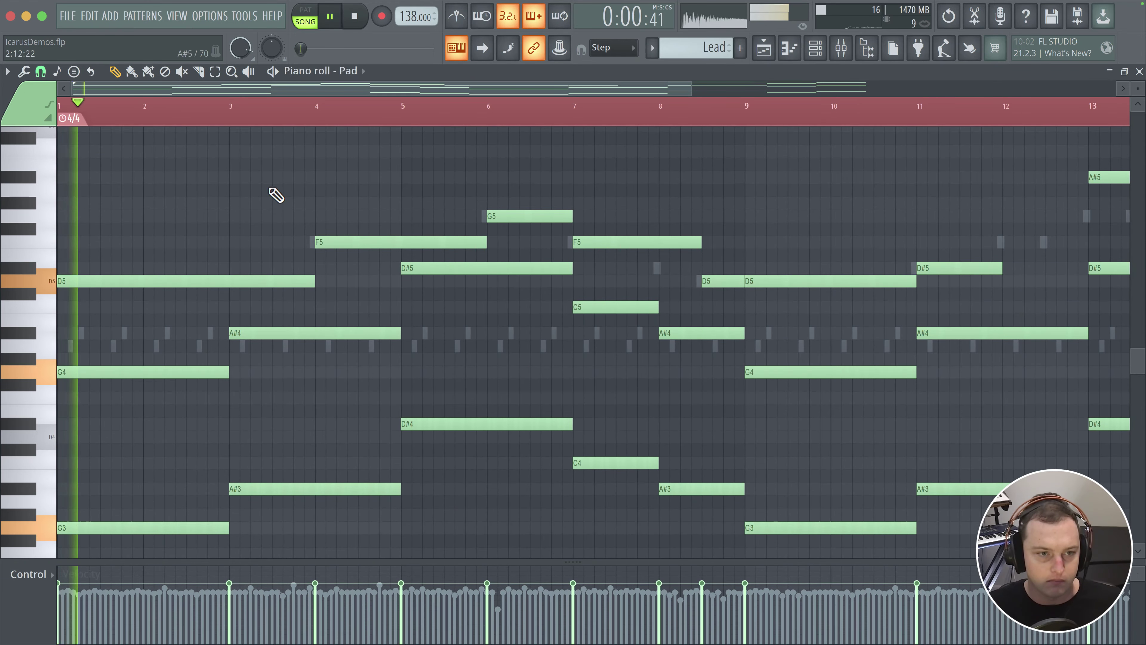
- Continue the Pad's top line with F5 at bar 12, G5 at bar 13, A5 at bar 15 and A#5 at bar 16
{"action": "scroll", "coordinate": [210, 233], "scroll_direction": "right", "scroll_amount": 3}
{"action": "left_click", "coordinate": [707, 226]}
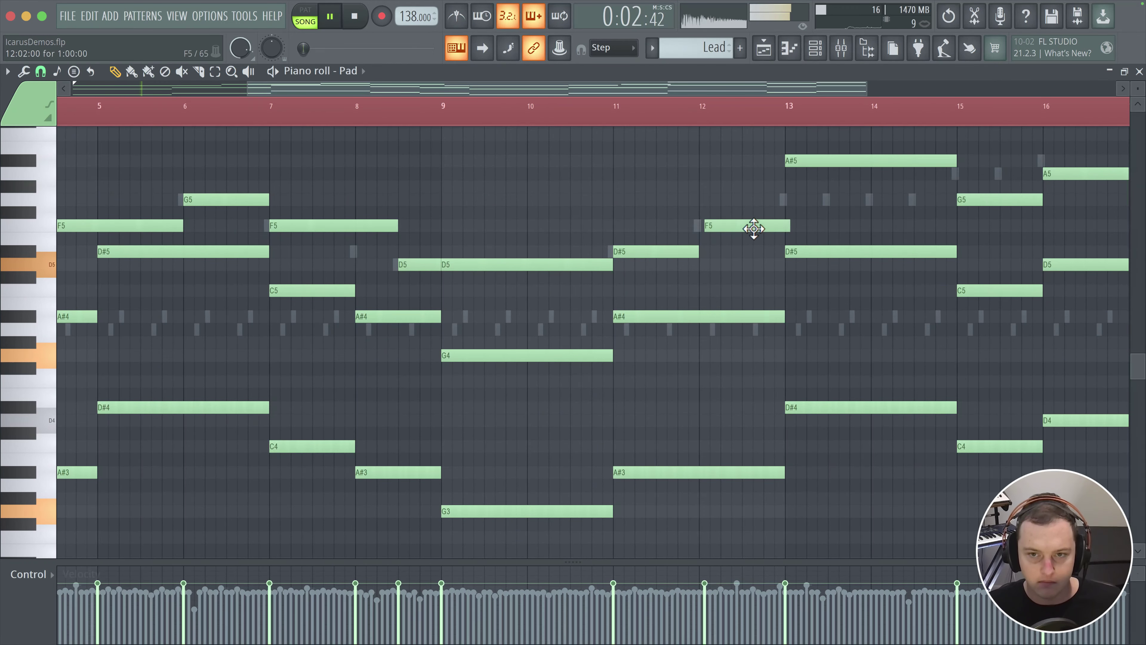
{"action": "left_click_drag", "start_coordinate": [812, 161], "coordinate": [809, 201]}
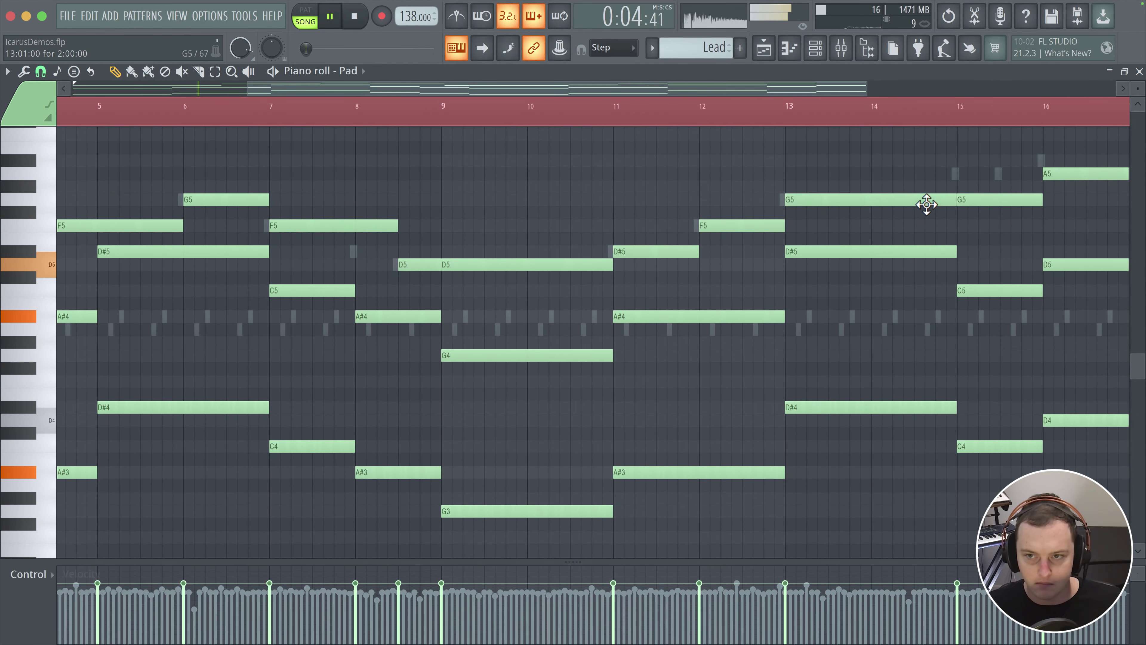
{"action": "left_click_drag", "start_coordinate": [975, 191], "coordinate": [975, 165]}
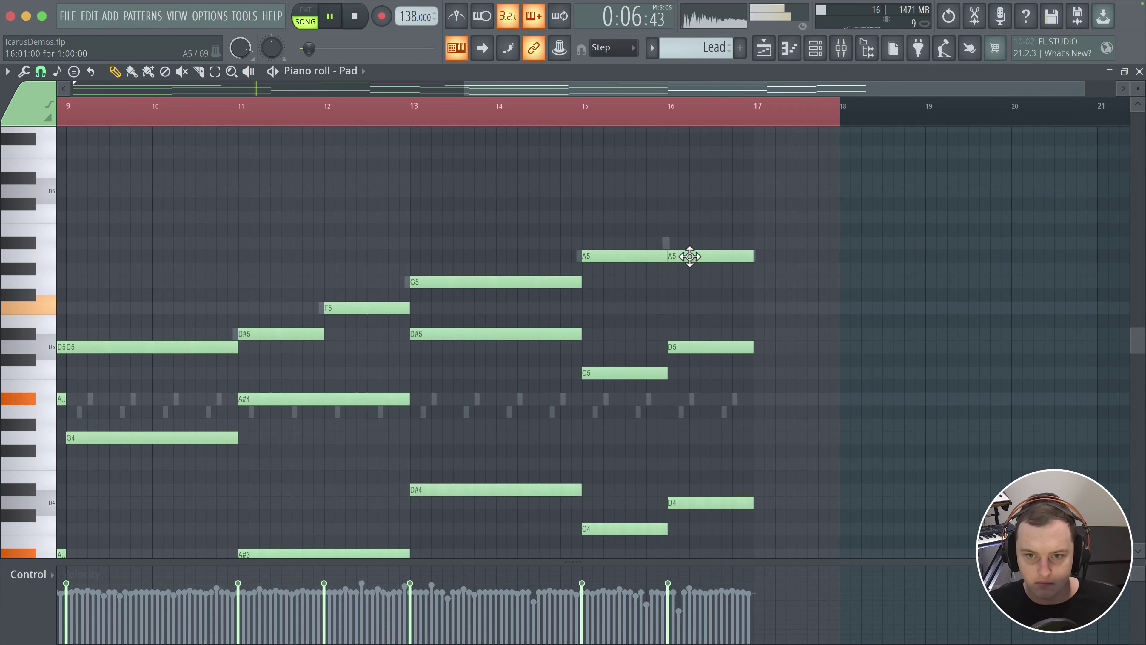
{"action": "left_click_drag", "start_coordinate": [690, 242], "coordinate": [690, 241]}
- Shorten the Pad's bar 7 F5 to one bar and add a half-bar D#5 at bar 8
{"action": "scroll", "coordinate": [380, 384], "scroll_direction": "left", "scroll_amount": 8}
{"action": "scroll", "coordinate": [388, 361], "scroll_direction": "down", "scroll_amount": 2}
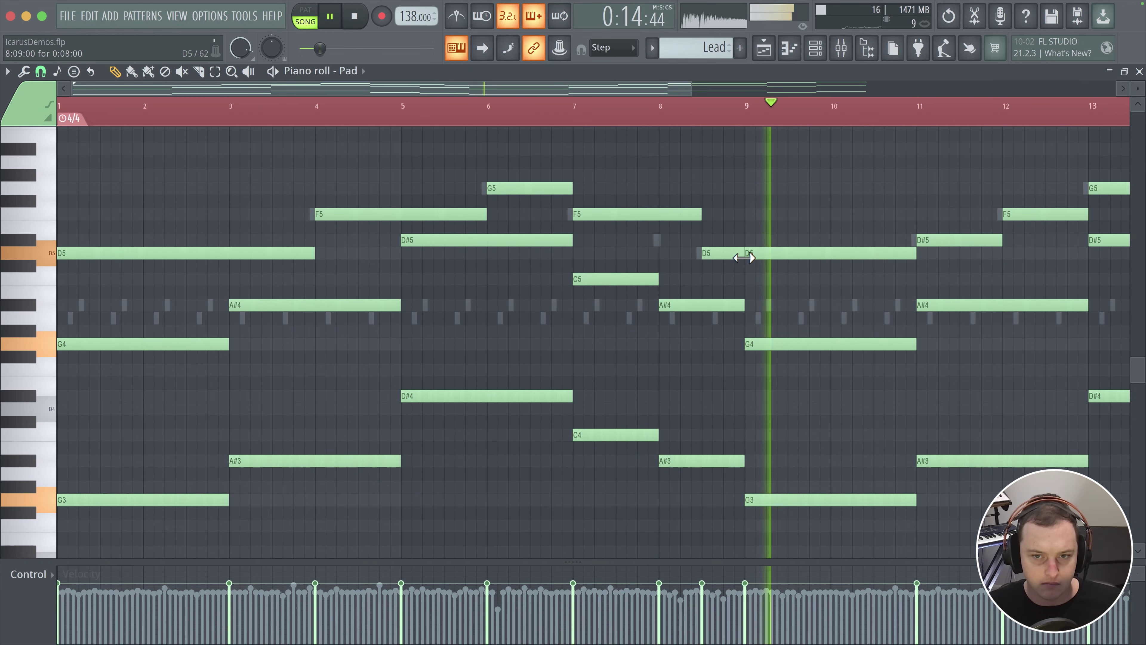
{"action": "key", "text": "space"}
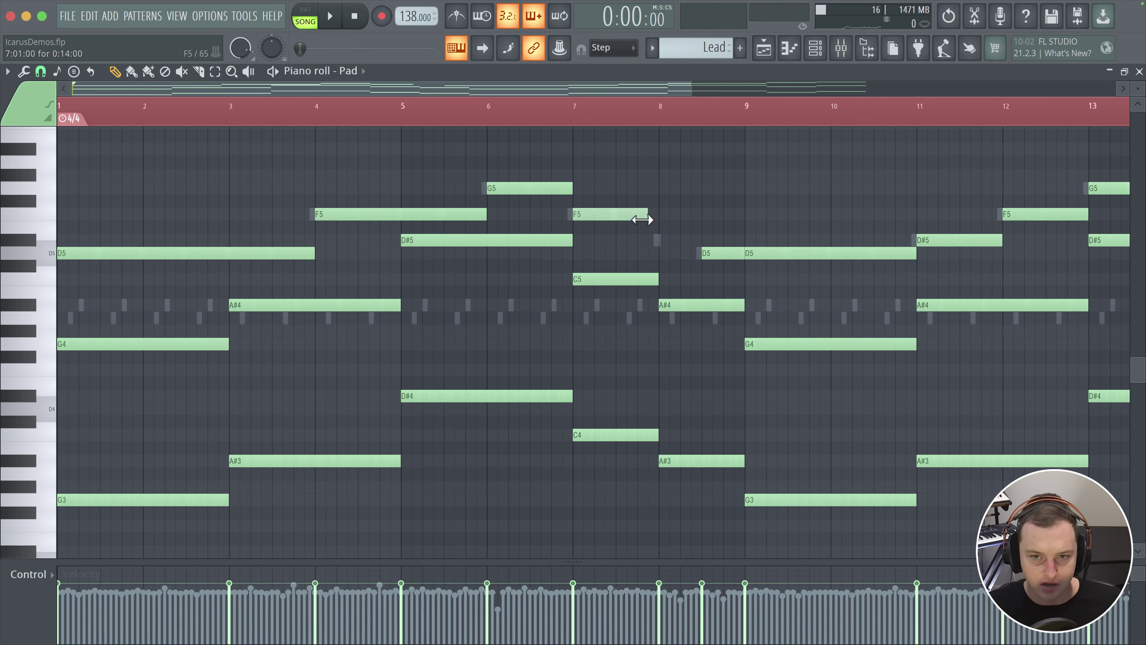
{"action": "key", "text": "space"}
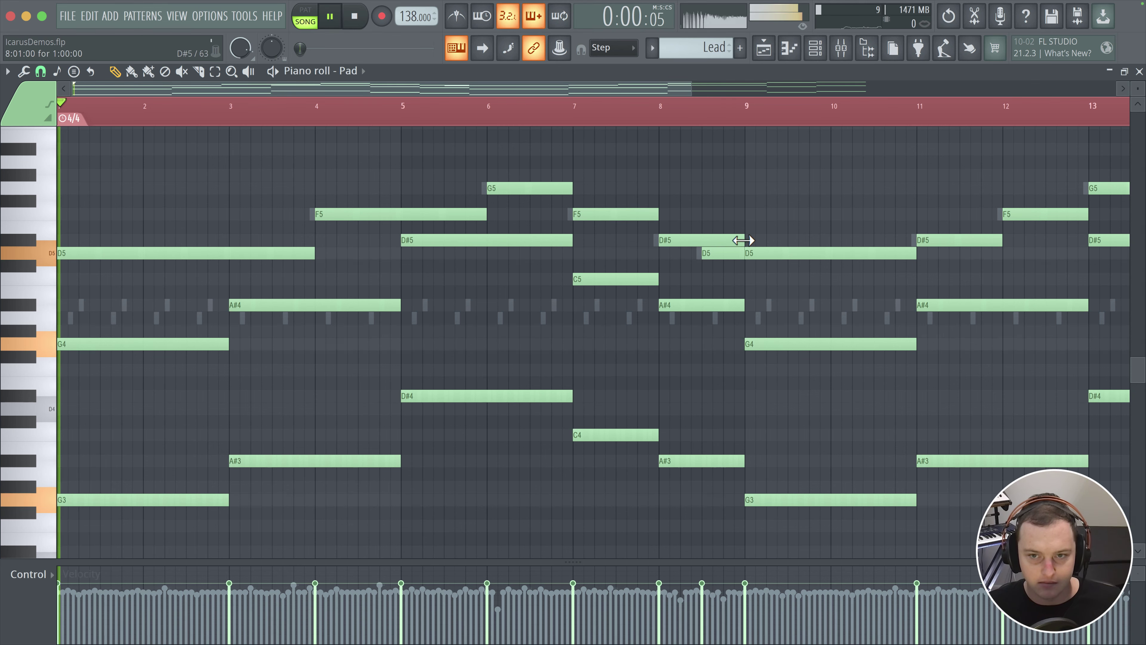
{"action": "left_click_drag", "start_coordinate": [742, 240], "coordinate": [703, 244]}
- Listen to the Pad with the Lead through to the final bars, checking the notes in the piano roll
{"action": "scroll", "coordinate": [271, 327], "scroll_direction": "up", "scroll_amount": 2}
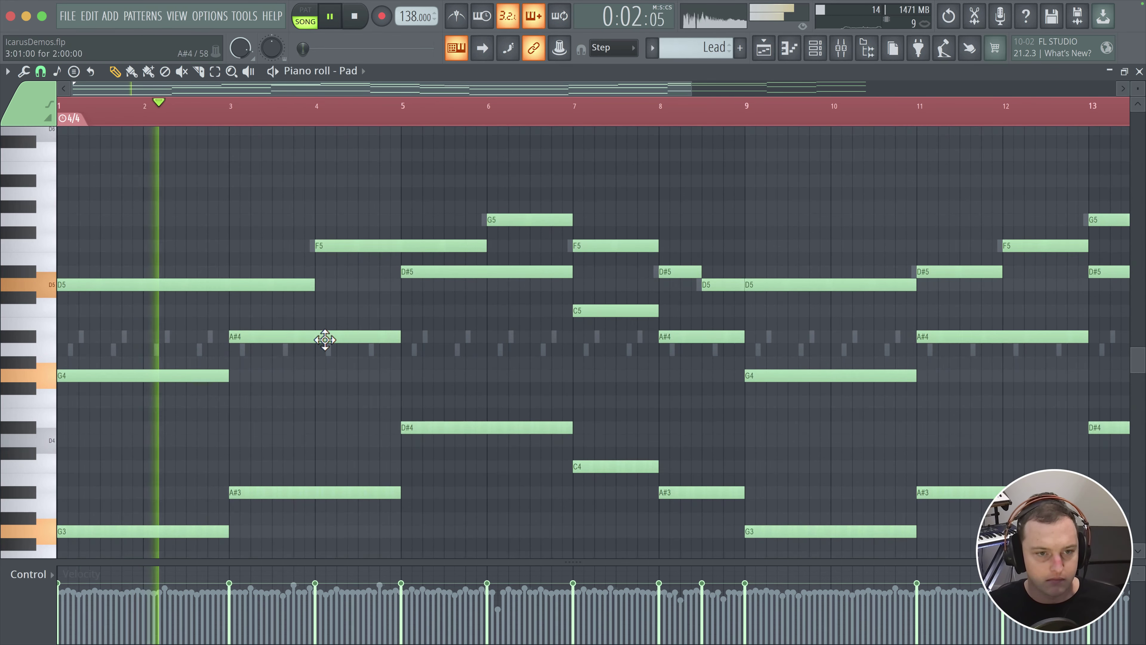
{"action": "scroll", "coordinate": [383, 325], "scroll_direction": "down", "scroll_amount": 1}
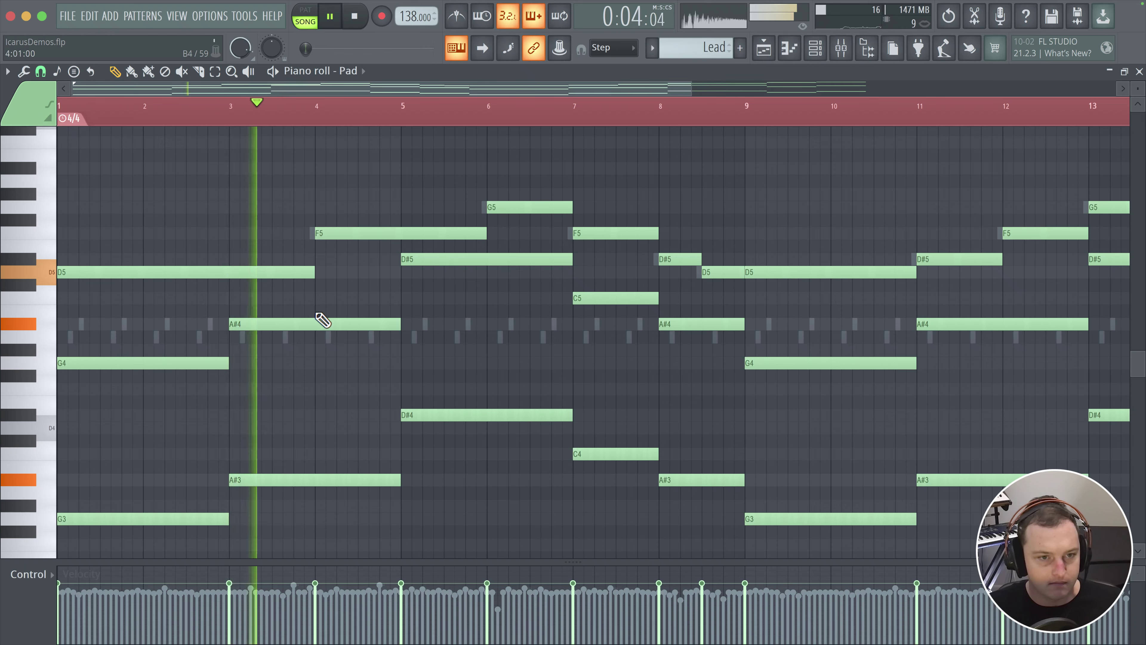
{"action": "scroll", "coordinate": [358, 325], "scroll_direction": "down", "scroll_amount": 1}
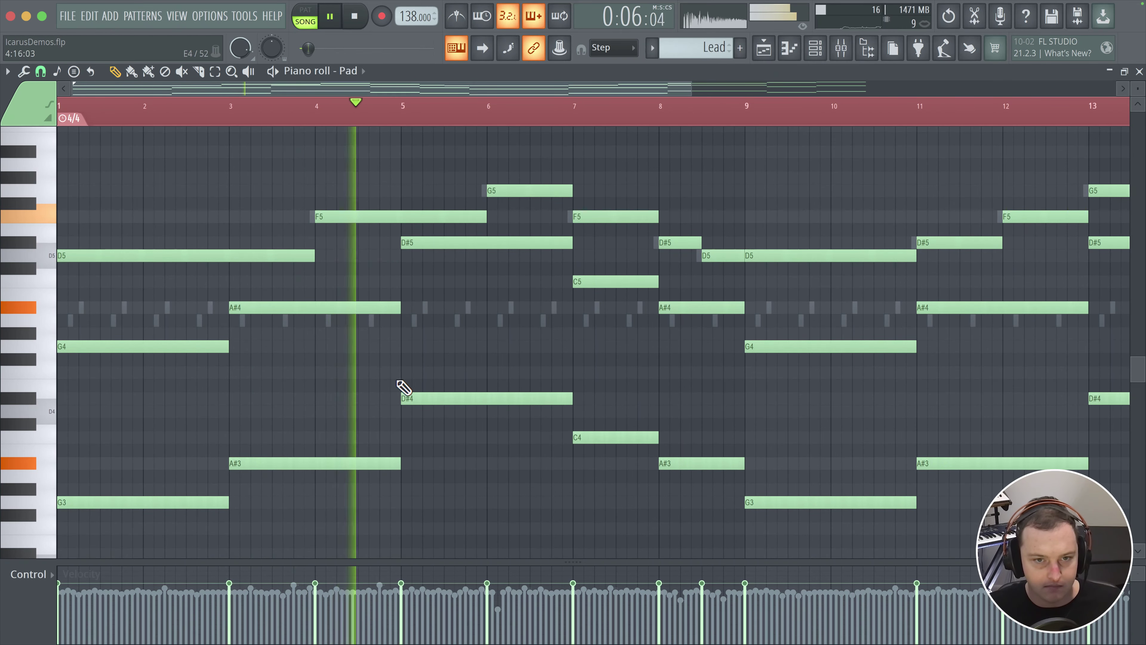
{"action": "left_click_drag", "start_coordinate": [399, 382], "coordinate": [383, 353]}
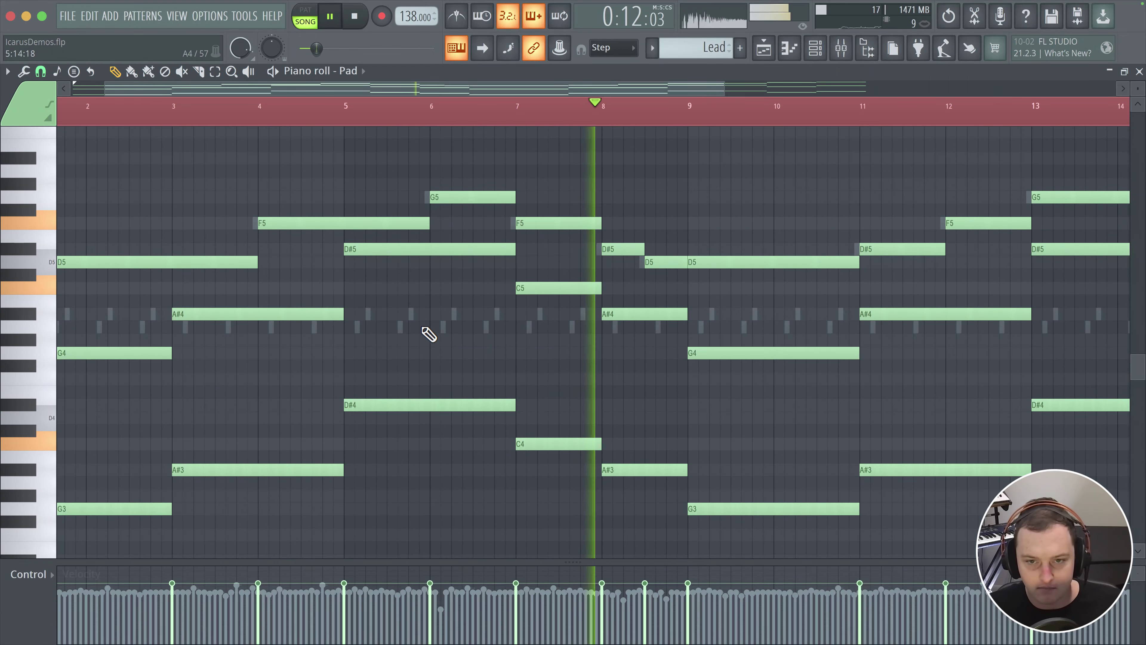
{"action": "scroll", "coordinate": [376, 263], "scroll_direction": "down", "scroll_amount": 3}
{"action": "scroll", "coordinate": [376, 264], "scroll_direction": "right", "scroll_amount": 3}
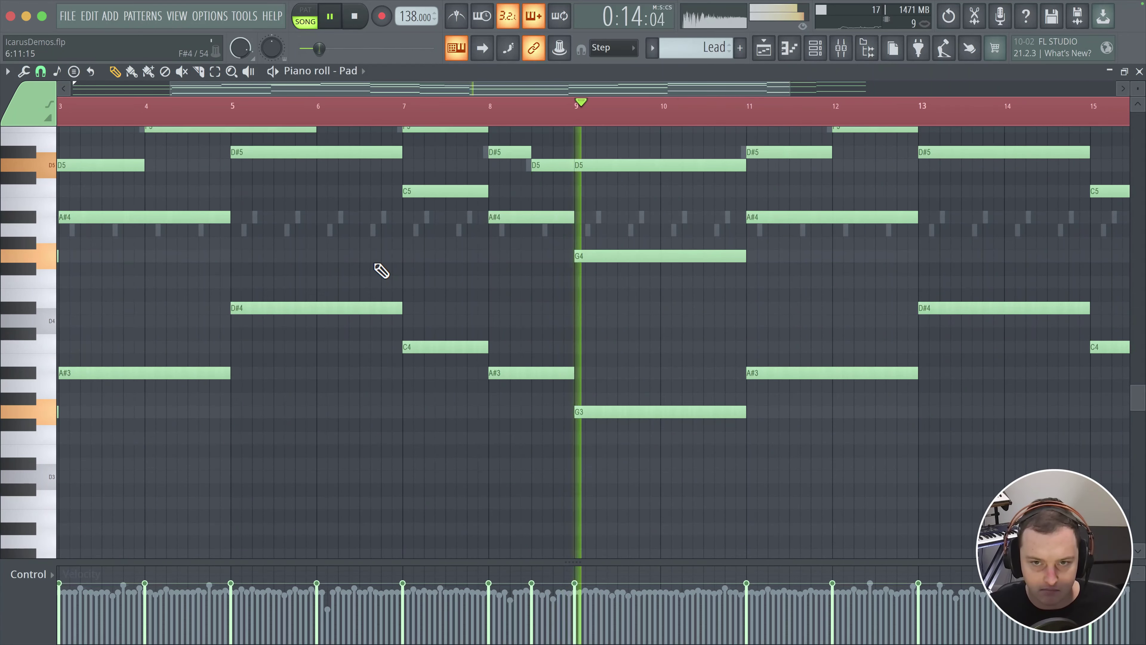
{"action": "scroll", "coordinate": [519, 379], "scroll_direction": "up", "scroll_amount": 3}
{"action": "scroll", "coordinate": [519, 379], "scroll_direction": "right", "scroll_amount": 8}
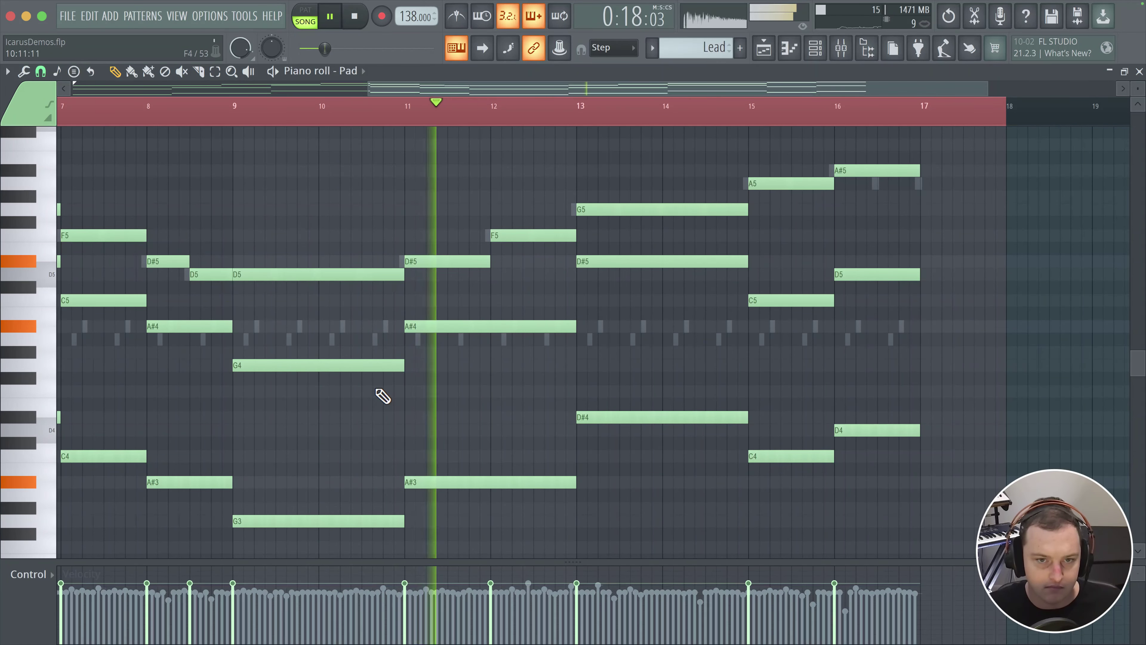
{"action": "scroll", "coordinate": [573, 383], "scroll_direction": "right", "scroll_amount": 3}
{"action": "scroll", "coordinate": [573, 384], "scroll_direction": "up", "scroll_amount": 1}
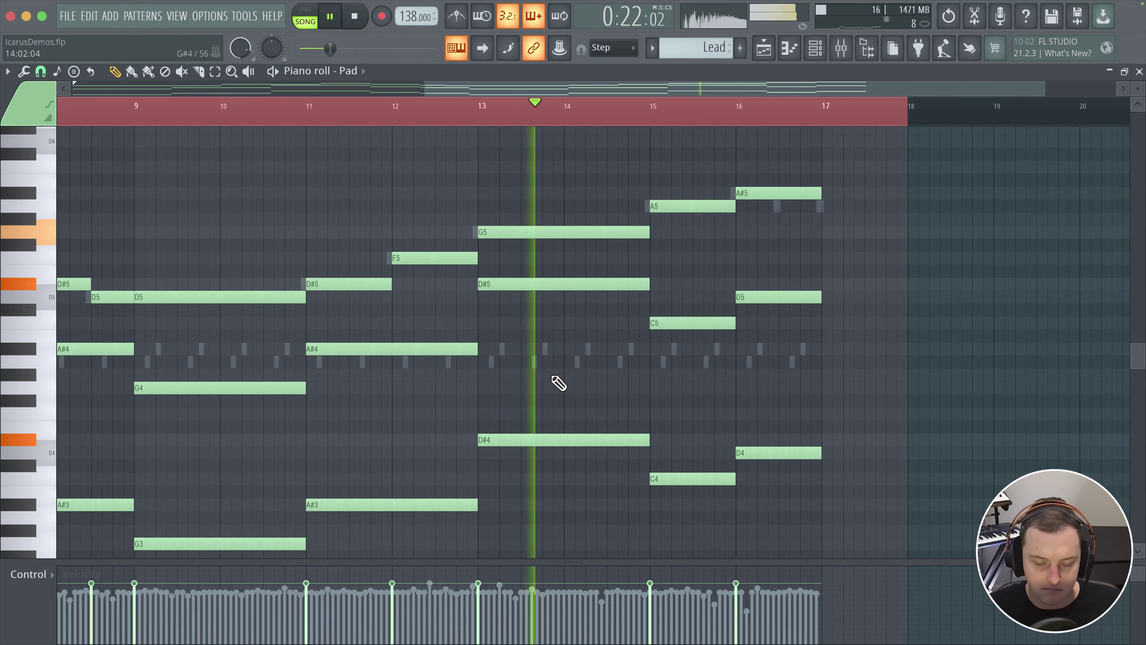
{"action": "scroll", "coordinate": [818, 325], "scroll_direction": "down", "scroll_amount": 1}
{"action": "scroll", "coordinate": [818, 325], "scroll_direction": "left", "scroll_amount": 1}
{"action": "scroll", "coordinate": [537, 353], "scroll_direction": "left", "scroll_amount": 2}
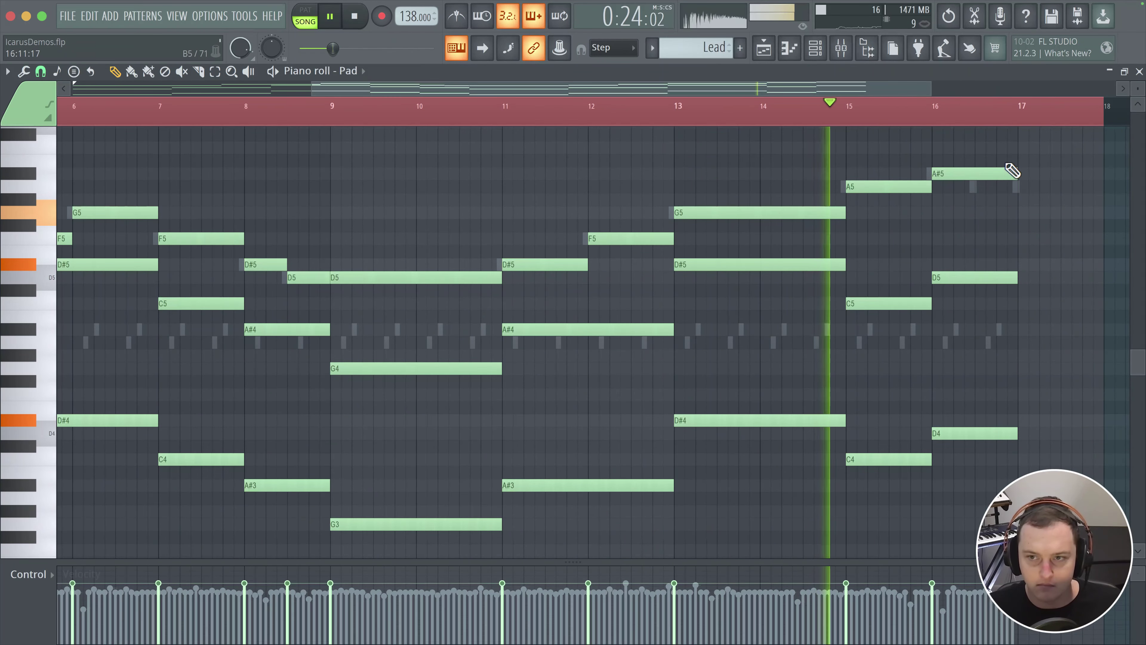
- Shorten the bar 16 A#5 to half a bar, follow it with an A5, and play back the ending from bar 16
{"action": "left_click_drag", "start_coordinate": [1015, 174], "coordinate": [973, 177]}
{"action": "key", "text": "ctrl+z"}
{"action": "key", "text": "space"}
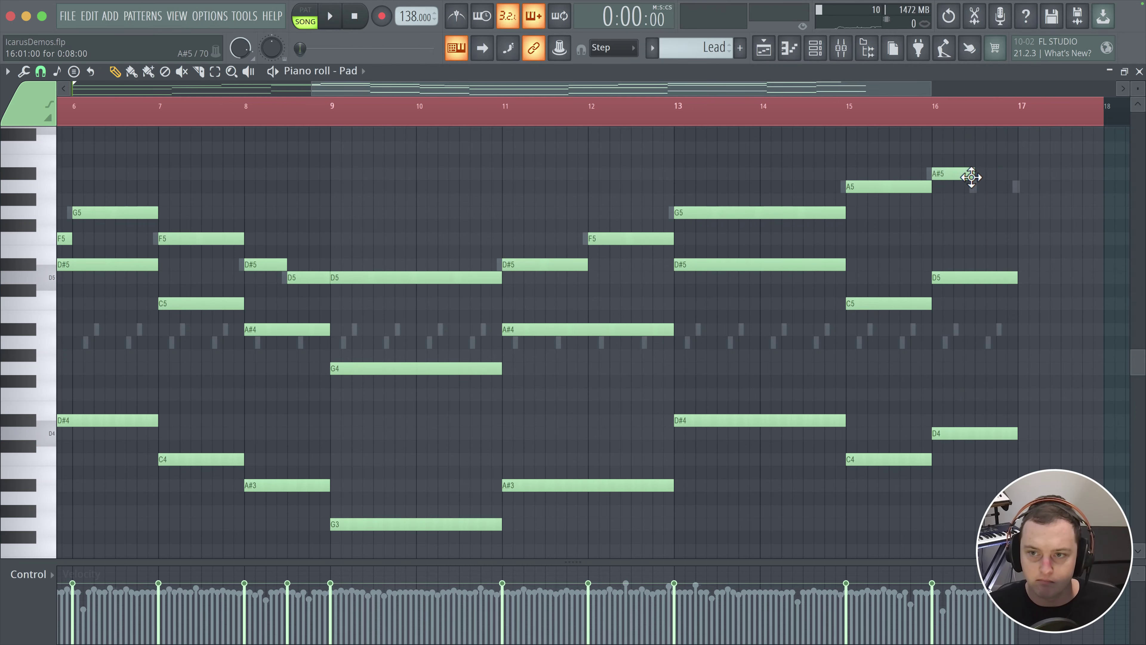
{"action": "left_click", "coordinate": [937, 121]}
{"action": "key", "text": "space"}
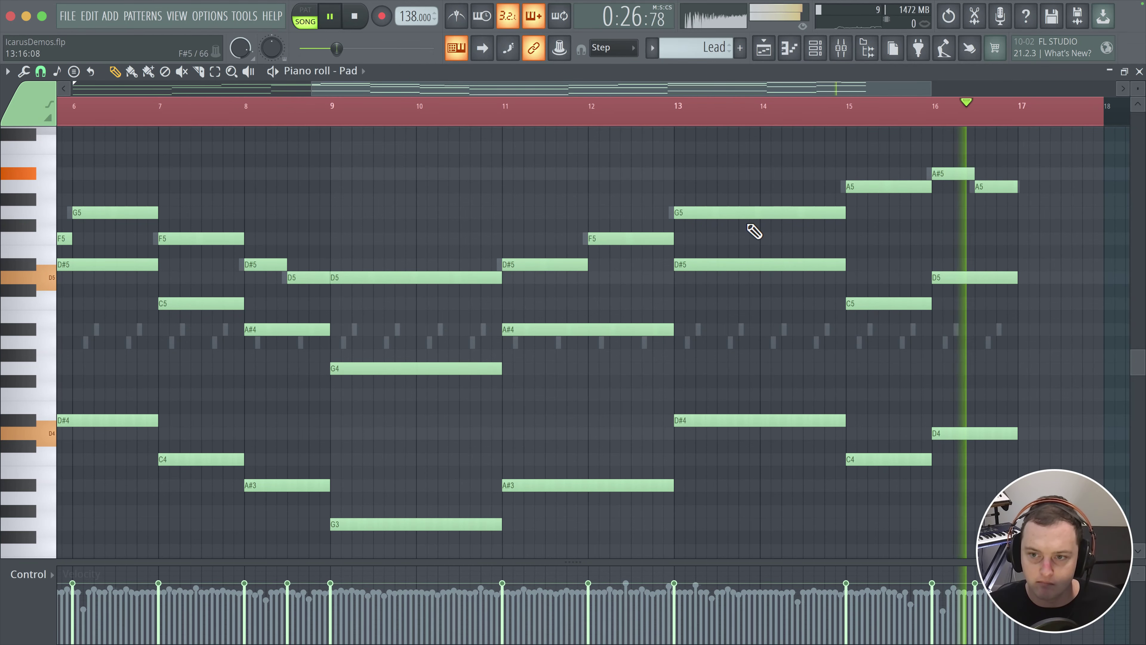
- Try doubling the Pad's lowest row of notes a fifth higher by copying them up, with G3 copied to D4
{"action": "left_click_drag", "start_coordinate": [505, 225], "coordinate": [606, 228]}
{"action": "key", "text": "space"}
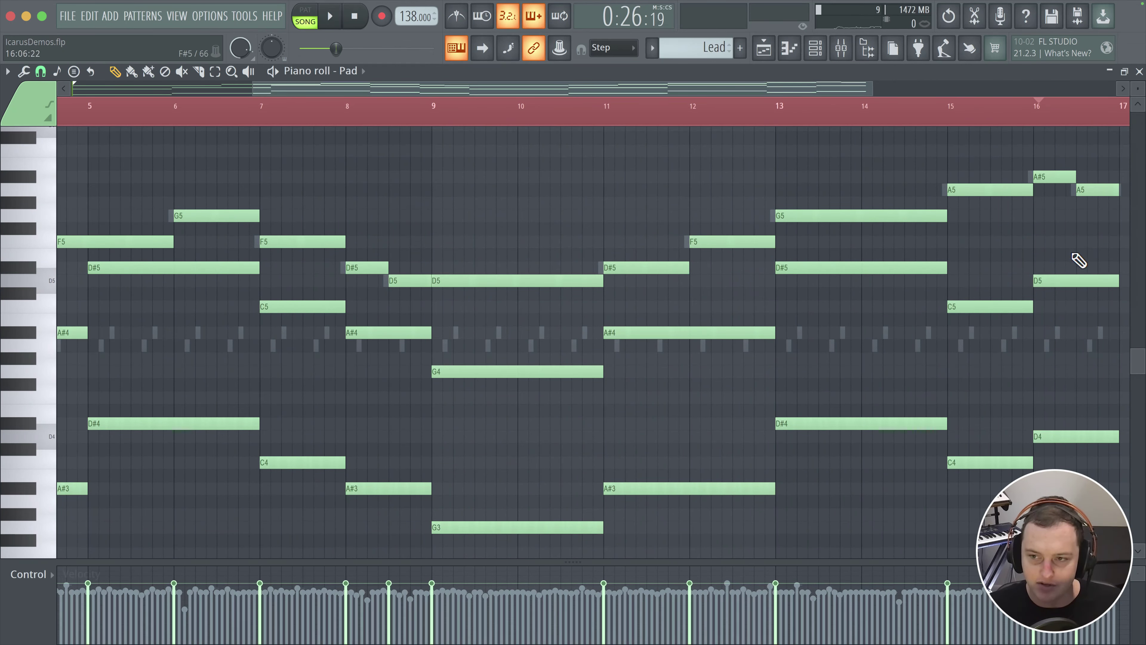
{"action": "left_click_drag", "start_coordinate": [130, 363], "coordinate": [612, 323]}
{"action": "scroll", "coordinate": [315, 343], "scroll_direction": "down", "scroll_amount": 3}
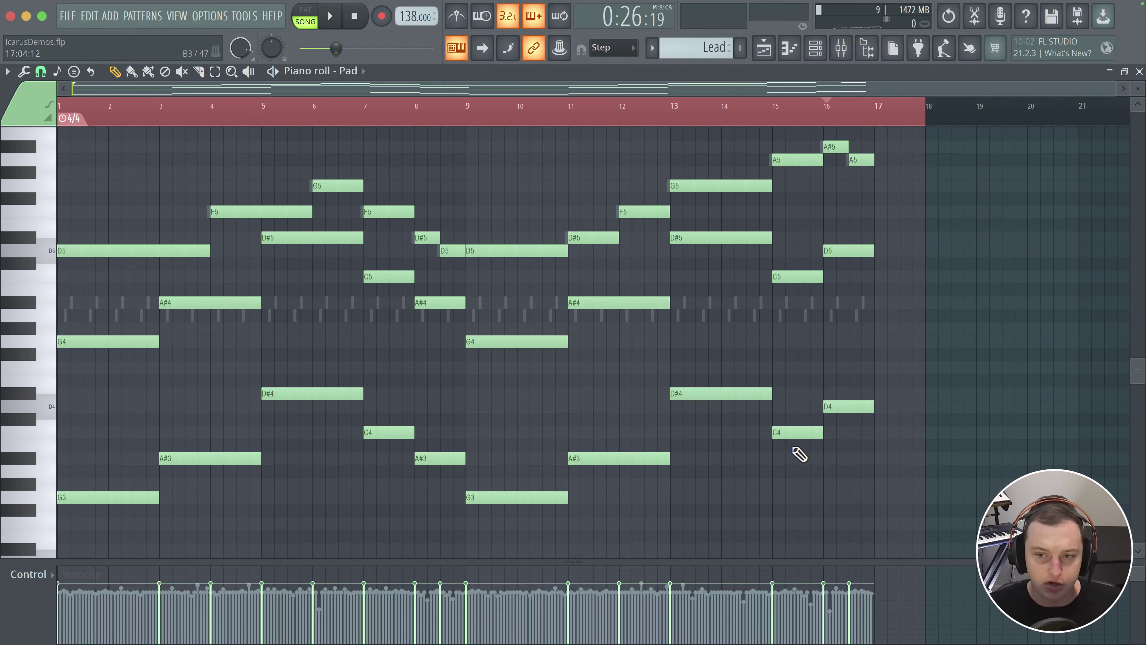
{"action": "left_click_drag", "start_coordinate": [832, 387], "coordinate": [61, 518]}
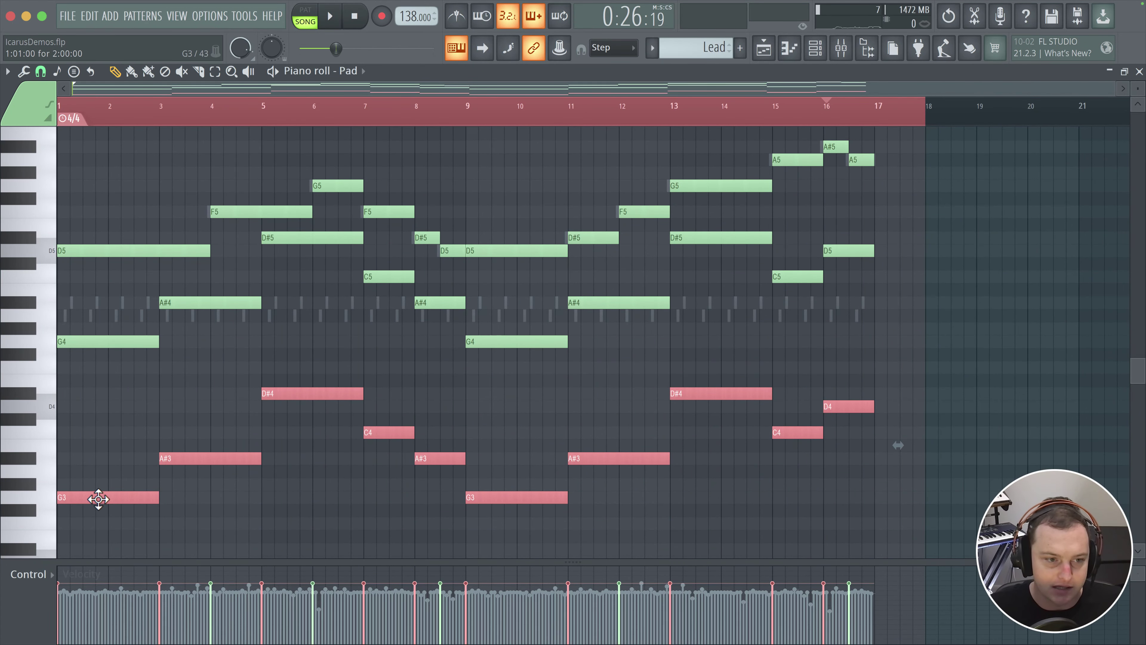
{"action": "left_click_drag", "start_coordinate": [98, 499], "coordinate": [91, 407]}
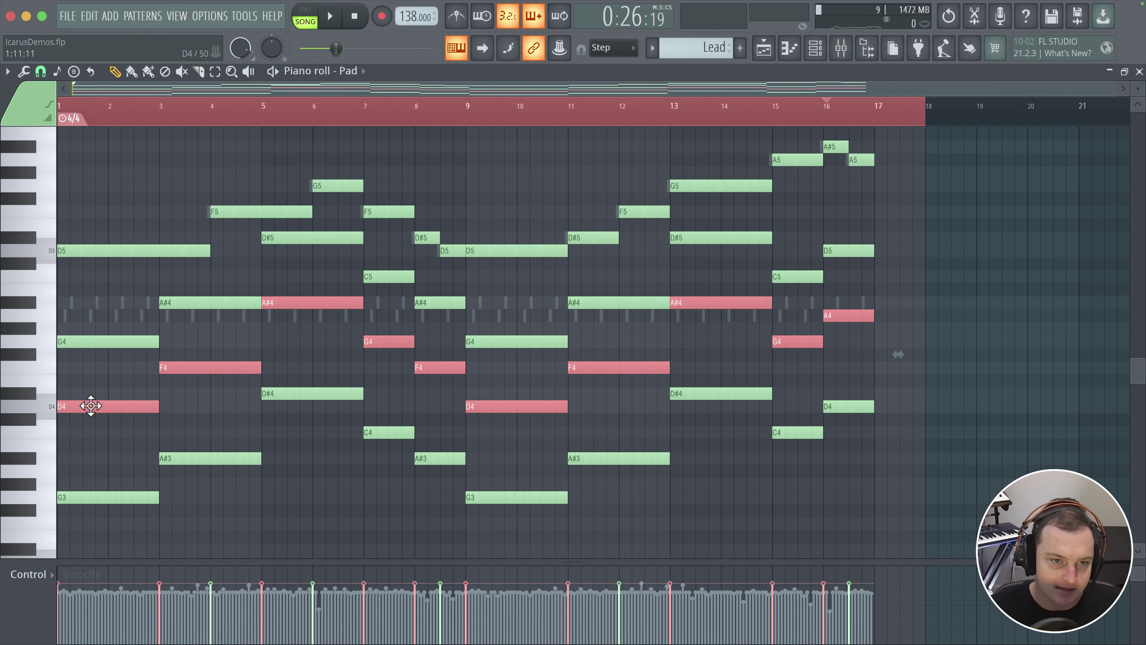
- Play the Pad from bar 1 to hear the added fifths and undo that copy
{"action": "key", "text": "space"}
{"action": "key", "text": "space"}
{"action": "left_click", "coordinate": [86, 107]}
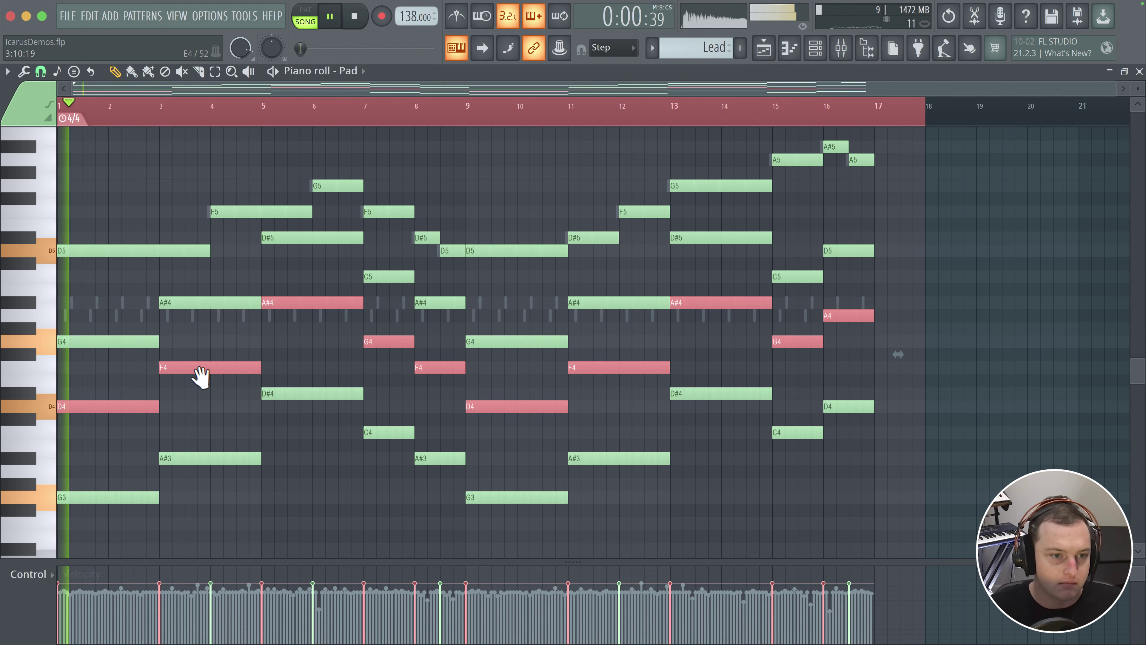
{"action": "scroll", "coordinate": [197, 376], "scroll_direction": "down", "scroll_amount": 1}
{"action": "key", "text": "space"}
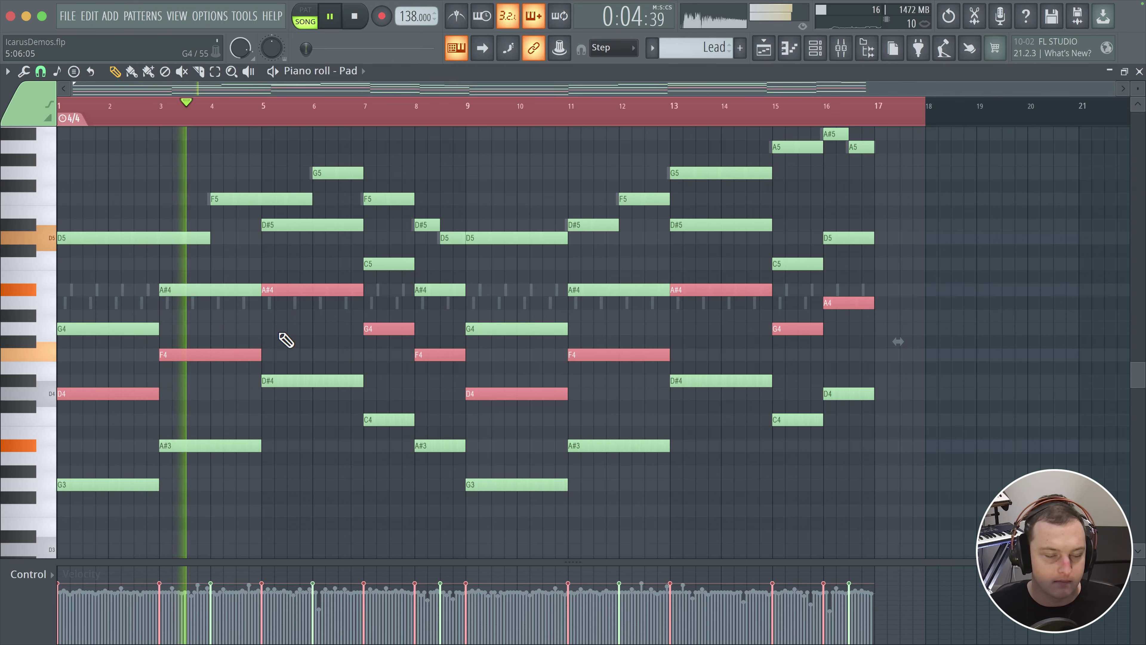
{"action": "scroll", "coordinate": [391, 336], "scroll_direction": "up", "scroll_amount": 1}
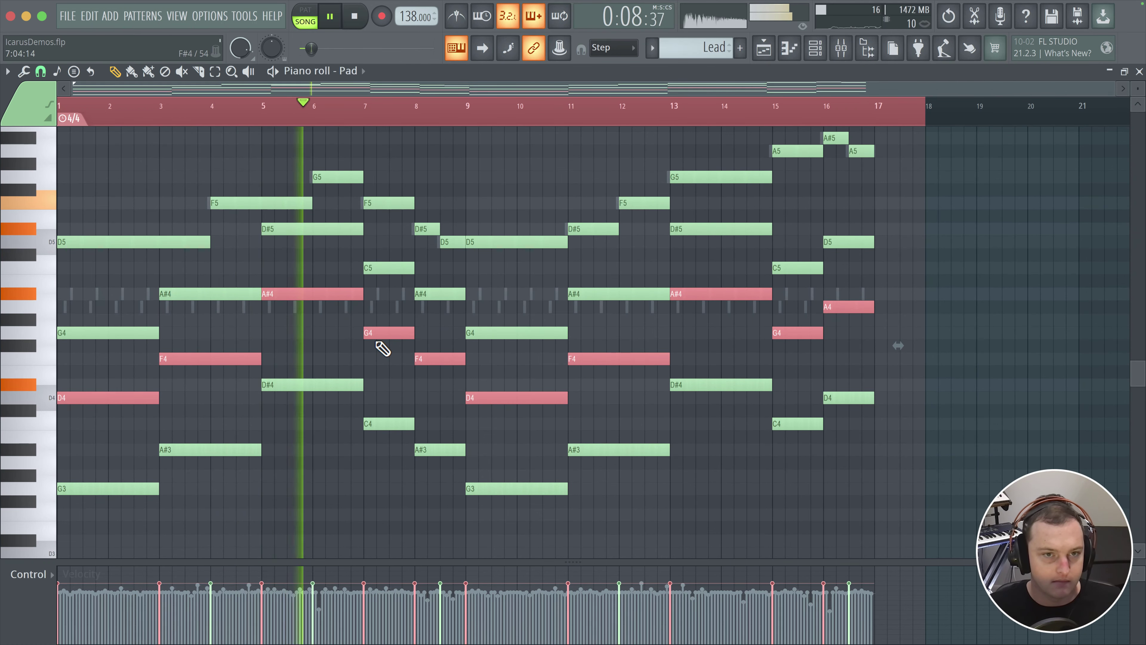
{"action": "key", "text": "ctrl+z"}
{"action": "key", "text": "space"}
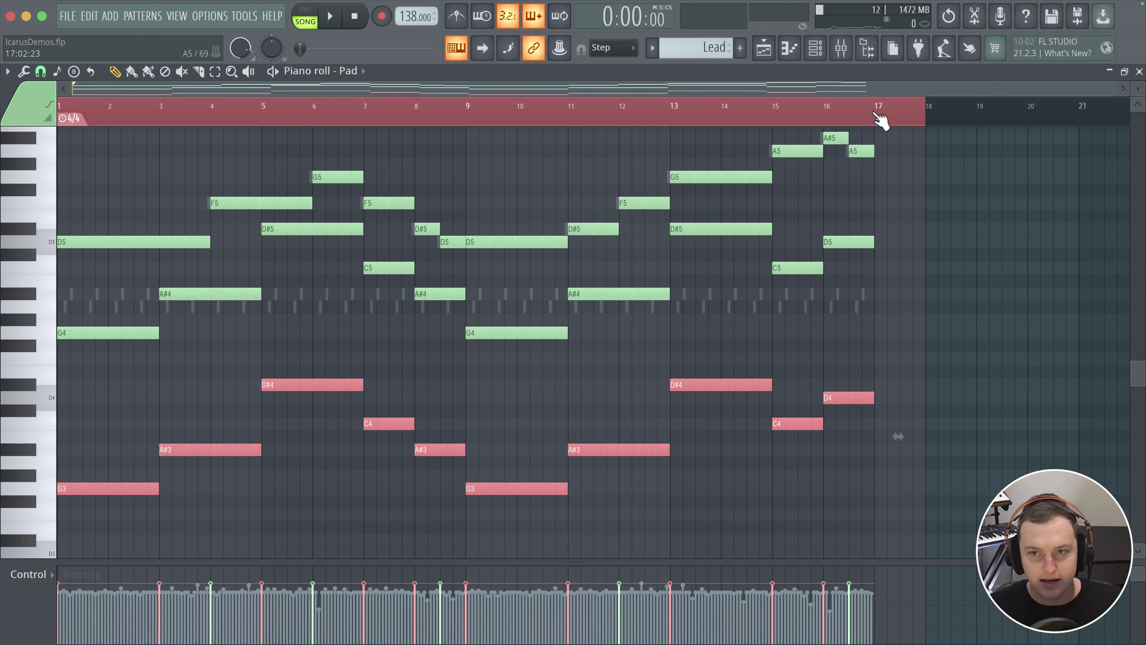
- Mute the Lead track in the mixer and bring up the Pad's Icarus synth window, moved clear for editing
{"action": "left_click", "coordinate": [841, 49]}
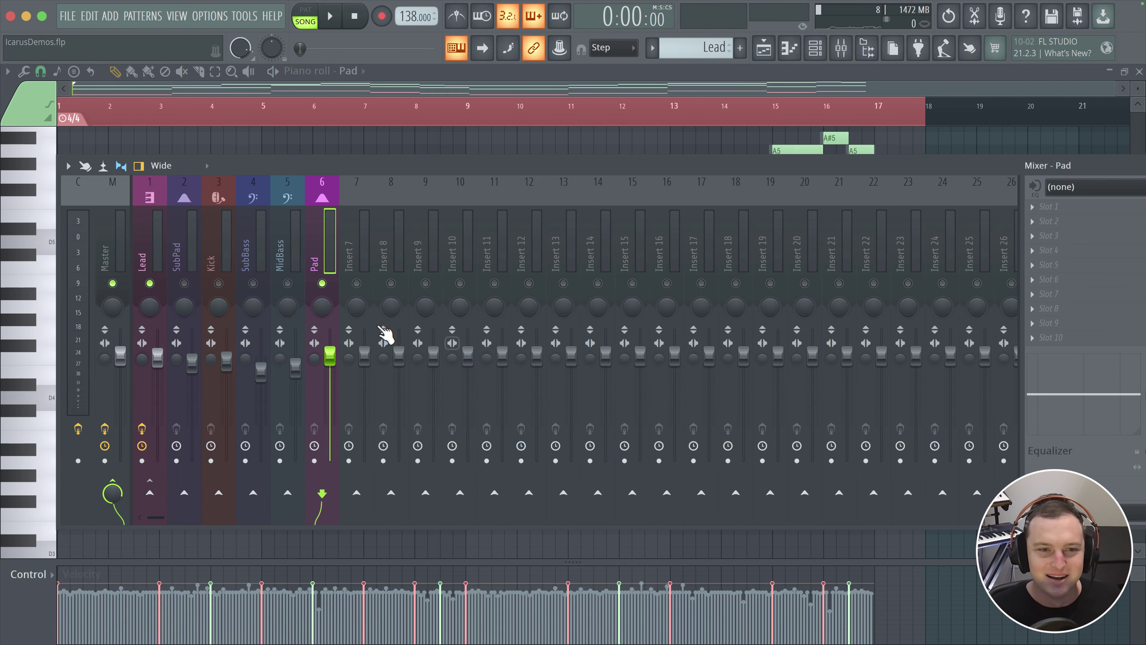
{"action": "left_click", "coordinate": [149, 283]}
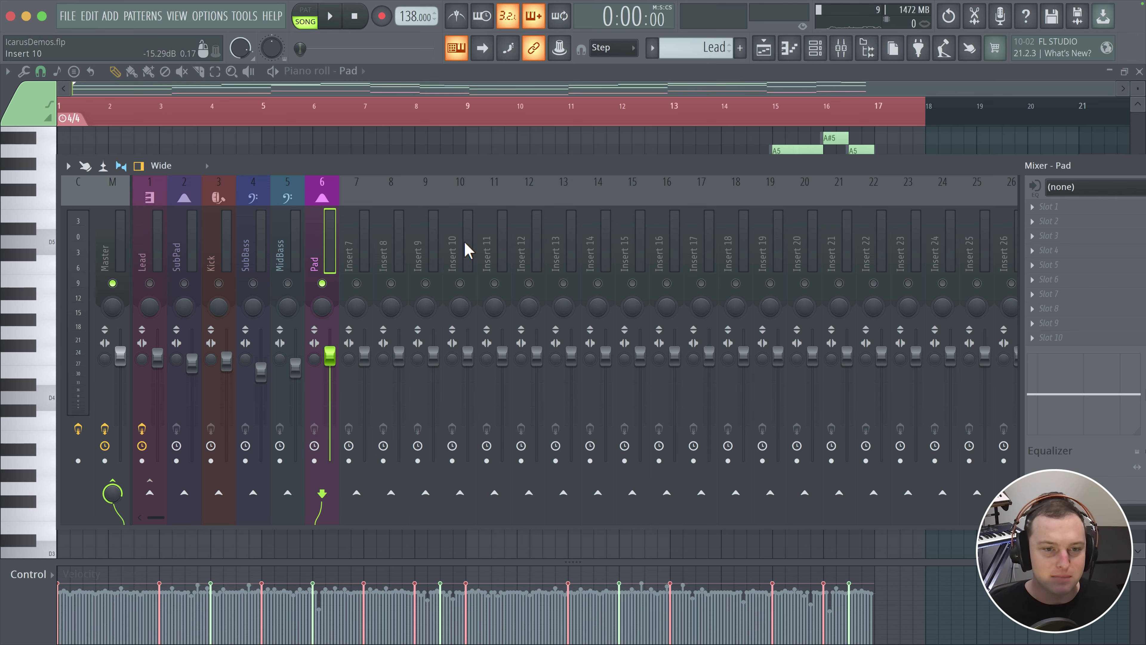
{"action": "left_click", "coordinate": [829, 52]}
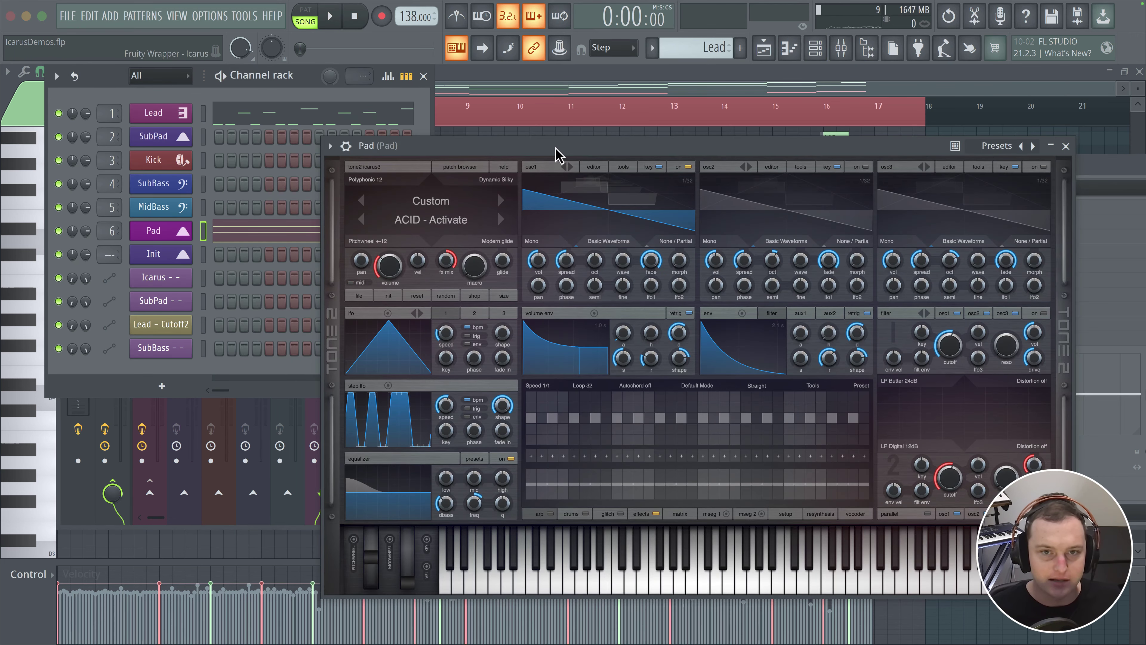
{"action": "left_click_drag", "start_coordinate": [555, 153], "coordinate": [291, 95]}
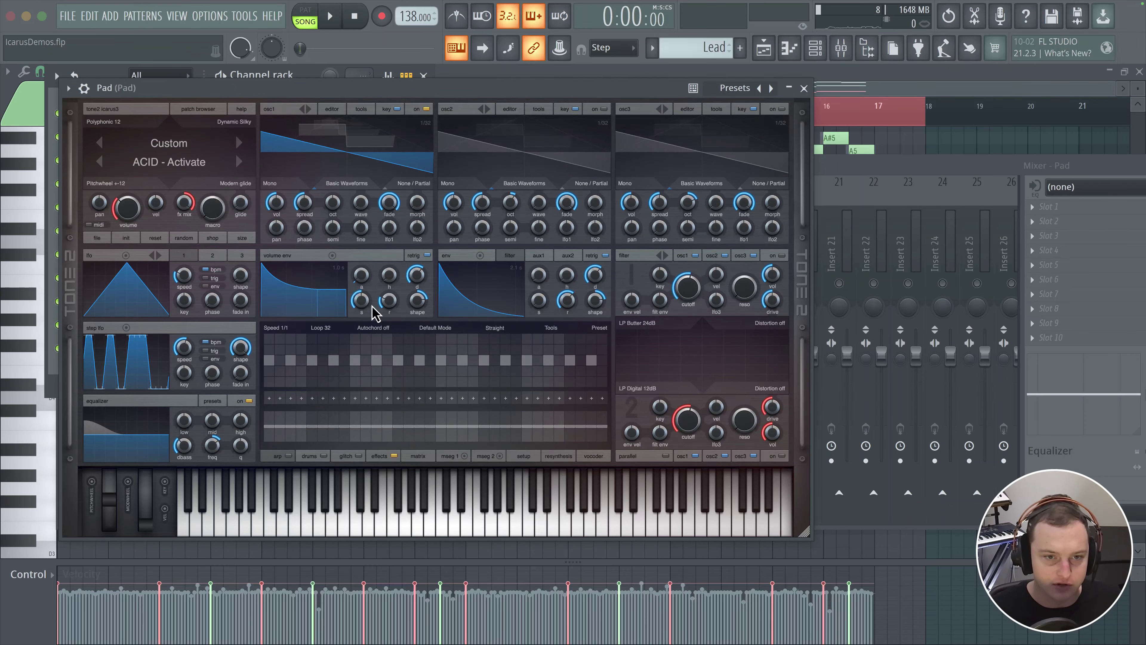
- Raise the Pad's volume envelope sustain to full, with attack about 0.095 s and release about 0.286 s, adjusting during playback
{"action": "left_click_drag", "start_coordinate": [362, 305], "coordinate": [356, 197]}
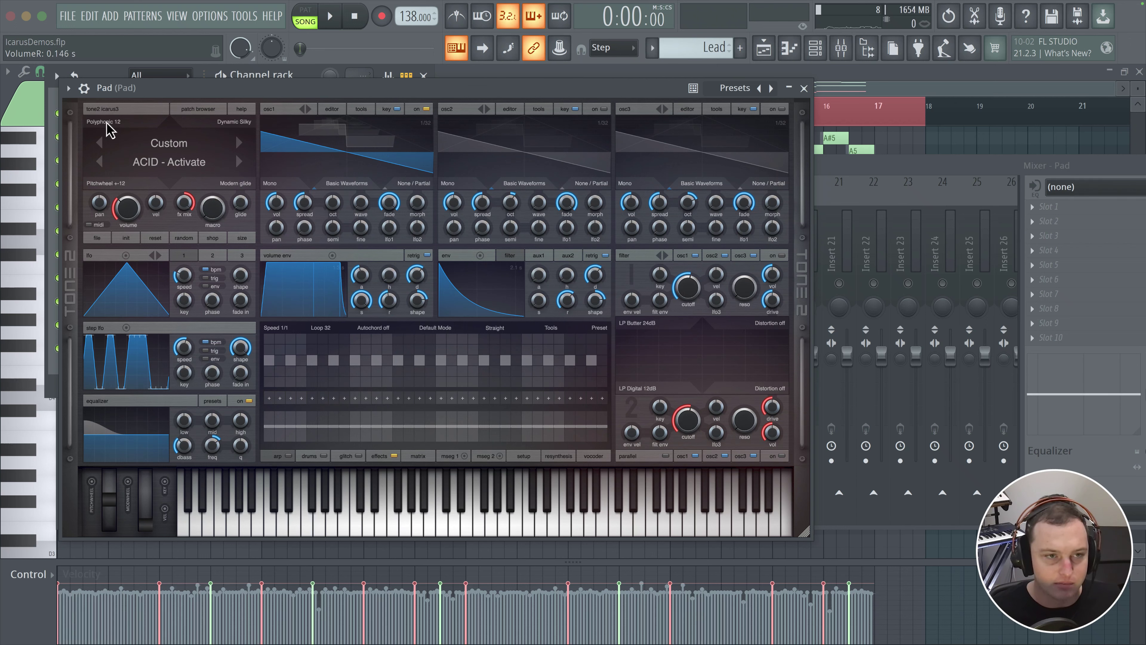
{"action": "mouse_move", "coordinate": [118, 132]}
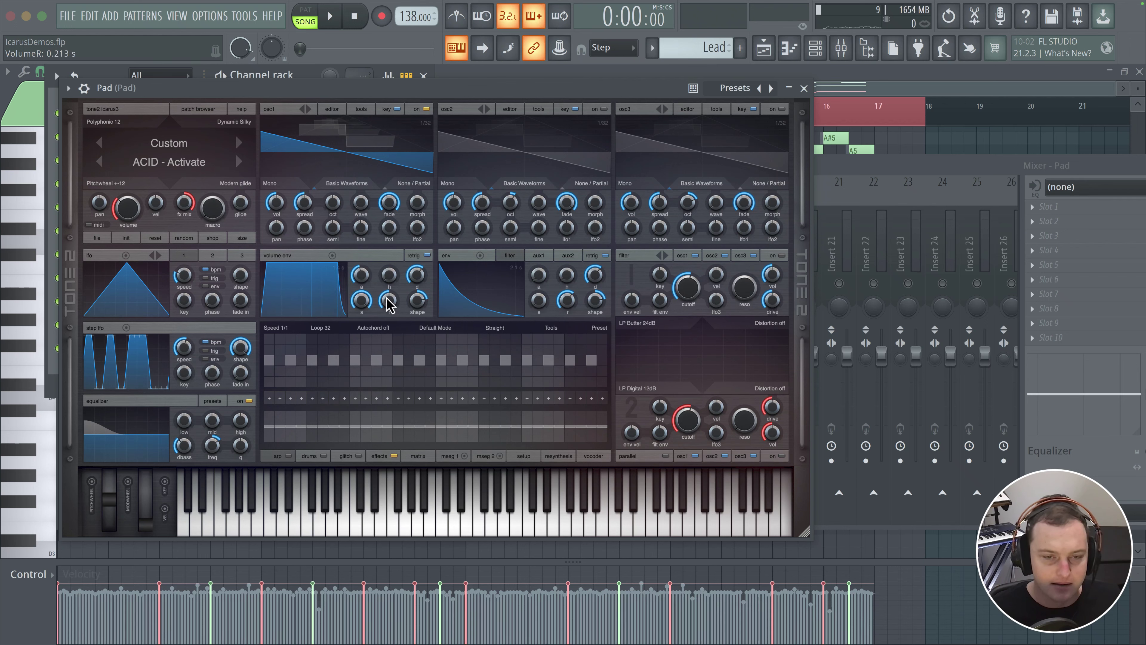
{"action": "key", "text": "space"}
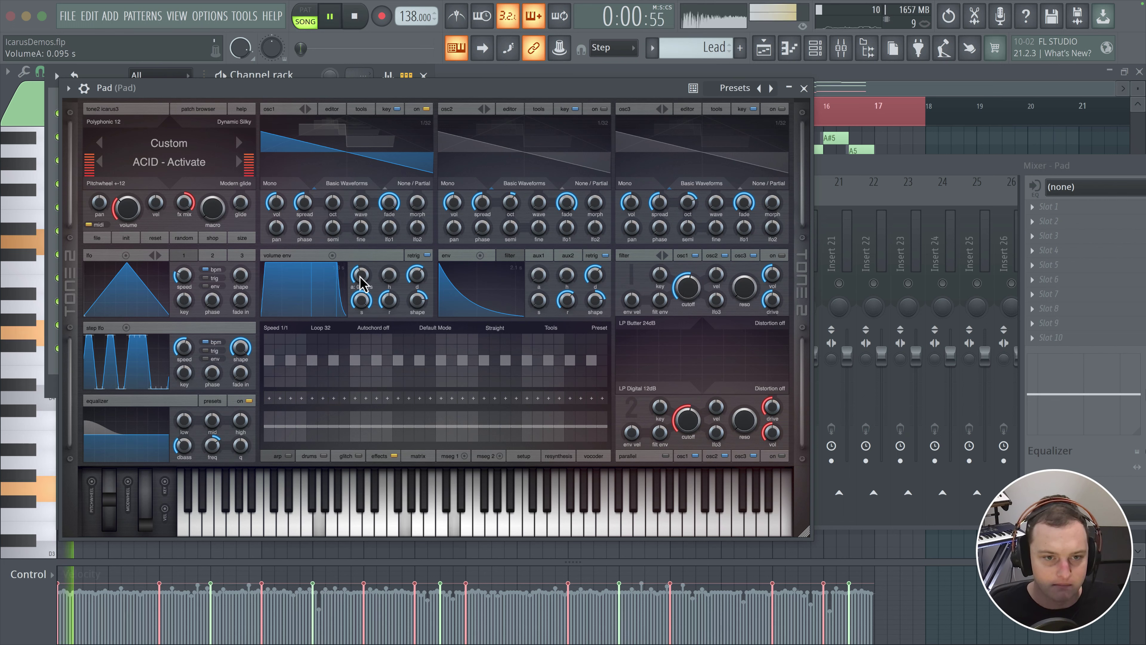
{"action": "left_click_drag", "start_coordinate": [388, 304], "coordinate": [387, 301]}
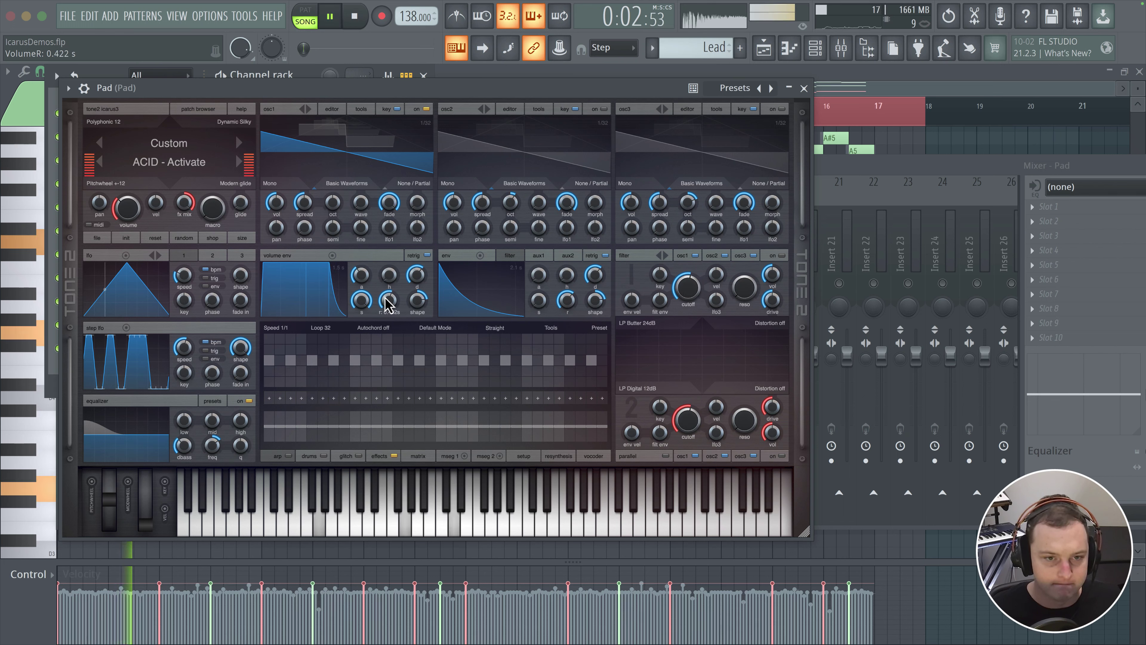
{"action": "scroll", "coordinate": [388, 301], "scroll_direction": "down", "scroll_amount": 2}
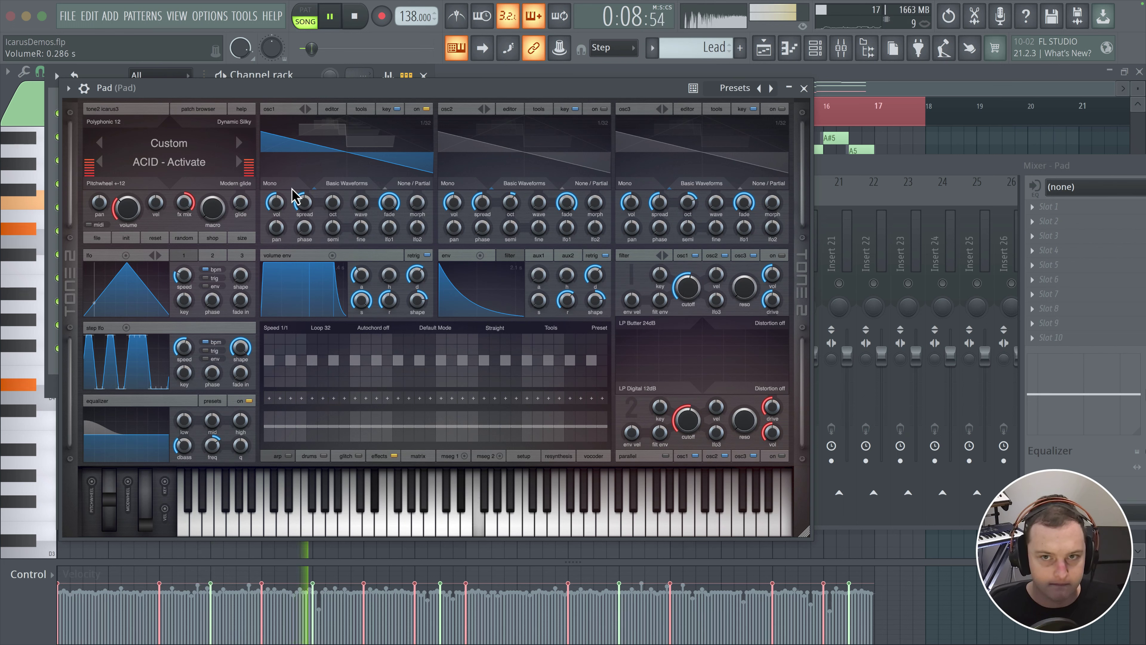
{"action": "mouse_move", "coordinate": [289, 194]}
{"action": "key", "text": "space"}
- Set oscillator 1 to MegaStereo 12 and adjust its detune spread to about 49.5 while listening to the Pad
{"action": "left_click", "coordinate": [280, 185]}
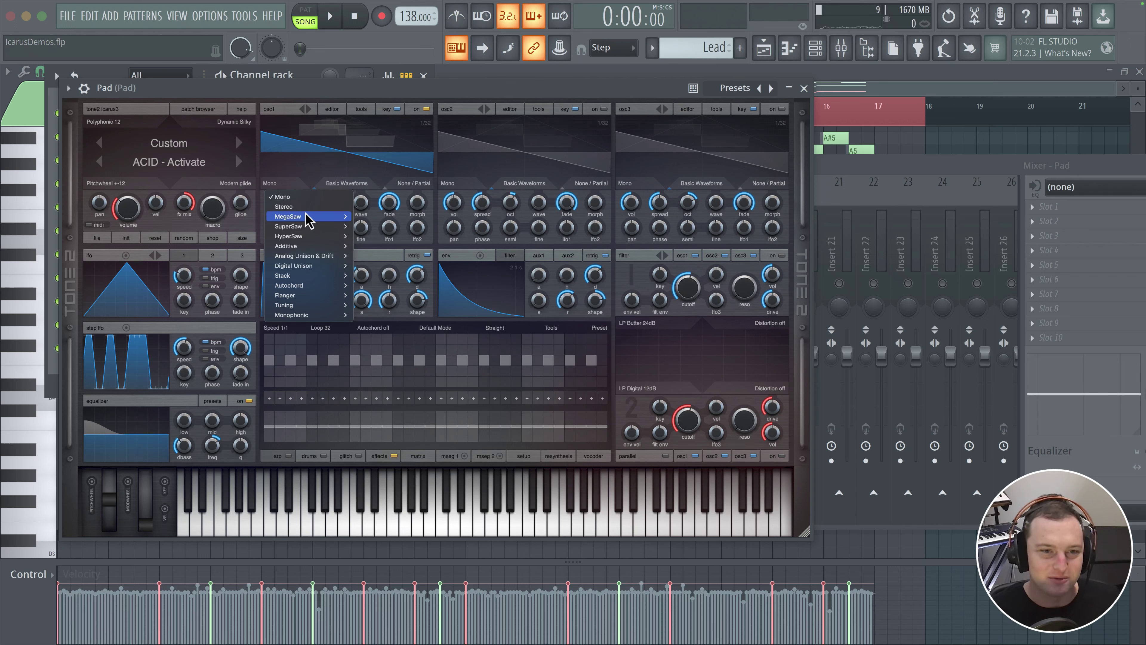
{"action": "mouse_move", "coordinate": [308, 216]}
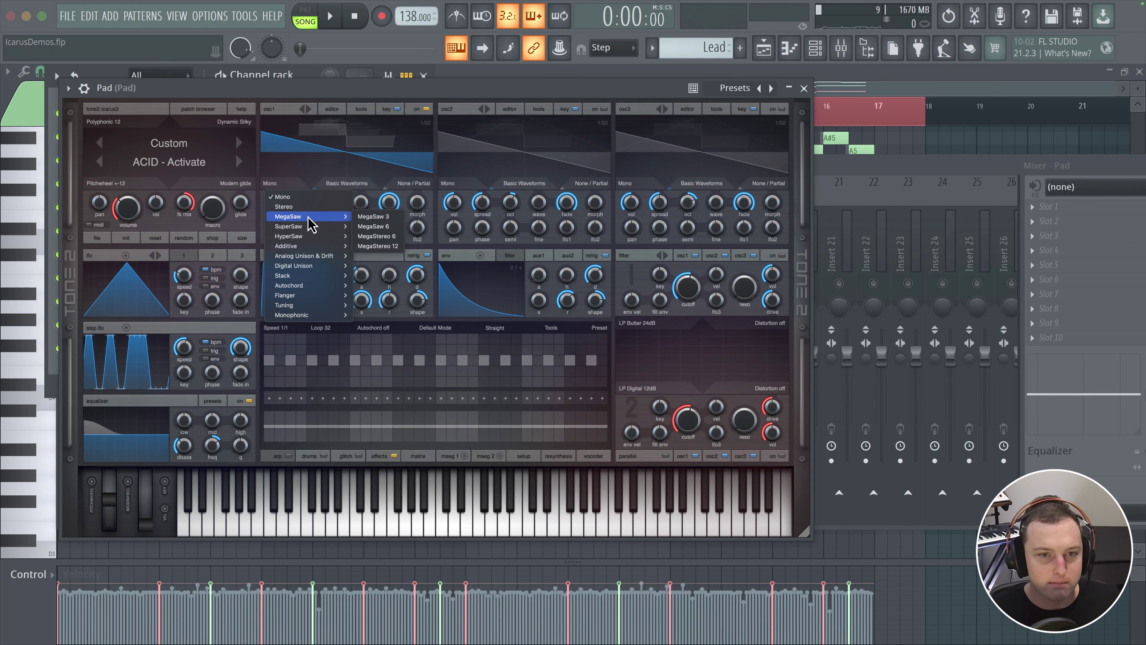
{"action": "left_click", "coordinate": [379, 246]}
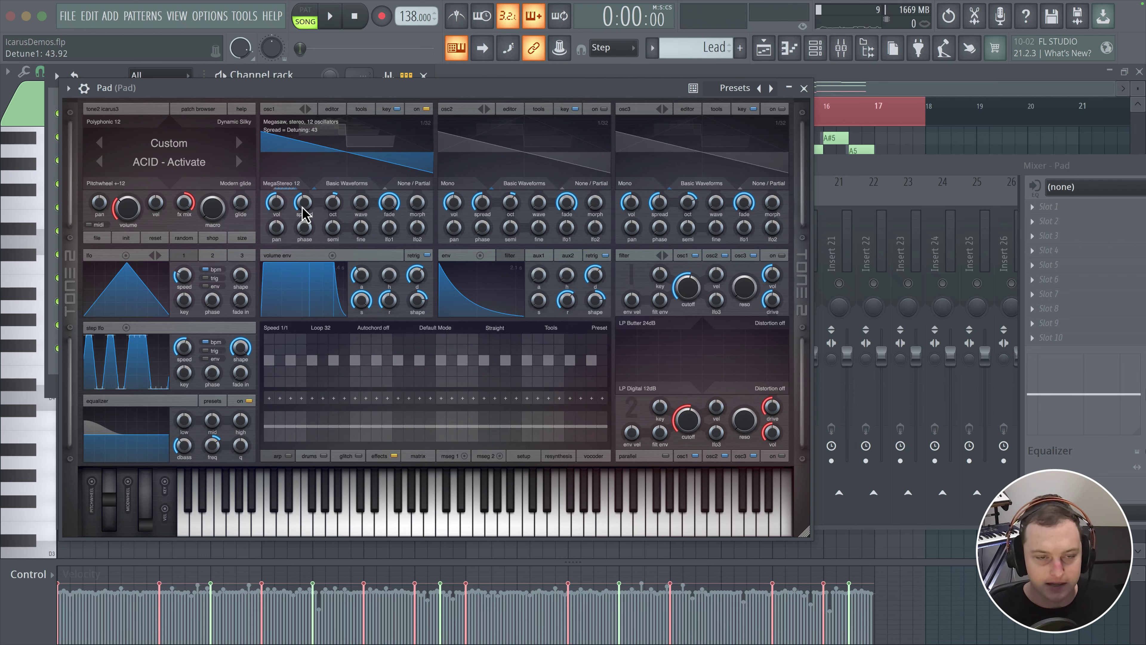
{"action": "key", "text": "space"}
{"action": "scroll", "coordinate": [303, 203], "scroll_direction": "up", "scroll_amount": 5}
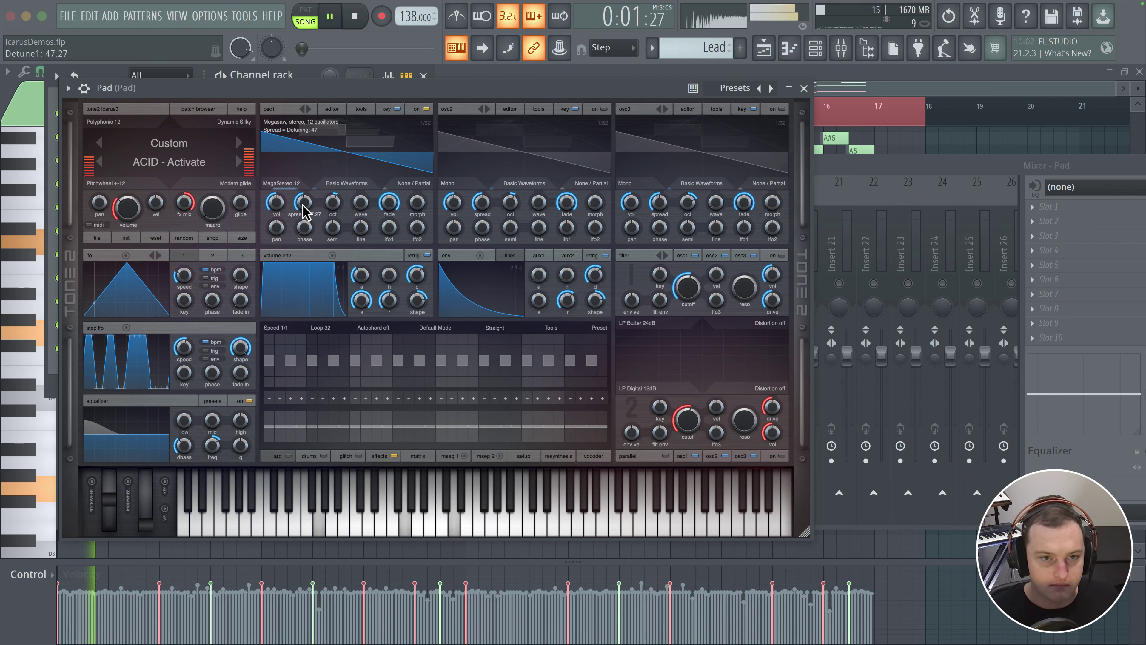
{"action": "scroll", "coordinate": [303, 203], "scroll_direction": "down", "scroll_amount": 2}
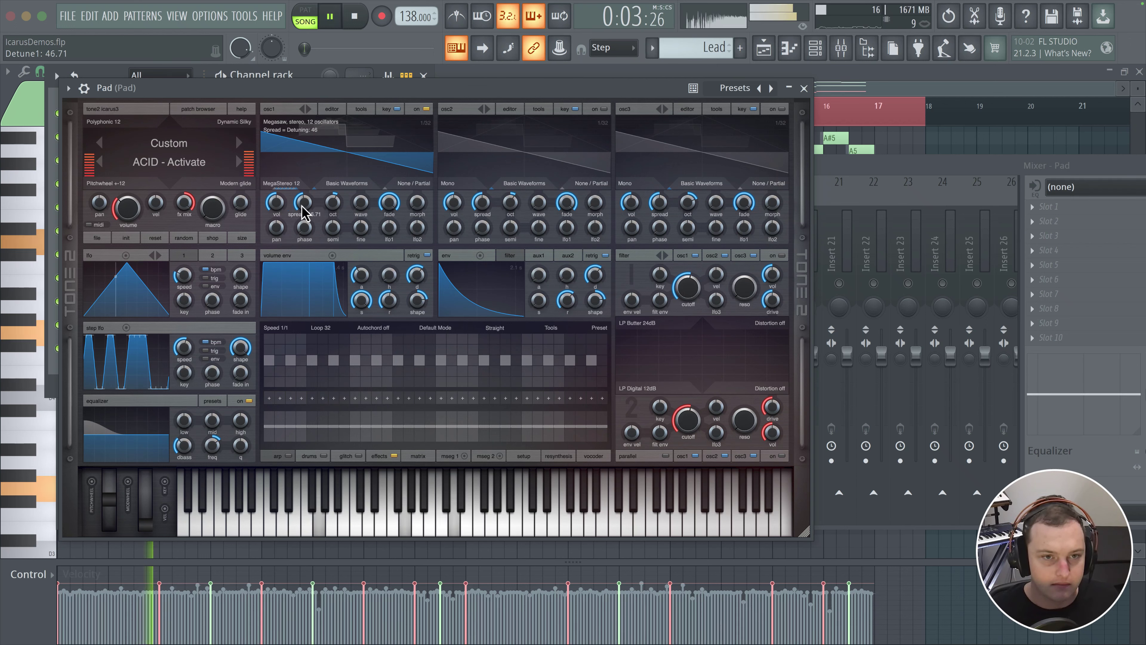
{"action": "scroll", "coordinate": [303, 204], "scroll_direction": "up", "scroll_amount": 5}
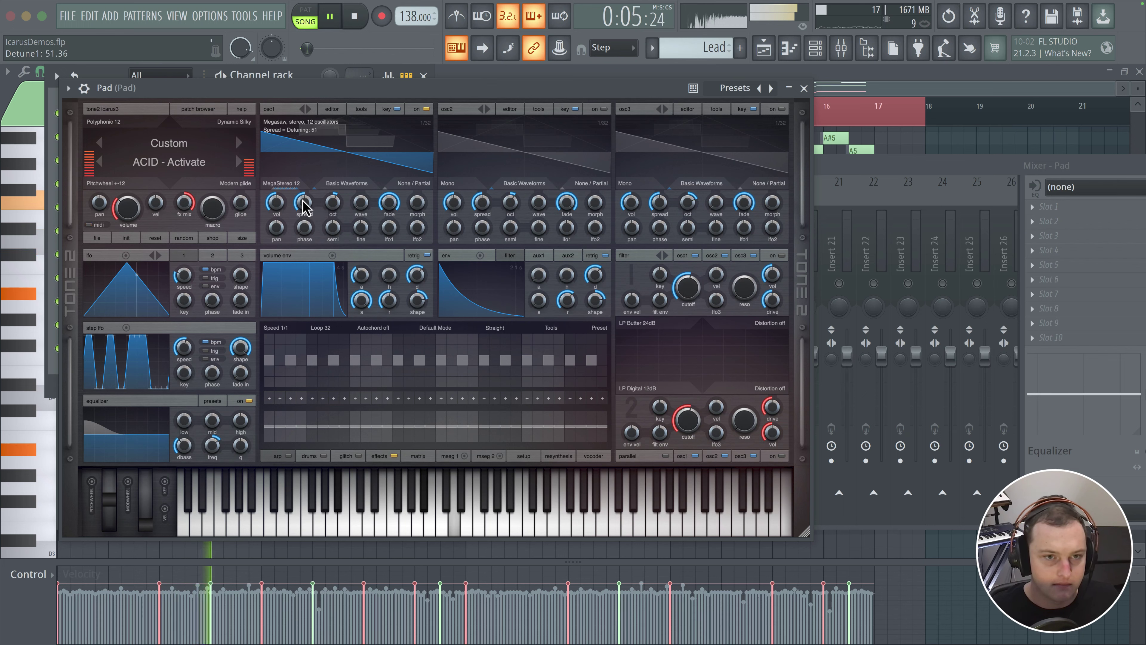
{"action": "scroll", "coordinate": [303, 204], "scroll_direction": "down", "scroll_amount": 4}
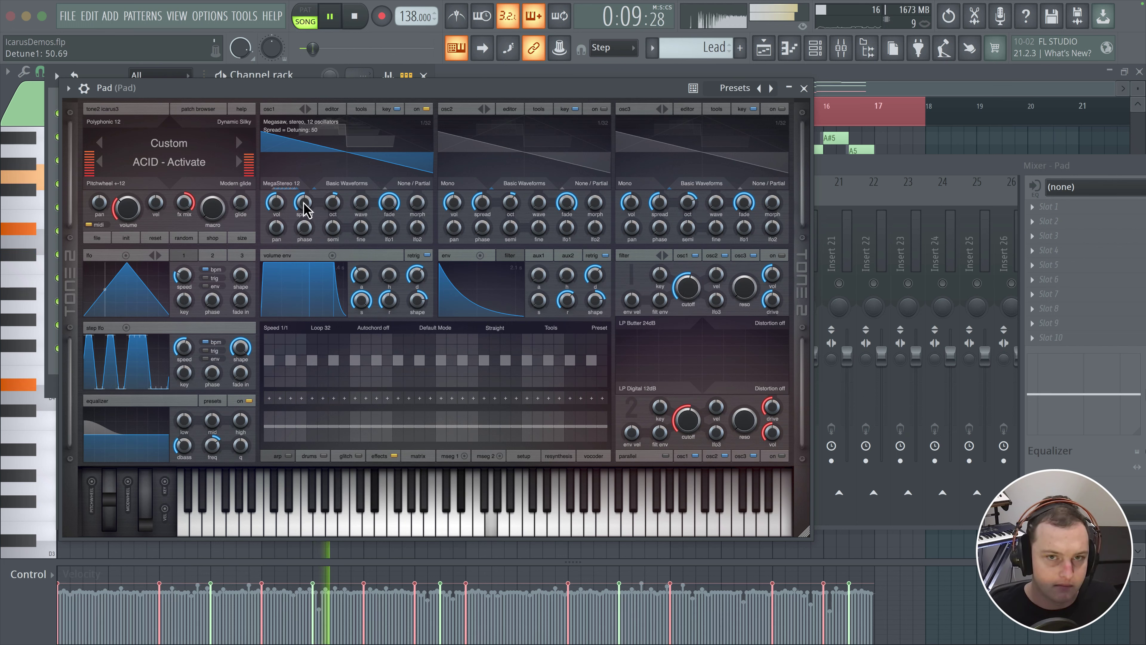
{"action": "scroll", "coordinate": [304, 208], "scroll_direction": "down", "scroll_amount": 1}
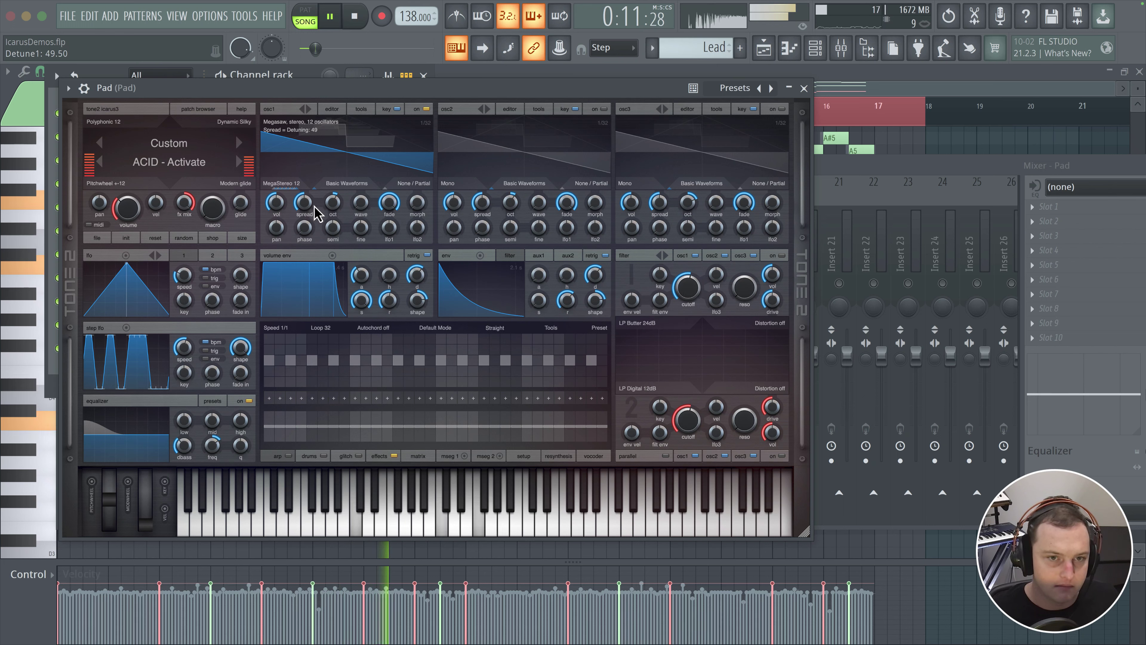
- Fine-tune the volume envelope's release and set its attack to about 0.076 s while the Pad plays
{"action": "left_click_drag", "start_coordinate": [388, 301], "coordinate": [391, 304]}
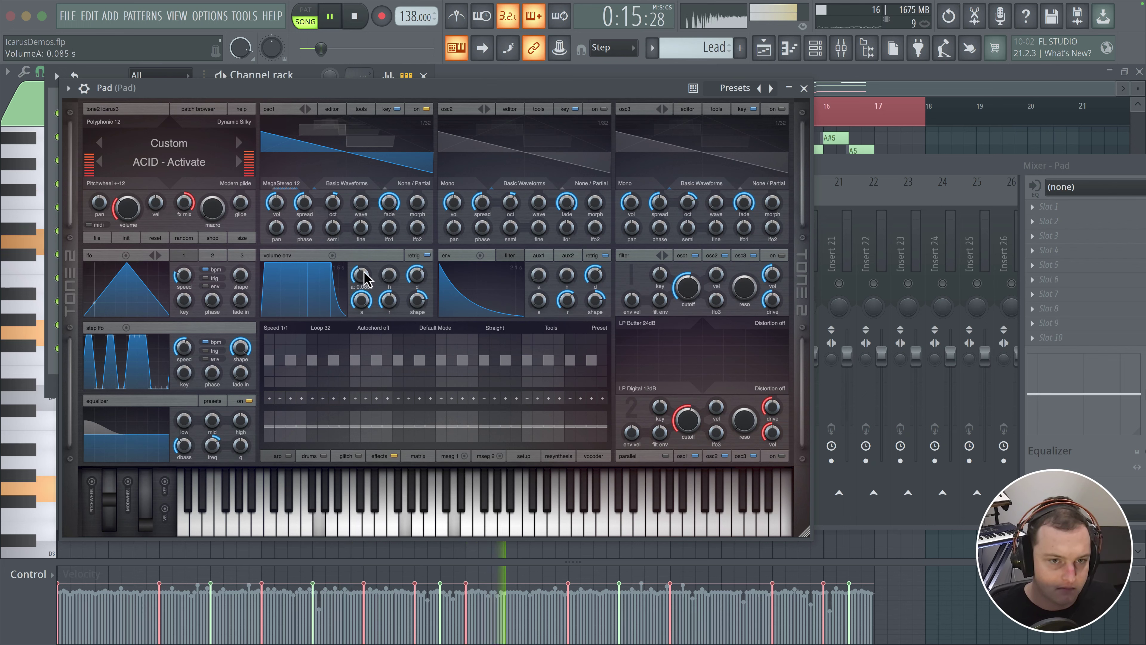
{"action": "scroll", "coordinate": [363, 279], "scroll_direction": "up", "scroll_amount": 2}
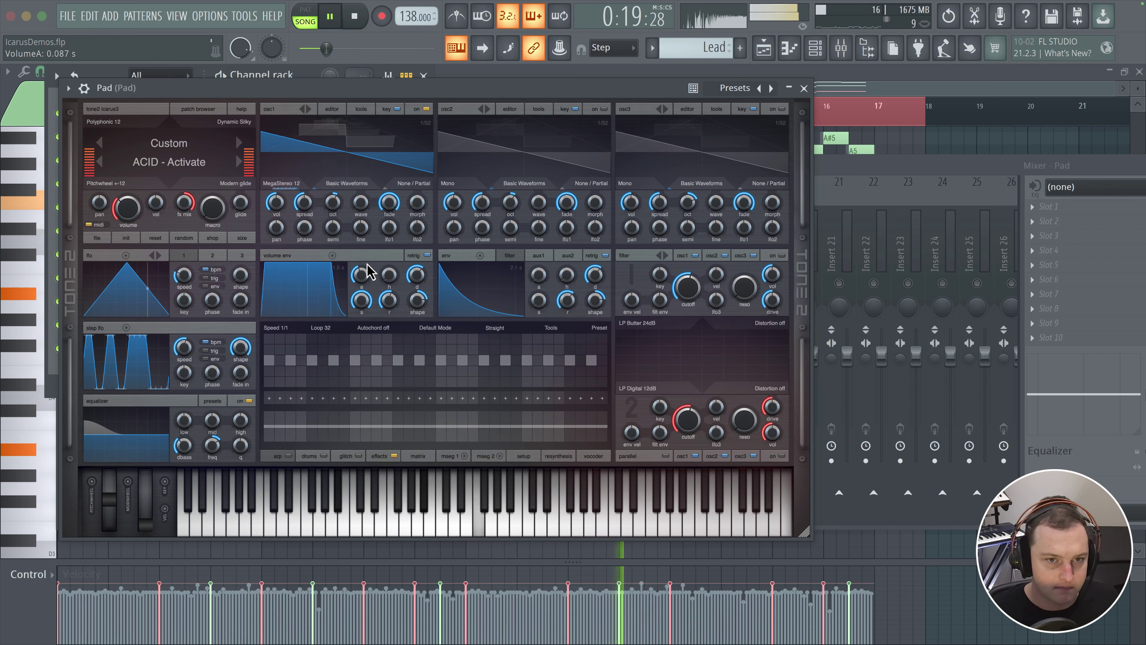
{"action": "scroll", "coordinate": [368, 269], "scroll_direction": "down", "scroll_amount": 2}
{"action": "scroll", "coordinate": [363, 273], "scroll_direction": "down", "scroll_amount": 1}
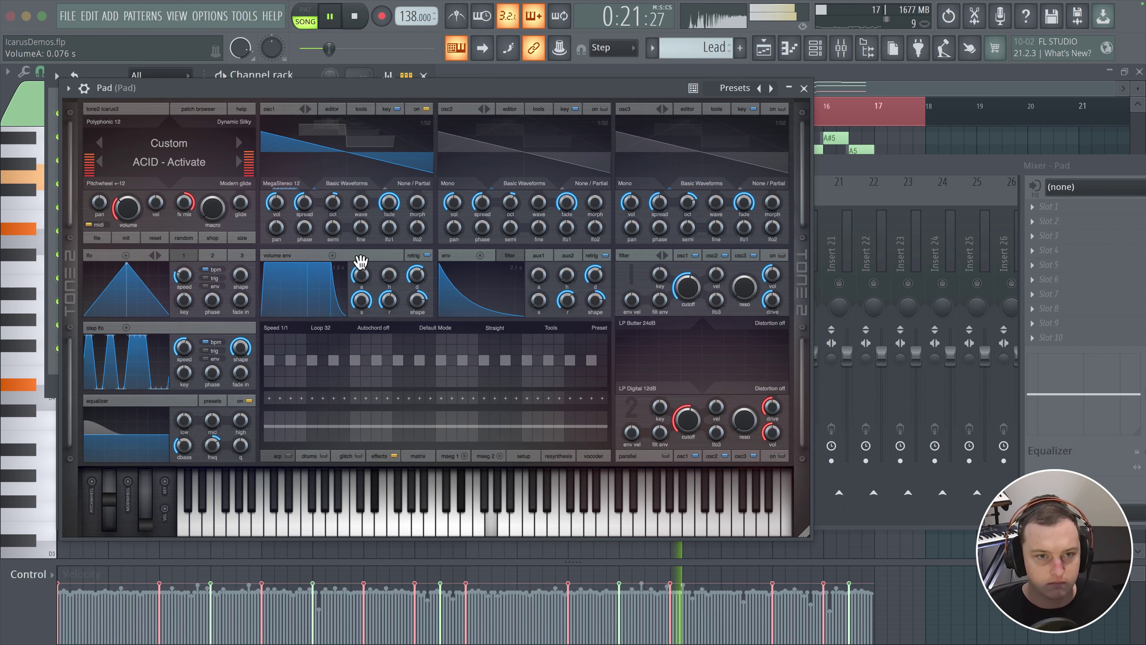
{"action": "key", "text": "space"}
- Copy oscillator 1 to oscillator 2, giving the copy octave 2 and the MegaStereo 6 mode
{"action": "left_click", "coordinate": [361, 109]}
{"action": "mouse_move", "coordinate": [376, 131]}
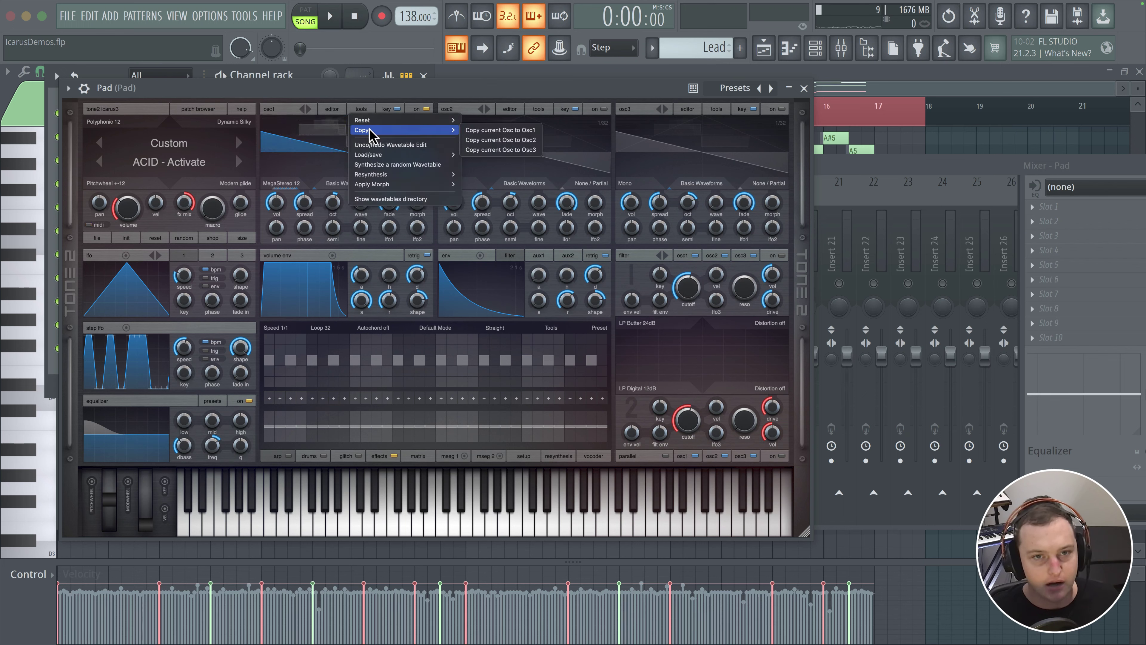
{"action": "left_click", "coordinate": [514, 143]}
{"action": "left_click", "coordinate": [467, 184]}
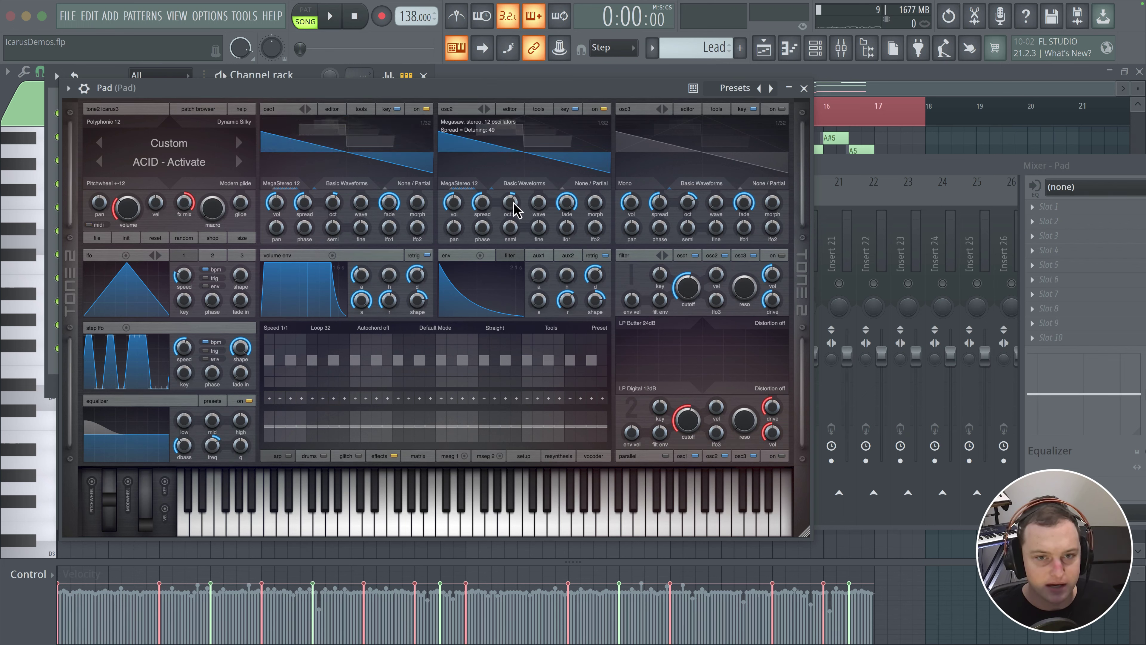
{"action": "left_click", "coordinate": [468, 185]}
{"action": "mouse_move", "coordinate": [468, 219]}
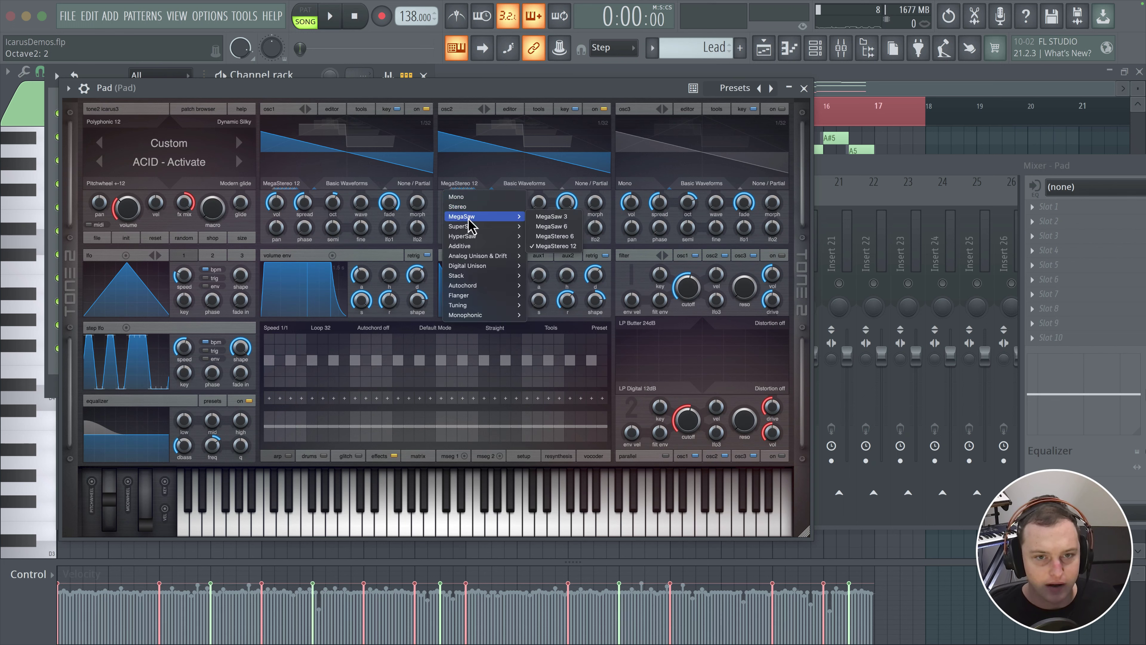
{"action": "left_click", "coordinate": [554, 236]}
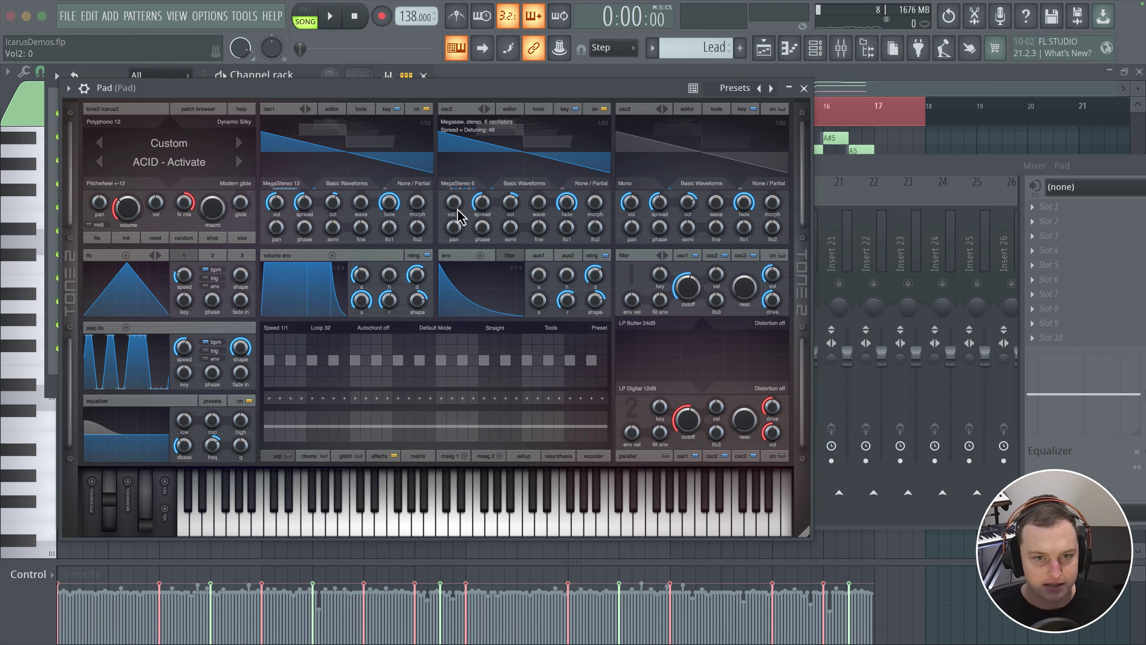
- Blend in oscillator 2 by ear during playback, setting its volume to 25, and switch on the metronome
{"action": "key", "text": "space"}
{"action": "left_click_drag", "start_coordinate": [455, 210], "coordinate": [462, 198]}
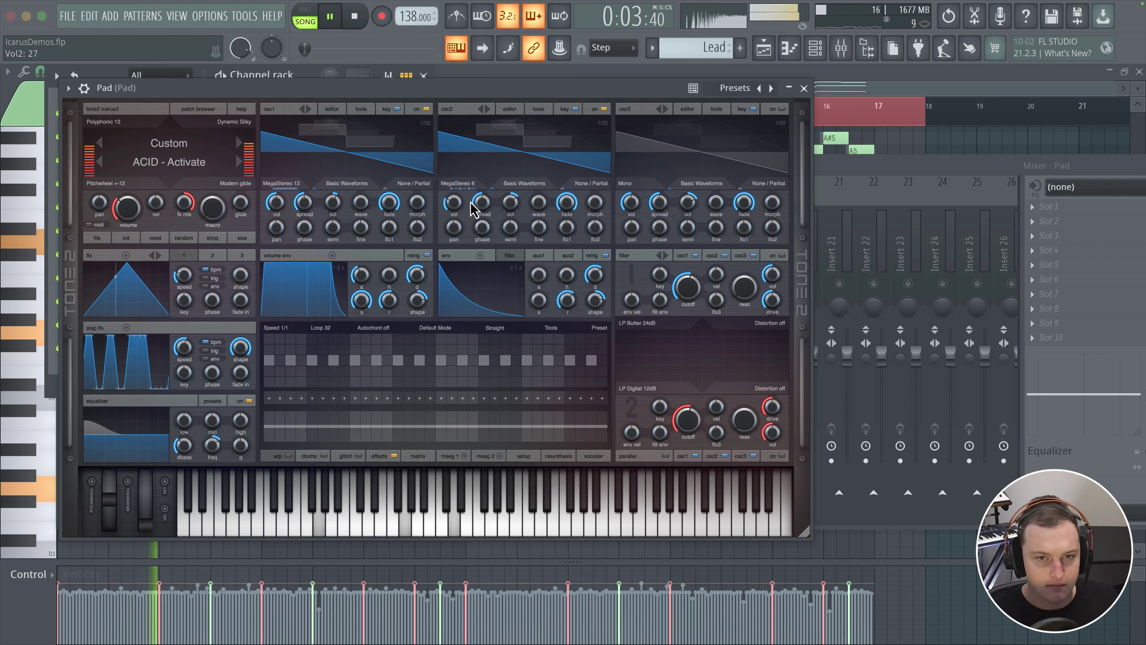
{"action": "left_click_drag", "start_coordinate": [480, 206], "coordinate": [453, 210]}
{"action": "key", "text": "space"}
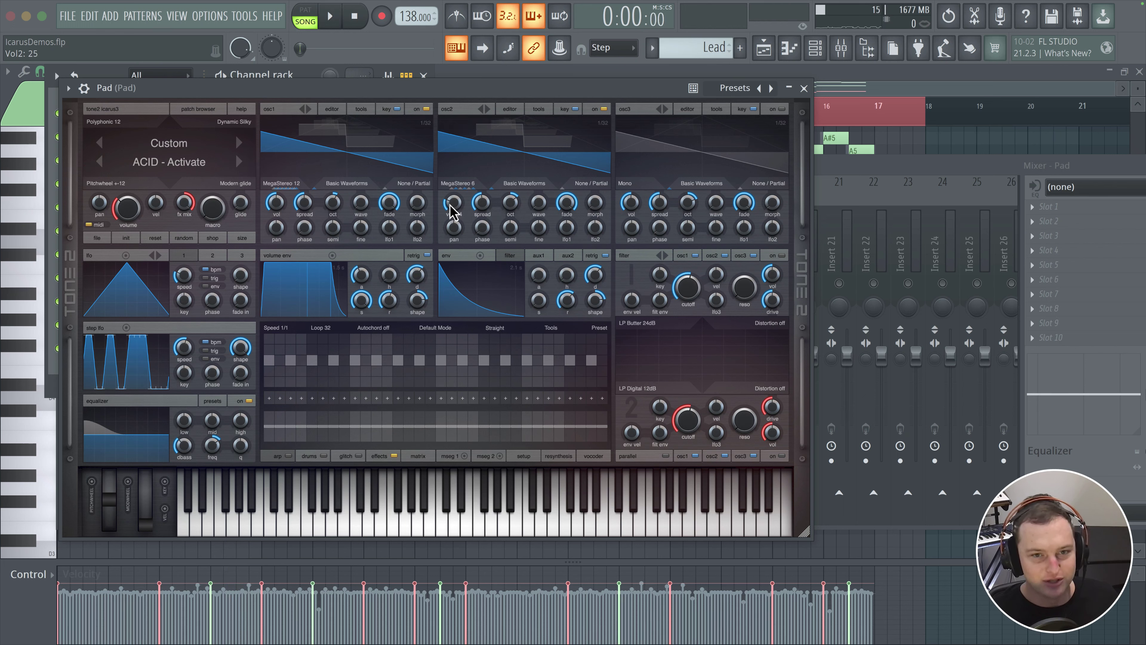
{"action": "left_click", "coordinate": [452, 28]}
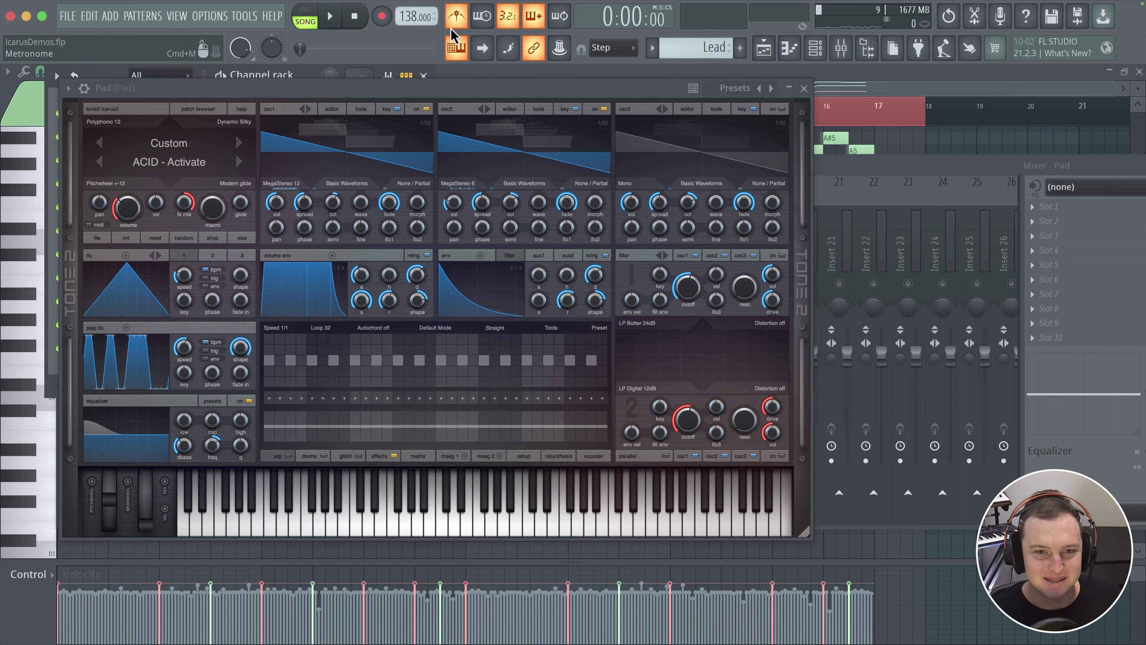
- Switch on oscillator 3 and copy oscillator 2 to it, keeping the copy at octave 0
{"action": "left_click", "coordinate": [781, 110]}
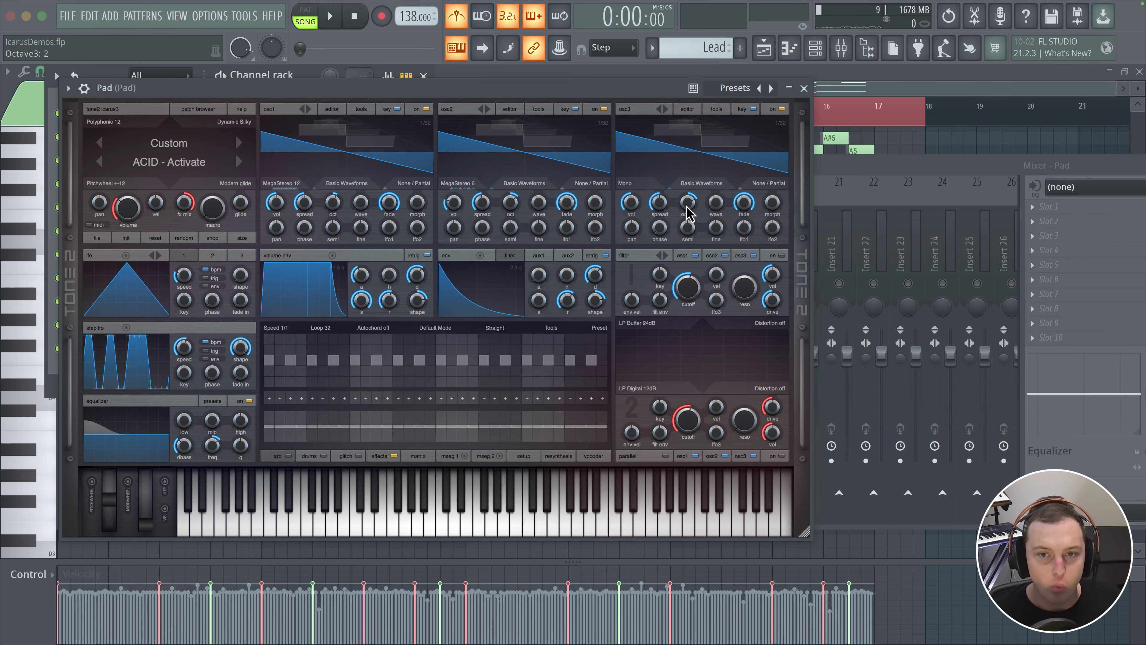
{"action": "left_click", "coordinate": [550, 113]}
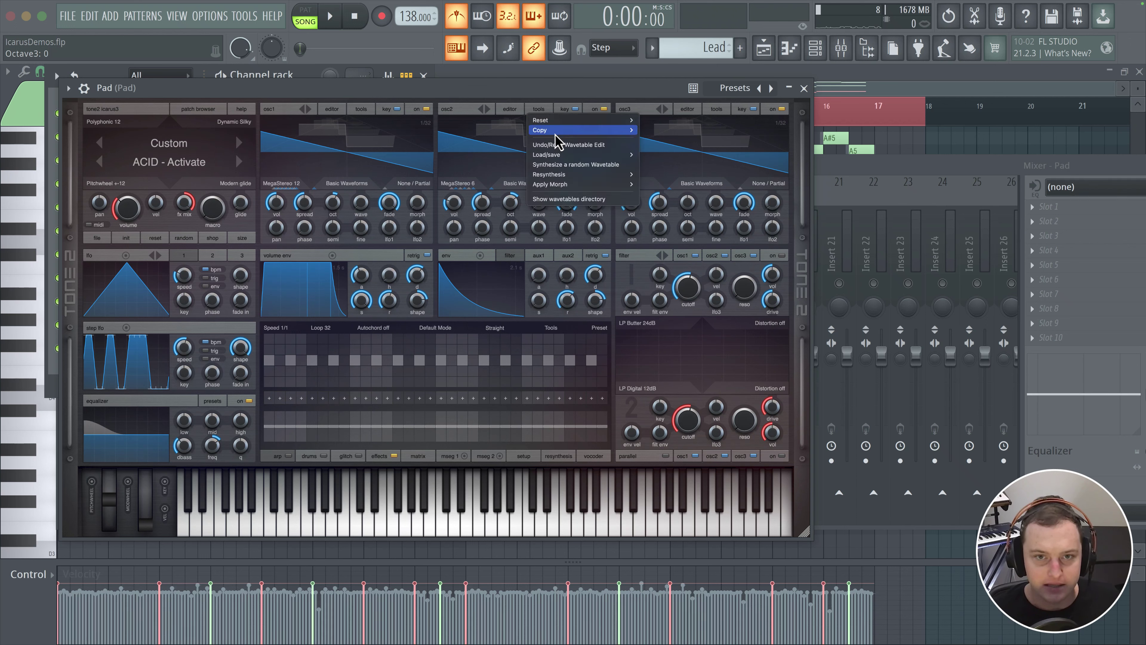
{"action": "mouse_move", "coordinate": [586, 130]}
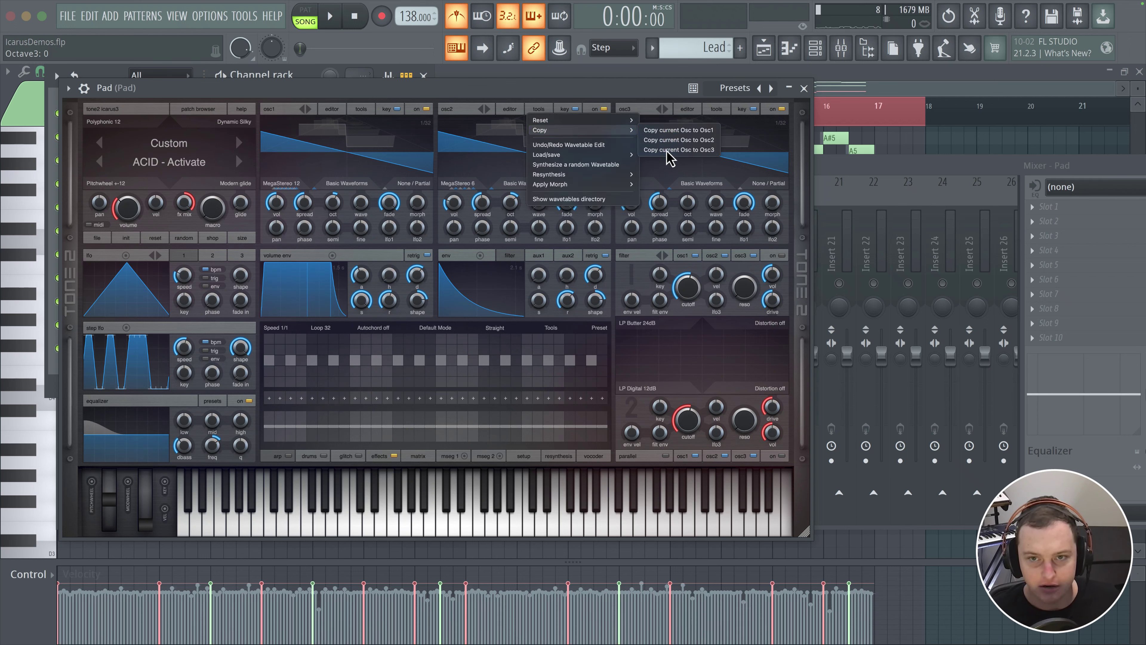
{"action": "left_click", "coordinate": [674, 150]}
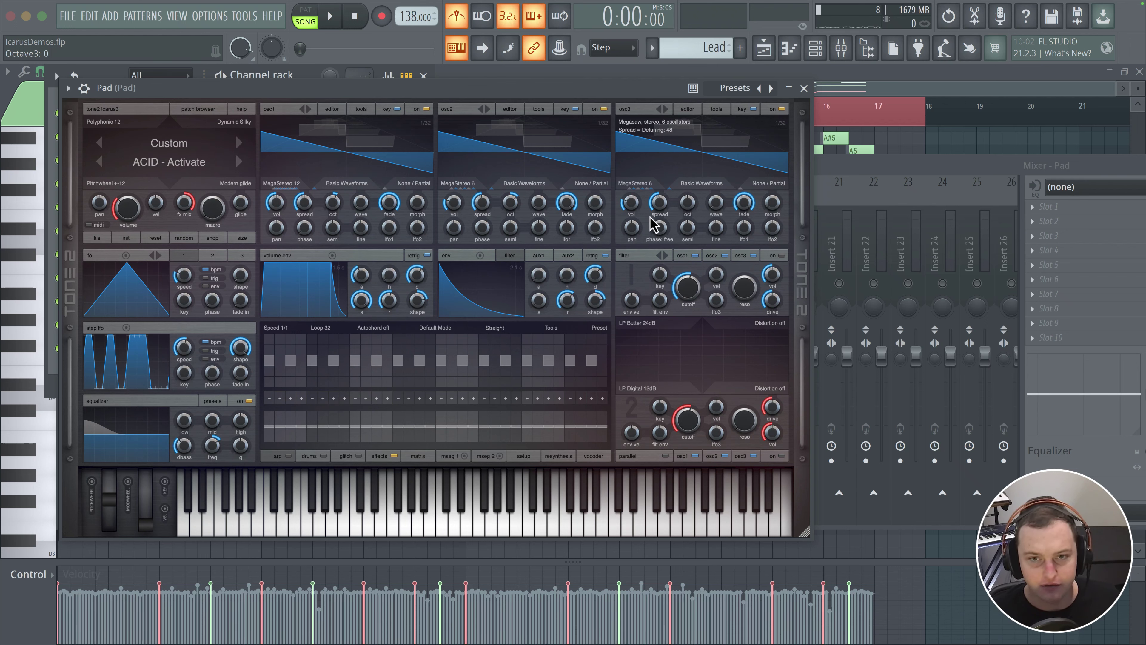
- Turn off the metronome and blend oscillator 3 into the playing Pad at volume 32, toggling the oscillator to compare
{"action": "key", "text": "space"}
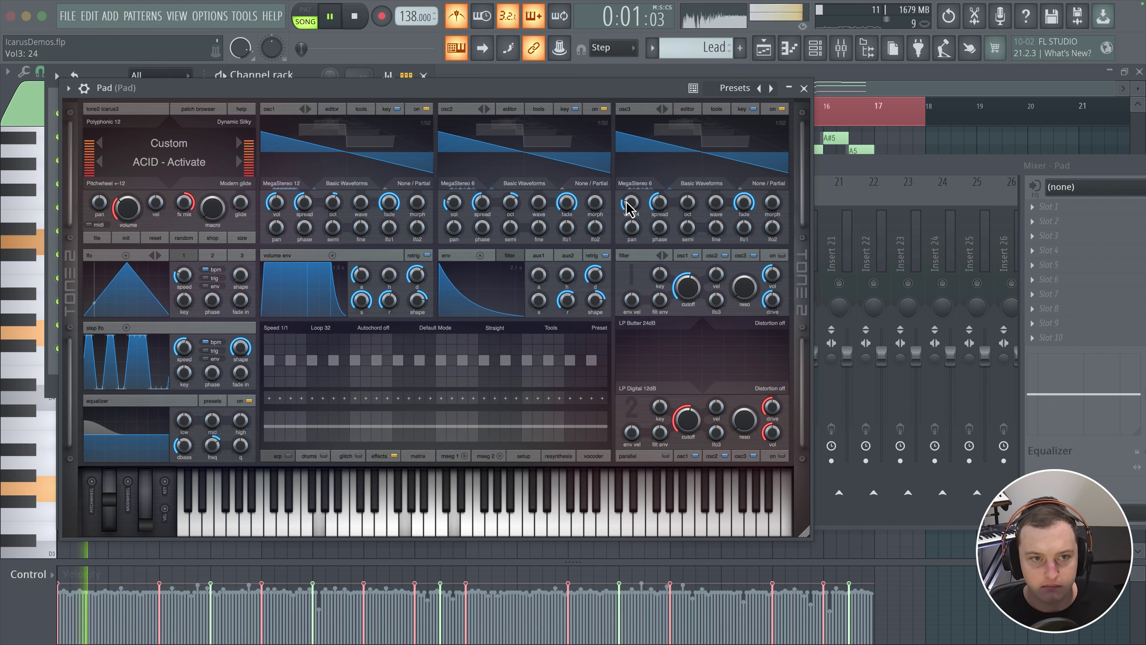
{"action": "left_click", "coordinate": [371, 22]}
{"action": "key", "text": "space"}
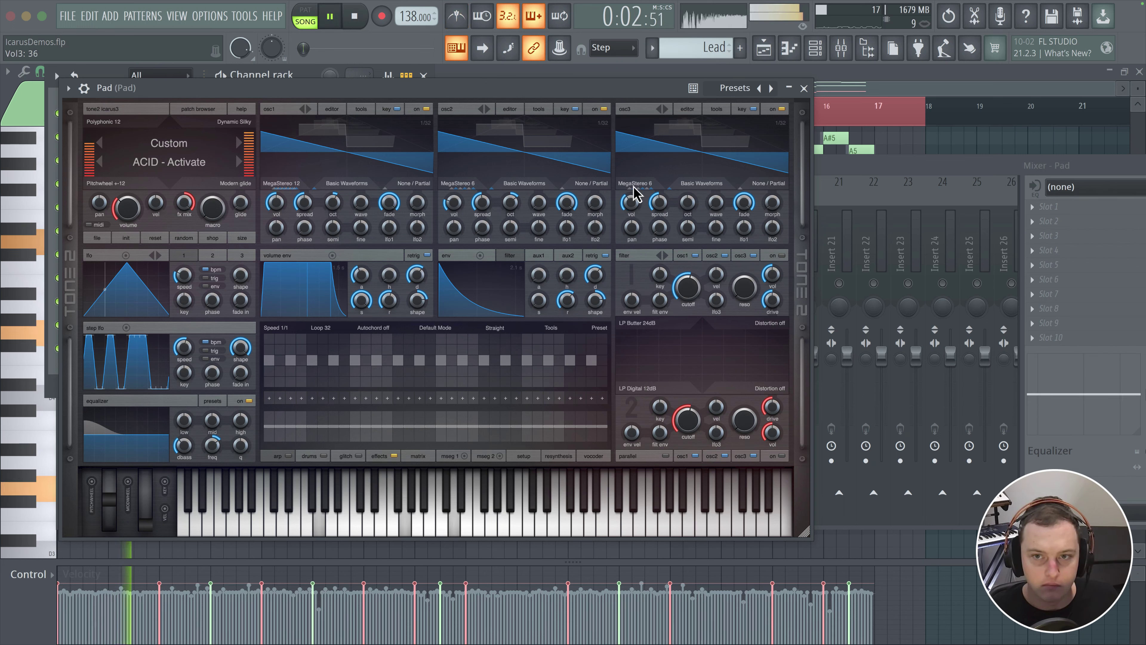
{"action": "left_click", "coordinate": [780, 110]}
{"action": "left_click", "coordinate": [782, 110]}
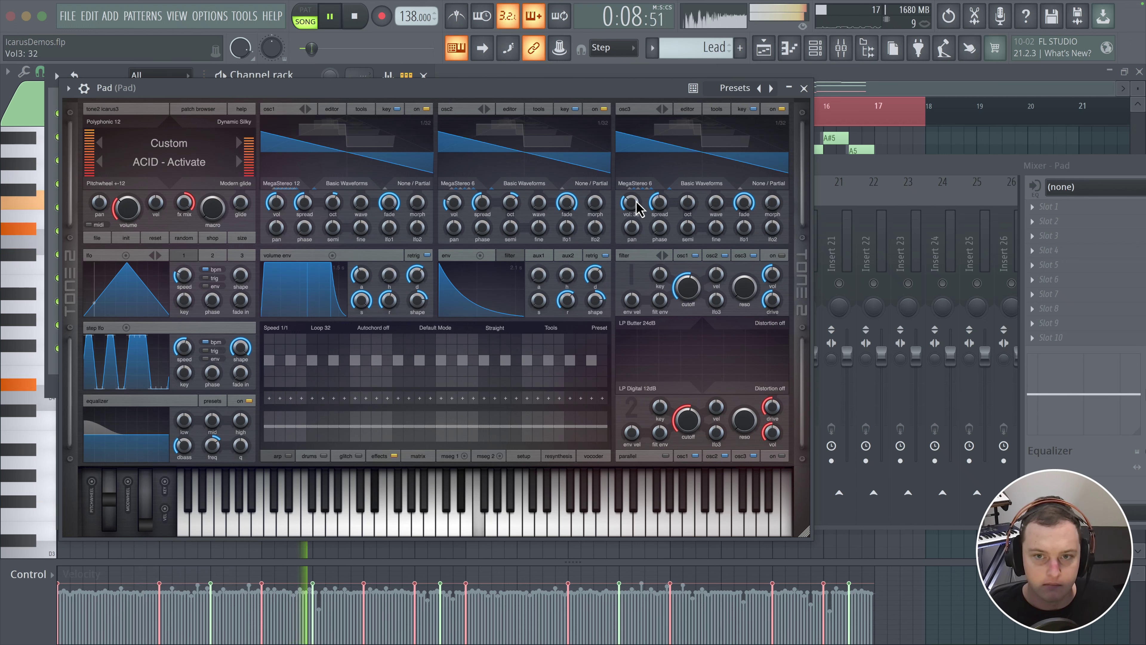
- Adjust oscillator 3's detune spread to about 35 while listening to the Pad
{"action": "mouse_move", "coordinate": [656, 220]}
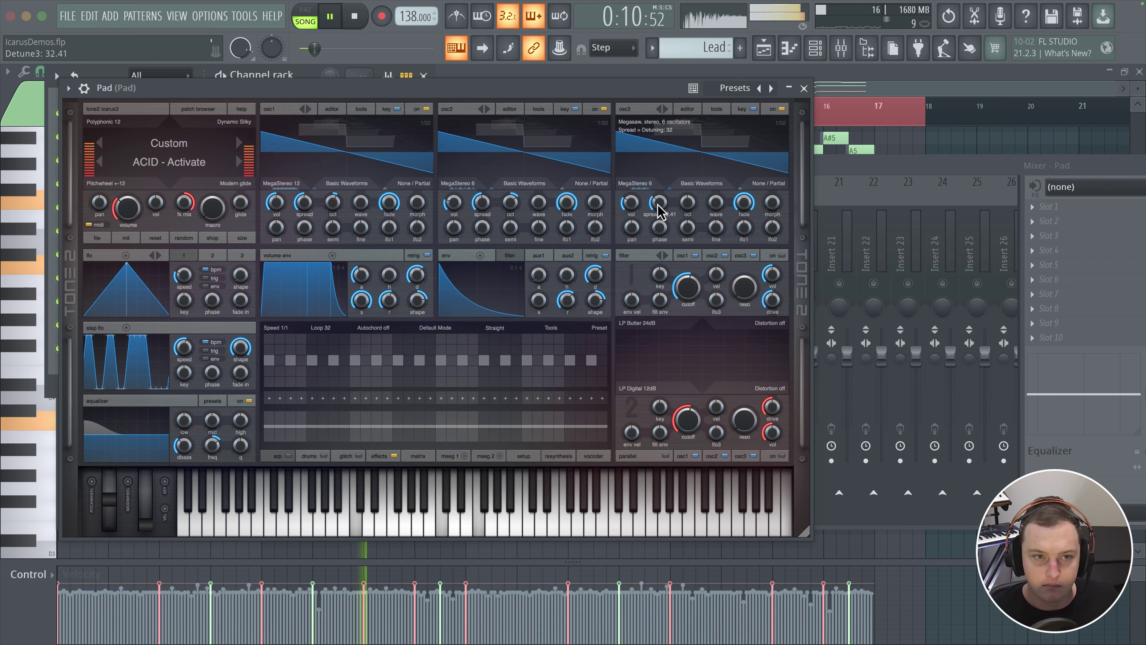
{"action": "left_click_drag", "start_coordinate": [657, 206], "coordinate": [659, 199]}
{"action": "key", "text": "space"}
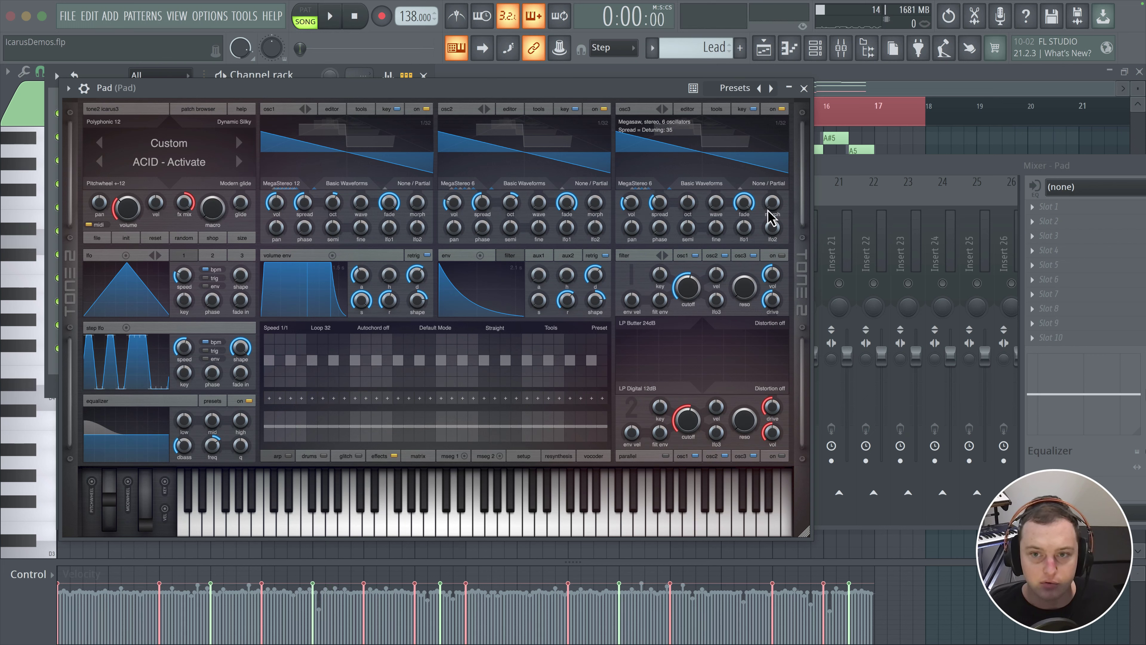
- Try the Noise White morph on oscillator 3 during playback, and return it to None / Partial
{"action": "left_click", "coordinate": [768, 186]}
{"action": "mouse_move", "coordinate": [805, 316]}
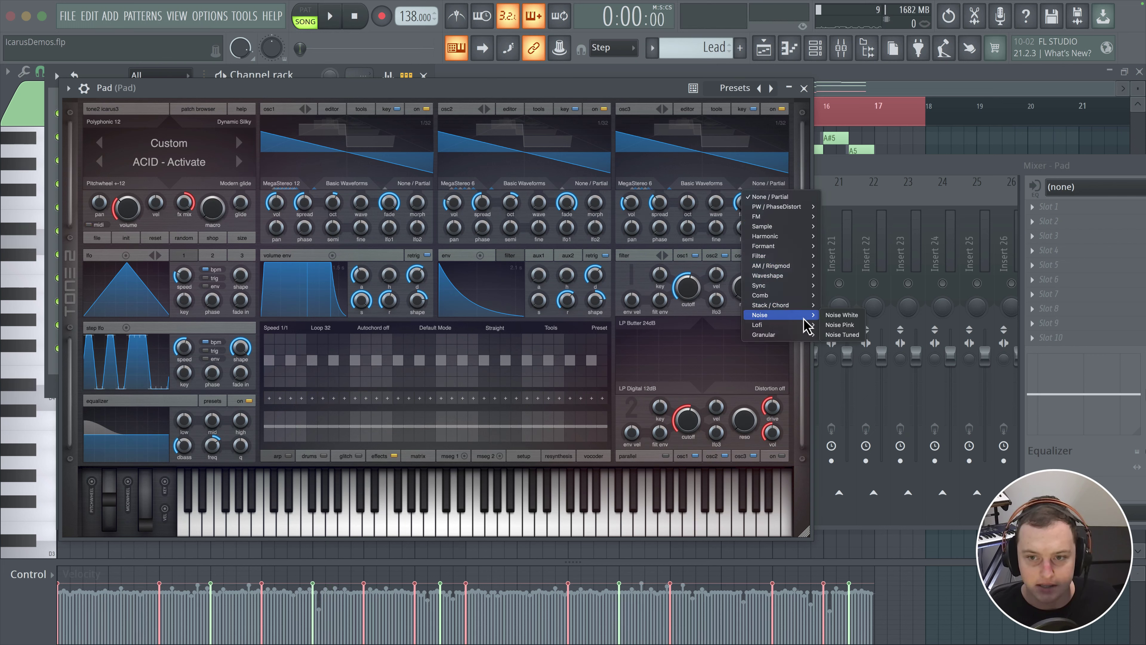
{"action": "left_click", "coordinate": [840, 315]}
{"action": "key", "text": "space"}
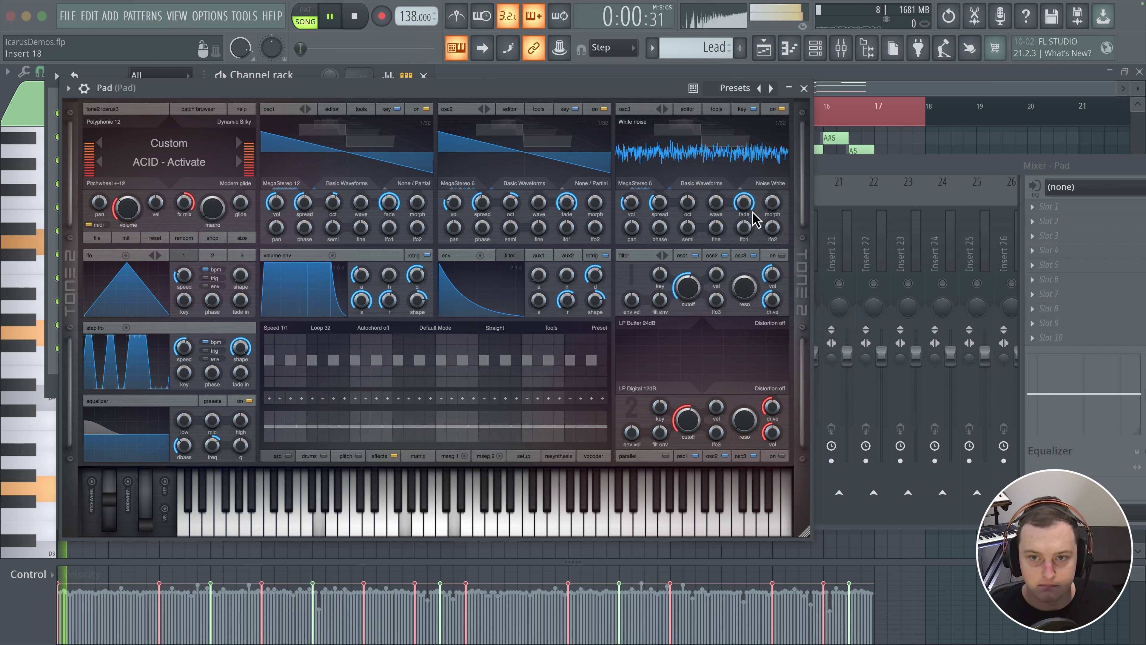
{"action": "key", "text": "space"}
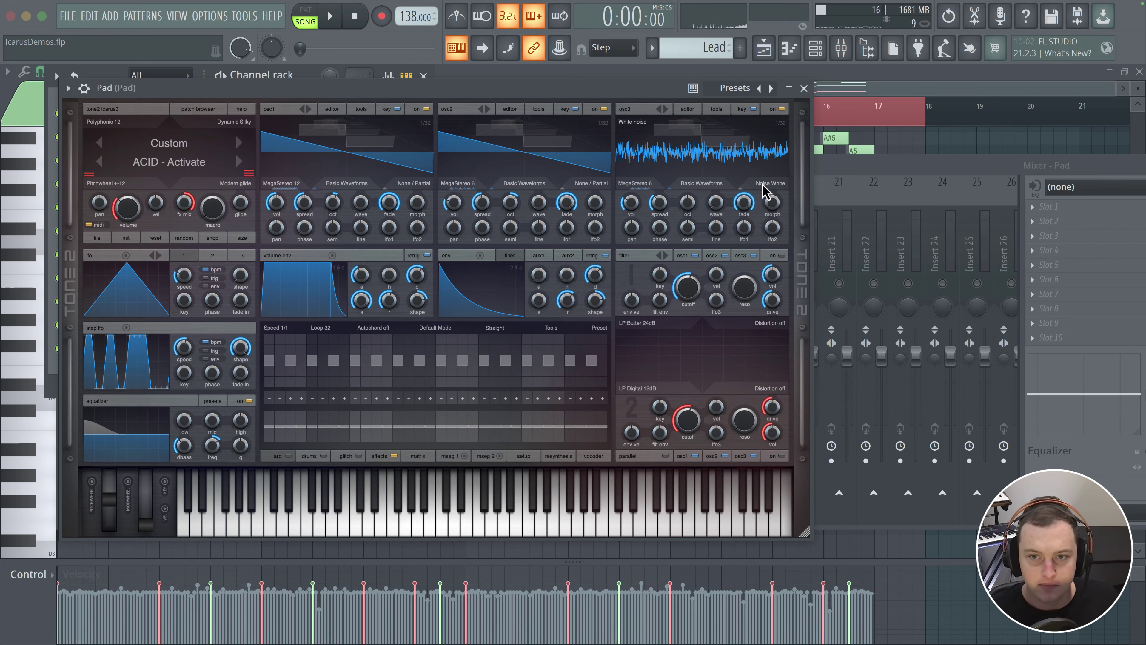
{"action": "left_click", "coordinate": [767, 189]}
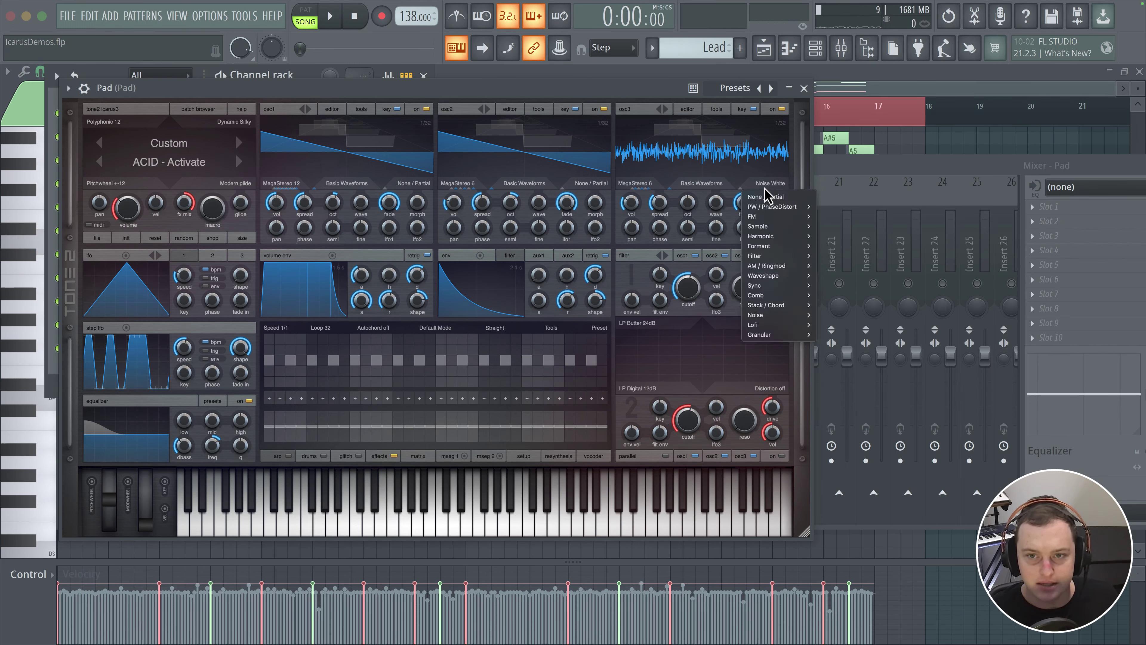
{"action": "left_click", "coordinate": [766, 197]}
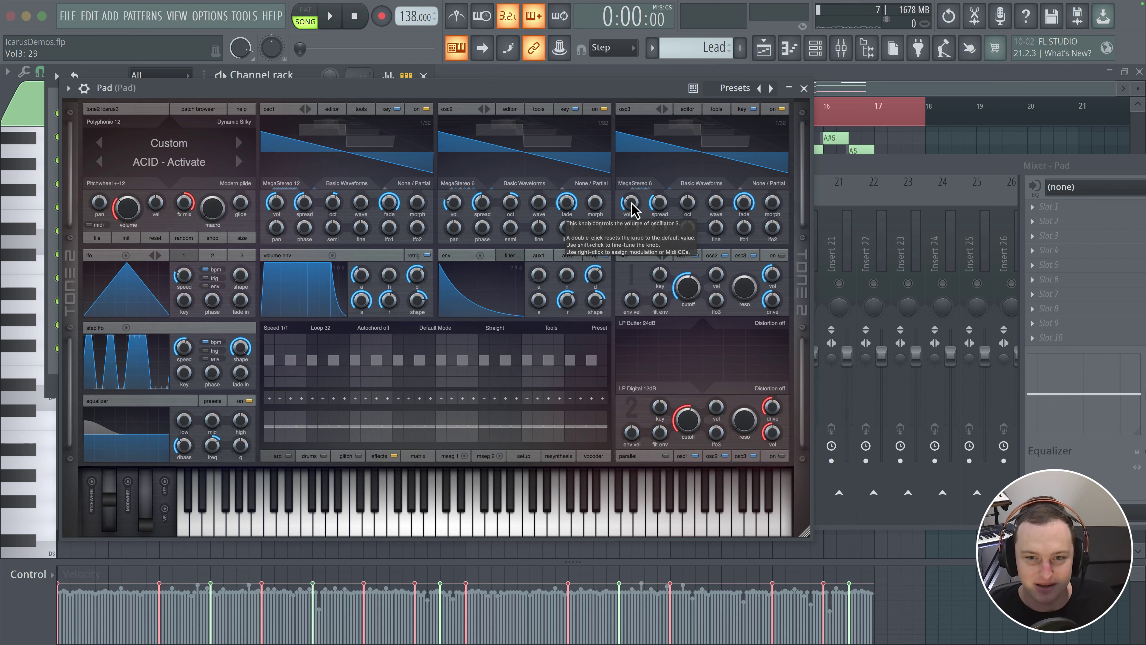
- Fine-tune oscillator 3's volume to 29 while the Pad plays
{"action": "scroll", "coordinate": [633, 208], "scroll_direction": "up", "scroll_amount": 1}
{"action": "key", "text": "space"}
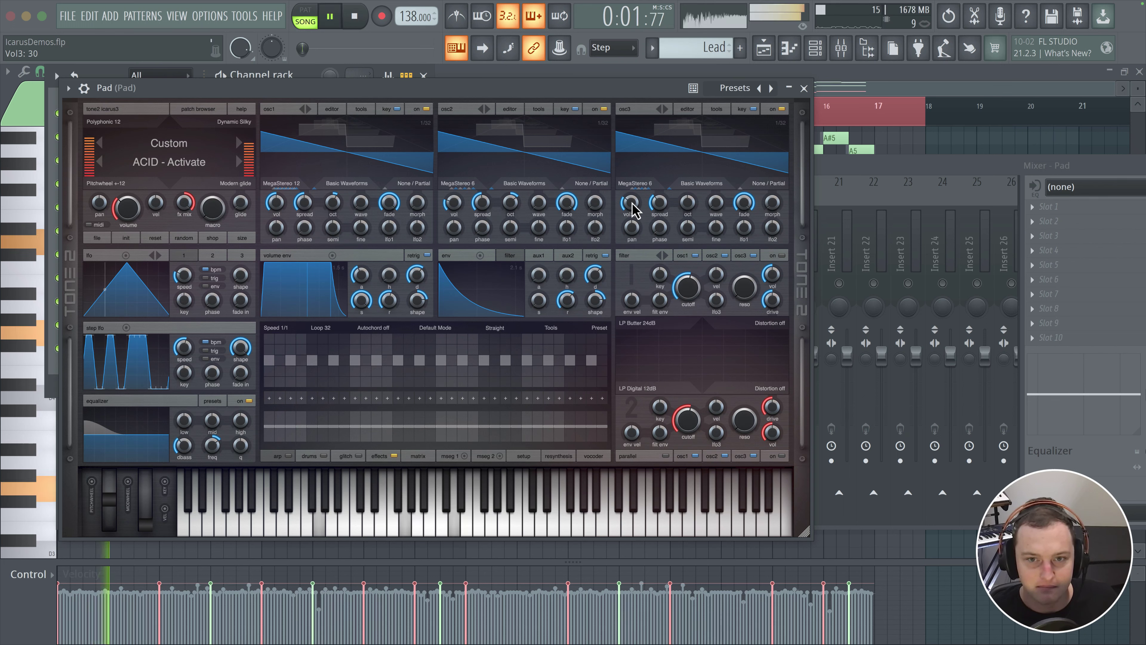
{"action": "scroll", "coordinate": [633, 209], "scroll_direction": "down", "scroll_amount": 1}
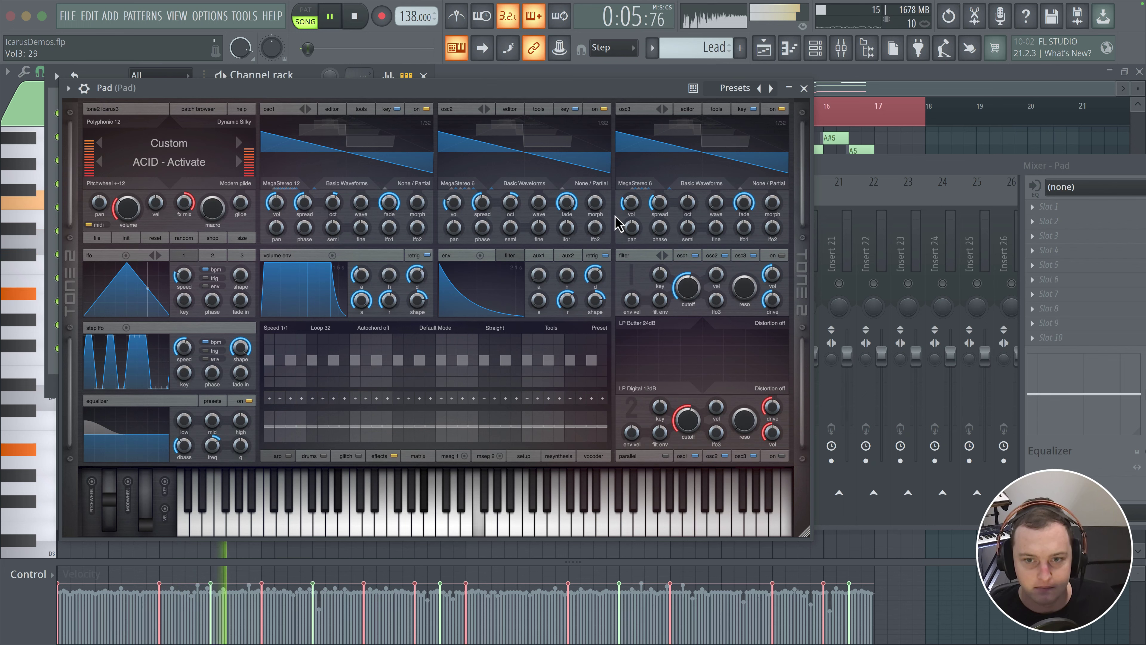
{"action": "key", "text": "space"}
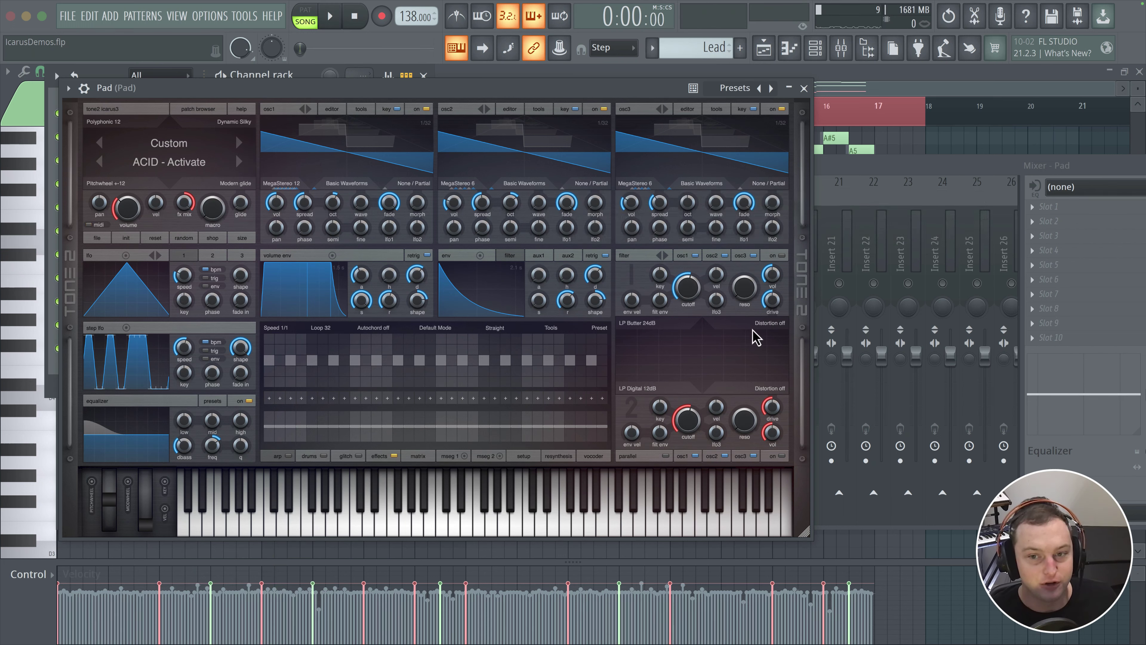
- Enable filter 1 as LP Curtis 12dB and sweep its cutoff and resonance during playback, returning the cutoff to 22050 Hz
{"action": "left_click", "coordinate": [630, 335]}
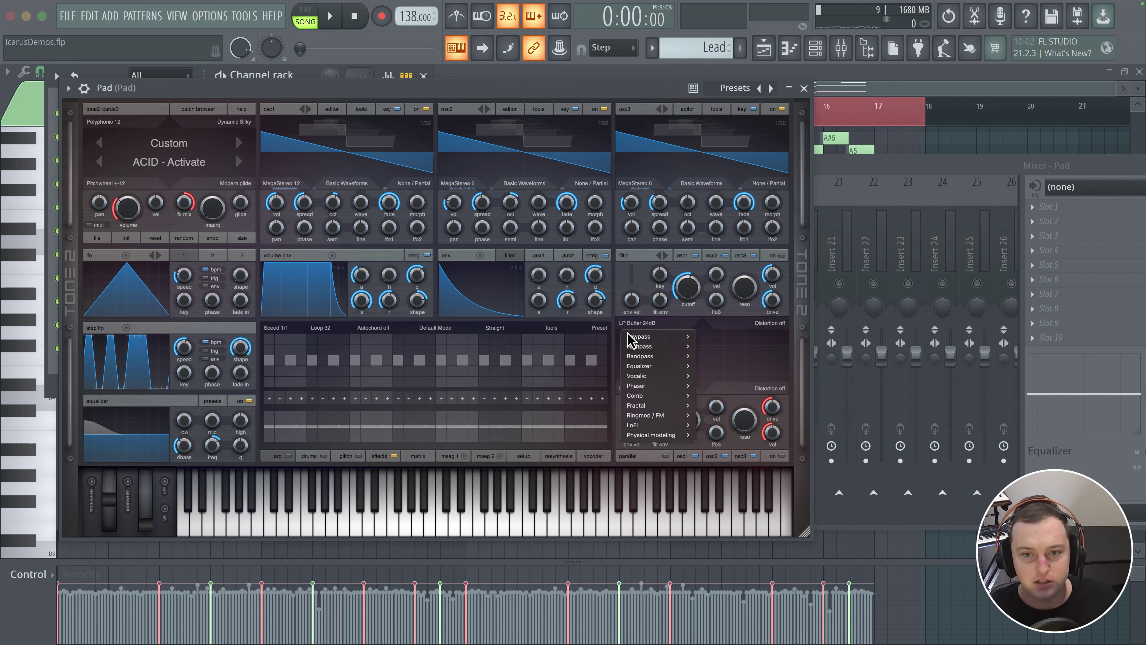
{"action": "mouse_move", "coordinate": [632, 336]}
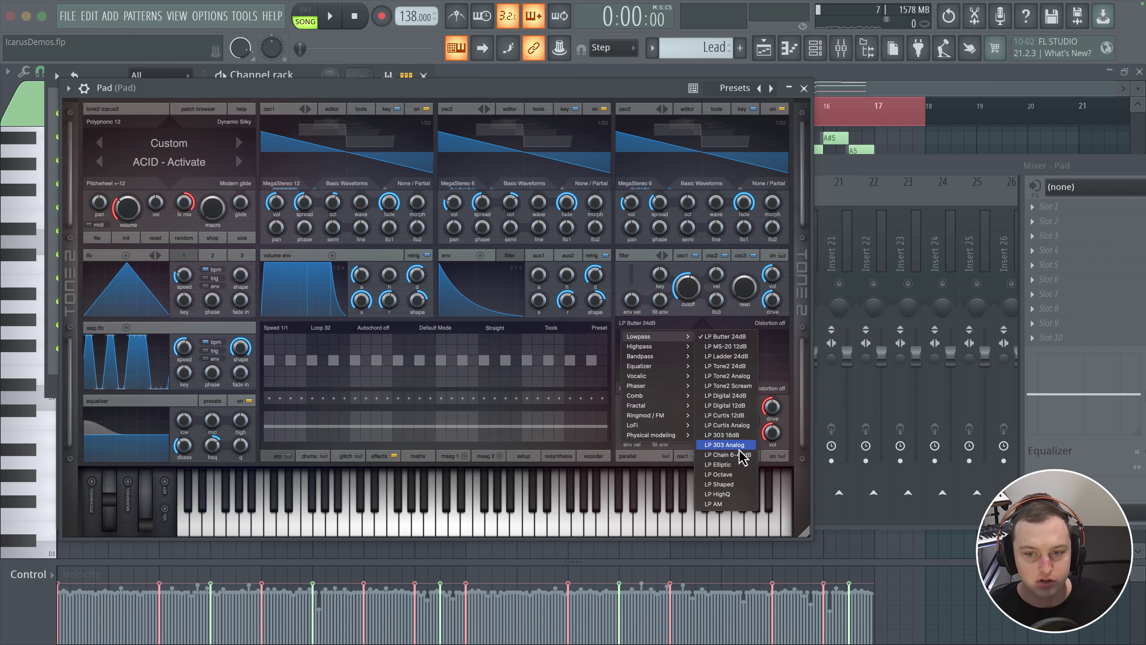
{"action": "left_click", "coordinate": [726, 416]}
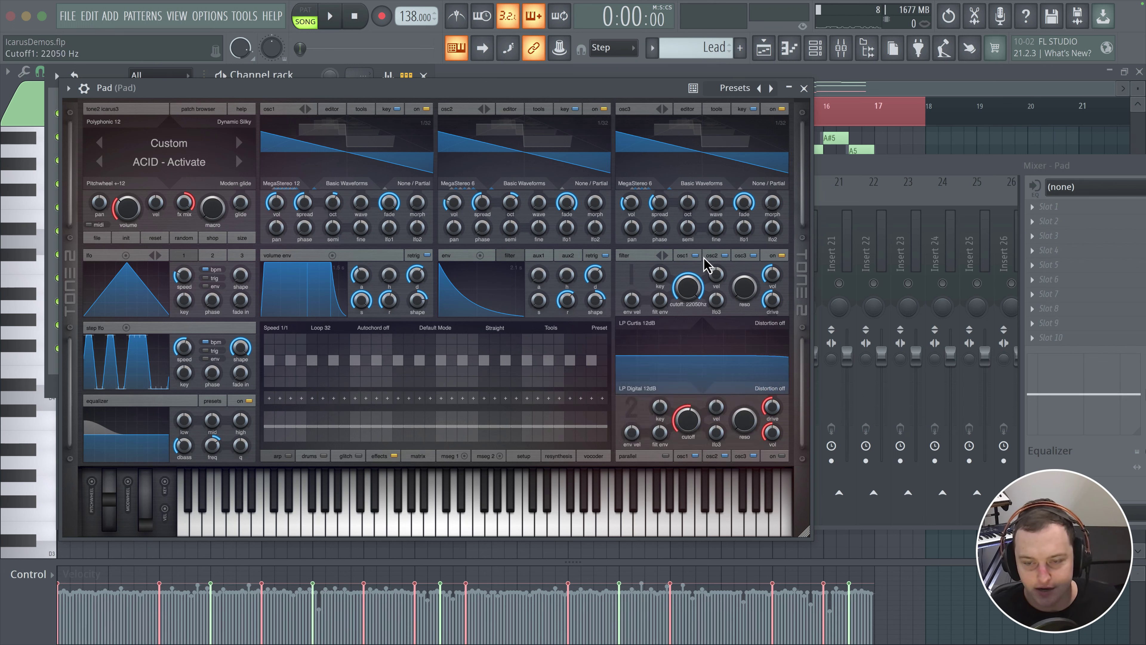
{"action": "key", "text": "space"}
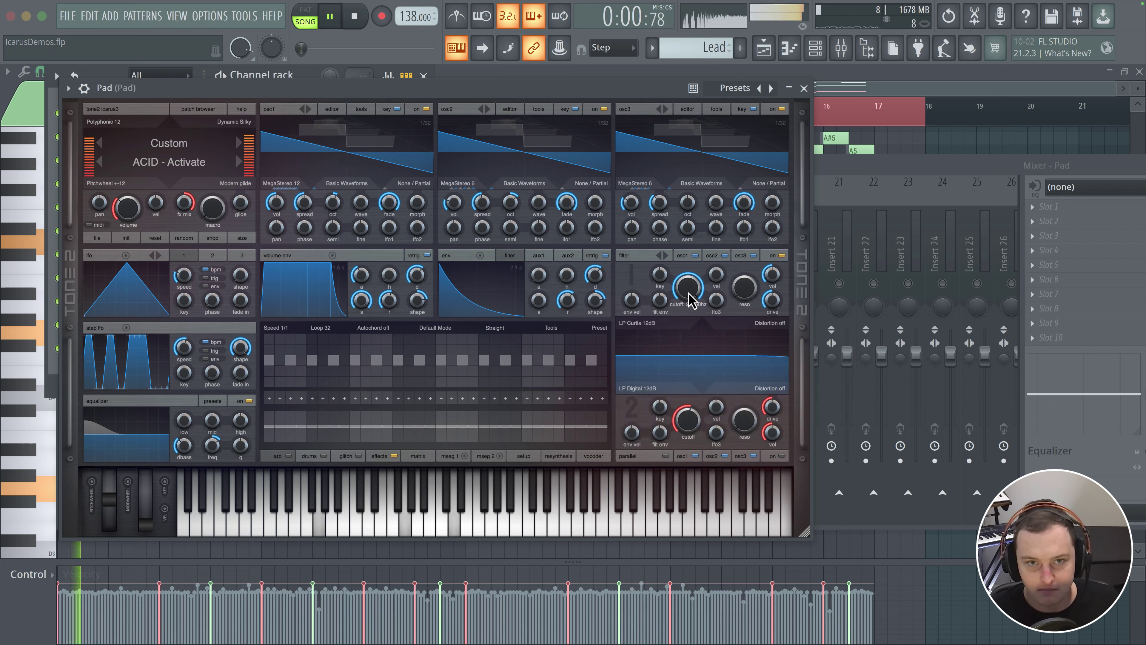
{"action": "left_click_drag", "start_coordinate": [690, 302], "coordinate": [689, 305]}
{"action": "mouse_move", "coordinate": [686, 321]}
{"action": "left_mouse_down"}
{"action": "mouse_move", "coordinate": [683, 343]}
{"action": "mouse_move", "coordinate": [681, 333]}
{"action": "left_mouse_up"}
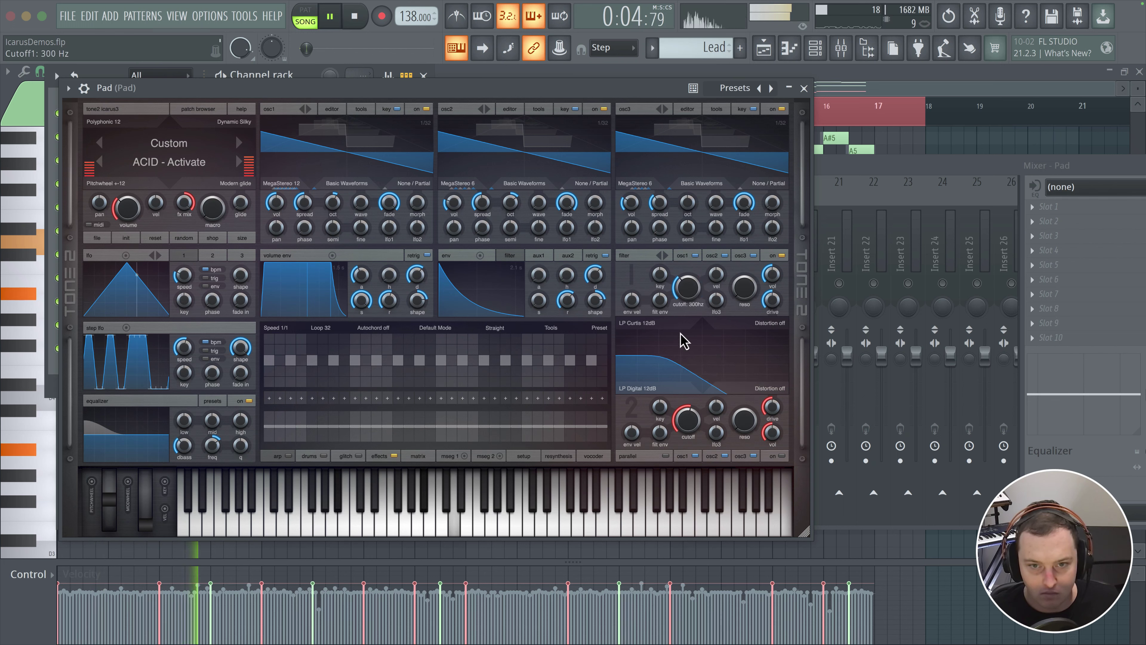
{"action": "left_click_drag", "start_coordinate": [741, 298], "coordinate": [700, 264]}
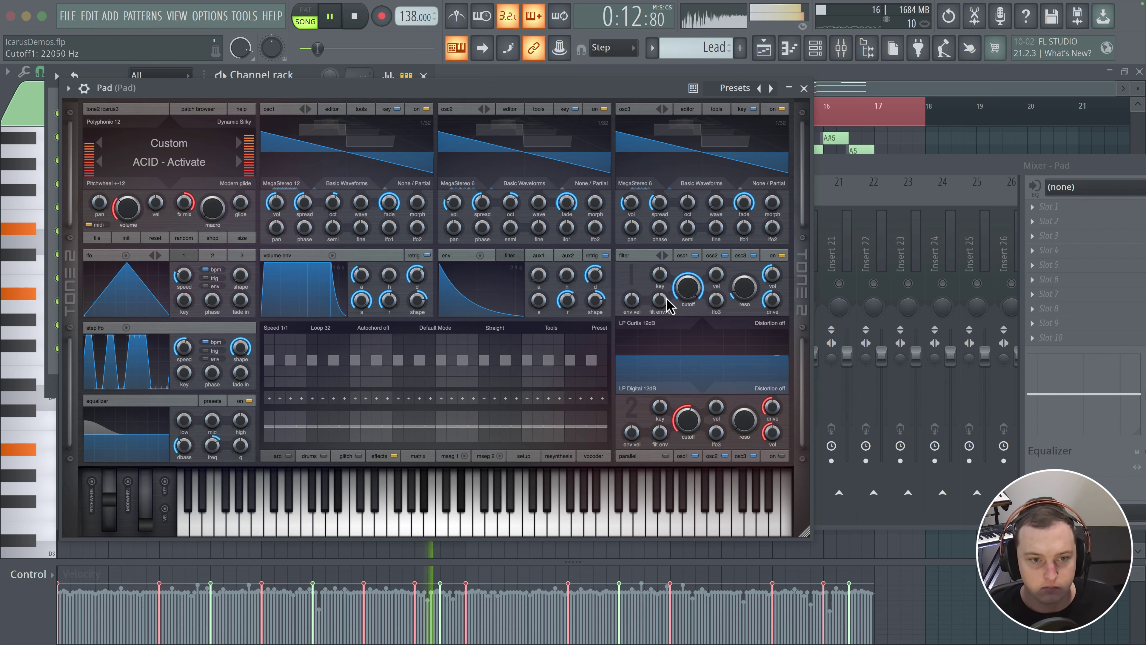
- Adjust the volume envelope's release to about 0.672 s by ear during playback
{"action": "left_click_drag", "start_coordinate": [389, 300], "coordinate": [390, 301]}
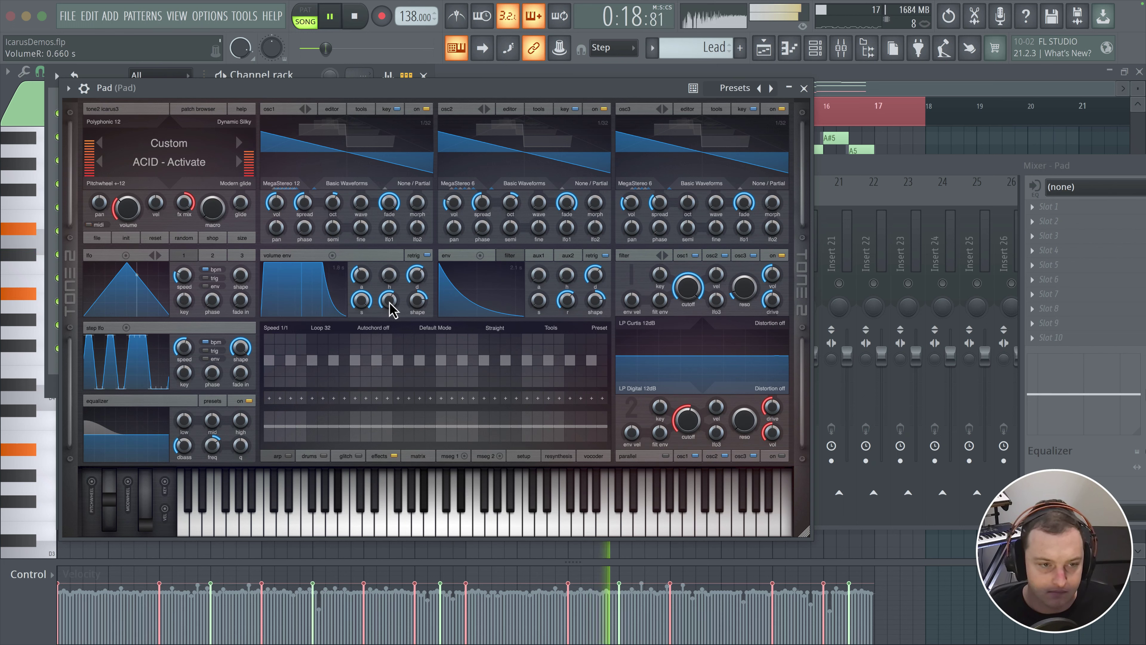
{"action": "left_click_drag", "start_coordinate": [390, 301], "coordinate": [388, 301]}
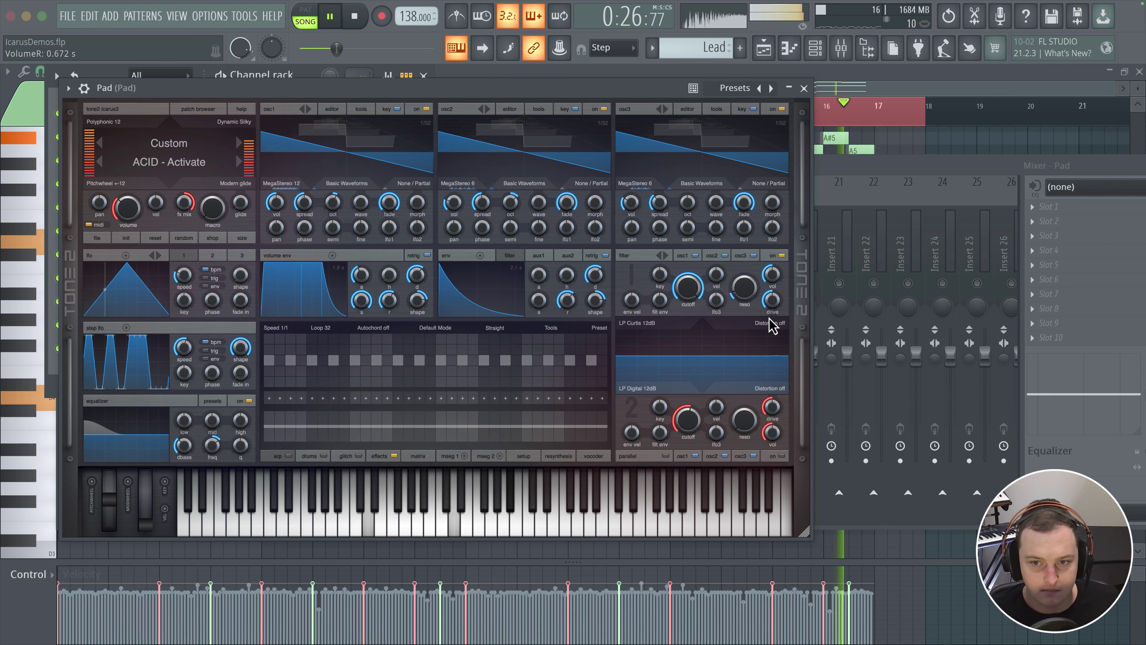
{"action": "key", "text": "space"}
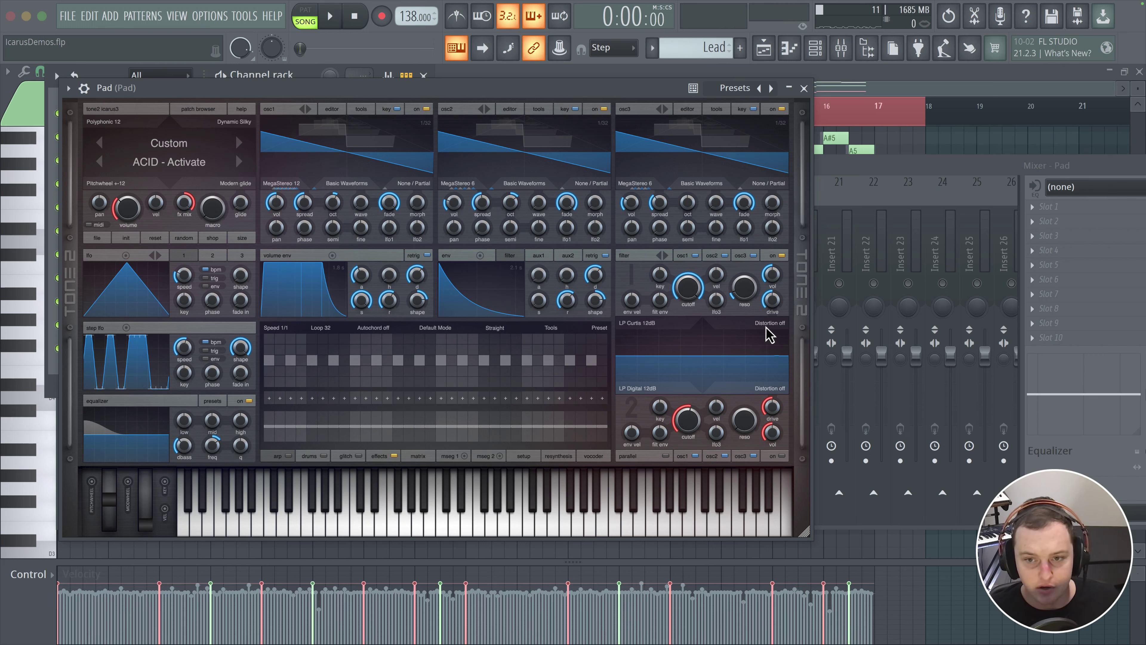
- Set filter 1's distortion to Noise Mix White and tune its drive and cutoff while listening to the Pad
{"action": "left_click", "coordinate": [768, 325]}
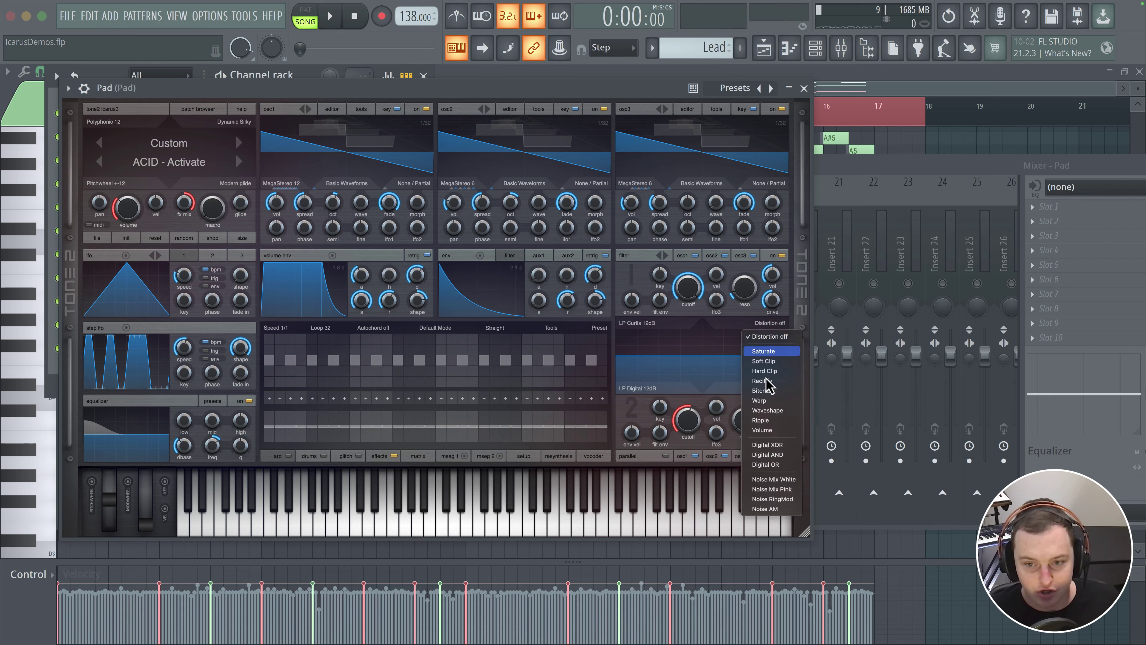
{"action": "left_click", "coordinate": [763, 480]}
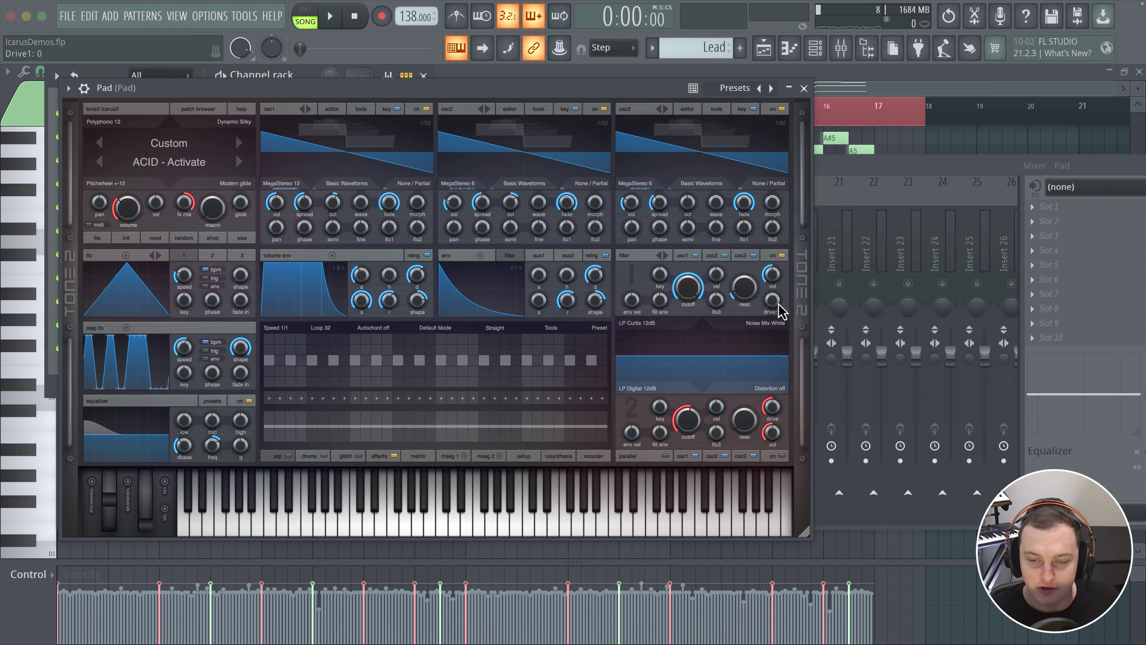
{"action": "left_click_drag", "start_coordinate": [773, 311], "coordinate": [779, 296]}
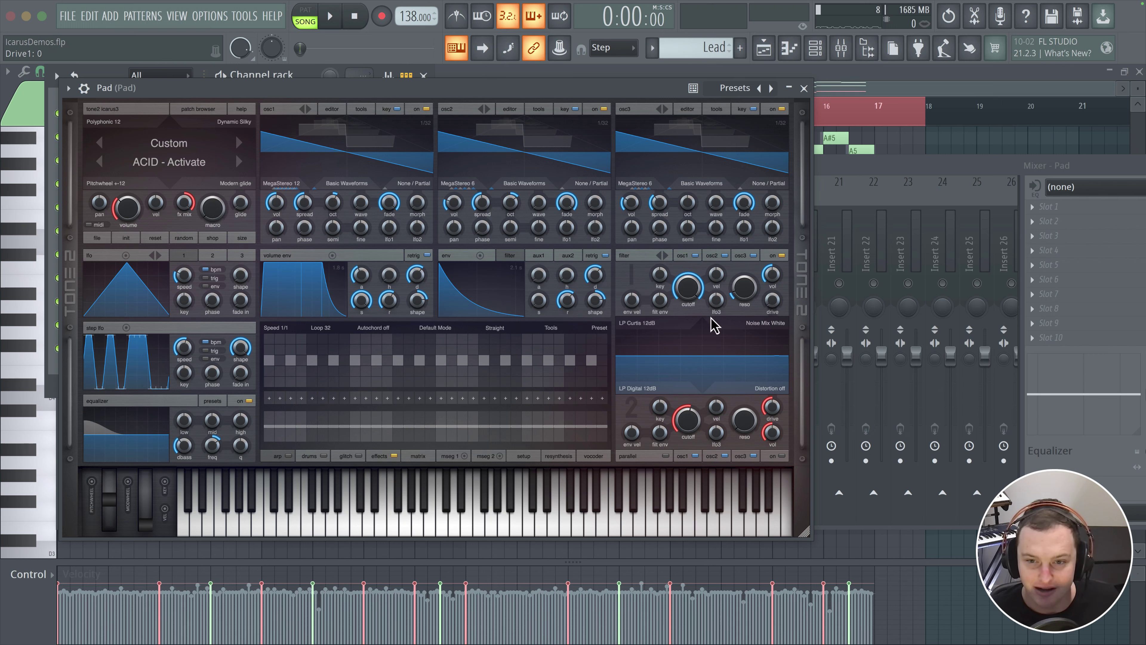
{"action": "key", "text": "space"}
{"action": "mouse_move", "coordinate": [777, 303]}
{"action": "left_mouse_down"}
{"action": "mouse_move", "coordinate": [774, 283]}
{"action": "mouse_move", "coordinate": [772, 316]}
{"action": "mouse_move", "coordinate": [776, 307]}
{"action": "left_mouse_up"}
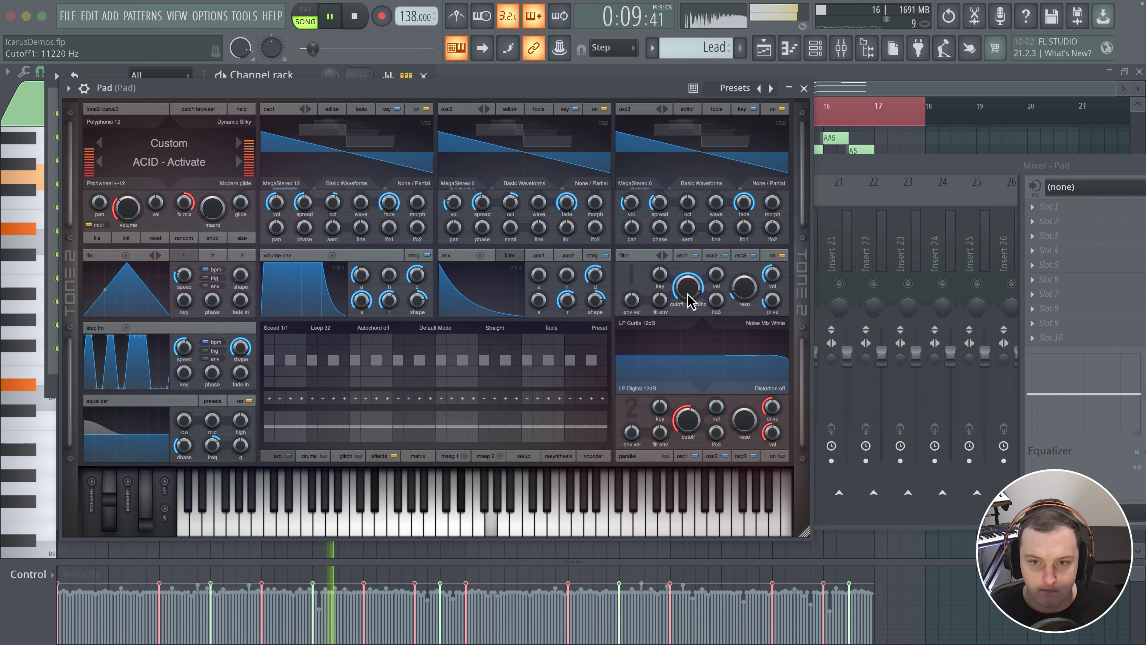
{"action": "mouse_move", "coordinate": [691, 295]}
{"action": "left_mouse_down"}
{"action": "mouse_move", "coordinate": [695, 331]}
{"action": "mouse_move", "coordinate": [698, 276]}
{"action": "left_mouse_up"}
{"action": "key", "text": "space"}
- Change filter 1's type to the EQ Peak Wide equalizer
{"action": "left_click", "coordinate": [650, 324]}
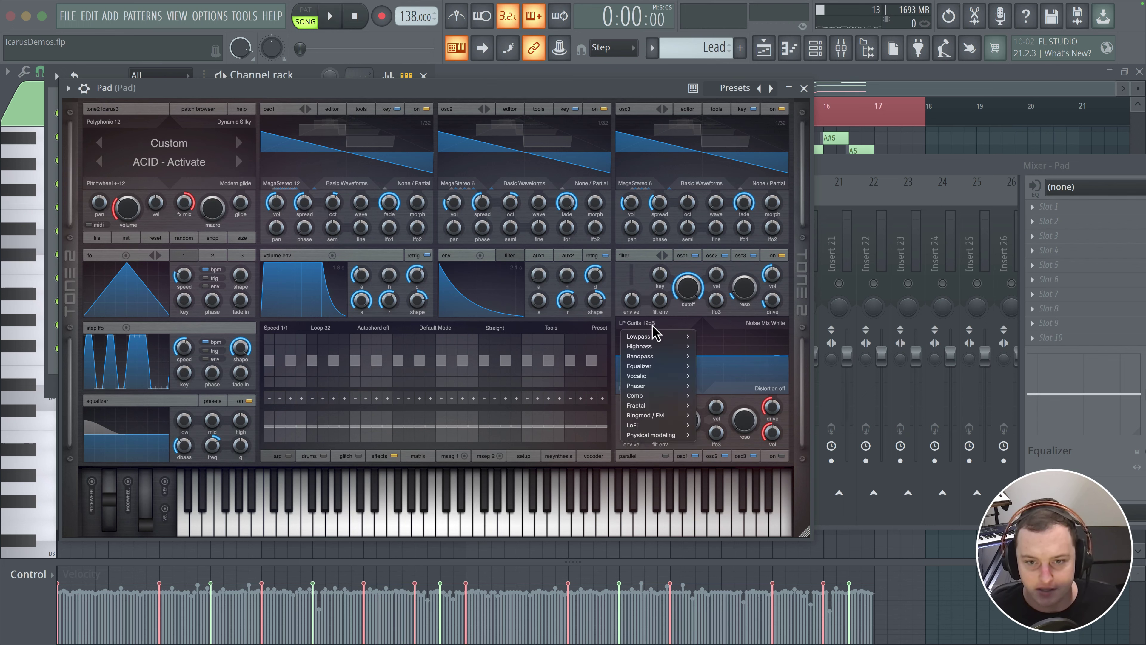
{"action": "left_click", "coordinate": [649, 319]}
{"action": "left_click", "coordinate": [648, 323]}
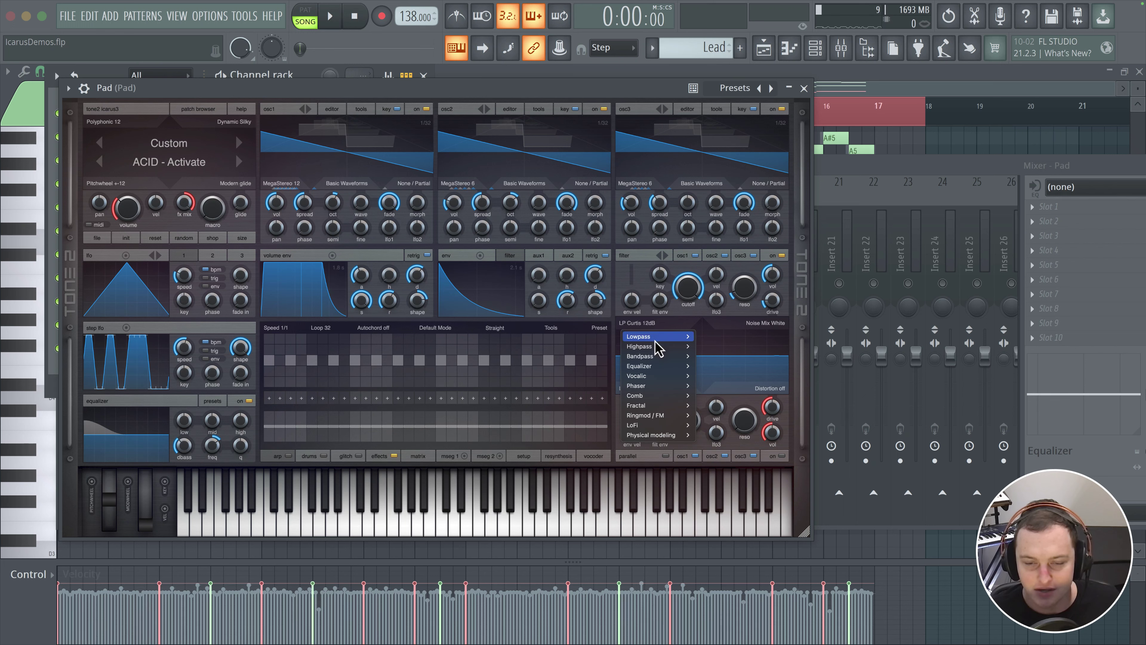
{"action": "mouse_move", "coordinate": [654, 337]}
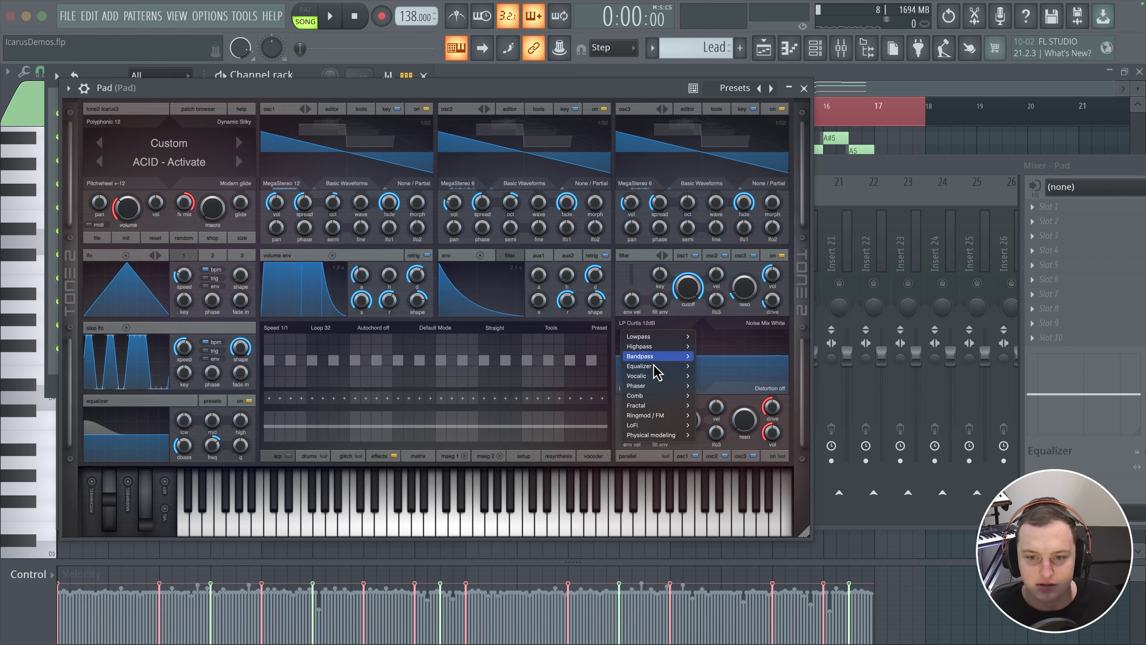
{"action": "mouse_move", "coordinate": [648, 391]}
{"action": "mouse_move", "coordinate": [648, 367]}
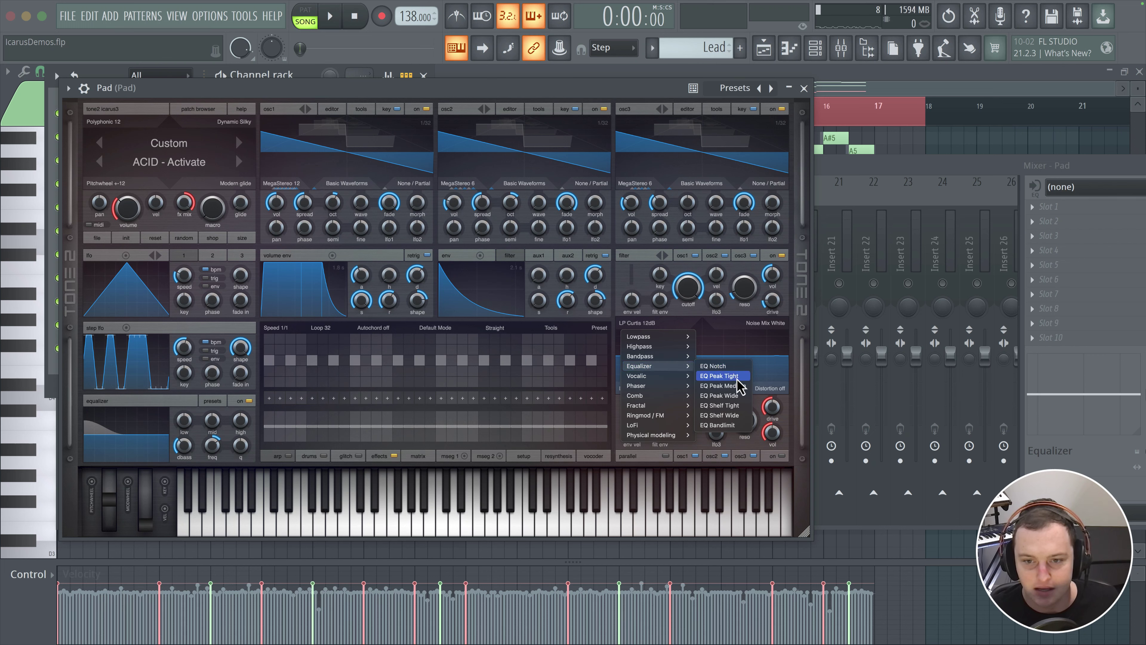
{"action": "left_click", "coordinate": [721, 395]}
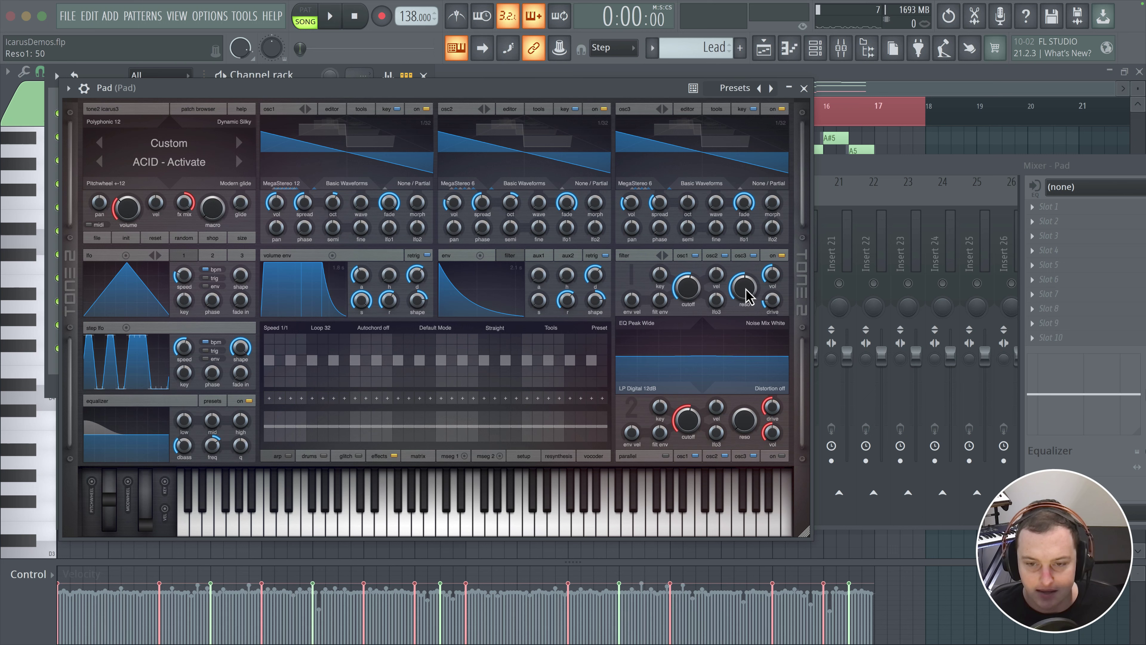
- Change filter 2's type to the LP Curtis 12dB lowpass
{"action": "left_click", "coordinate": [656, 391]}
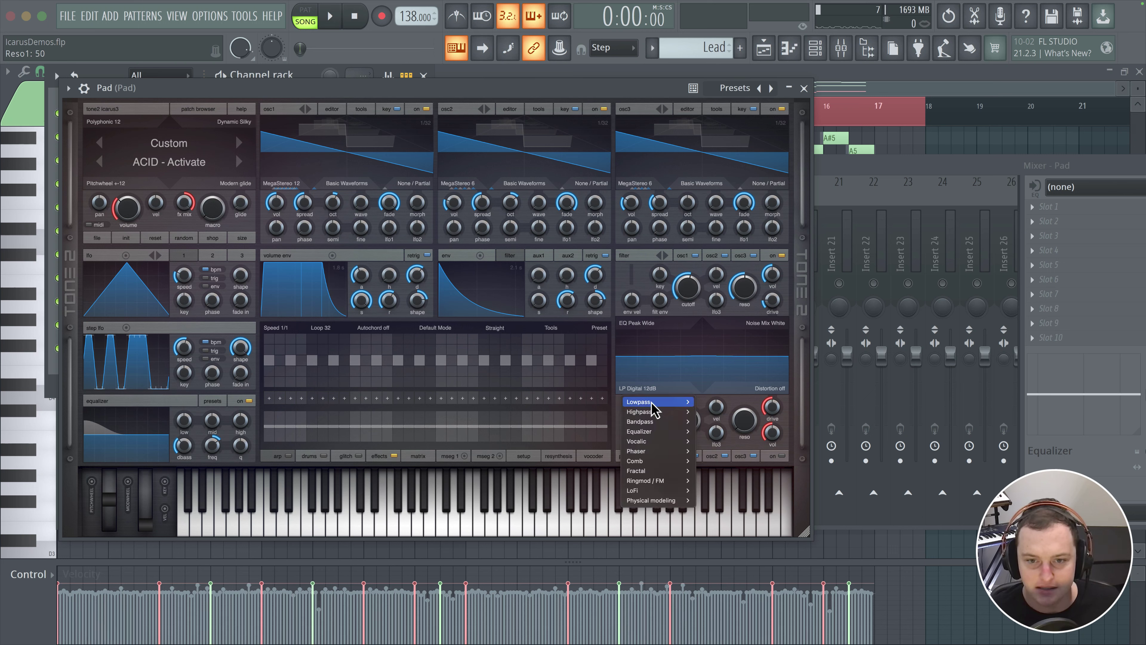
{"action": "mouse_move", "coordinate": [659, 402]}
{"action": "left_click", "coordinate": [732, 481]}
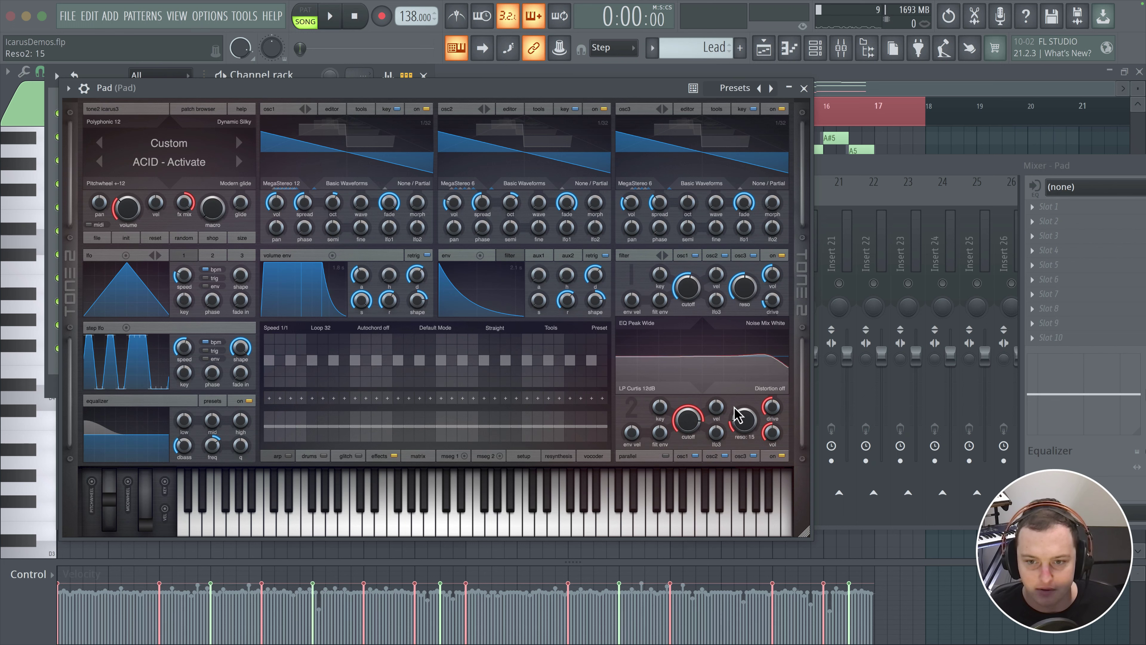
- Tune filter 2's resonance by ear during playback and lower its cutoff to about 81 Hz
{"action": "key", "text": "space"}
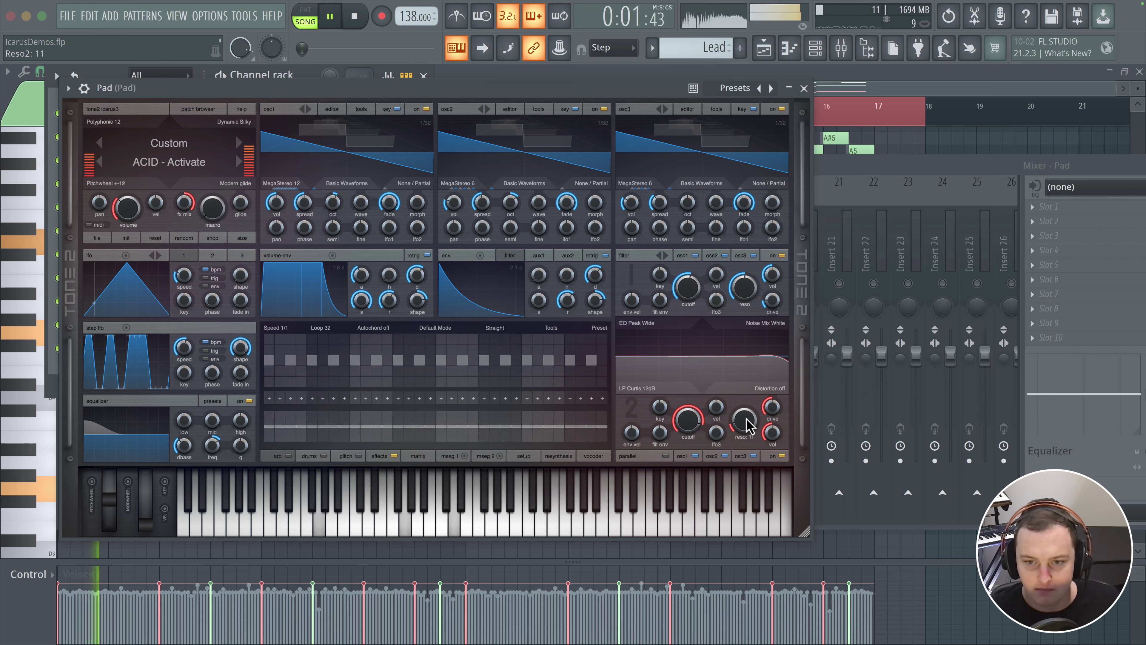
{"action": "left_click_drag", "start_coordinate": [689, 419], "coordinate": [678, 467]}
{"action": "left_click_drag", "start_coordinate": [739, 434], "coordinate": [736, 423]}
{"action": "key", "text": "space"}
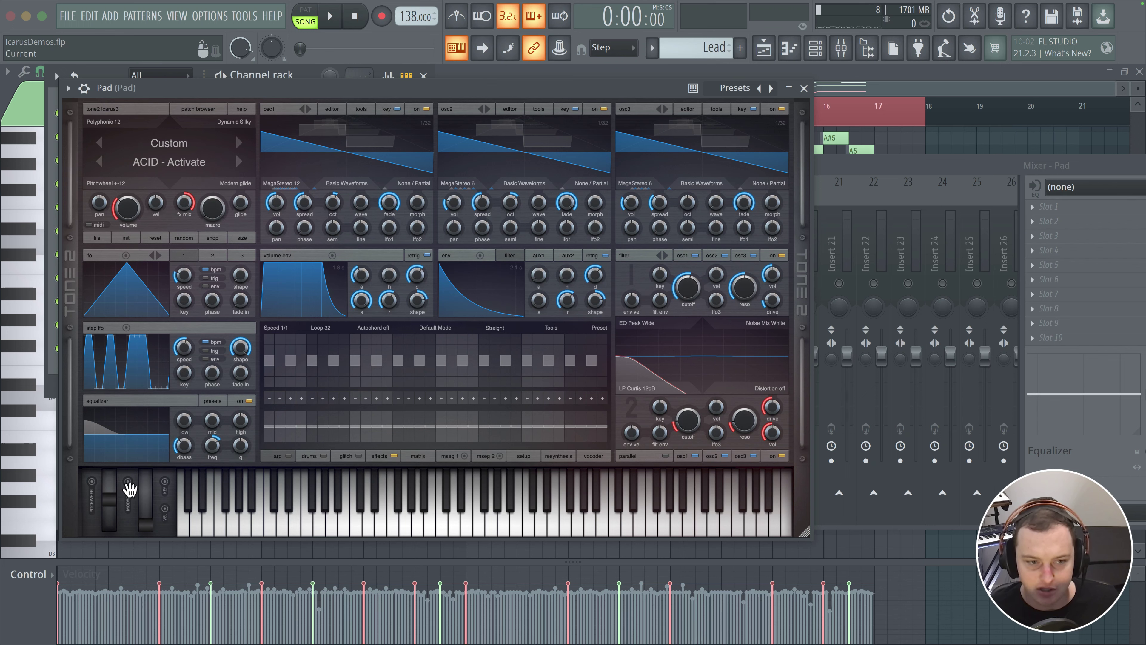
- Assign the mod wheel to filter 2's cutoff, set the cutoff to 100 Hz and raise the wheel during playback
{"action": "left_click_drag", "start_coordinate": [130, 485], "coordinate": [681, 426]}
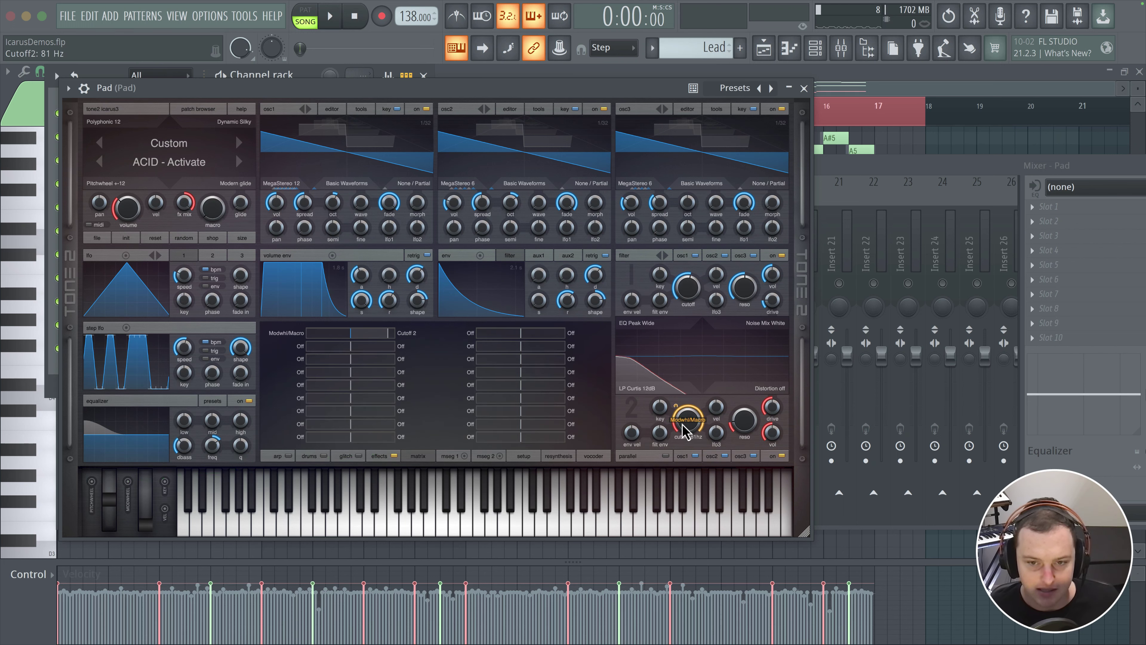
{"action": "key", "text": "space"}
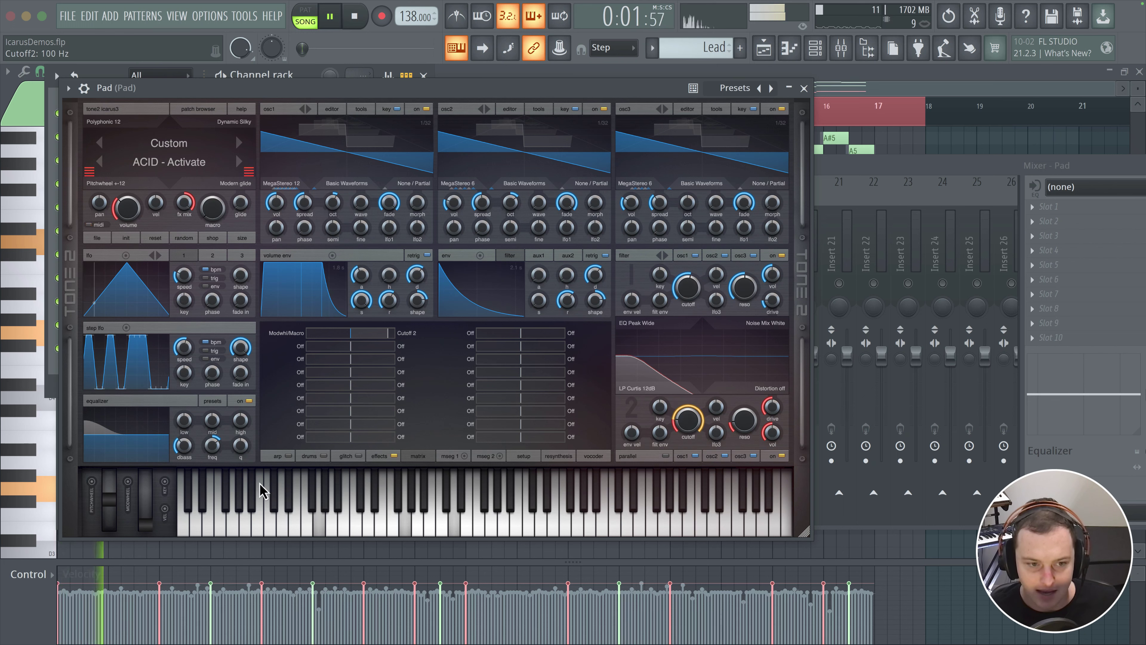
{"action": "left_click_drag", "start_coordinate": [144, 521], "coordinate": [144, 470]}
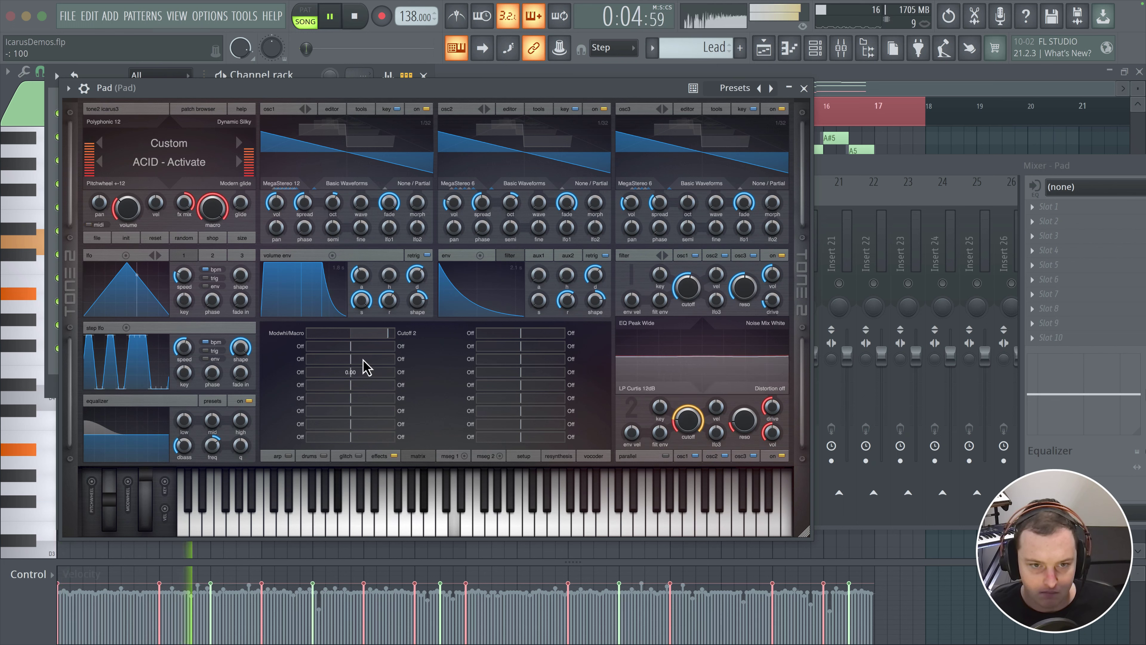
- Set the mod wheel's modulation amount on Cutoff 2 to about 73 and sweep the wheel while listening
{"action": "left_click", "coordinate": [387, 335]}
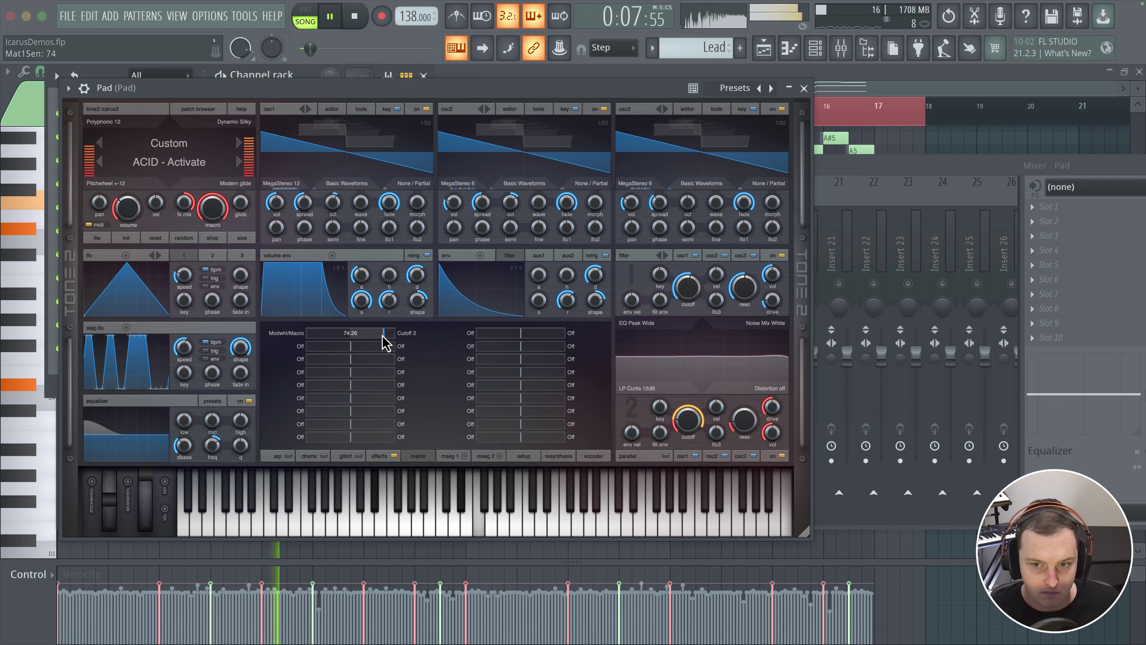
{"action": "left_click_drag", "start_coordinate": [389, 343], "coordinate": [384, 340]}
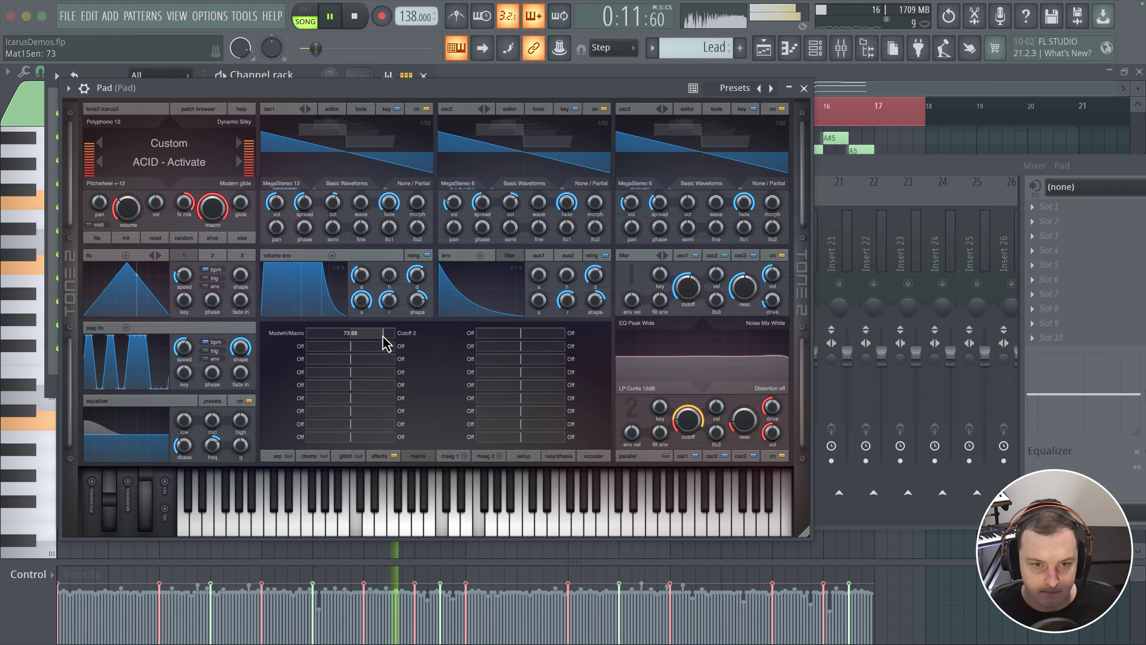
{"action": "mouse_move", "coordinate": [143, 484]}
{"action": "left_mouse_down"}
{"action": "mouse_move", "coordinate": [141, 535]}
{"action": "mouse_move", "coordinate": [141, 478]}
{"action": "left_mouse_up"}
{"action": "key", "text": "space"}
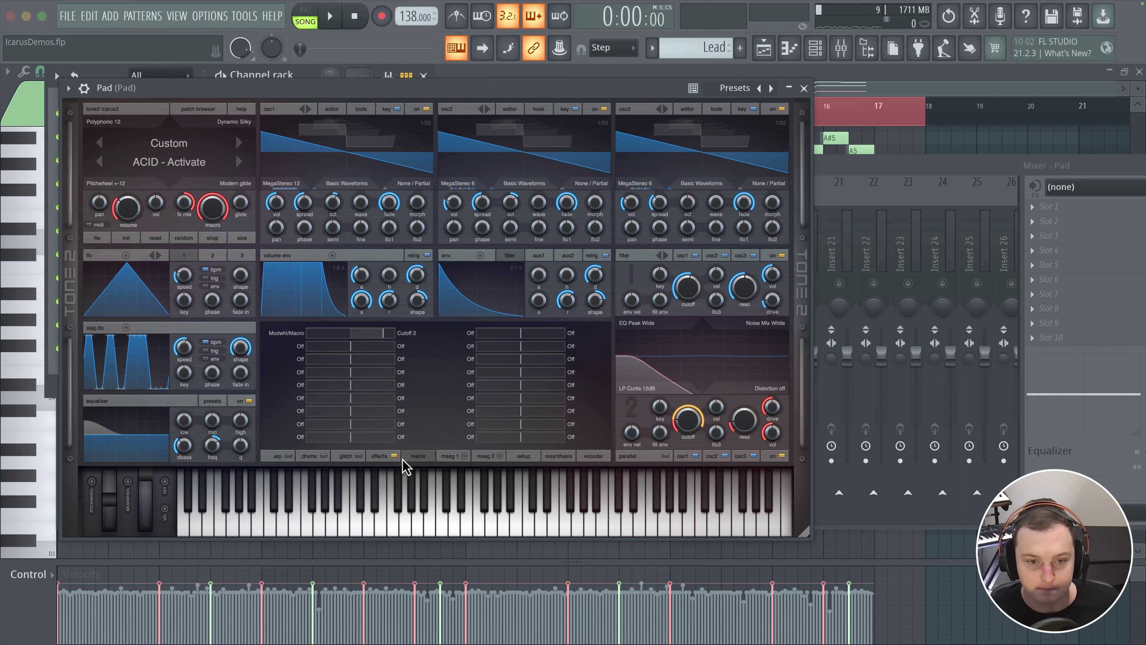
- Load the standard Phaser into effect slot FX1
{"action": "left_click", "coordinate": [378, 456]}
{"action": "left_click", "coordinate": [296, 333]}
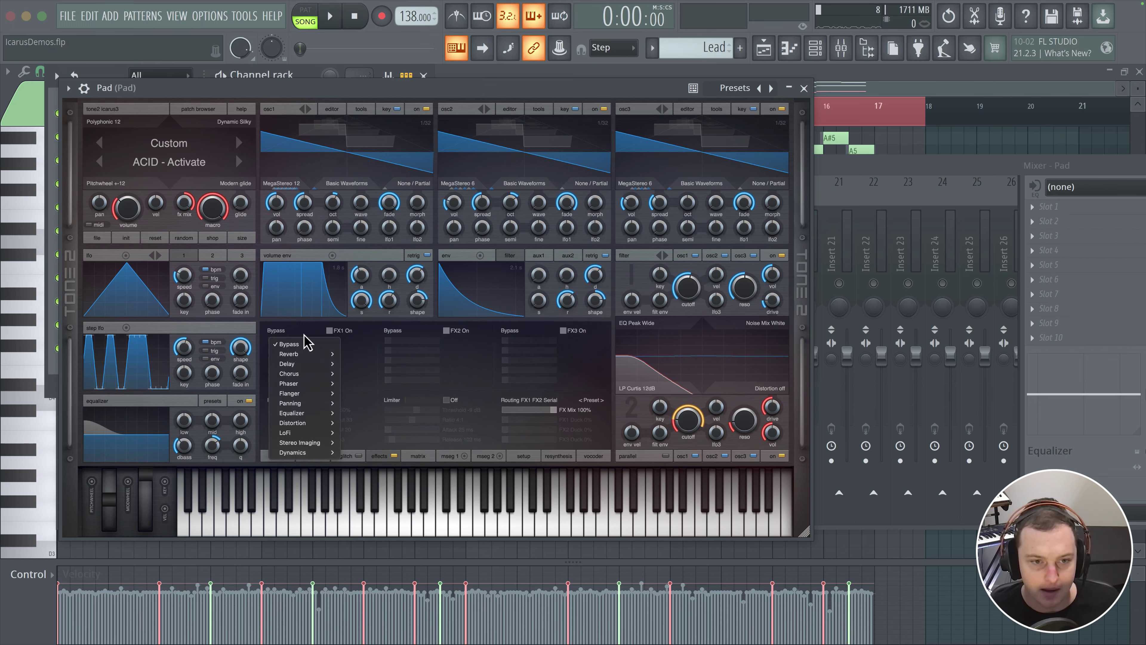
{"action": "mouse_move", "coordinate": [303, 365]}
{"action": "mouse_move", "coordinate": [306, 388]}
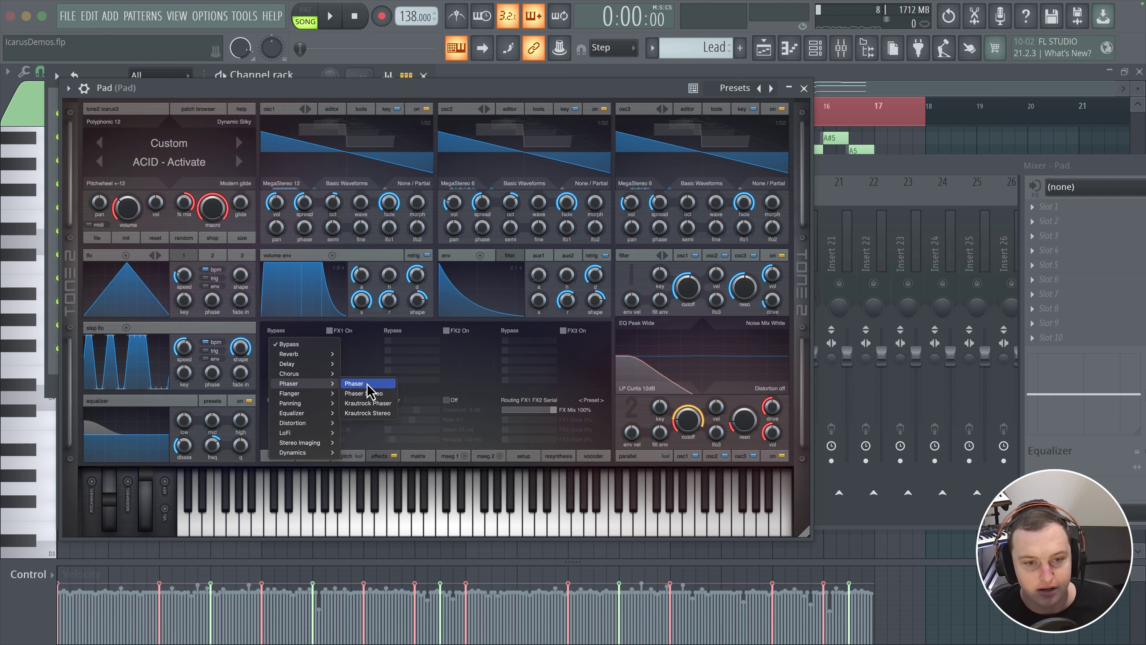
{"action": "left_click", "coordinate": [366, 384]}
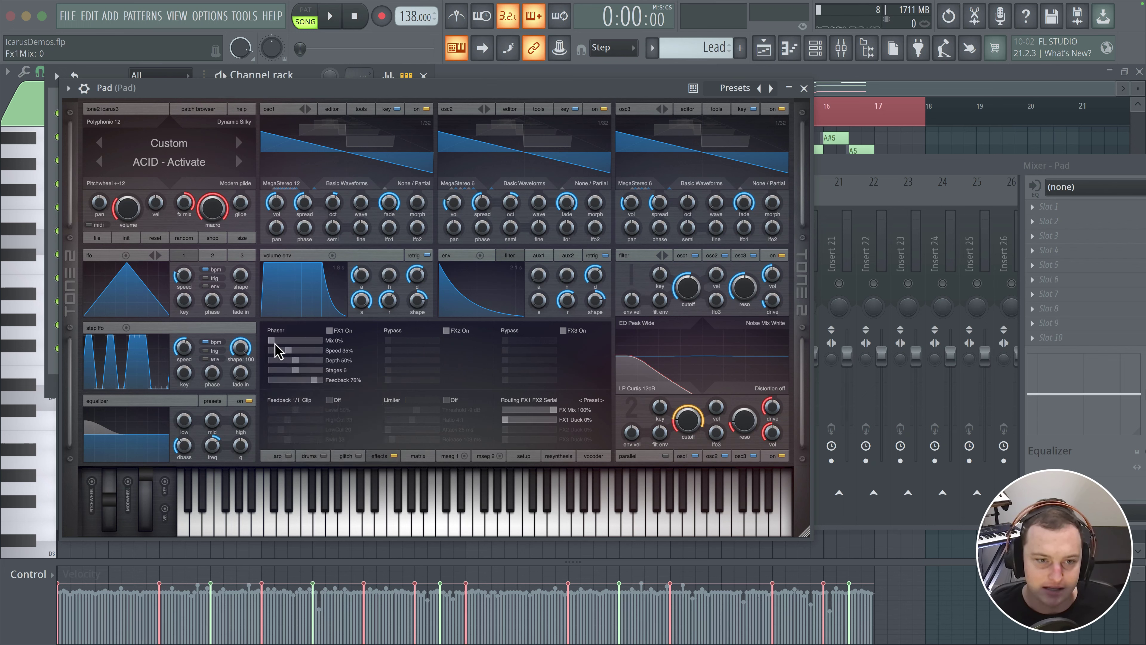
- Set the phaser's mix to 15% and depth to 37%, reduce its feedback, and compare it with FX1 off during playback
{"action": "left_click_drag", "start_coordinate": [272, 340], "coordinate": [296, 380]}
{"action": "key", "text": "space"}
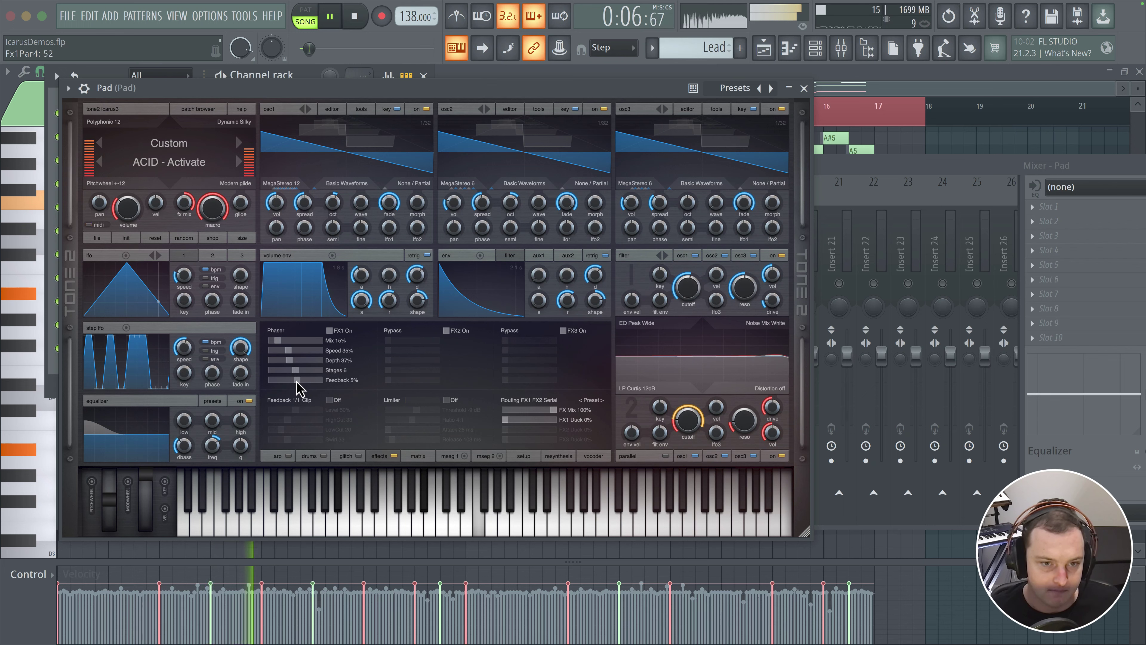
{"action": "left_click", "coordinate": [329, 330]}
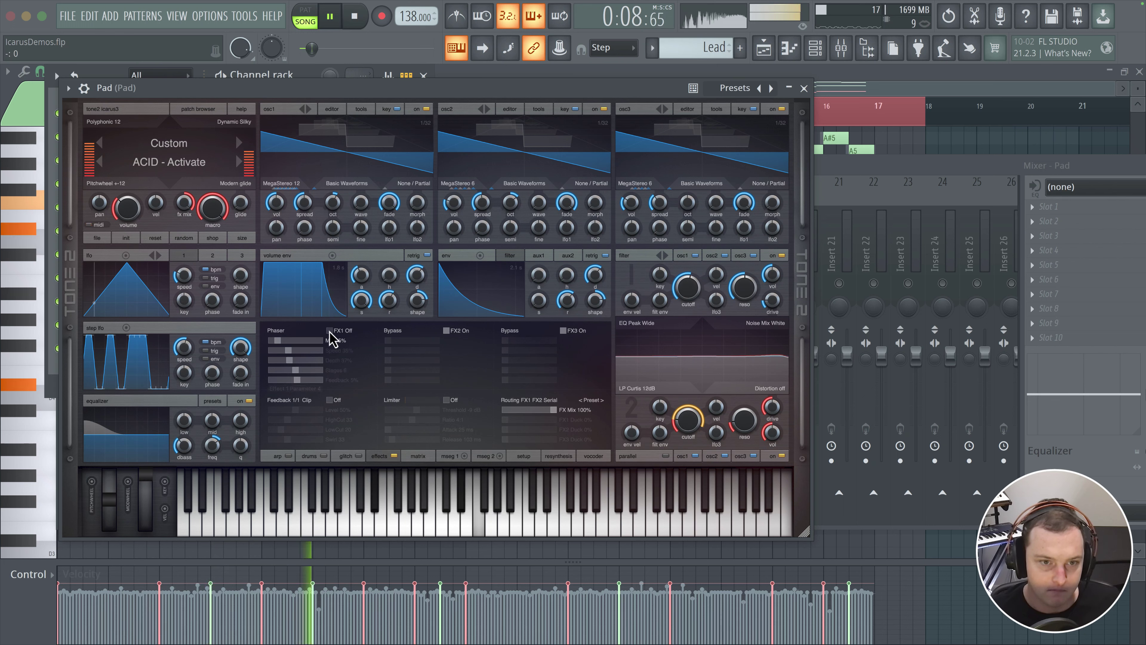
{"action": "left_click", "coordinate": [329, 331]}
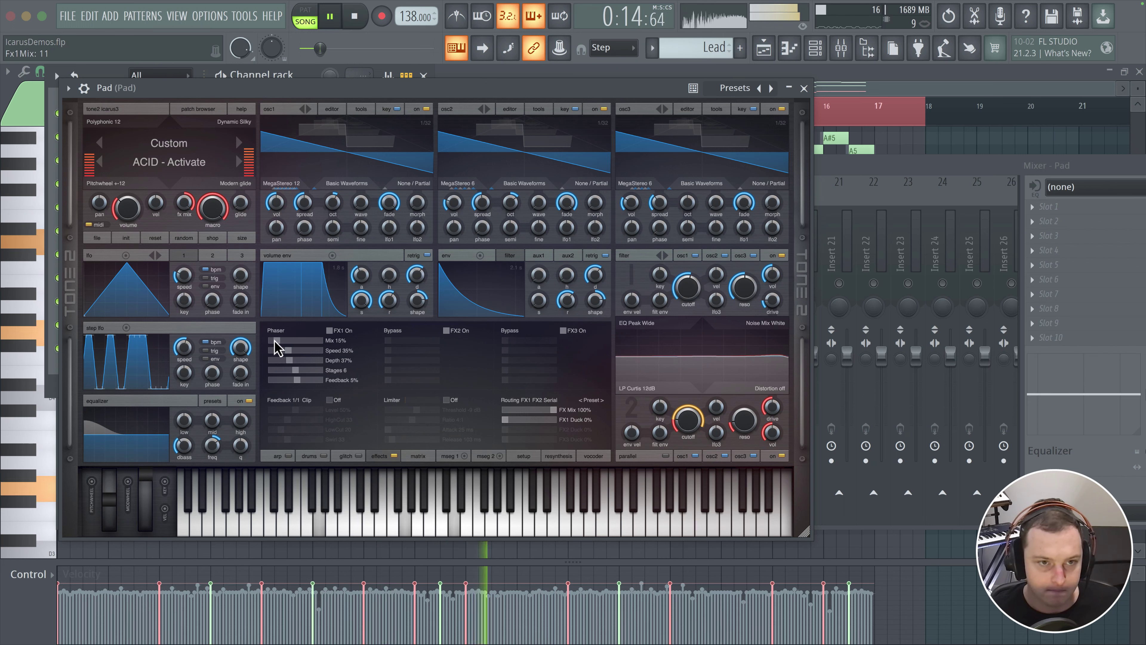
- Lower the phaser's mix to about 10% by ear, ending with playback stopped
{"action": "mouse_move", "coordinate": [274, 340]}
{"action": "left_mouse_down"}
{"action": "mouse_move", "coordinate": [298, 341]}
{"action": "mouse_move", "coordinate": [275, 341]}
{"action": "left_mouse_up"}
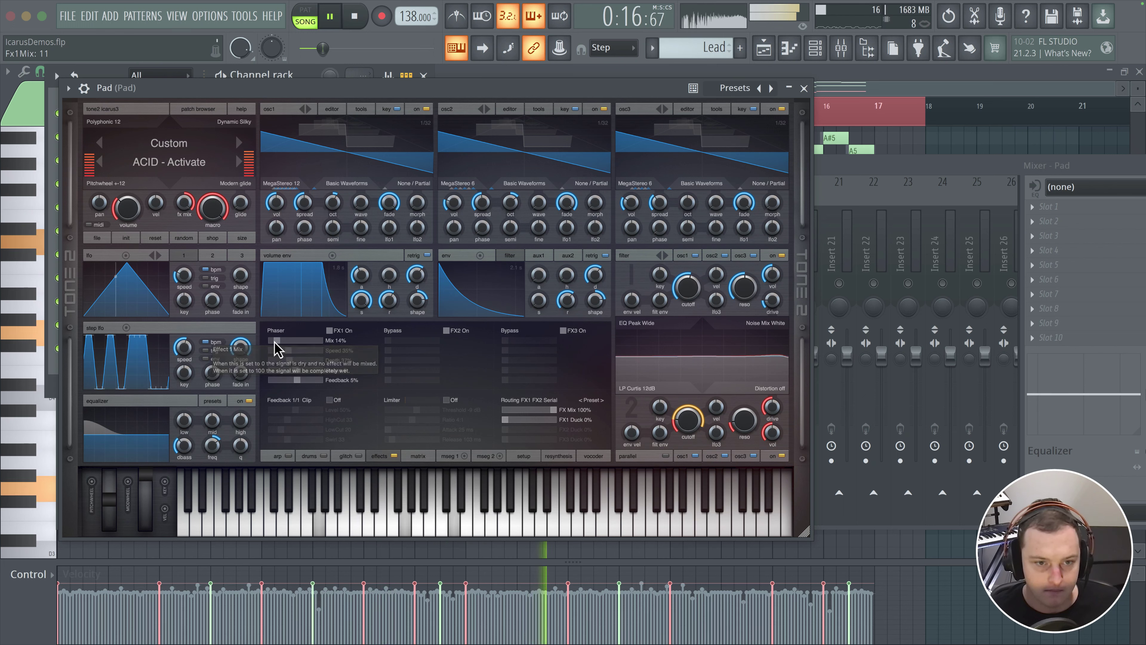
{"action": "scroll", "coordinate": [277, 348], "scroll_direction": "down", "scroll_amount": 4}
{"action": "key", "text": "space"}
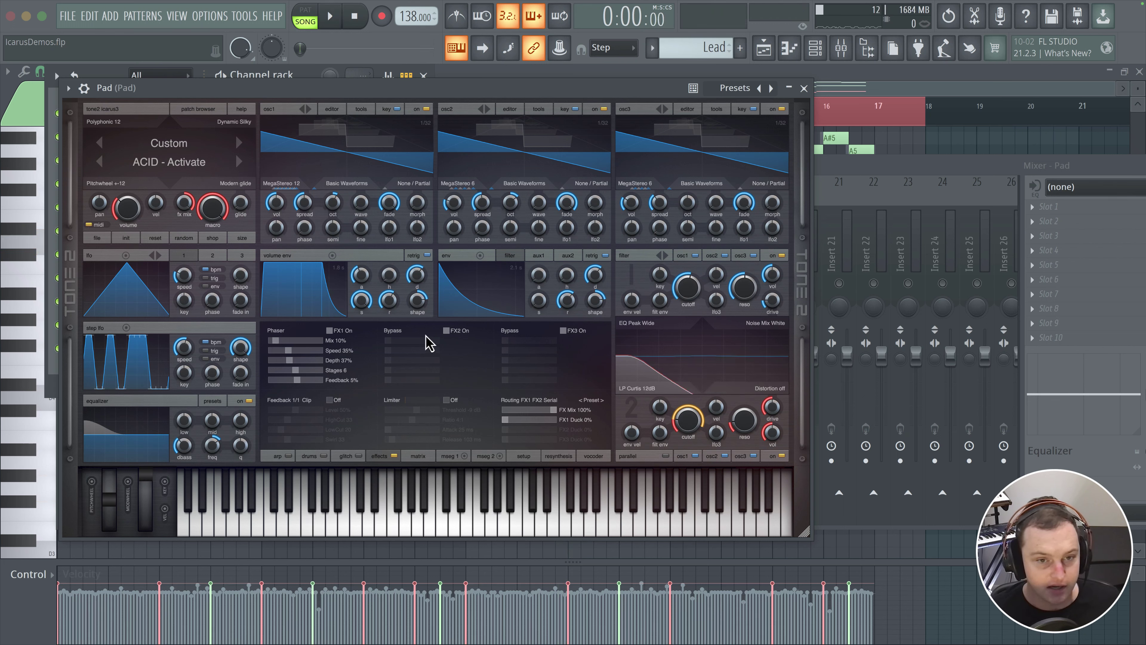
- Load Reverb Plate into effect slot FX3 and set its frequency to 349 Hz
{"action": "left_click", "coordinate": [537, 331]}
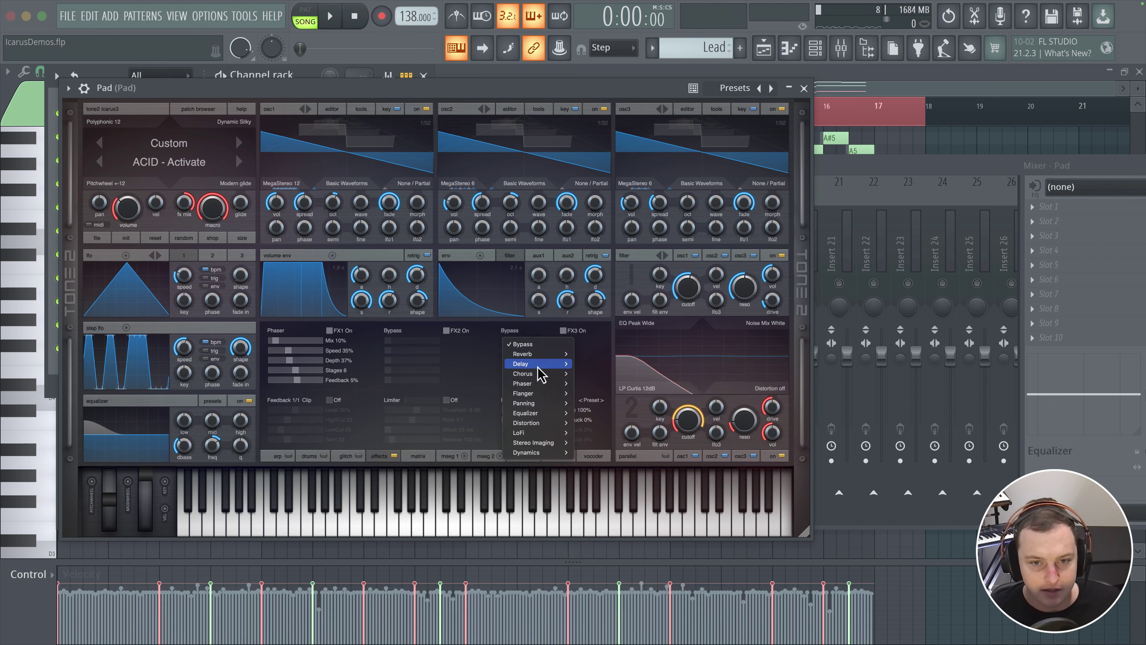
{"action": "mouse_move", "coordinate": [541, 354]}
{"action": "left_click", "coordinate": [587, 376]}
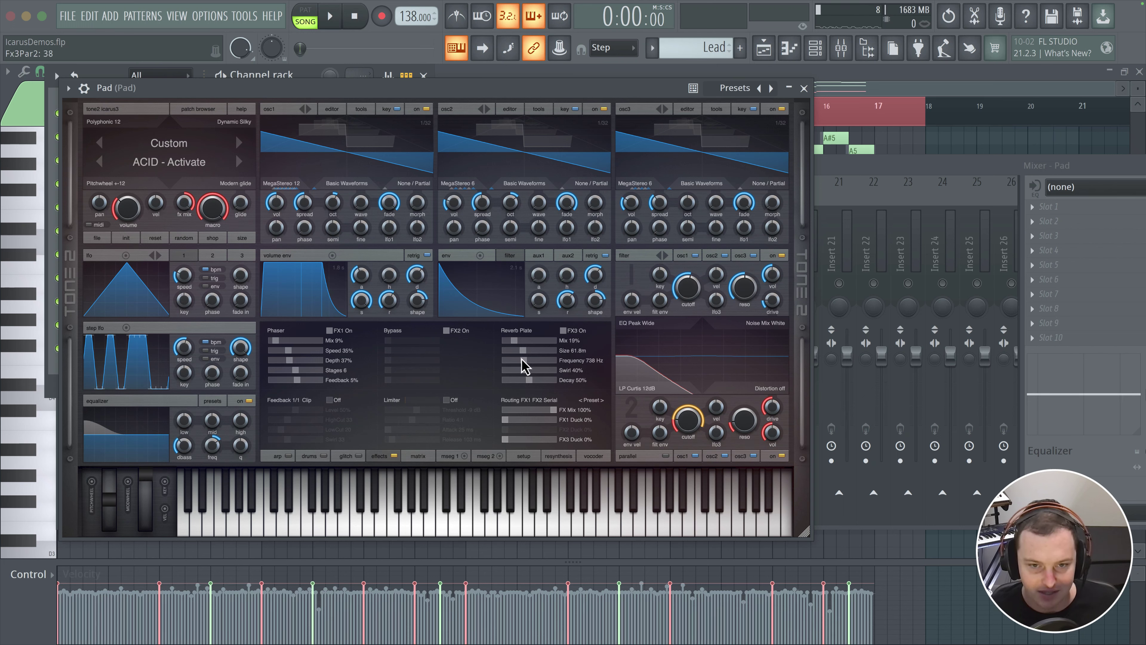
{"action": "left_click_drag", "start_coordinate": [523, 361], "coordinate": [520, 359]}
- Set the plate reverb's decay to 59%, size to 55.3m and mix to 15%, comparing it with FX3 off during playback
{"action": "key", "text": "space"}
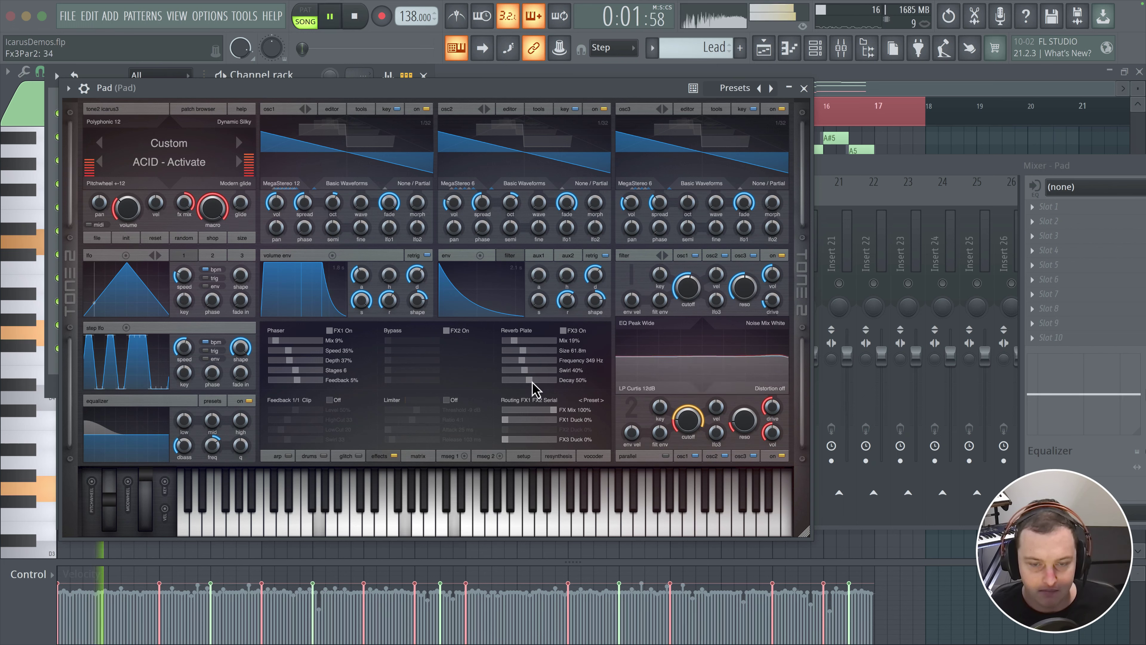
{"action": "scroll", "coordinate": [532, 381], "scroll_direction": "up", "scroll_amount": 3}
{"action": "left_click_drag", "start_coordinate": [534, 380], "coordinate": [511, 340]}
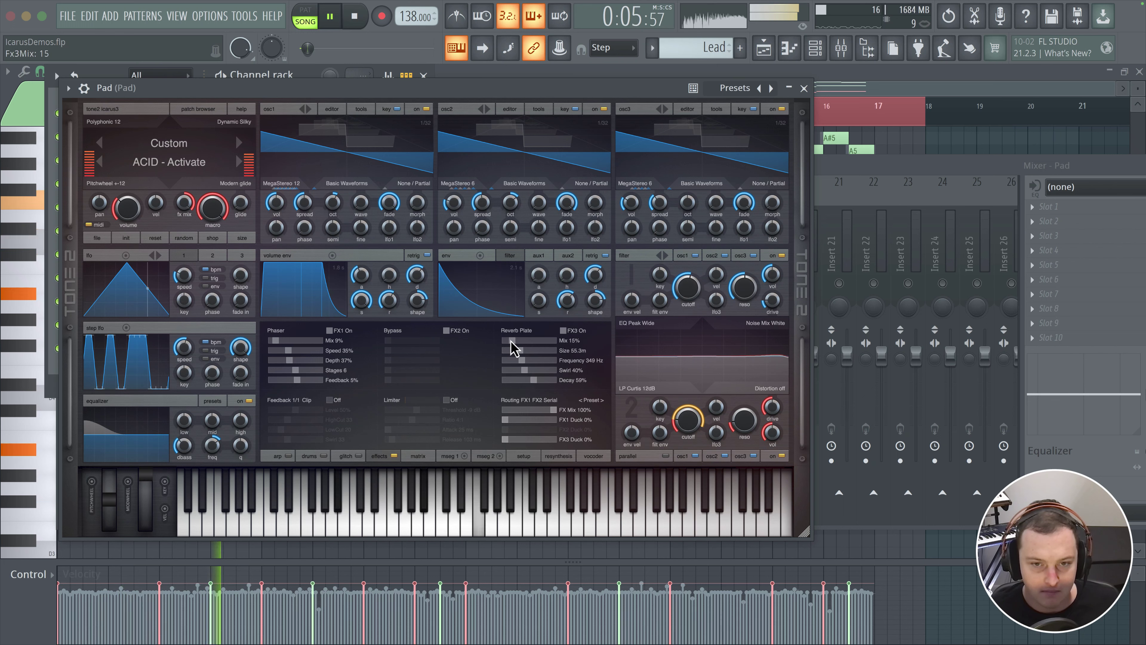
{"action": "left_click", "coordinate": [563, 331]}
{"action": "left_click", "coordinate": [563, 333]}
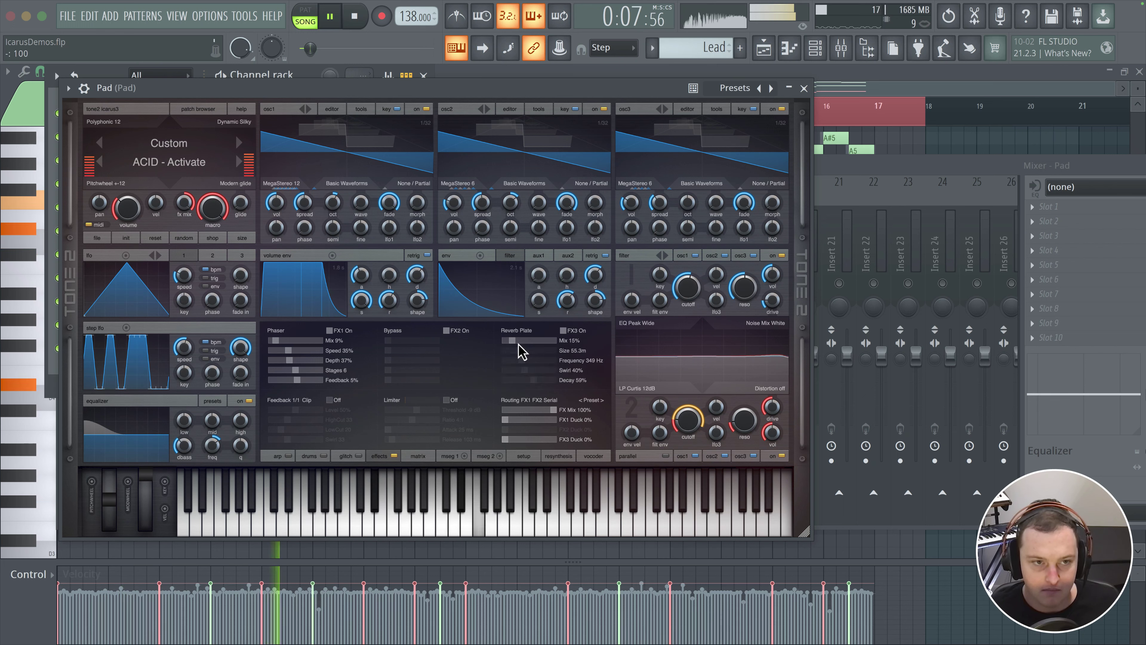
- Replay the Pad from the start and sweep the mod wheel to hear the filter opening with the effects on
{"action": "key", "text": "space"}
{"action": "key", "text": "space"}
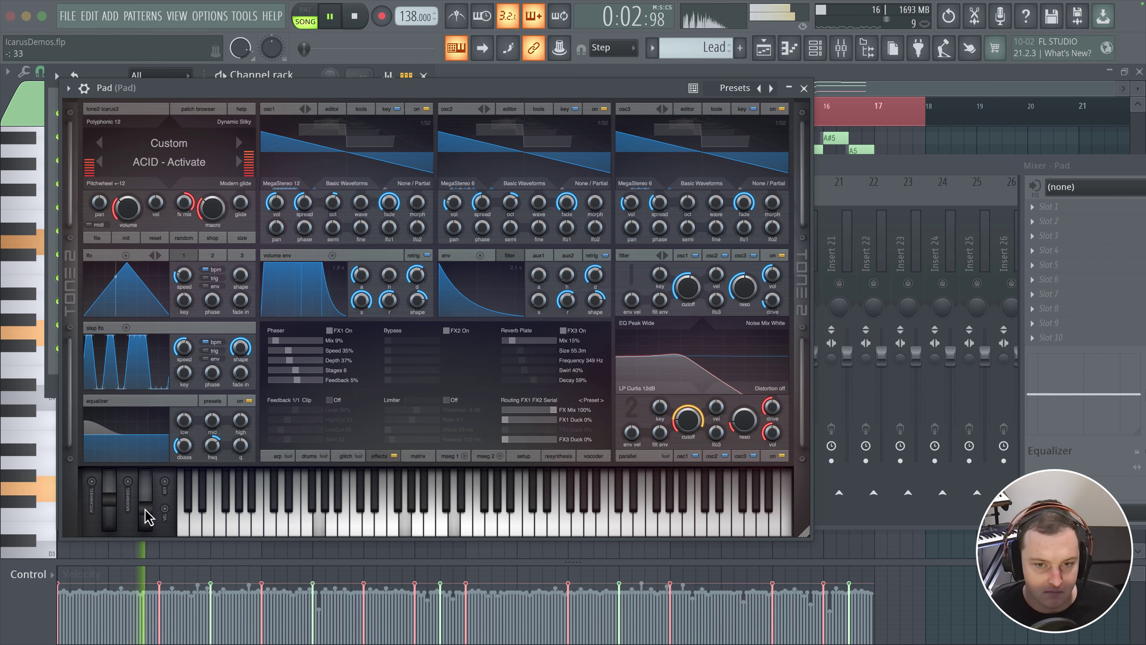
{"action": "mouse_move", "coordinate": [147, 499]}
{"action": "left_mouse_down"}
{"action": "mouse_move", "coordinate": [147, 529]}
{"action": "mouse_move", "coordinate": [145, 506]}
{"action": "left_mouse_up"}
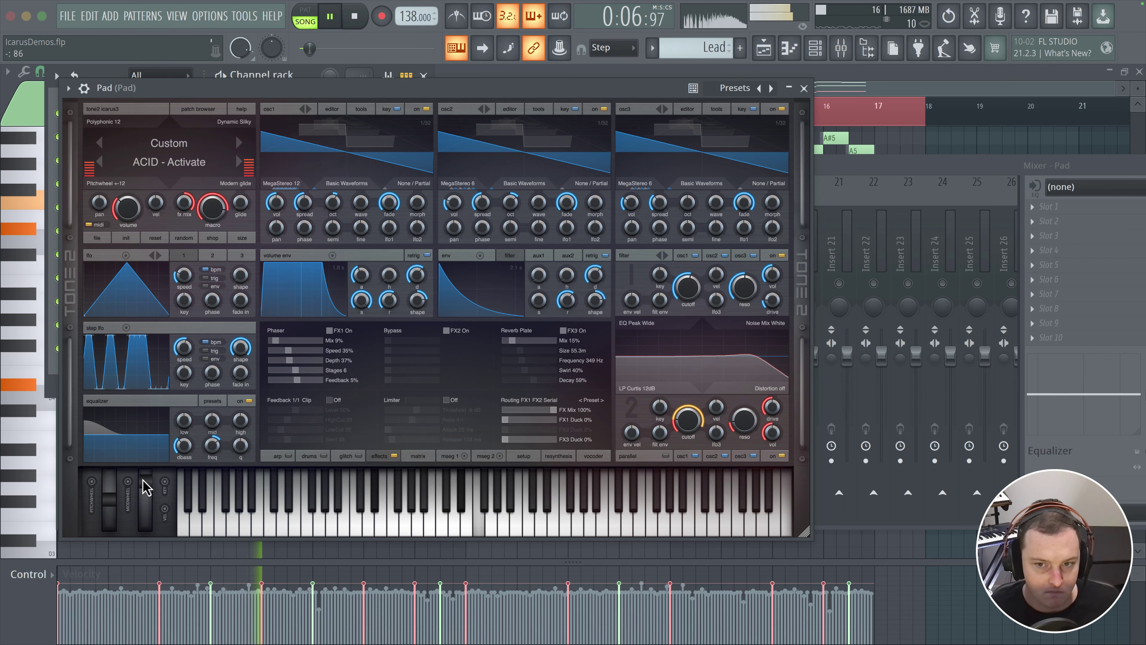
{"action": "key", "text": "space"}
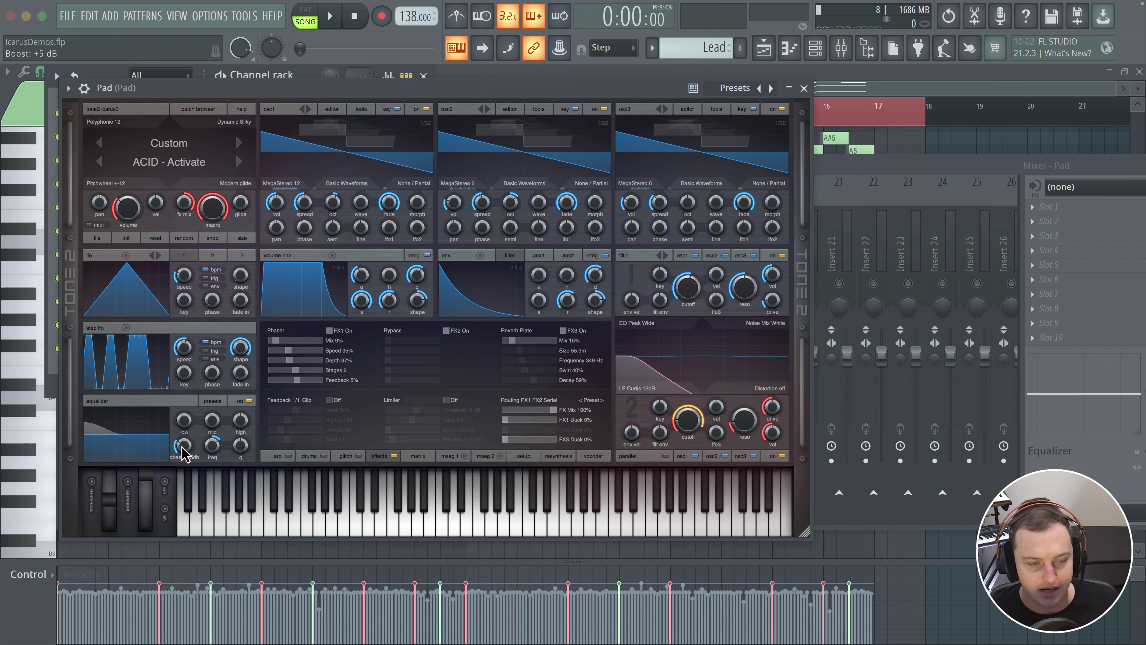
- Tune the equalizer's dbass boost by ear during playback, starting from +0 dB
{"action": "key", "text": "space"}
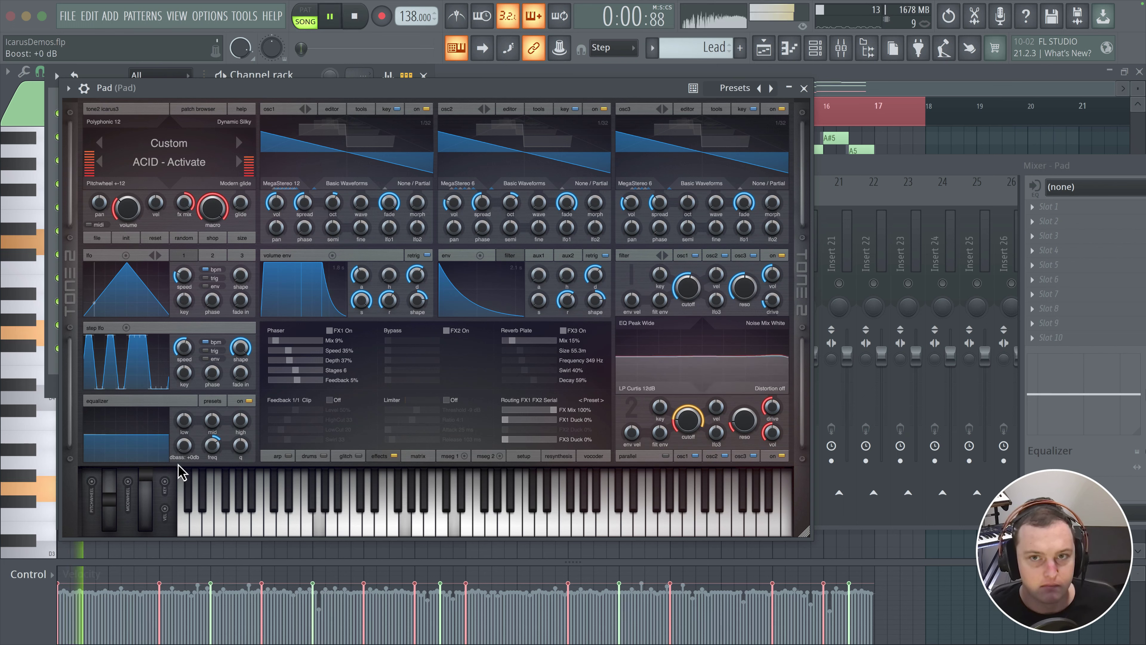
{"action": "left_click_drag", "start_coordinate": [178, 464], "coordinate": [185, 459]}
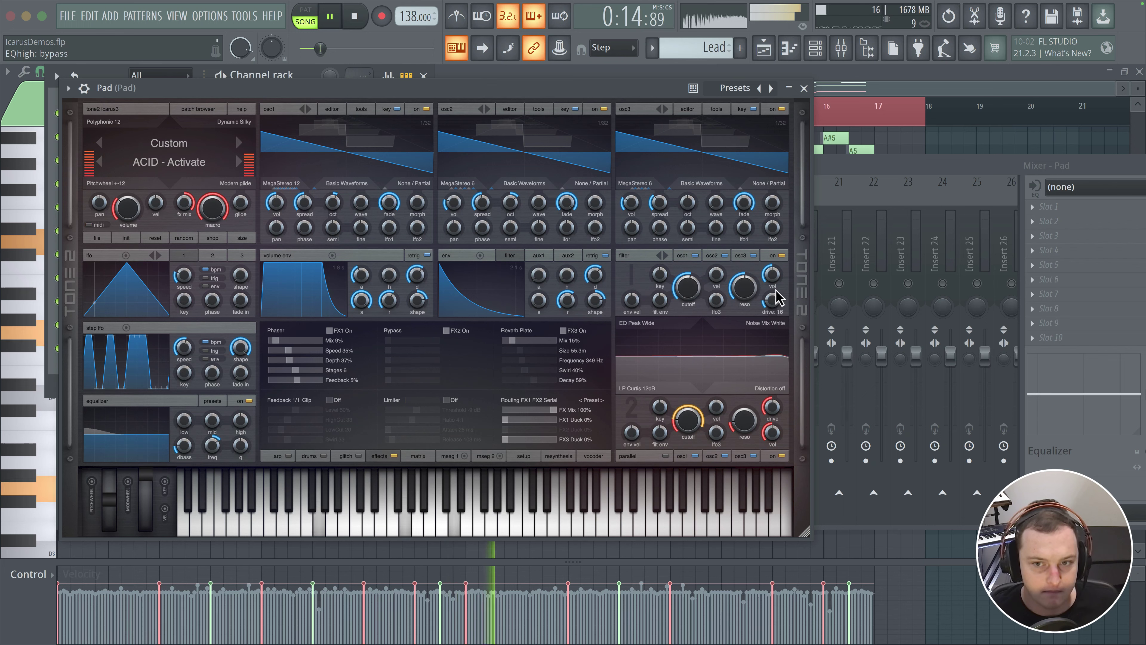
{"action": "key", "text": "space"}
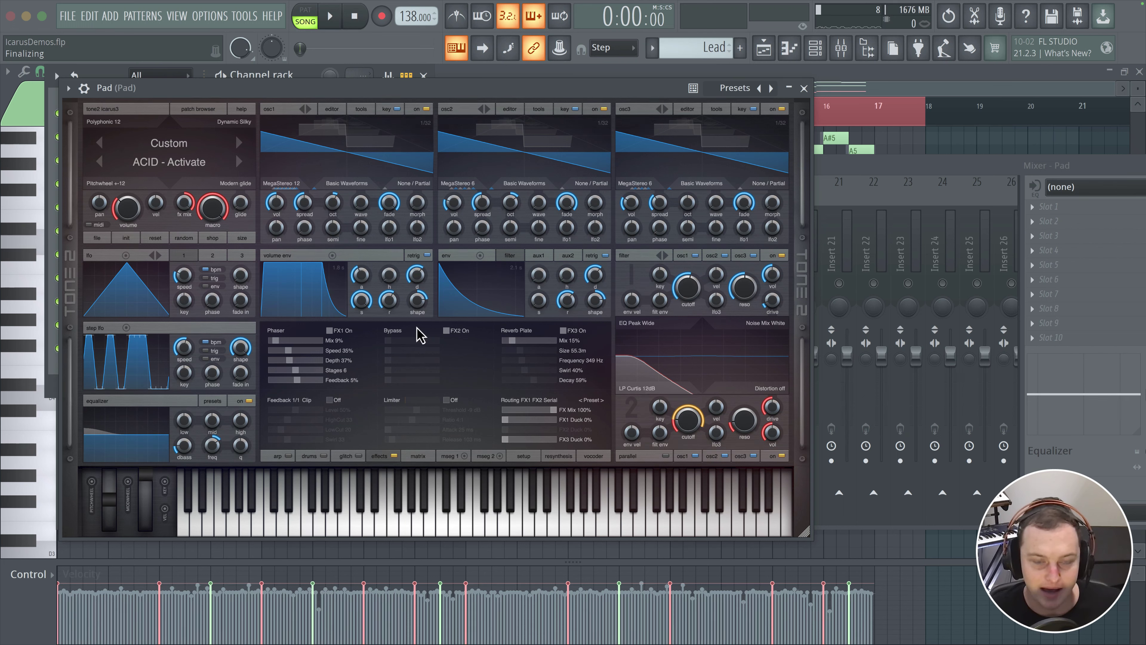
{"action": "left_click", "coordinate": [399, 333]}
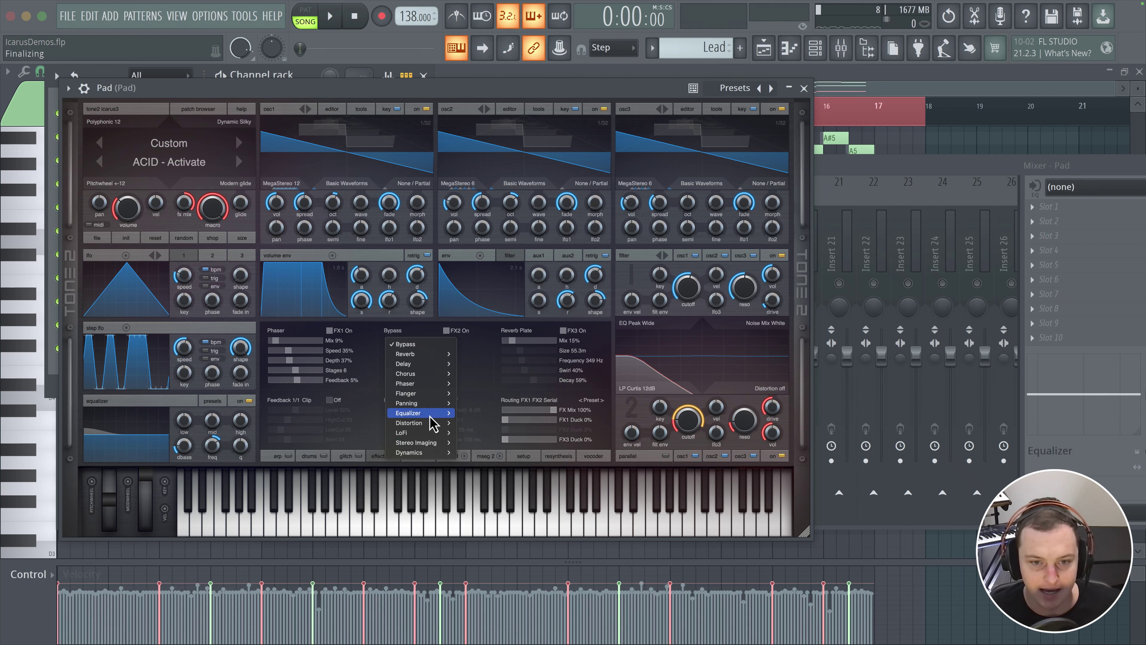
{"action": "left_click", "coordinate": [395, 344]}
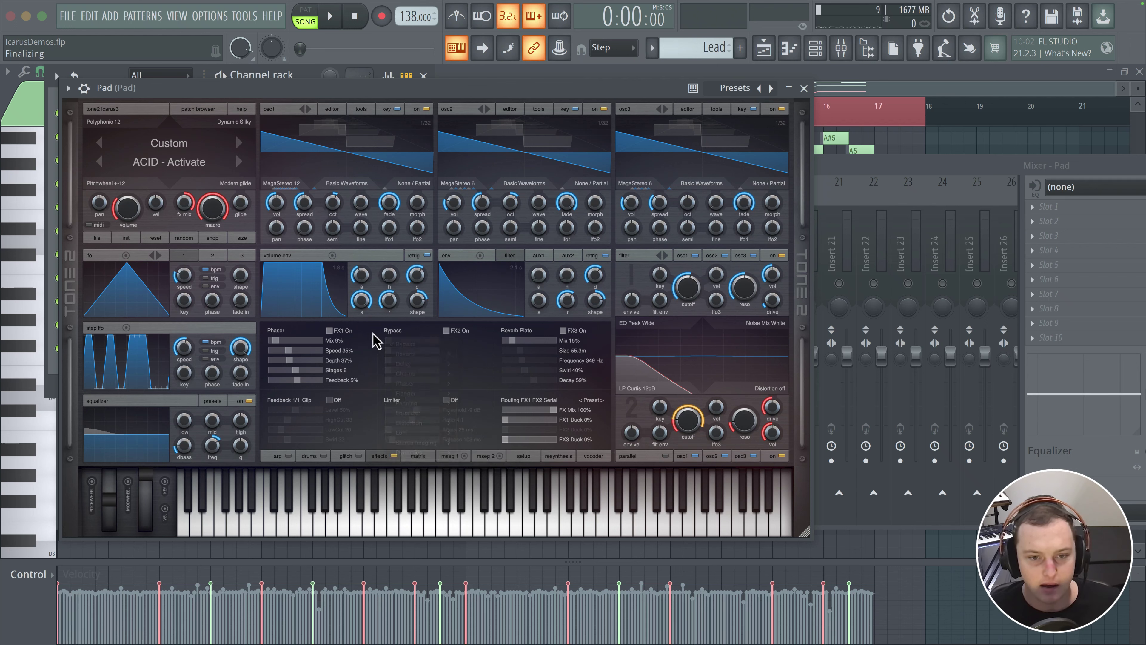
- Assign Lfo1+- to the Fine tuning of Osc1-3 in the second row of the modulation matrix
{"action": "left_click", "coordinate": [417, 457]}
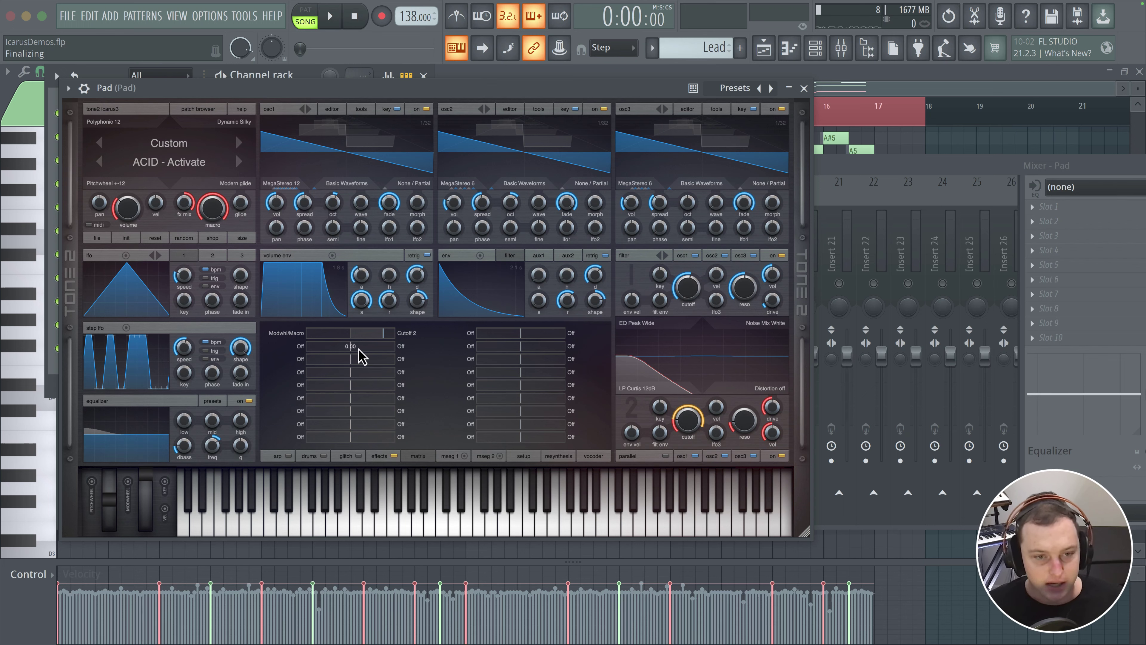
{"action": "left_click", "coordinate": [296, 355]}
{"action": "mouse_move", "coordinate": [299, 379]}
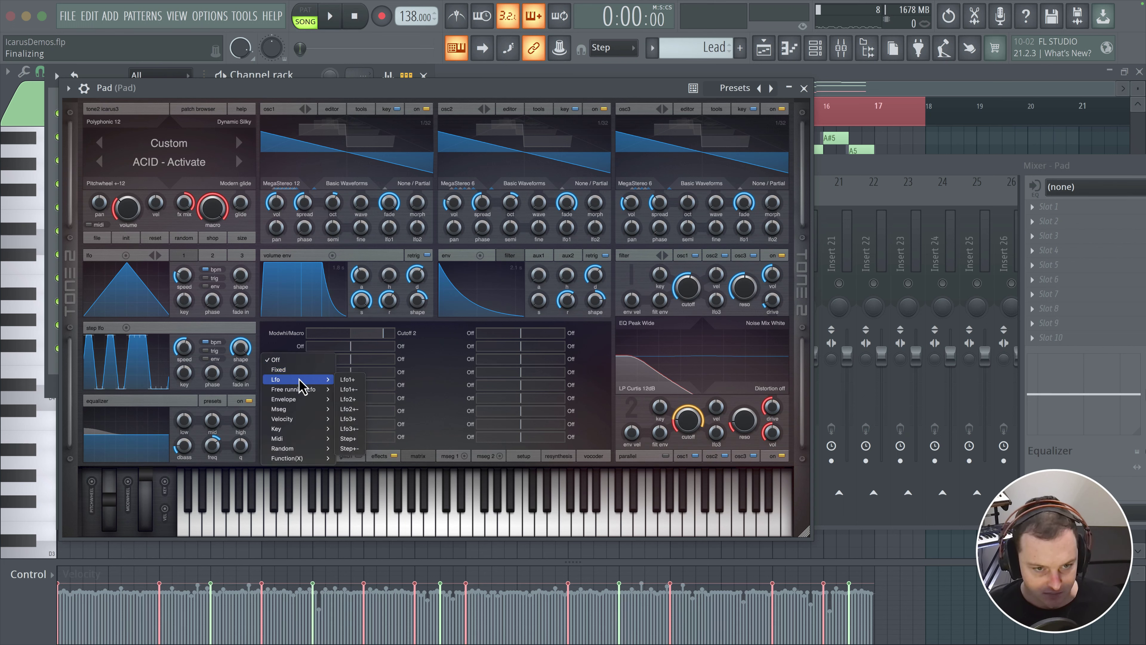
{"action": "left_click", "coordinate": [341, 389]}
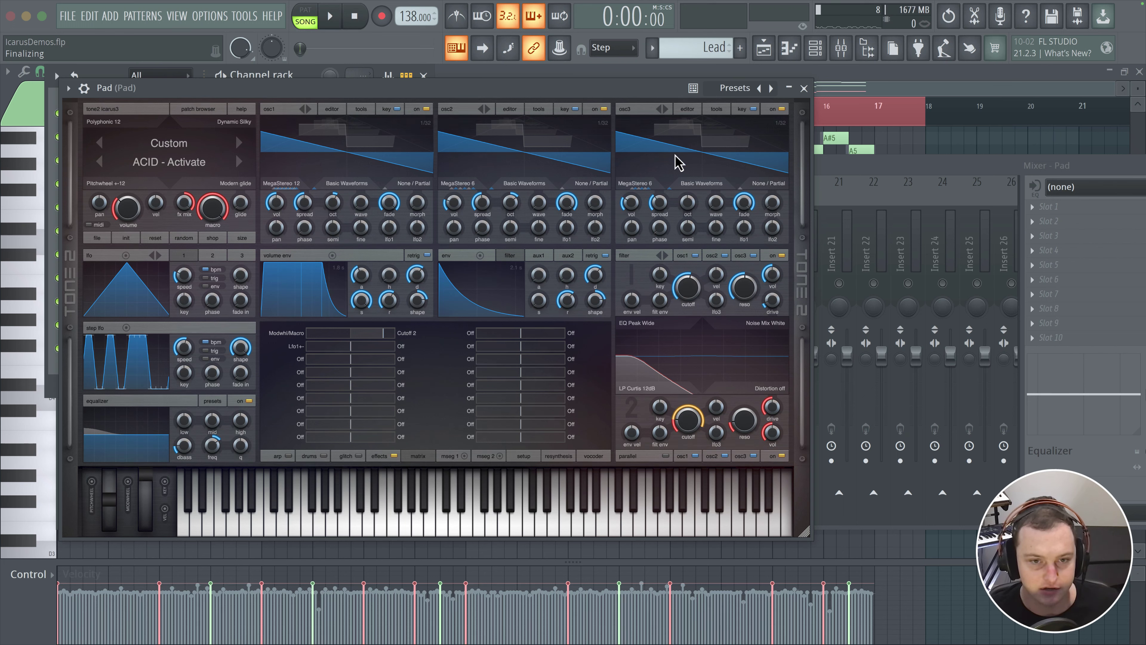
{"action": "left_click", "coordinate": [401, 348]}
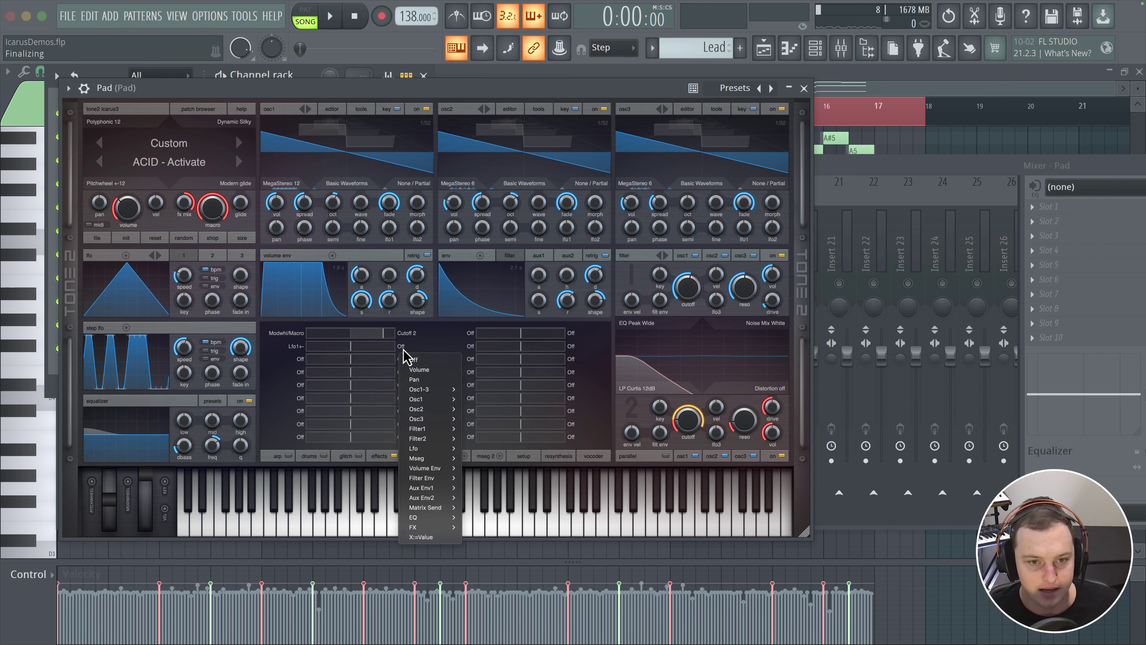
{"action": "mouse_move", "coordinate": [430, 389]}
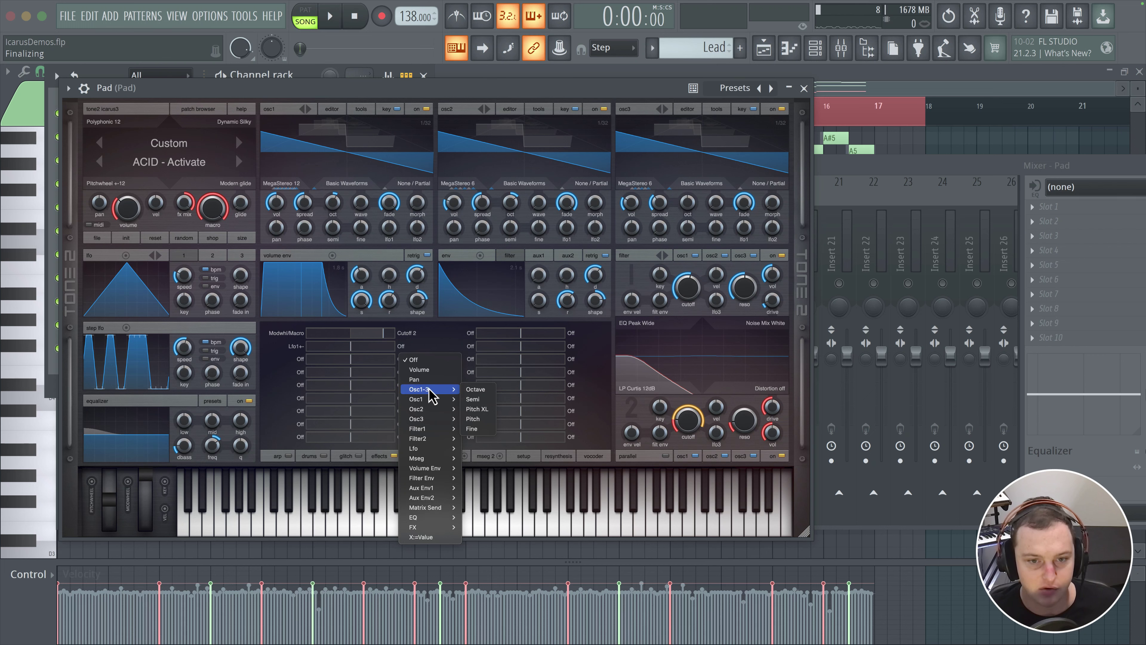
{"action": "left_click", "coordinate": [474, 428]}
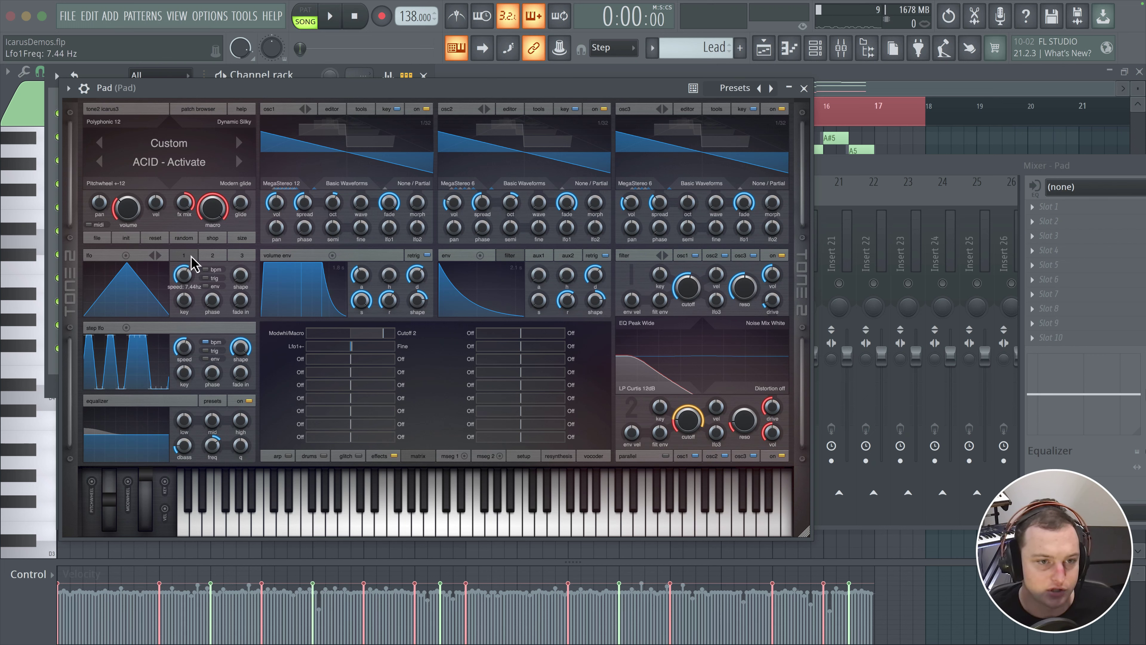
- Tune LFO 1's speed and its small Fine modulation amount by ear while the Pad plays
{"action": "key", "text": "space"}
{"action": "left_click_drag", "start_coordinate": [188, 289], "coordinate": [188, 276]}
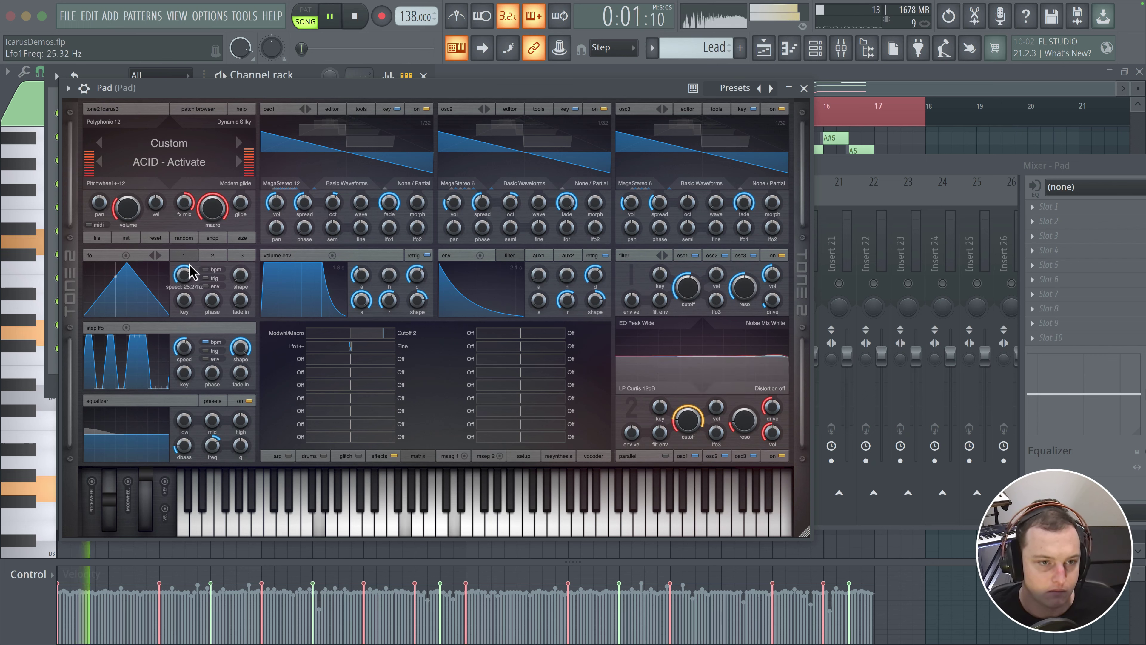
{"action": "mouse_move", "coordinate": [351, 343]}
{"action": "left_mouse_down"}
{"action": "mouse_move", "coordinate": [367, 355]}
{"action": "mouse_move", "coordinate": [353, 350]}
{"action": "left_mouse_up"}
{"action": "key", "text": "space"}
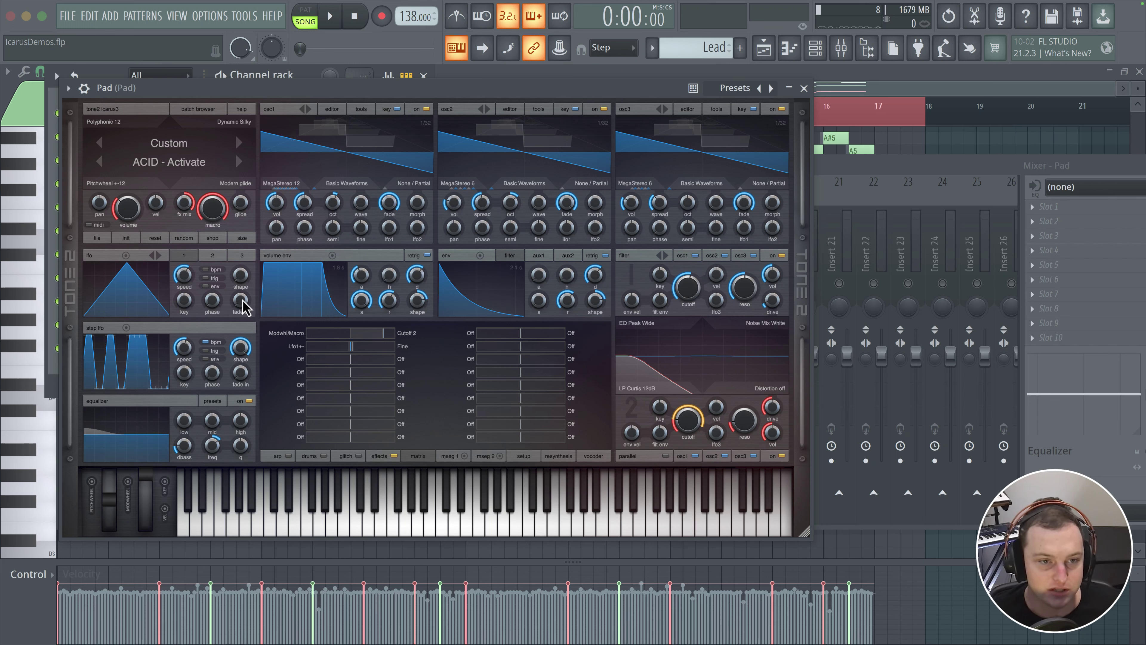
- Set LFO 1's fade-in to about 0.11 s, refining it during playback
{"action": "left_click_drag", "start_coordinate": [245, 307], "coordinate": [248, 296]}
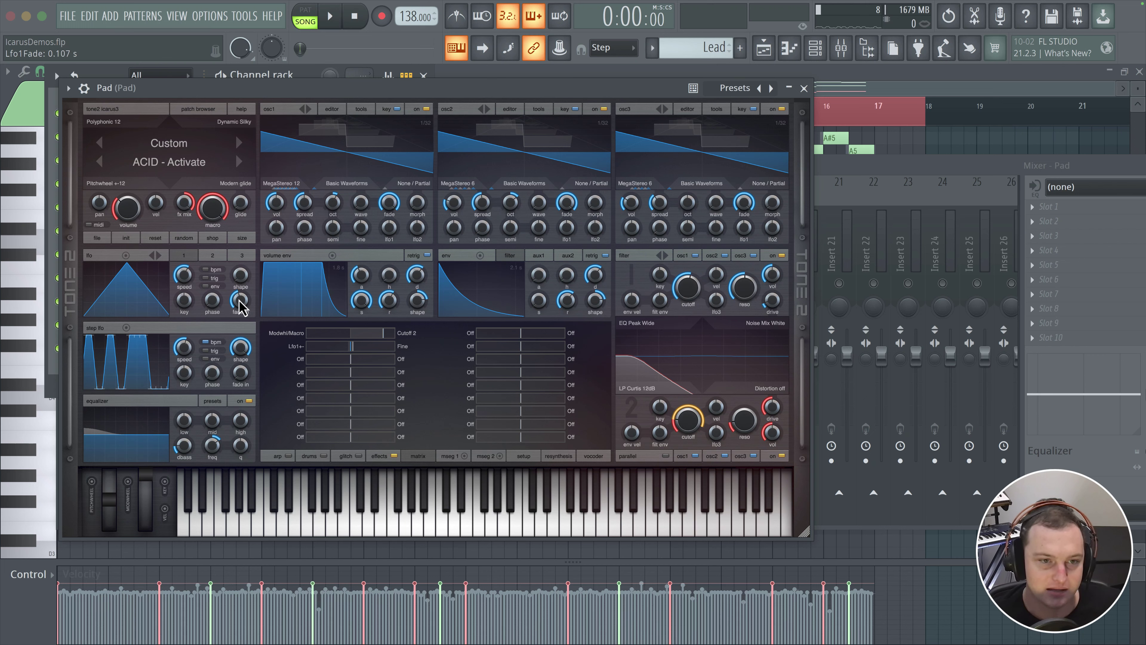
{"action": "key", "text": "space"}
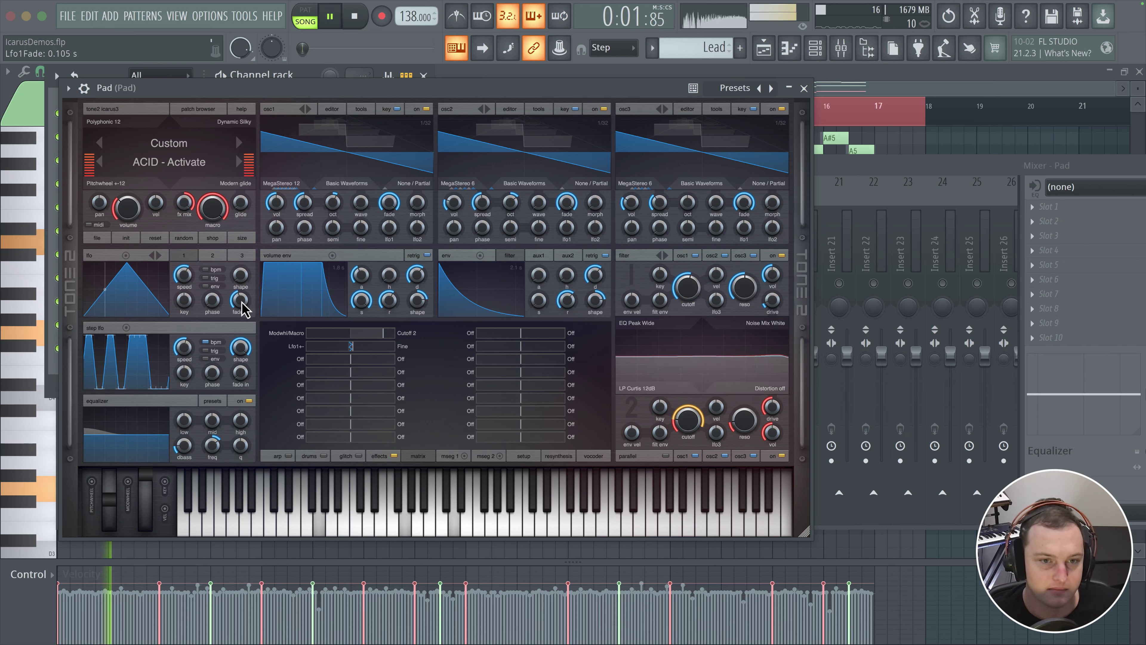
{"action": "left_click_drag", "start_coordinate": [242, 301], "coordinate": [240, 299]}
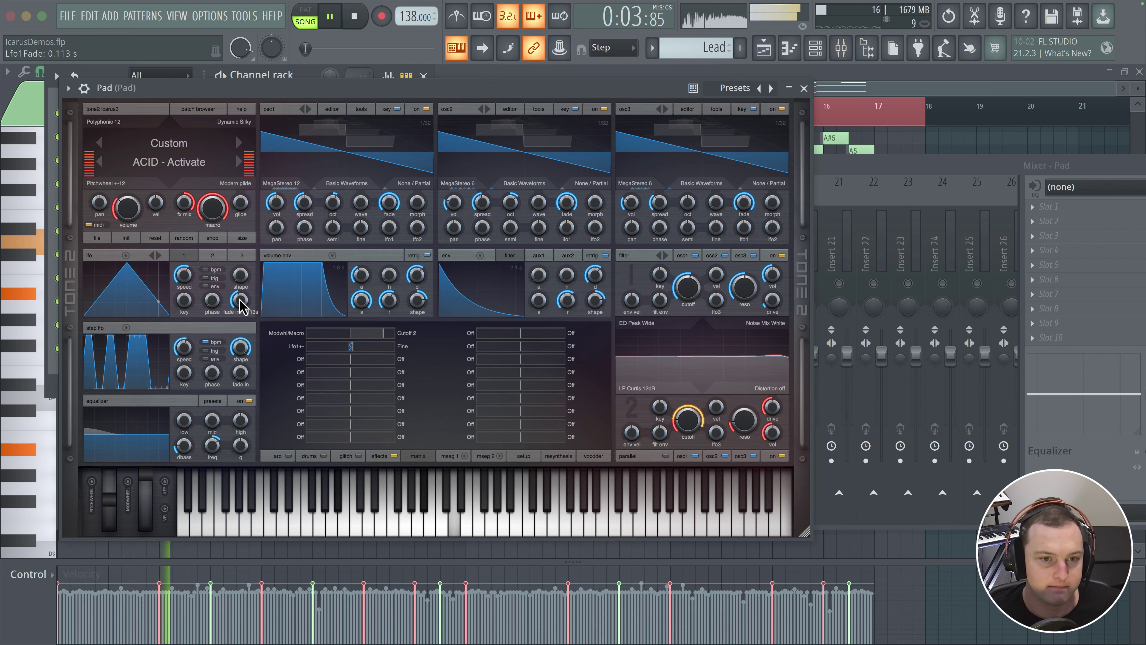
{"action": "scroll", "coordinate": [240, 300], "scroll_direction": "up", "scroll_amount": 4}
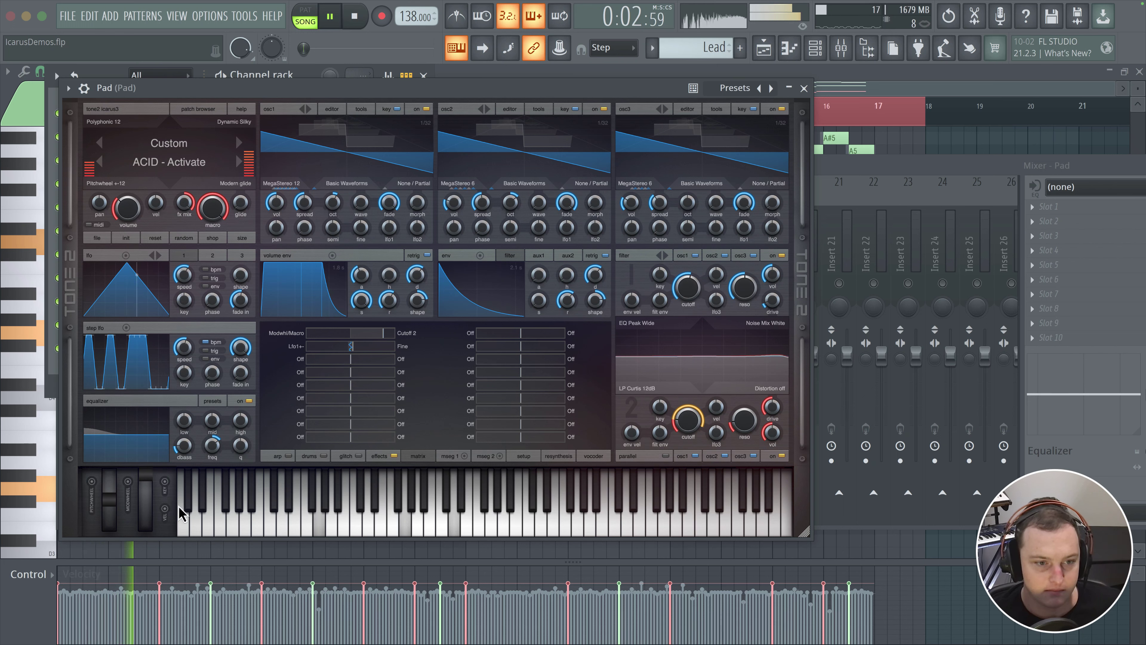
- Set filter 2's resonance to 6 while sweeping the mod wheel down and back up during playback
{"action": "left_click_drag", "start_coordinate": [145, 481], "coordinate": [136, 508]}
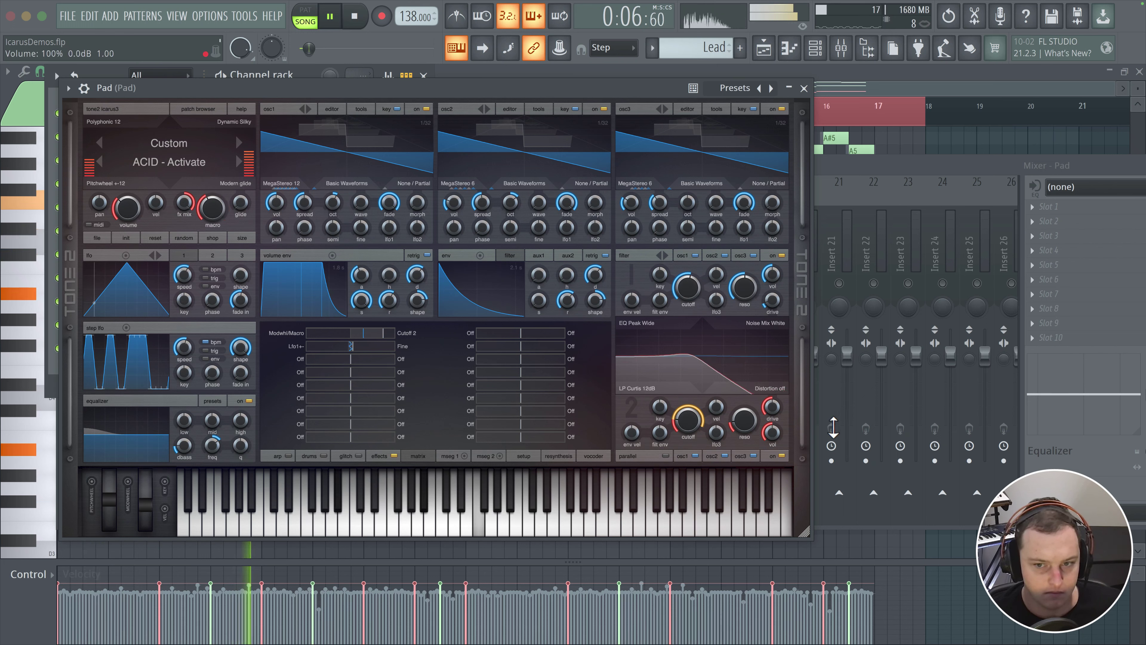
{"action": "left_click_drag", "start_coordinate": [741, 427], "coordinate": [731, 436]}
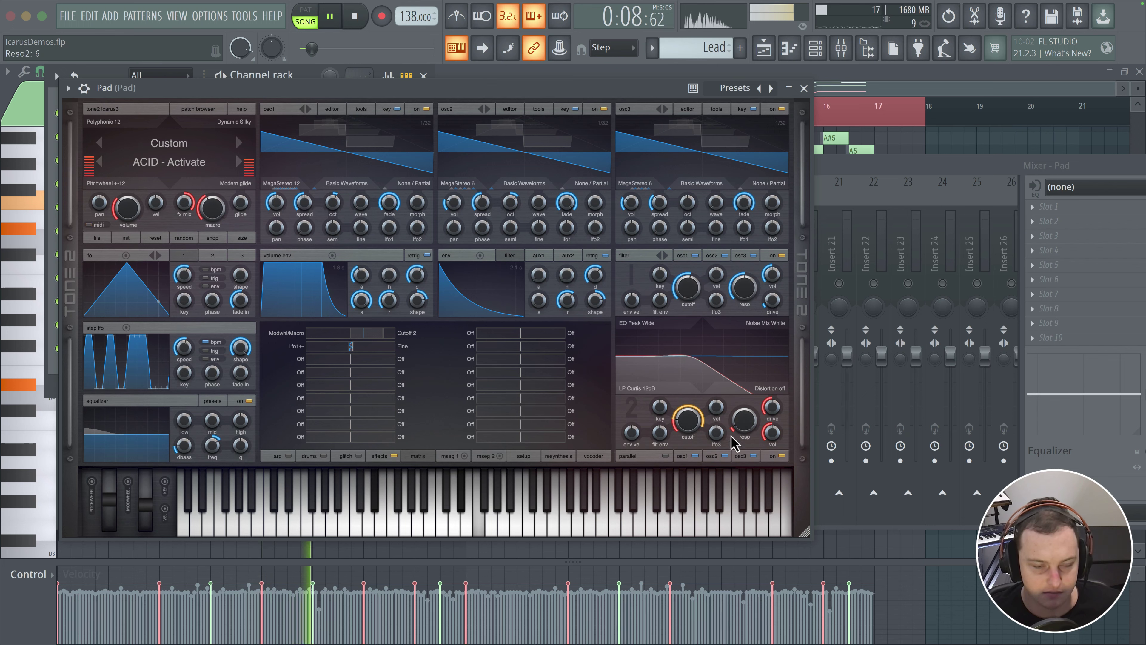
{"action": "mouse_move", "coordinate": [143, 506]}
{"action": "left_mouse_down"}
{"action": "mouse_move", "coordinate": [144, 531]}
{"action": "mouse_move", "coordinate": [148, 478]}
{"action": "left_mouse_up"}
{"action": "key", "text": "space"}
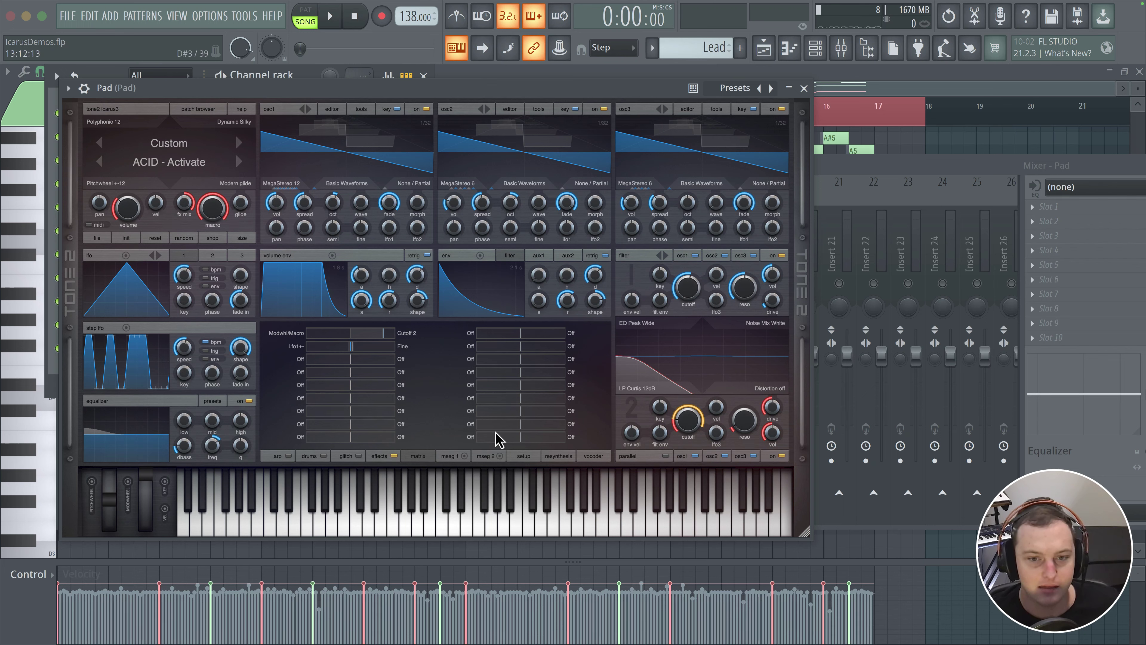
- Set the synth's trigger mode to Arp/Lfo free and replay the Pad to hear the change
{"action": "left_click", "coordinate": [526, 457]}
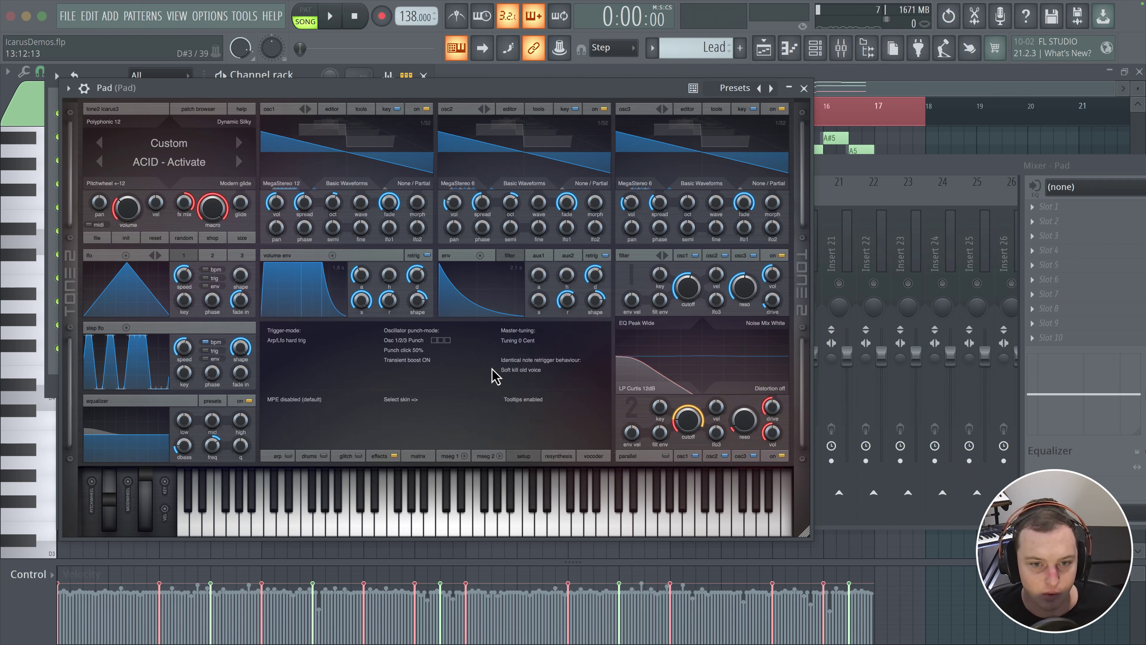
{"action": "left_click", "coordinate": [290, 341]}
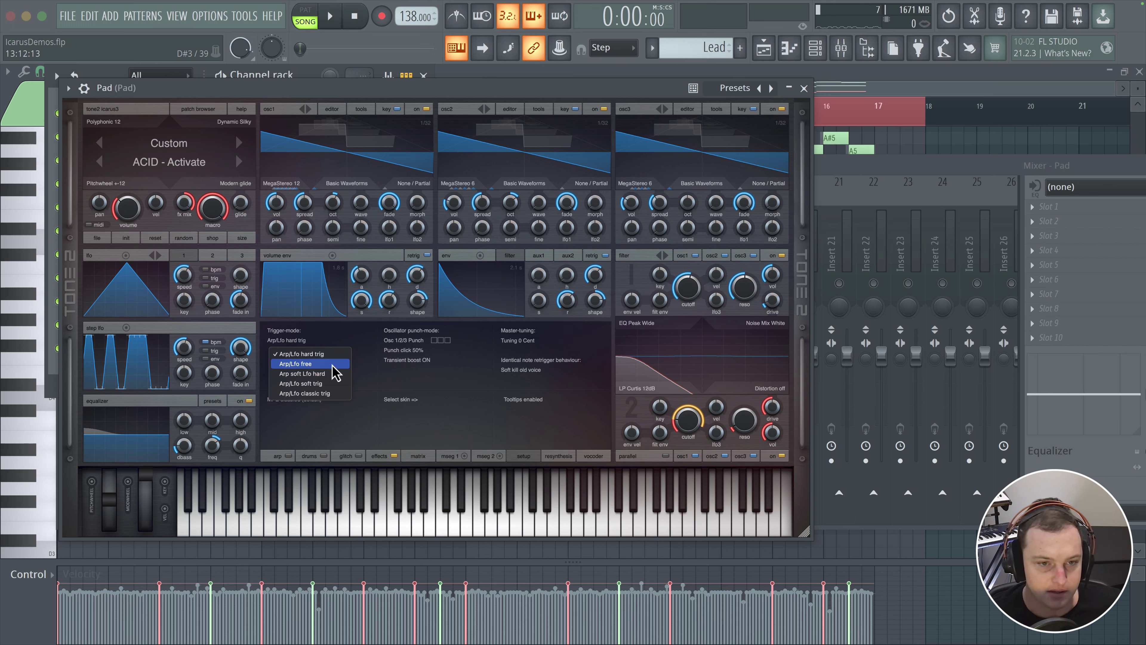
{"action": "left_click", "coordinate": [316, 364]}
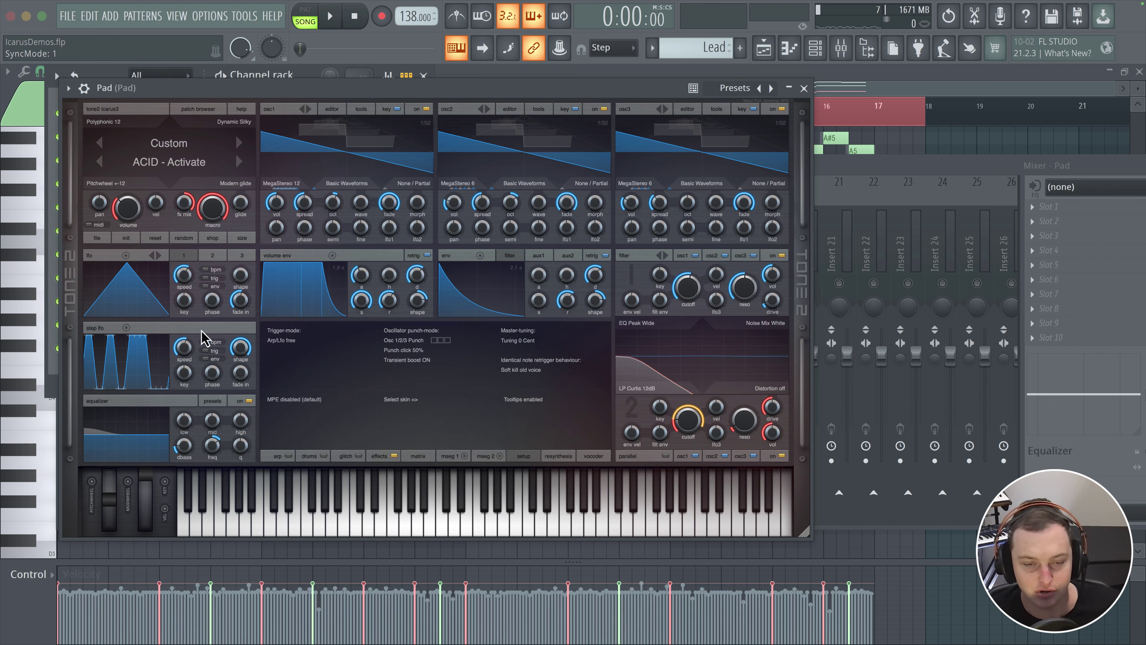
{"action": "key", "text": "space"}
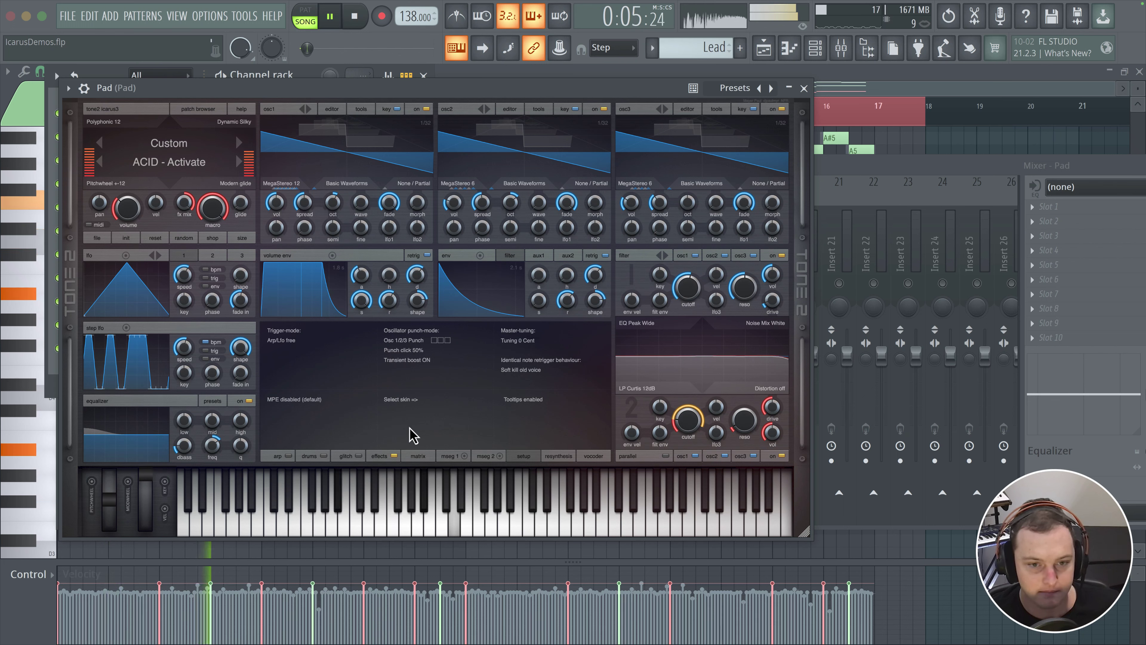
{"action": "left_click", "coordinate": [382, 455]}
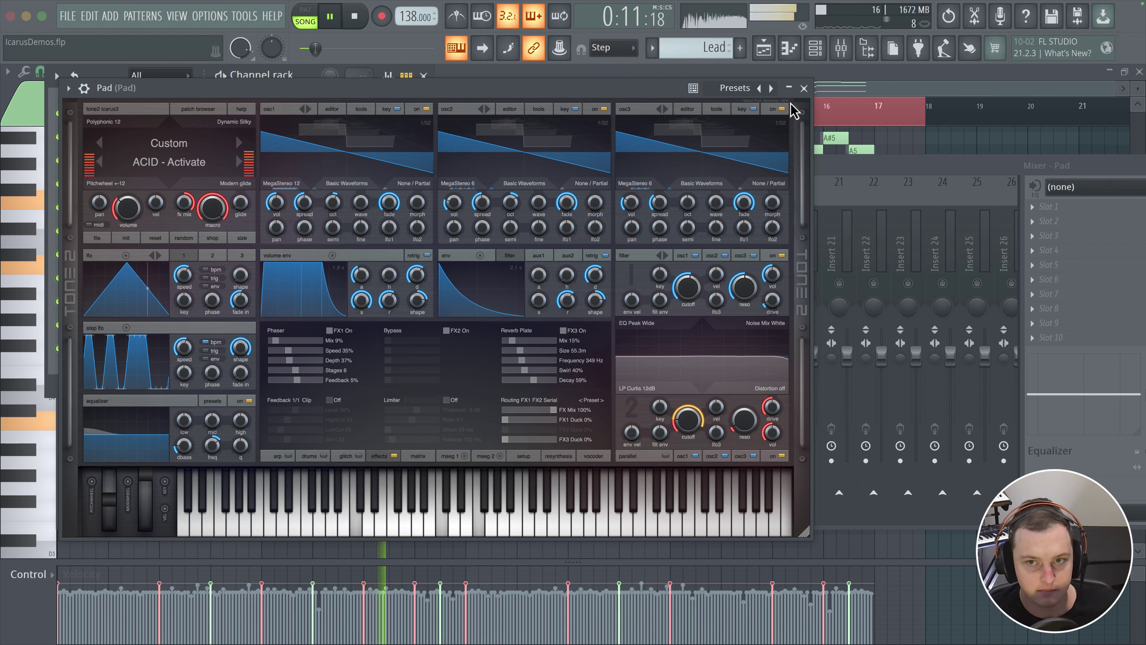
{"action": "key", "text": "space"}
- Close the synth and cut the Pad channel's notes out of the Lead pattern
{"action": "left_click", "coordinate": [803, 88]}
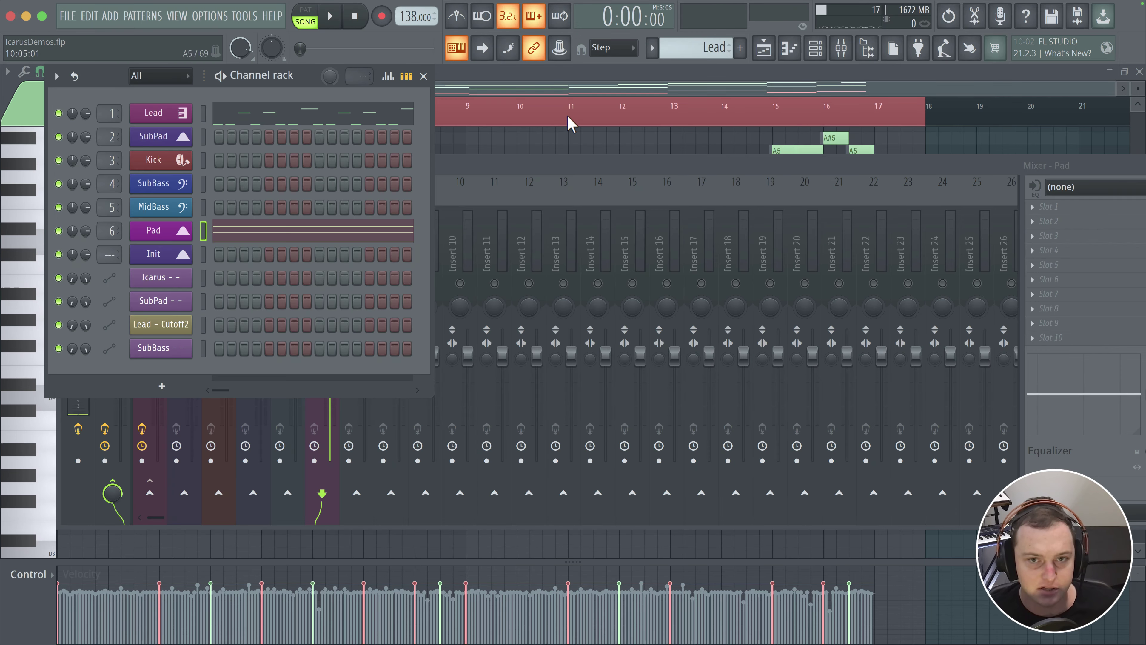
{"action": "left_click", "coordinate": [766, 50]}
{"action": "scroll", "coordinate": [611, 222], "scroll_direction": "up", "scroll_amount": 1}
{"action": "scroll", "coordinate": [540, 264], "scroll_direction": "down", "scroll_amount": 3}
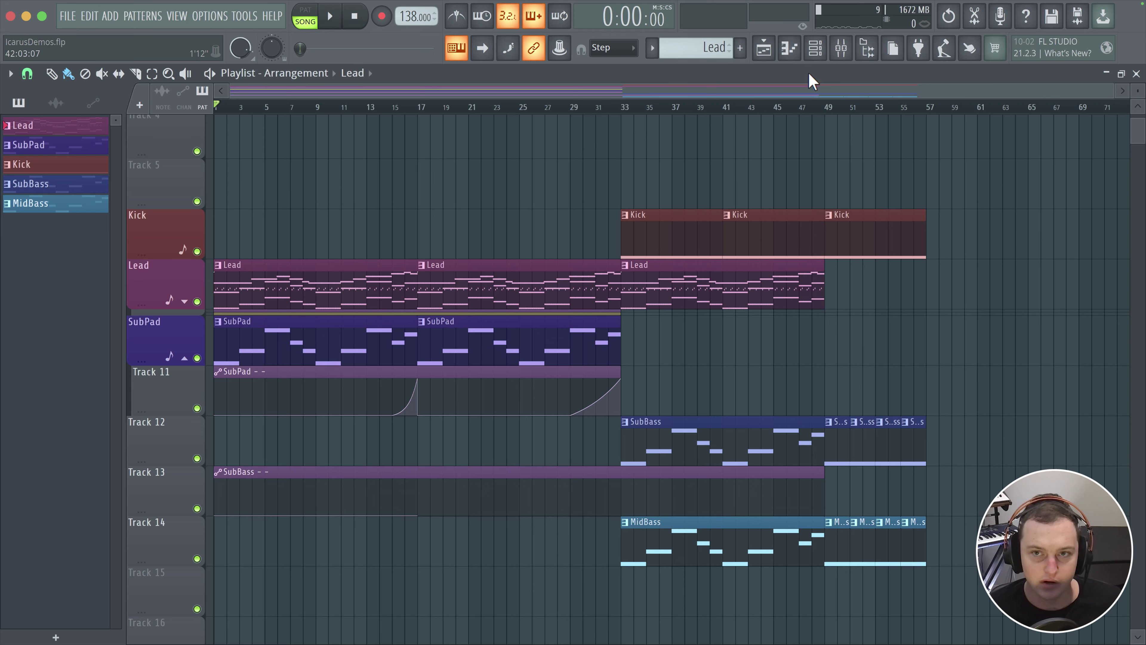
{"action": "left_click", "coordinate": [815, 48]}
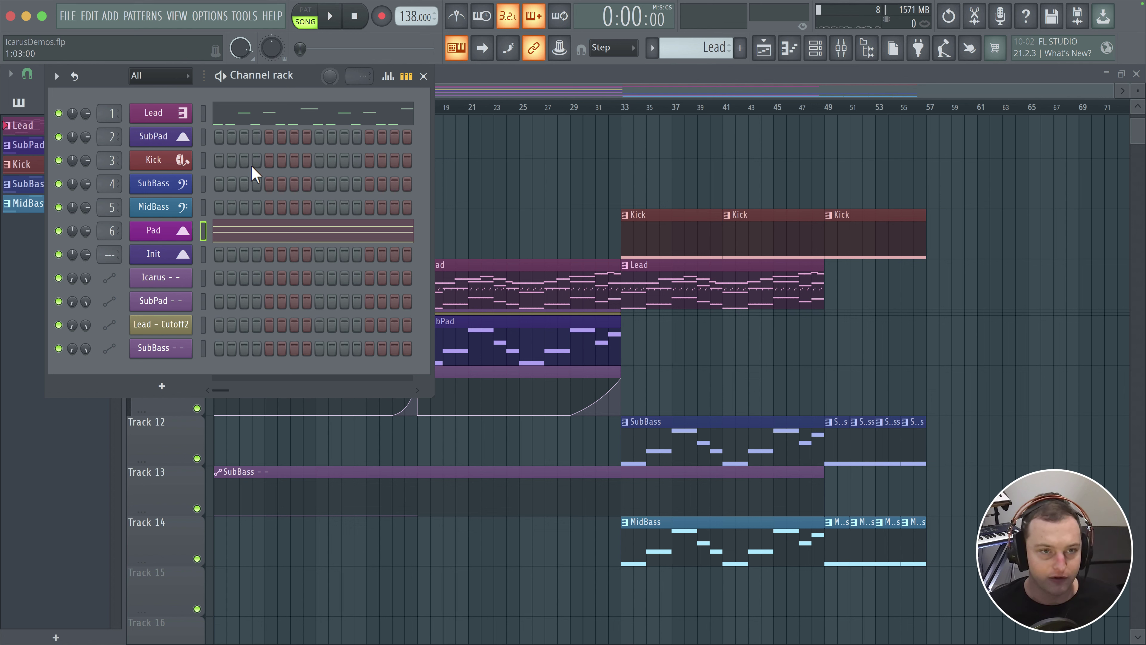
- Create a new purple pattern named Pad and paste the cut notes into its Pad channel
{"action": "left_click", "coordinate": [739, 47]}
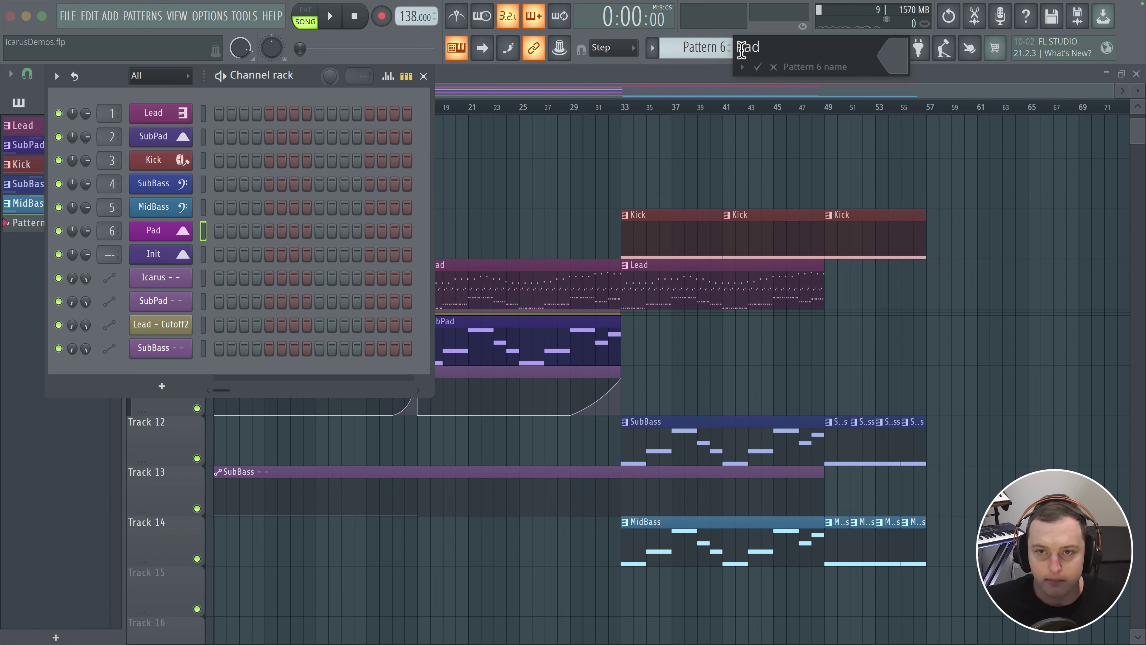
{"action": "left_click", "coordinate": [886, 55]}
{"action": "left_click", "coordinate": [904, 307]}
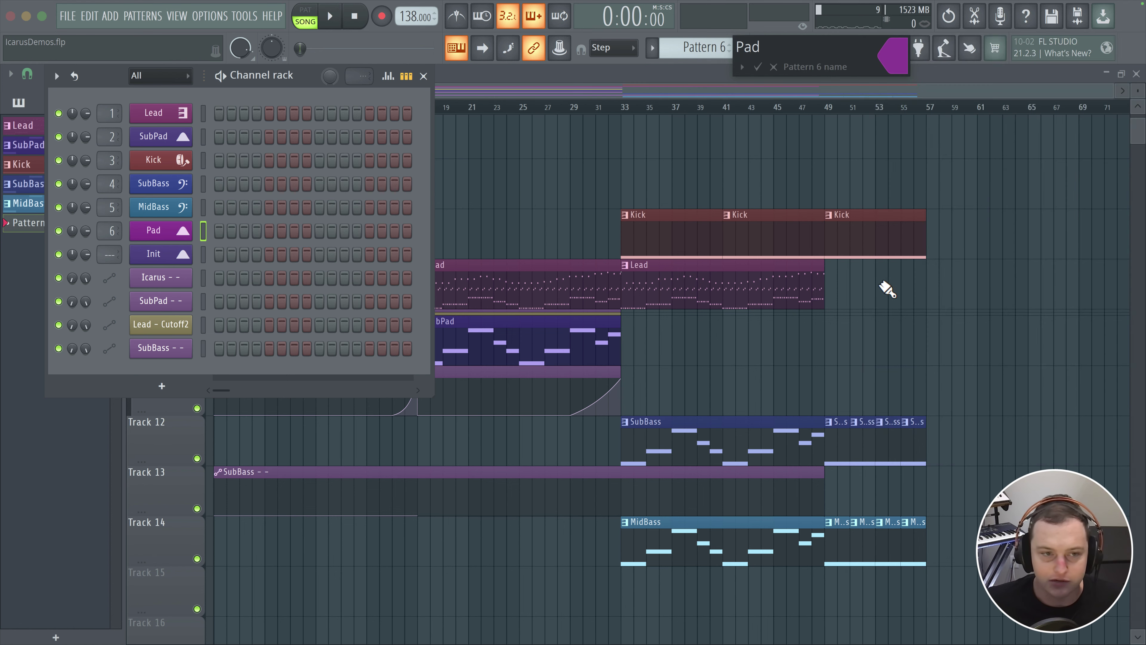
{"action": "key", "text": "Return"}
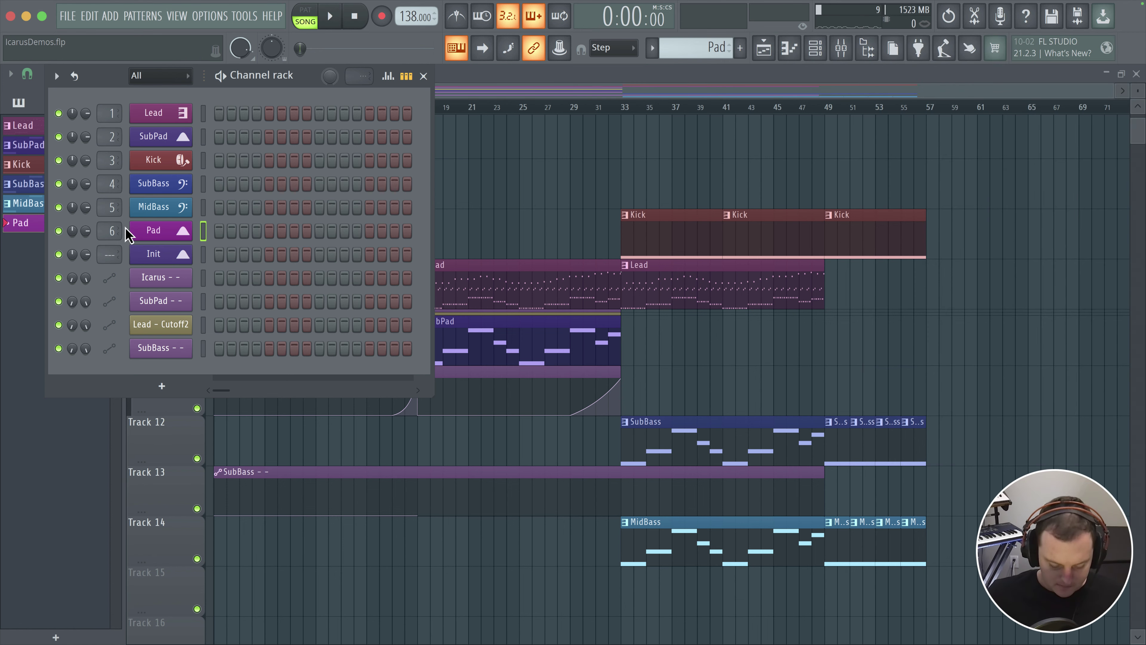
{"action": "key", "text": "super+v"}
- Place three consecutive Pad clips from bar 1 to bar 49 on a playlist track moved directly below Lead
{"action": "scroll", "coordinate": [287, 519], "scroll_direction": "down", "scroll_amount": 2}
{"action": "left_click", "coordinate": [258, 587]}
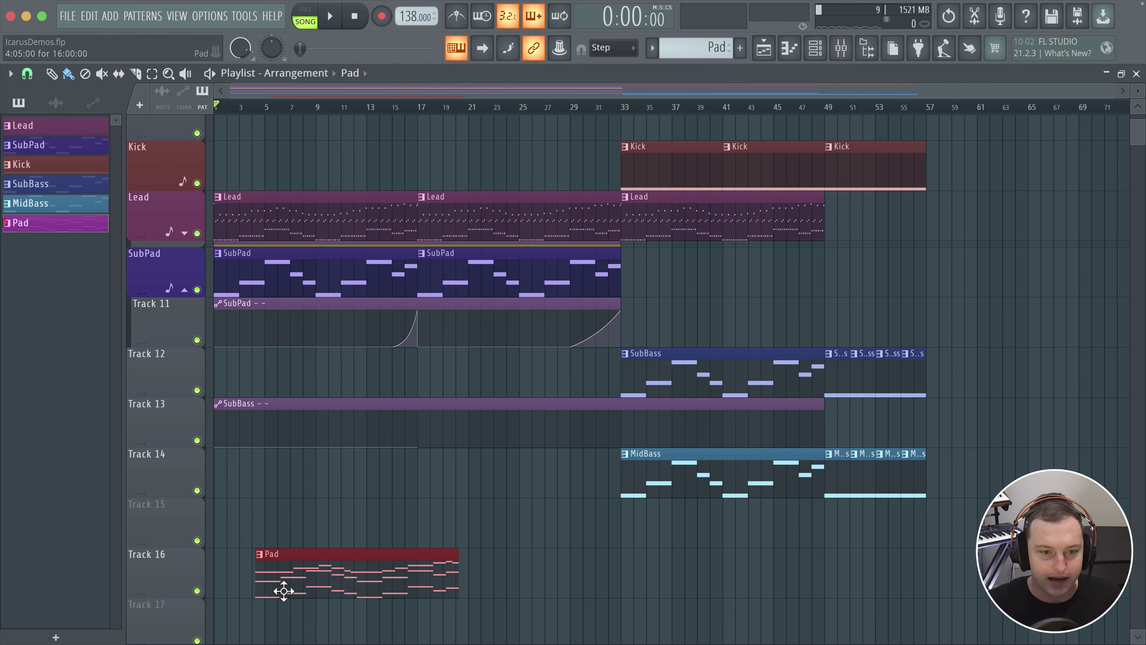
{"action": "left_click_drag", "start_coordinate": [283, 591], "coordinate": [240, 591]}
{"action": "left_click_drag", "start_coordinate": [171, 575], "coordinate": [174, 280]}
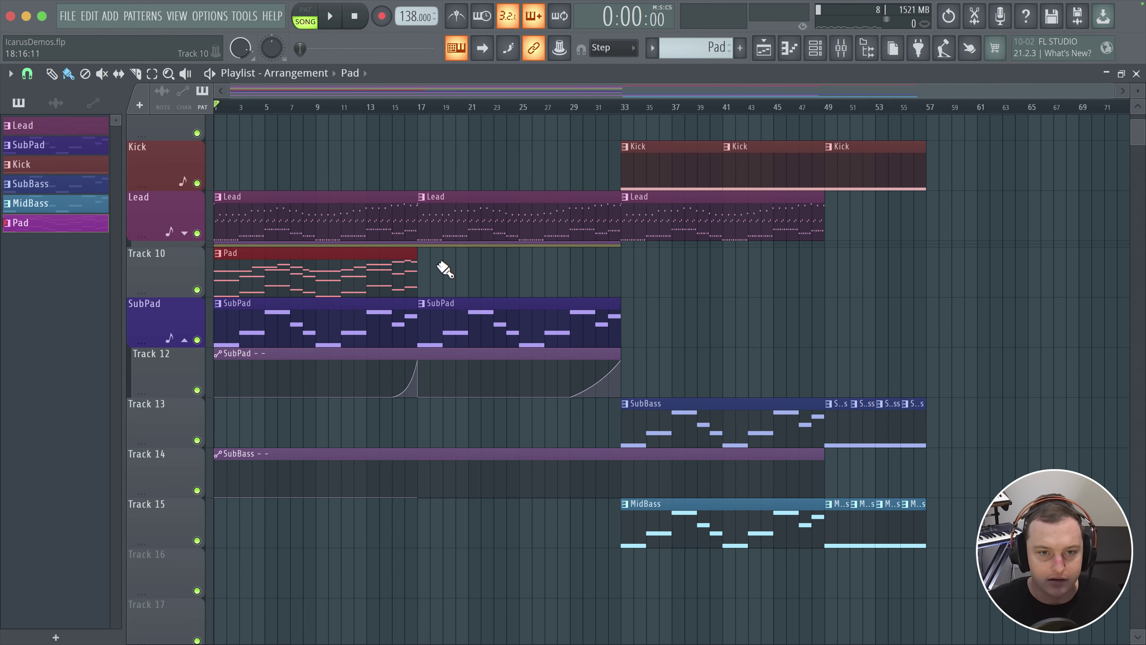
{"action": "left_click_drag", "start_coordinate": [440, 266], "coordinate": [778, 263]}
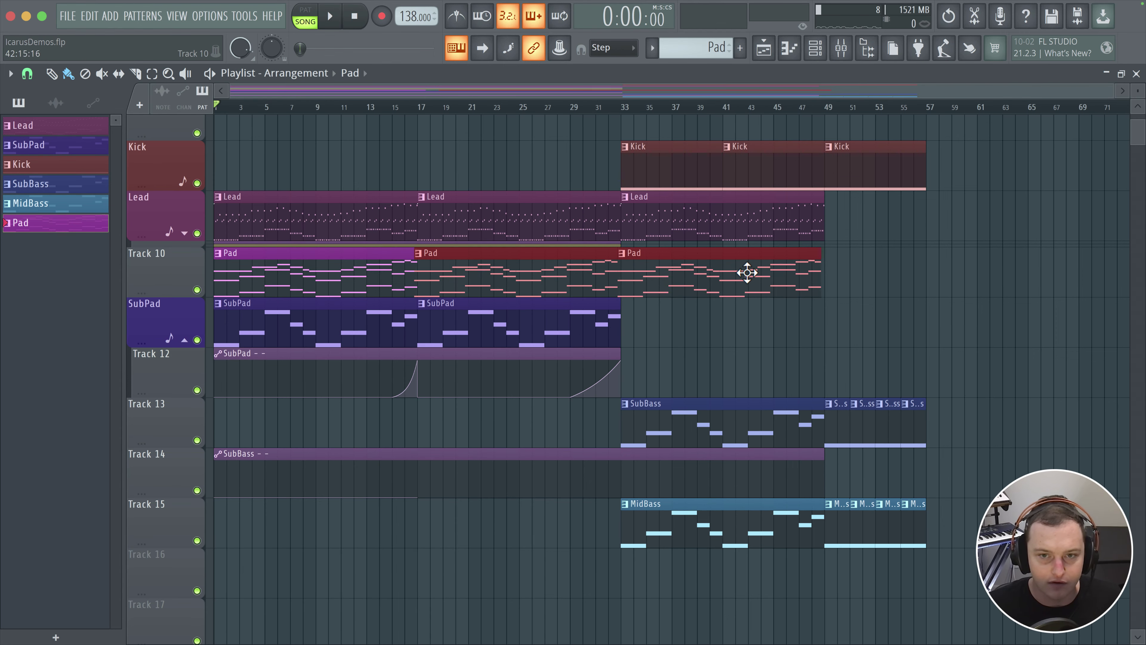
- Move the empty Track 16 up so that it sits directly beneath the Pad clips' track
{"action": "scroll", "coordinate": [616, 214], "scroll_direction": "down", "scroll_amount": 1}
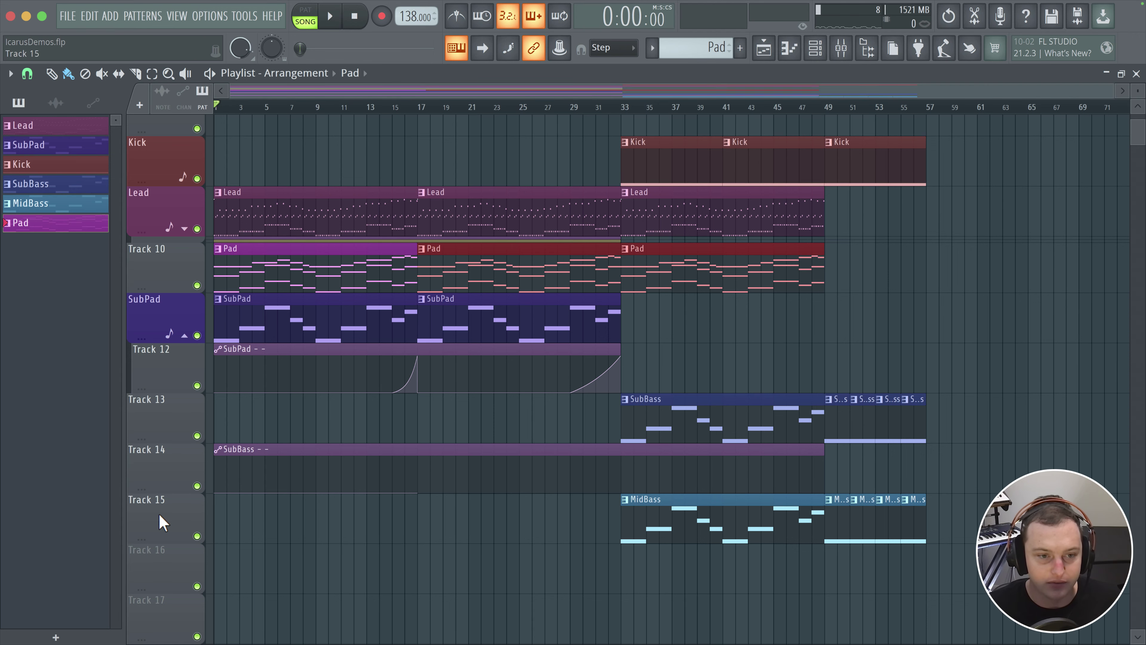
{"action": "mouse_move", "coordinate": [162, 526]}
{"action": "left_mouse_down"}
{"action": "mouse_move", "coordinate": [163, 324]}
{"action": "mouse_move", "coordinate": [163, 526]}
{"action": "left_mouse_up"}
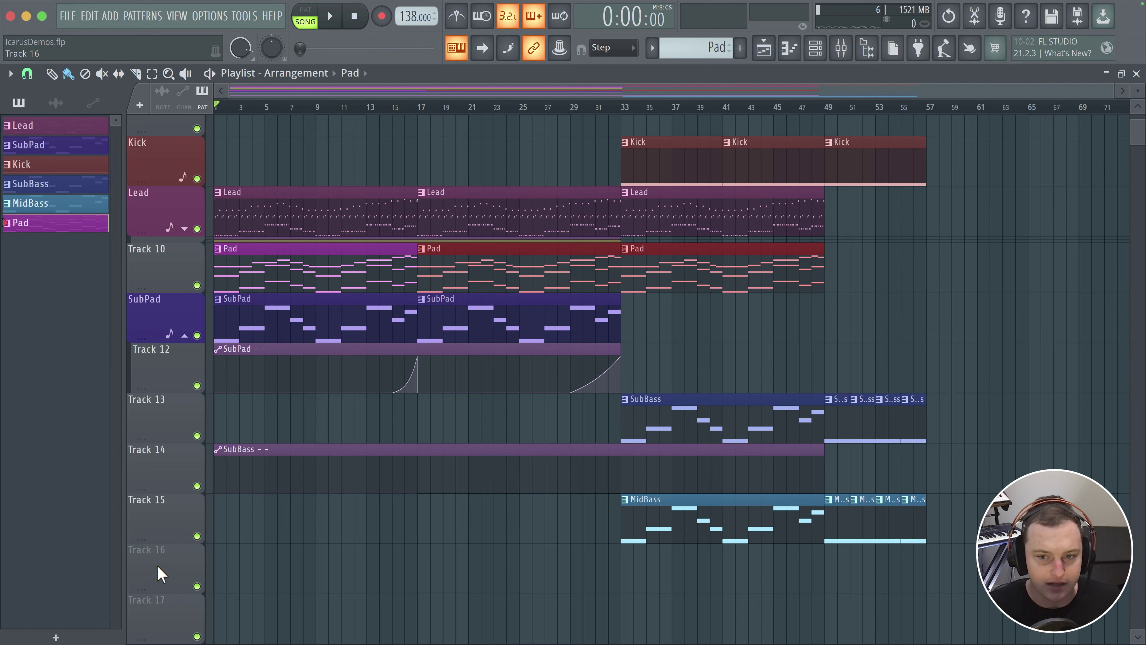
{"action": "left_click_drag", "start_coordinate": [163, 584], "coordinate": [167, 325]}
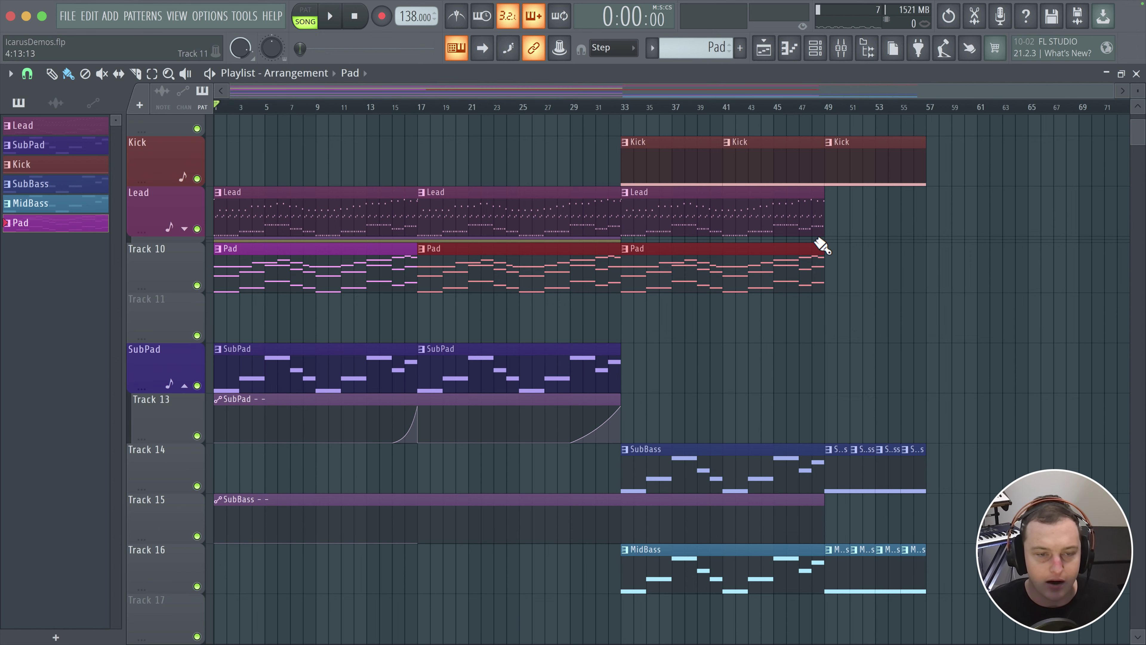
- Reopen the Pad channel's synth and turn its mod wheel all the way down to 0
{"action": "left_click", "coordinate": [841, 48]}
{"action": "left_click", "coordinate": [819, 49]}
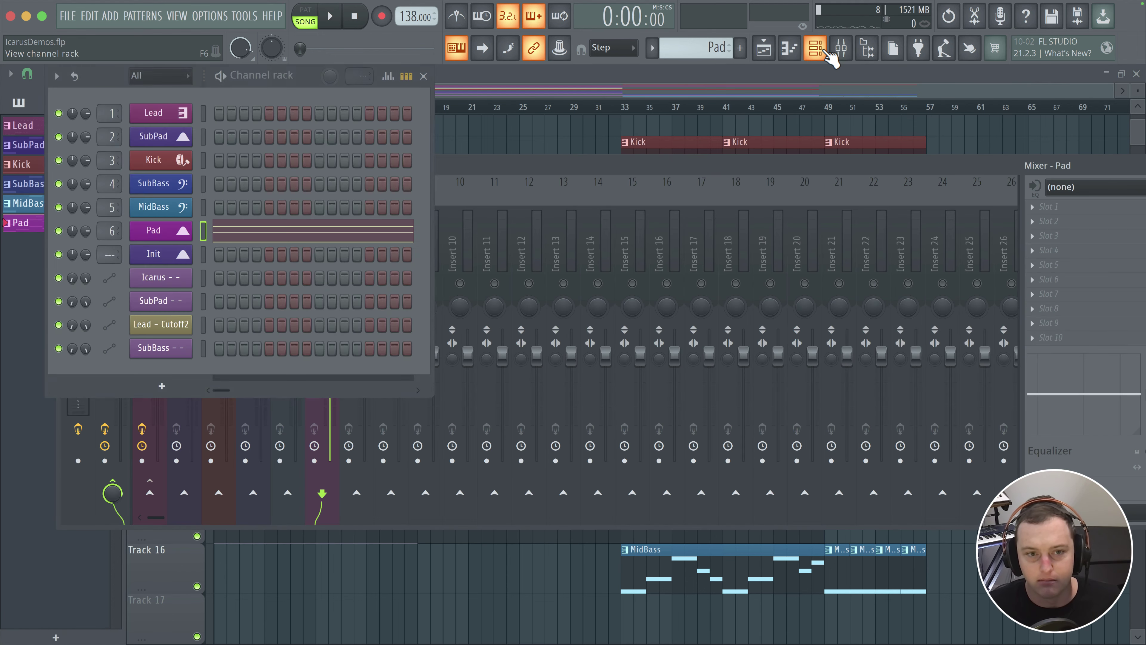
{"action": "left_click", "coordinate": [174, 232]}
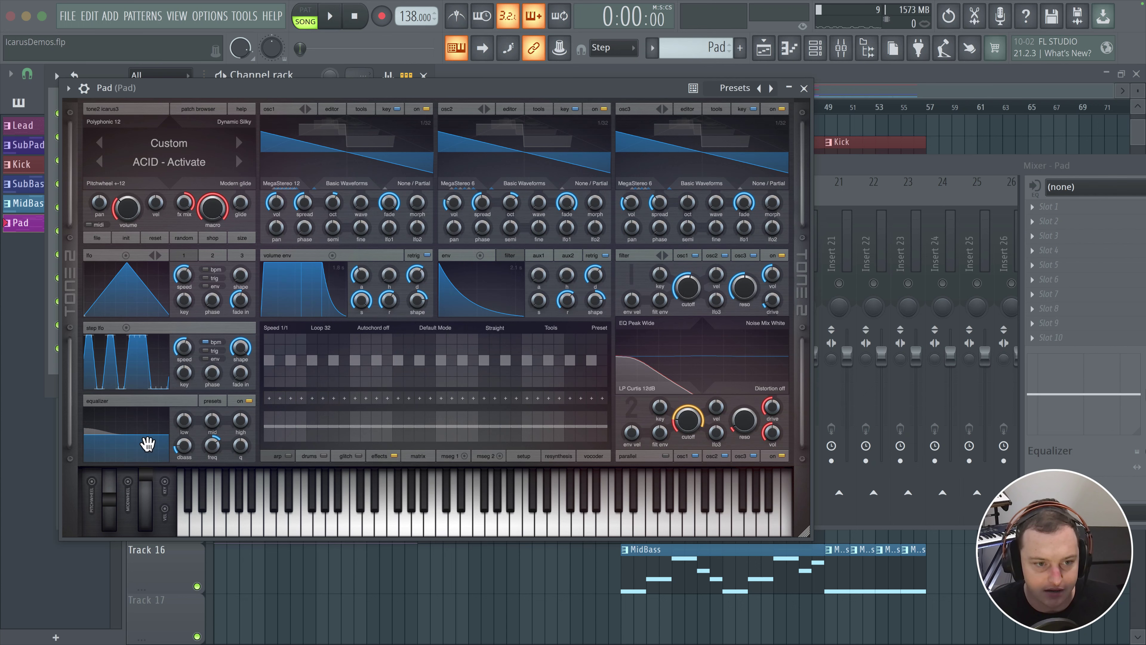
{"action": "left_click_drag", "start_coordinate": [148, 489], "coordinate": [130, 592]}
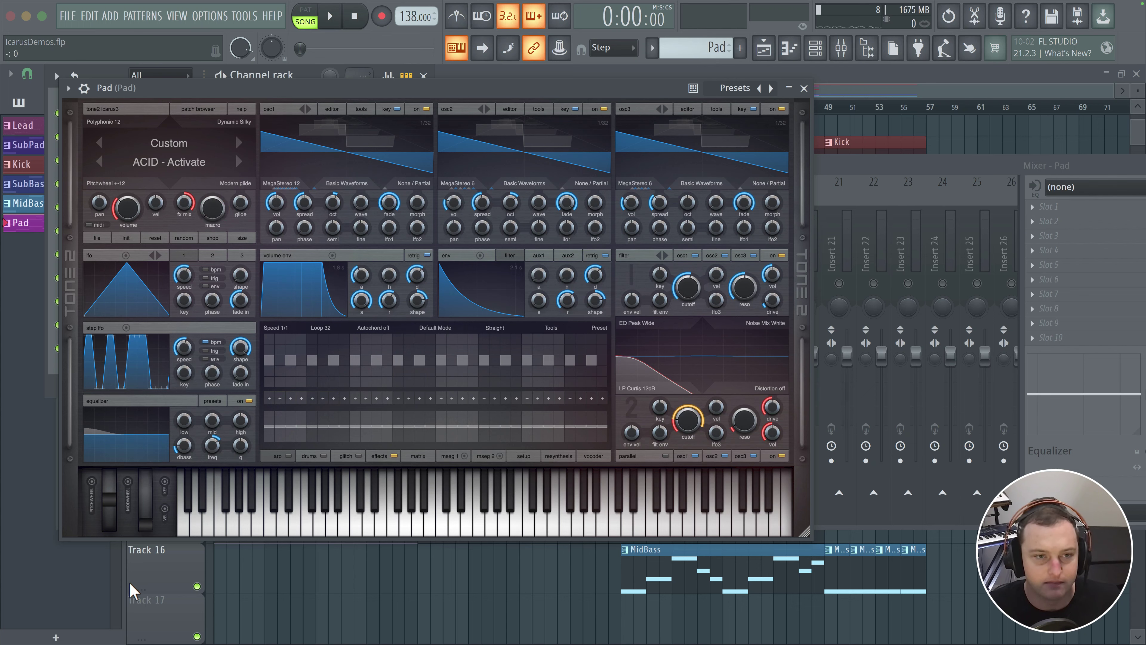
- Create an automation clip for the Pad synth's last tweaked parameter, the mod wheel, and close the synth window
{"action": "left_click", "coordinate": [244, 15]}
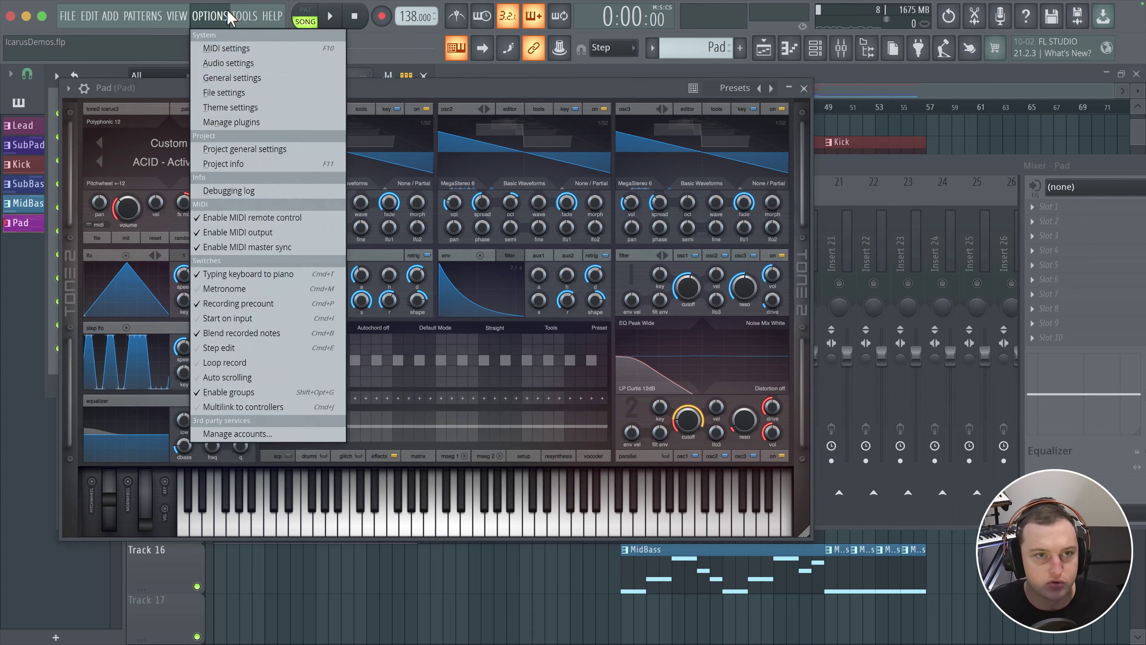
{"action": "mouse_move", "coordinate": [255, 282]}
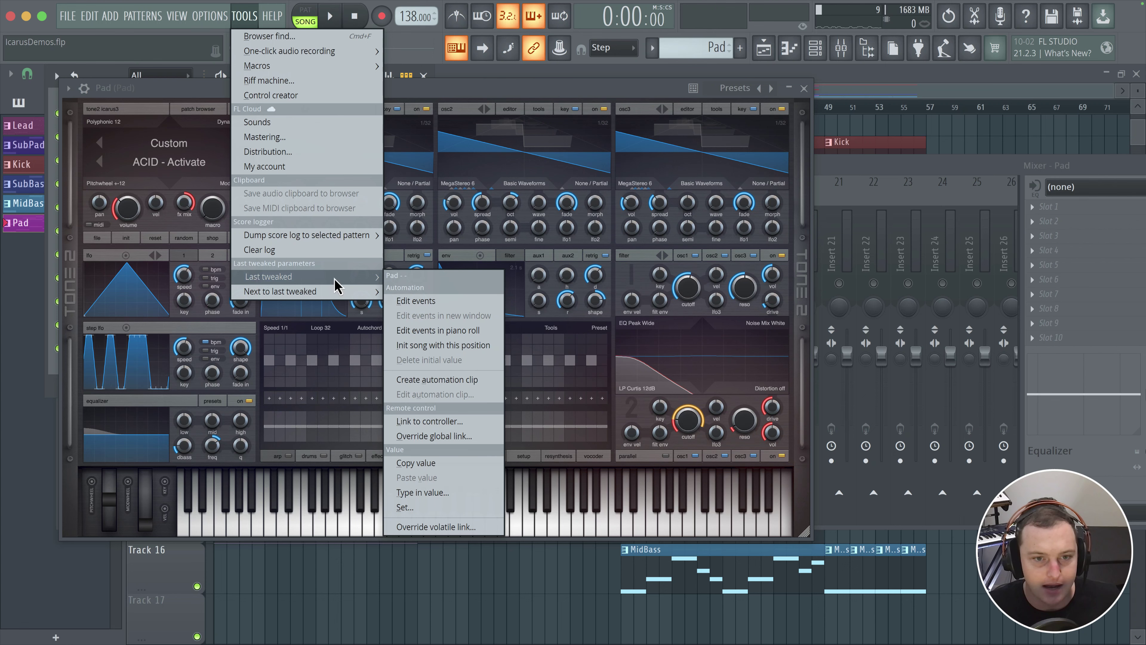
{"action": "left_click", "coordinate": [413, 380]}
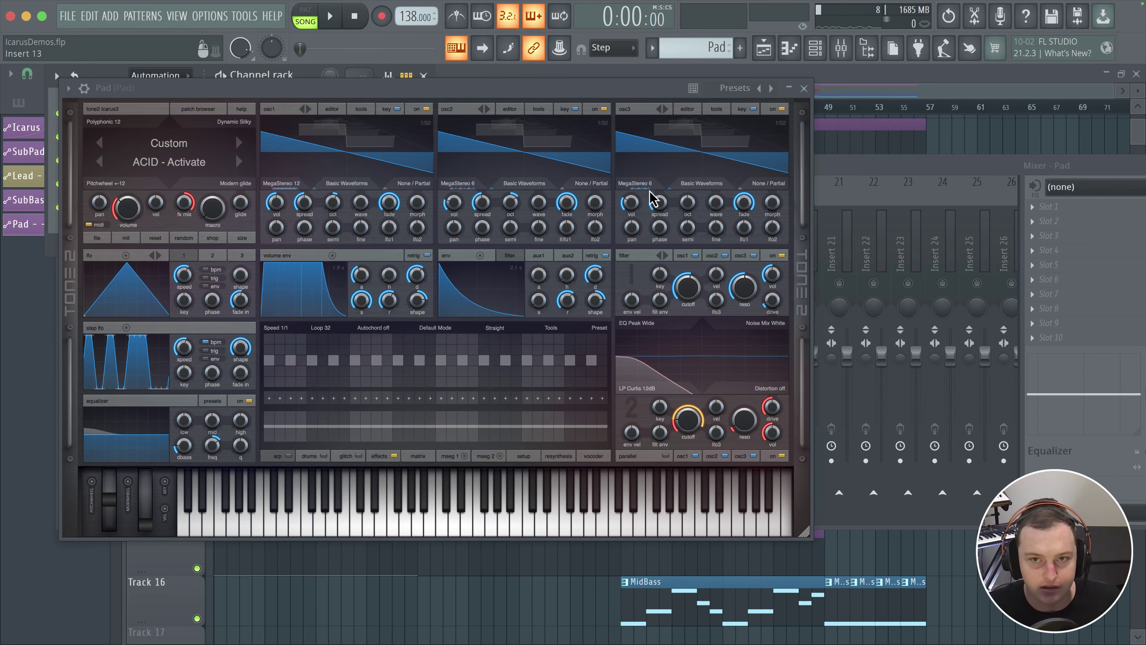
{"action": "left_click", "coordinate": [804, 88]}
- Start song playback and move the Pad automation clip from Track 5 to Track 11 below the Pad clips
{"action": "key", "text": "space"}
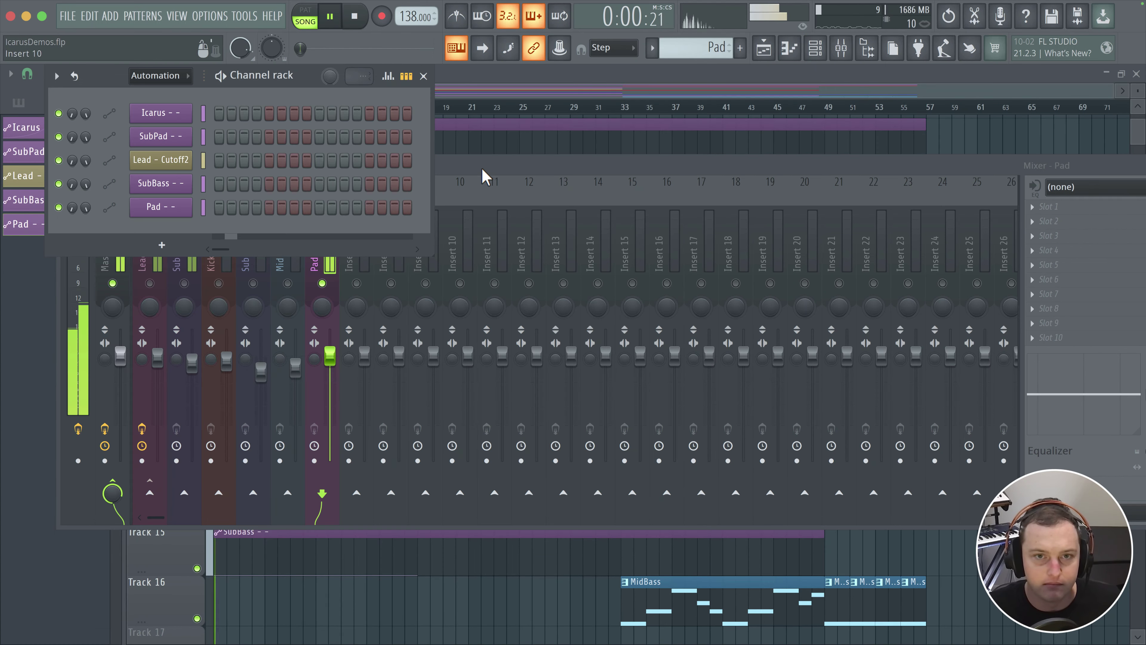
{"action": "left_click", "coordinate": [491, 96]}
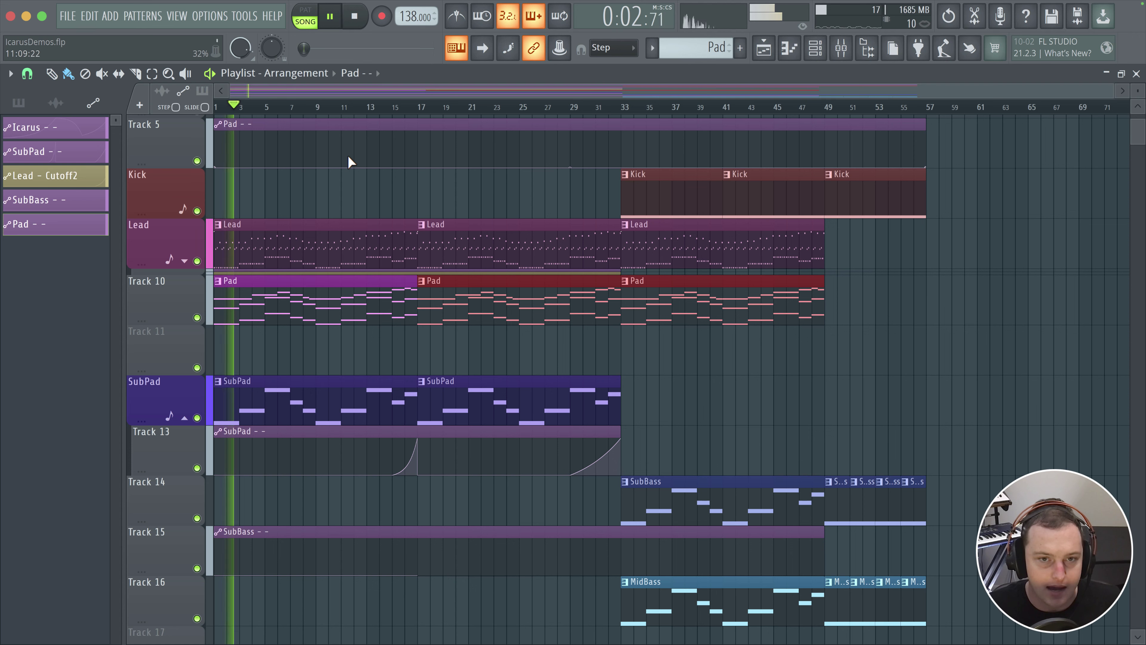
{"action": "left_click_drag", "start_coordinate": [325, 123], "coordinate": [316, 368]}
- Shape the Pad automation: rise to bar 17, dip to 40% at bar 25, peak by bar 33, hold 100% to about bar 49, fall to the end
{"action": "right_click", "coordinate": [417, 338]}
{"action": "left_click", "coordinate": [184, 260]}
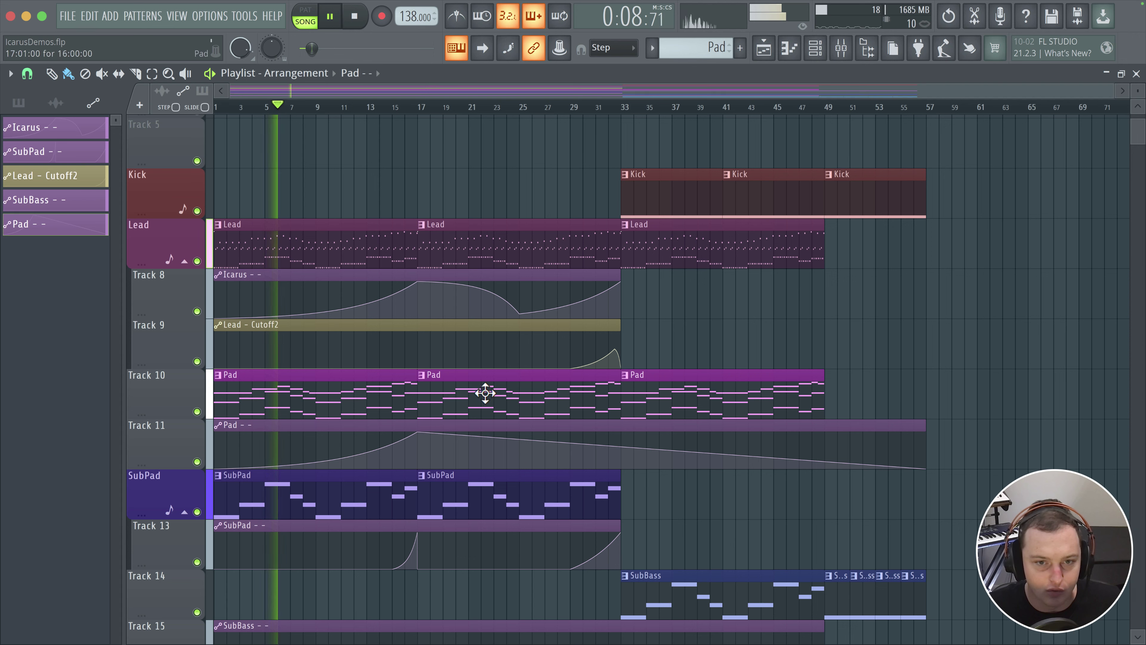
{"action": "right_click", "coordinate": [519, 439]}
{"action": "left_click_drag", "start_coordinate": [519, 439], "coordinate": [520, 454]}
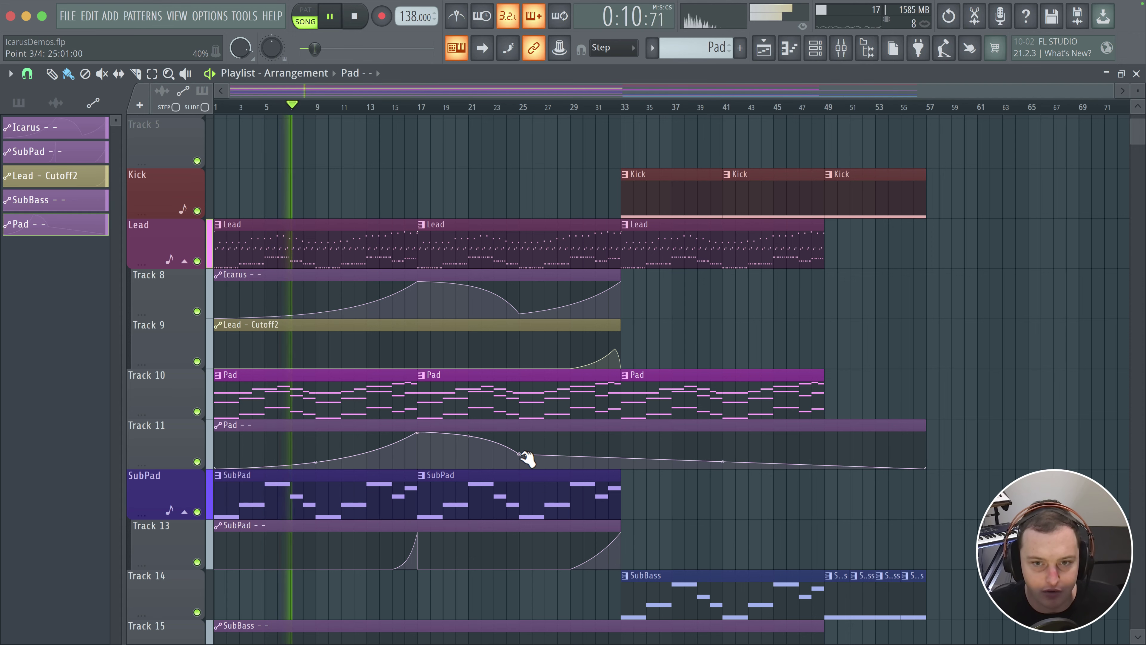
{"action": "left_click_drag", "start_coordinate": [605, 457], "coordinate": [621, 432]}
{"action": "left_click_drag", "start_coordinate": [722, 461], "coordinate": [821, 433]}
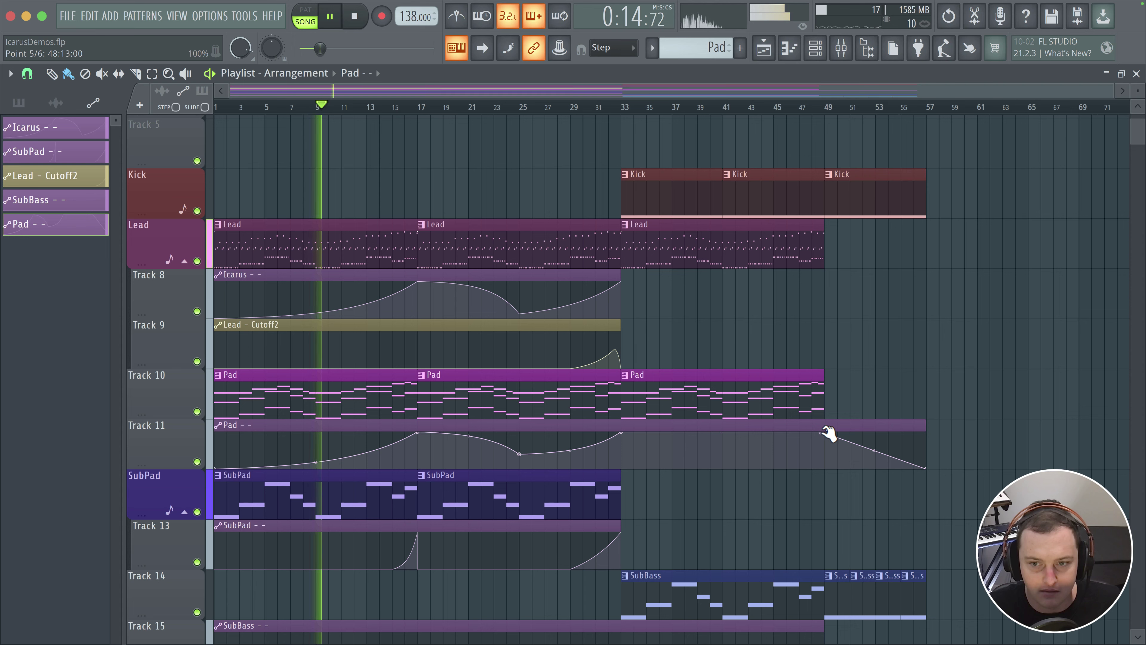
- Stop playback, unmute all tracks in the mixer, and play the song from the start
{"action": "key", "text": "space"}
{"action": "left_click", "coordinate": [841, 48]}
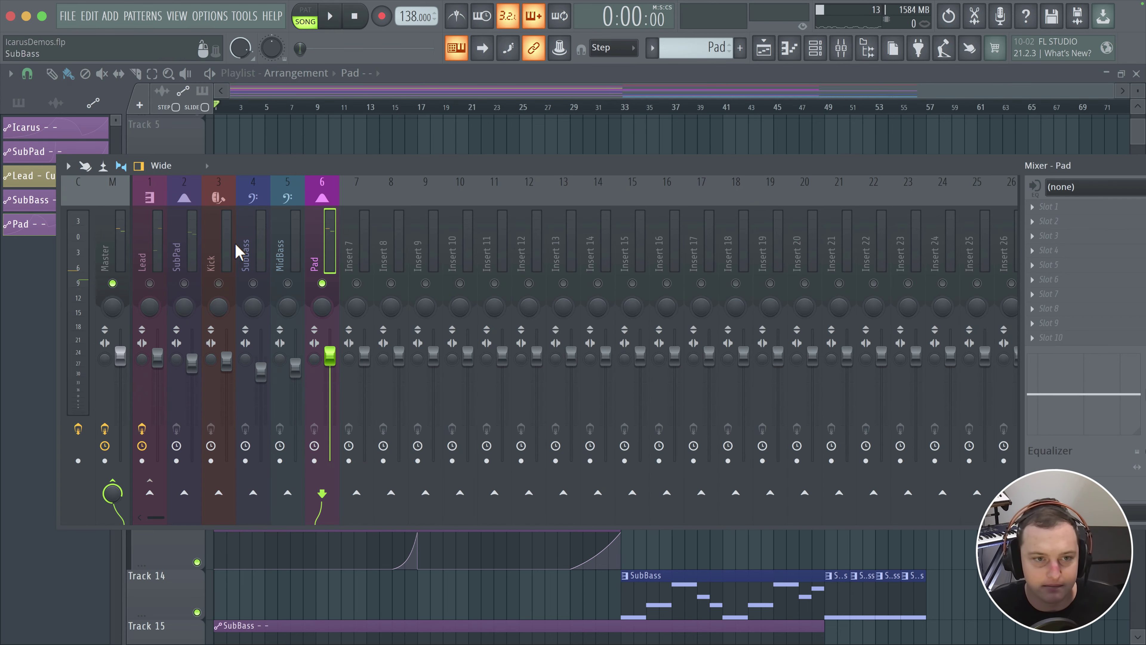
{"action": "right_click", "coordinate": [182, 283]}
{"action": "key", "text": "space"}
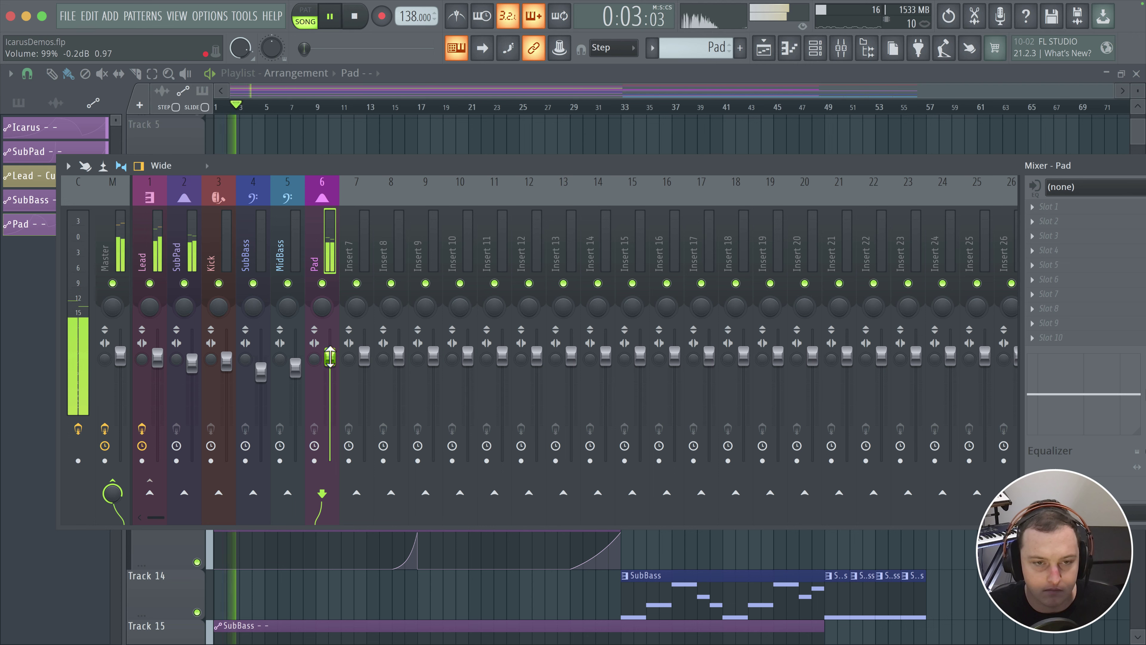
- Show all channels in the channel rack, open the Pad channel's synth, and place its window beside the rack
{"action": "left_click", "coordinate": [816, 47]}
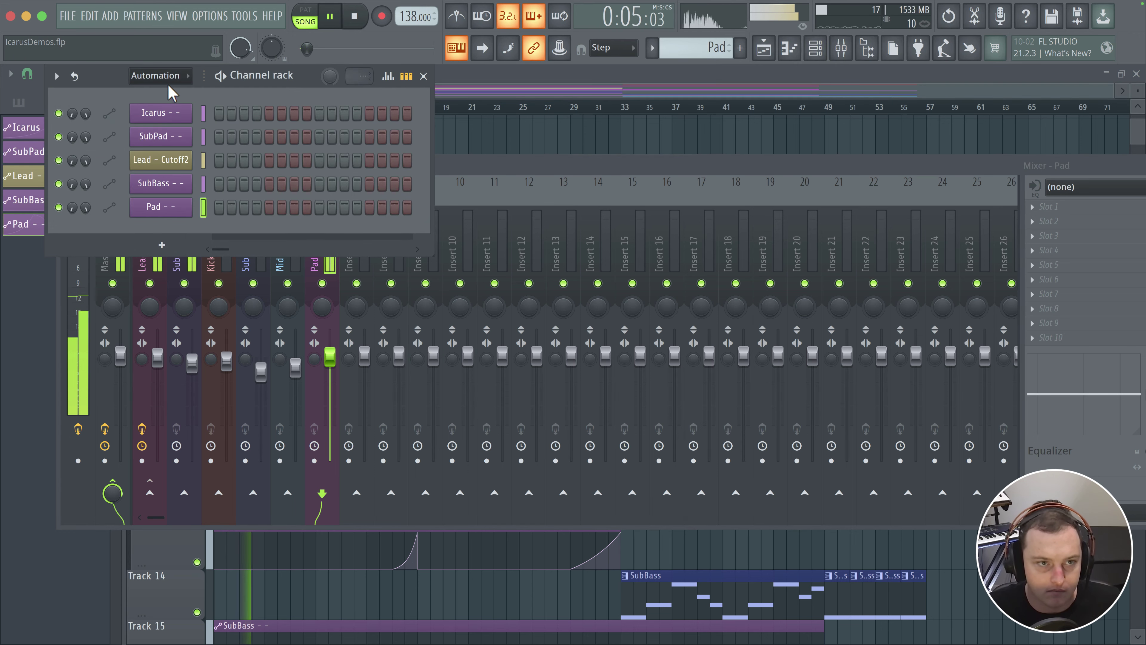
{"action": "left_click", "coordinate": [158, 75]}
{"action": "left_click", "coordinate": [178, 96]}
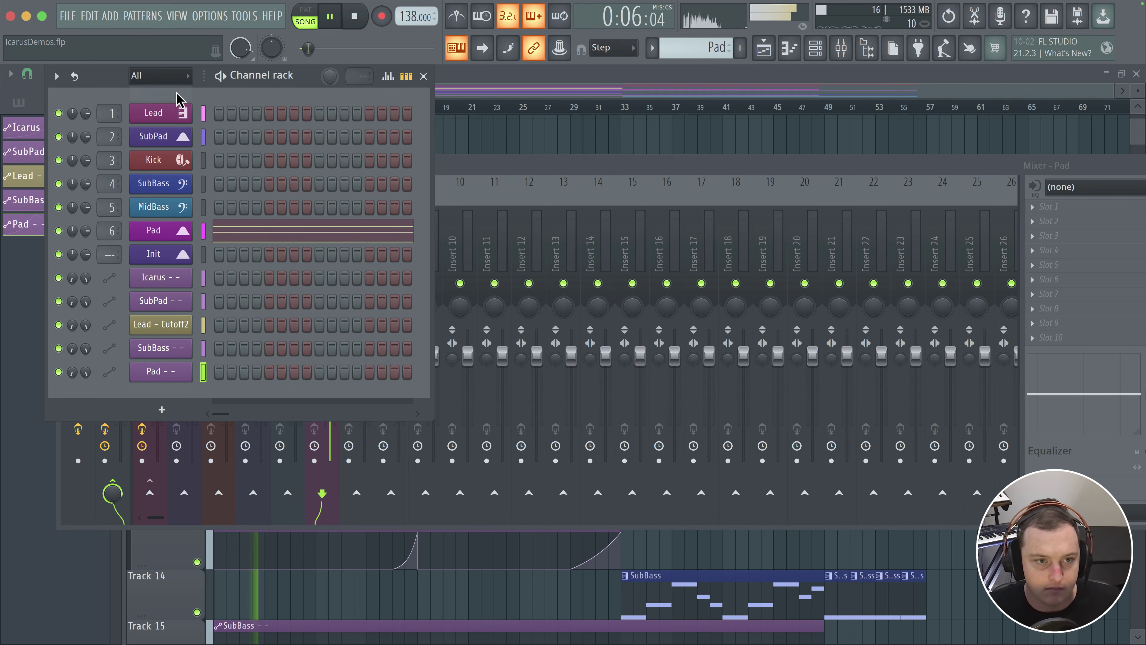
{"action": "left_click", "coordinate": [164, 237]}
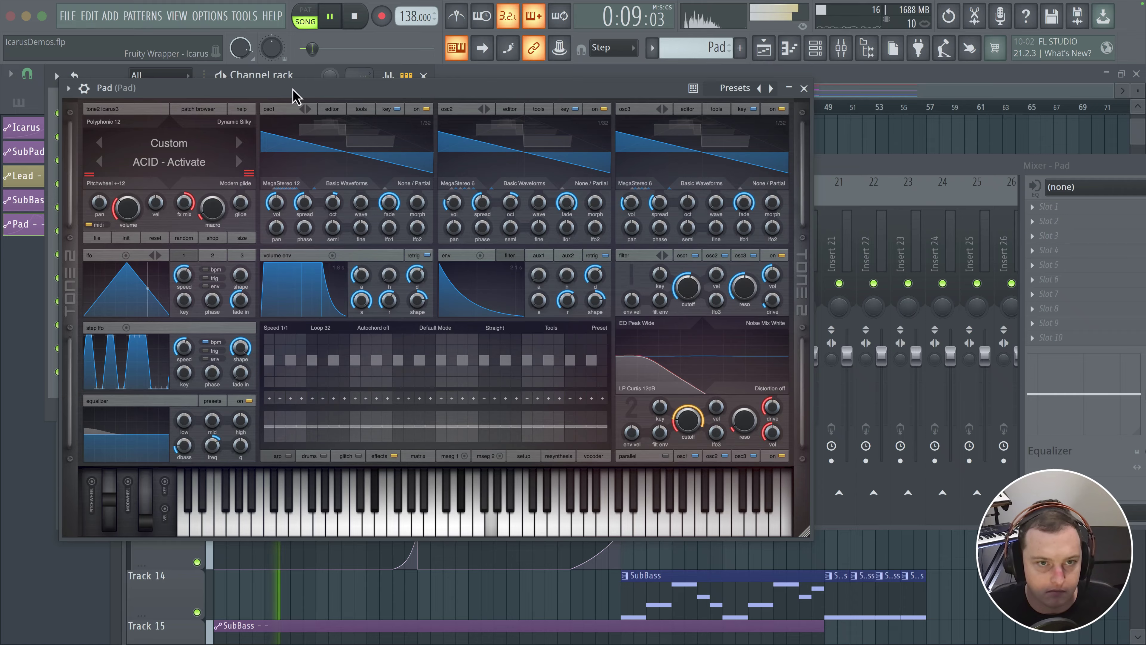
{"action": "left_click_drag", "start_coordinate": [293, 95], "coordinate": [628, 94]}
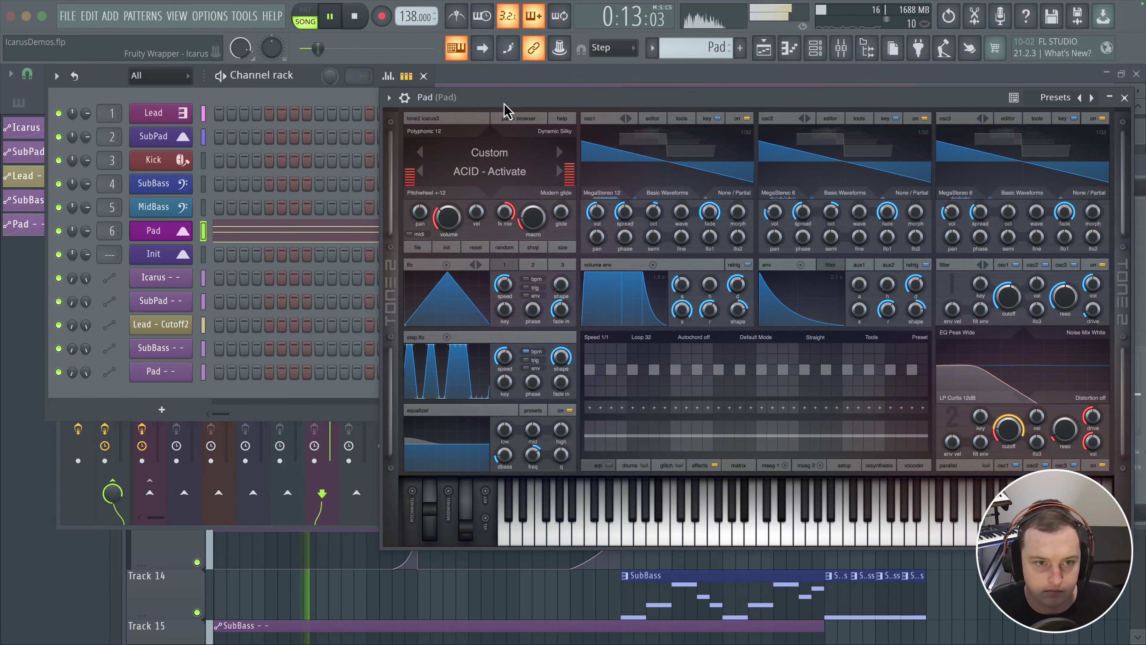
{"action": "left_click", "coordinate": [640, 79]}
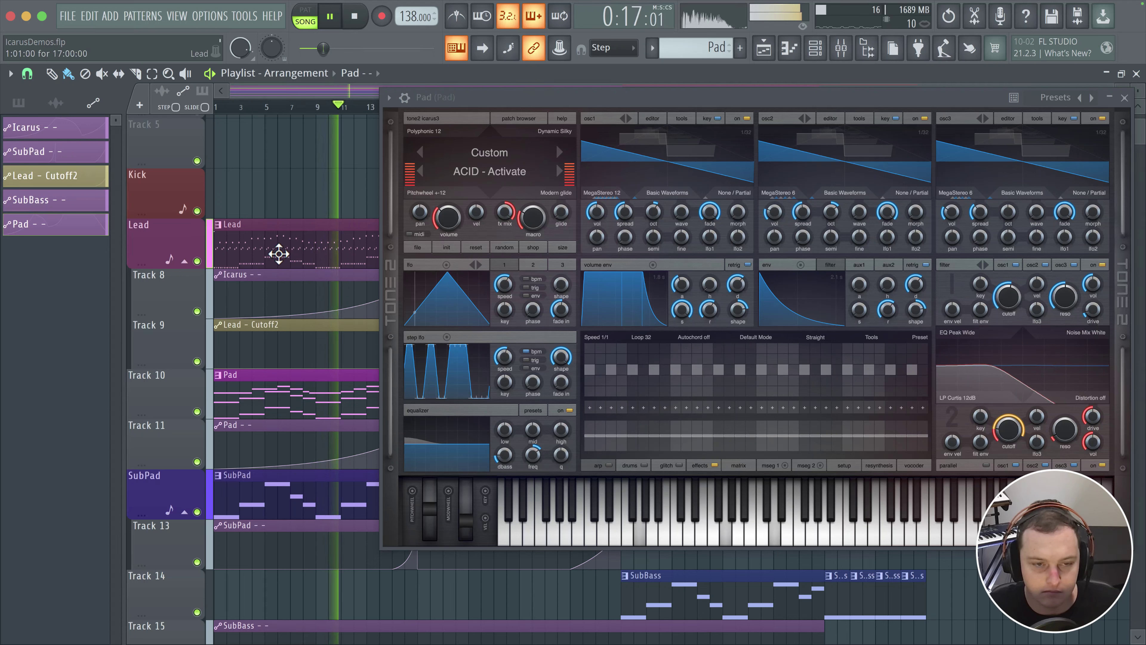
{"action": "left_click_drag", "start_coordinate": [315, 311], "coordinate": [314, 309]}
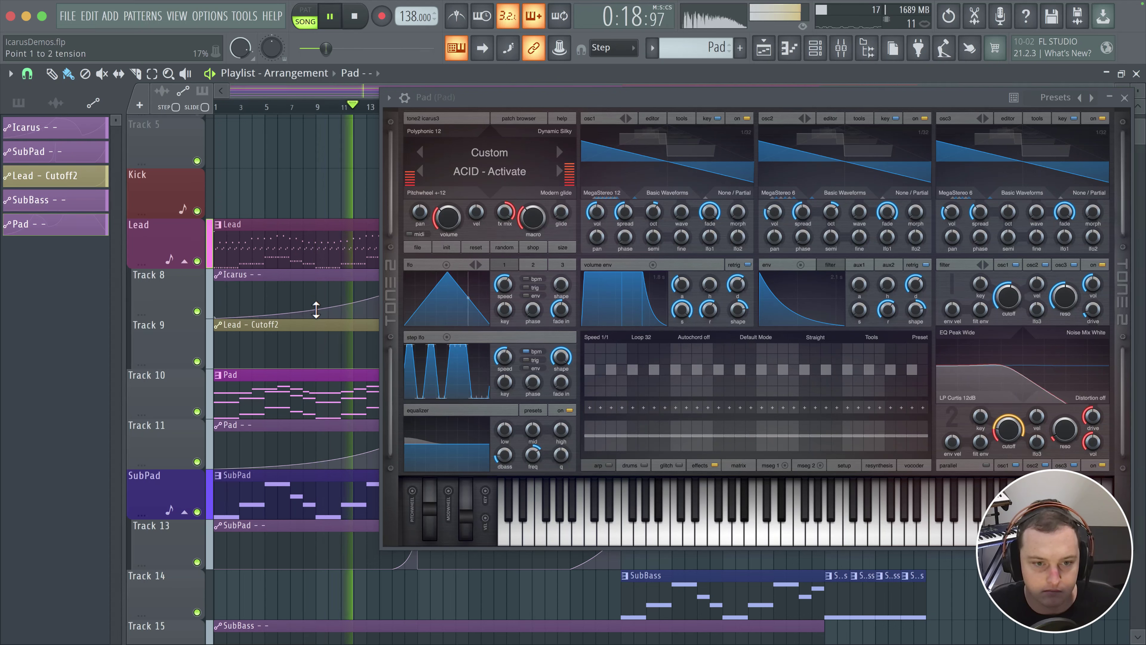
{"action": "key", "text": "super+z"}
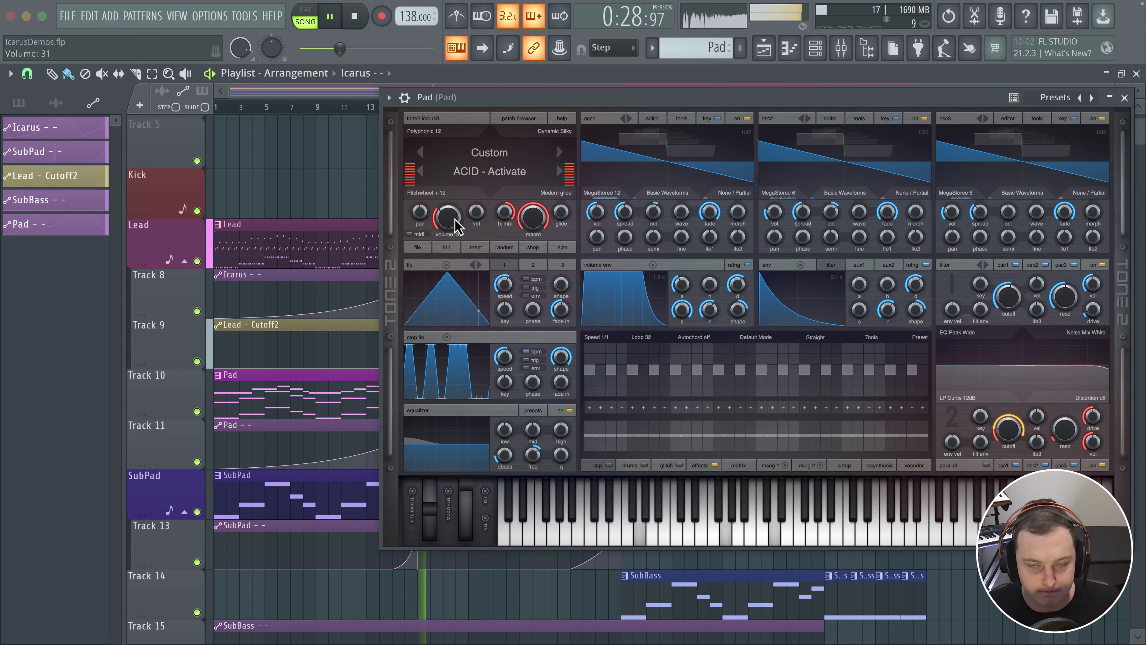
- Lower the volume of the Pad track in the mixer while the song plays
{"action": "left_click", "coordinate": [850, 49]}
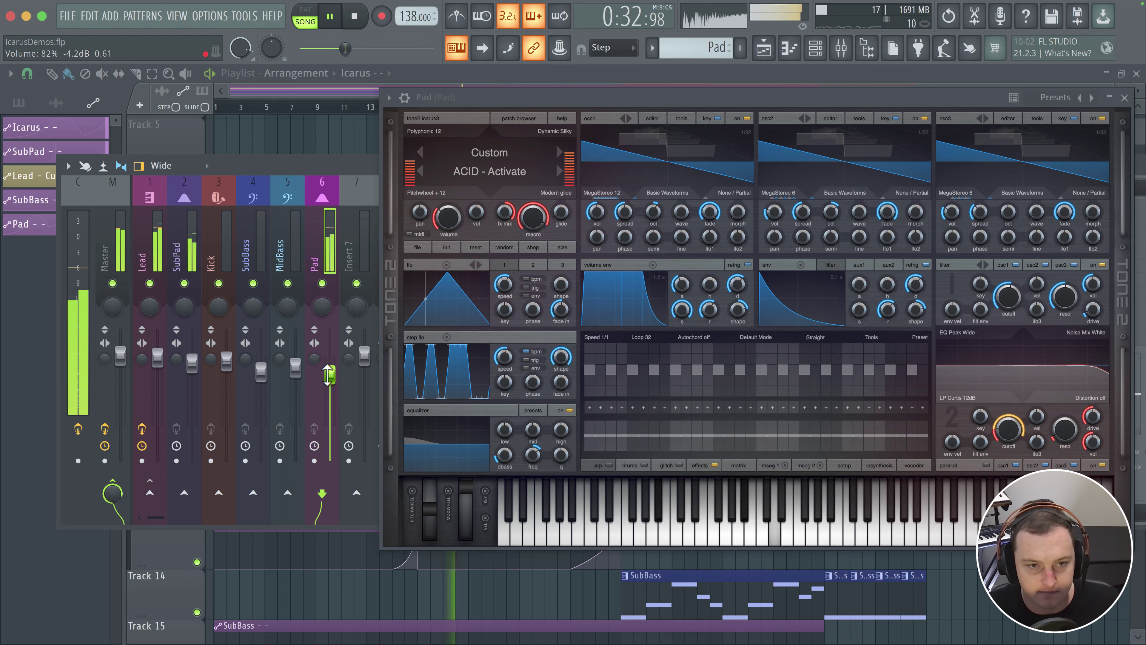
{"action": "left_click_drag", "start_coordinate": [328, 374], "coordinate": [326, 383]}
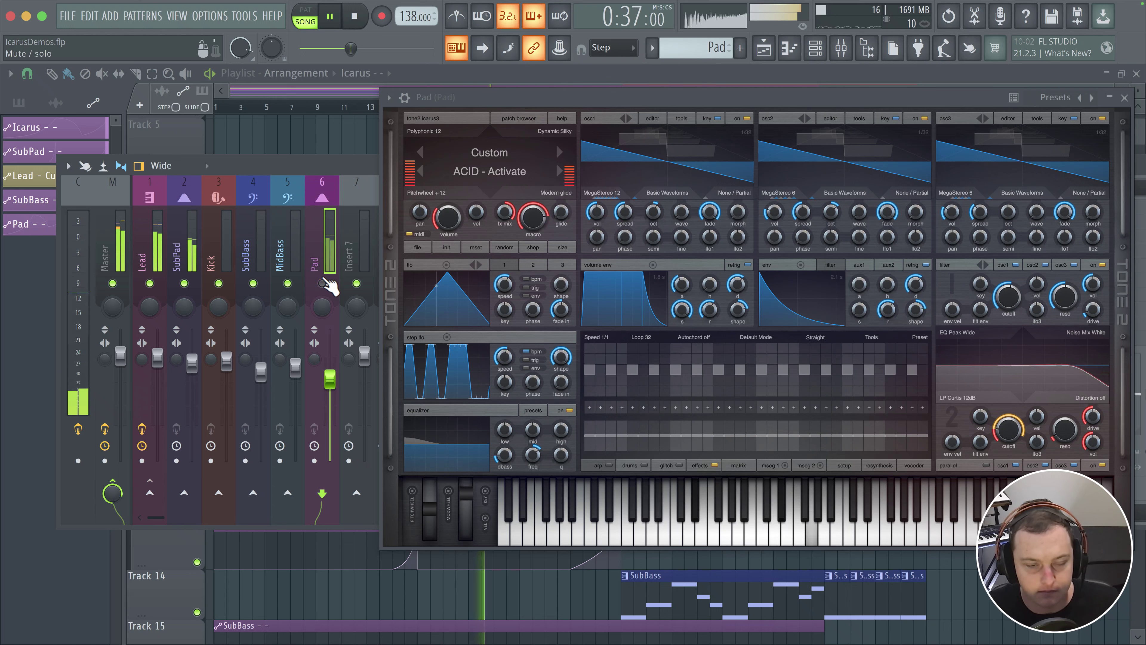
- Close the Pad synth and lower the Pad automation's point at bar 25 to 33%
{"action": "left_click", "coordinate": [389, 74]}
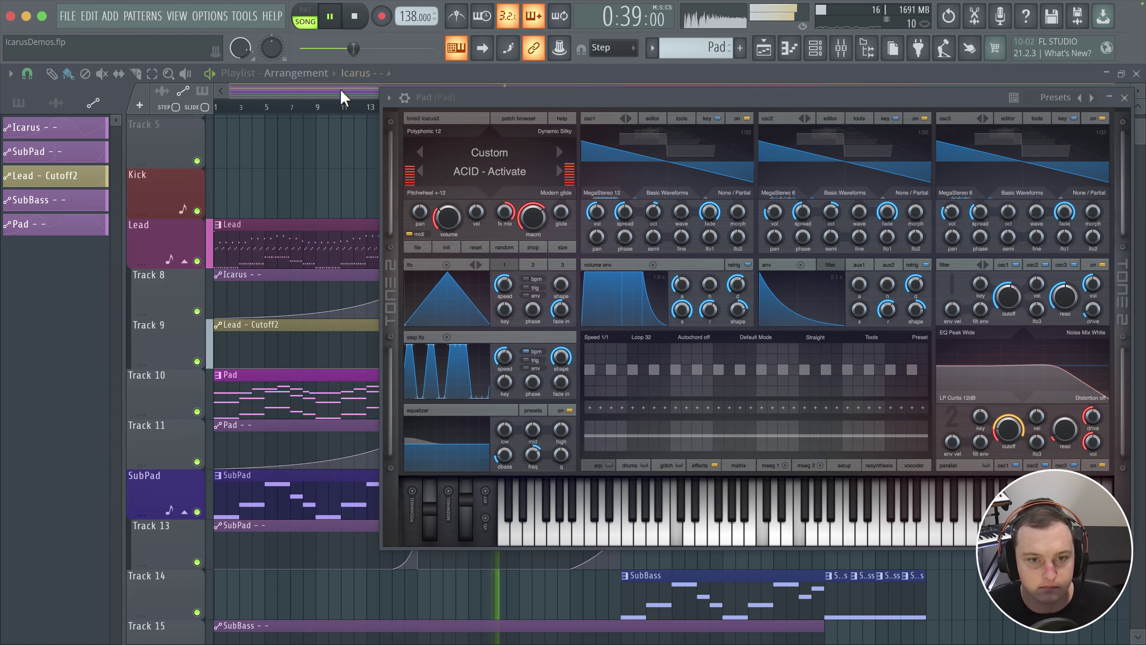
{"action": "left_click", "coordinate": [1125, 98]}
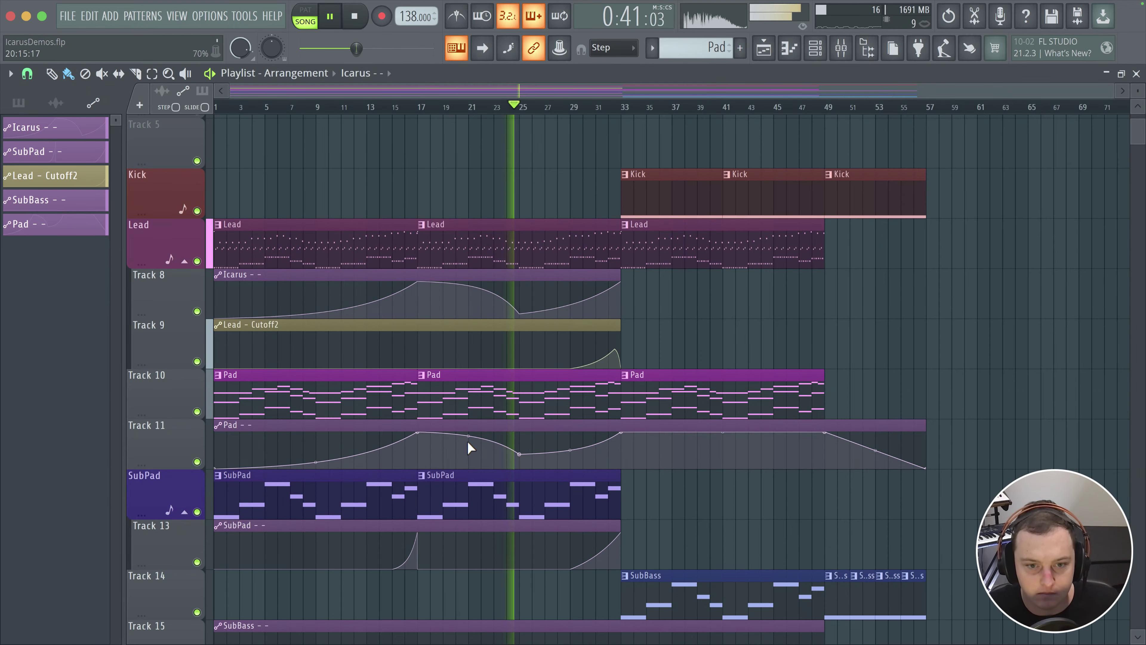
{"action": "left_click_drag", "start_coordinate": [520, 454], "coordinate": [523, 459]}
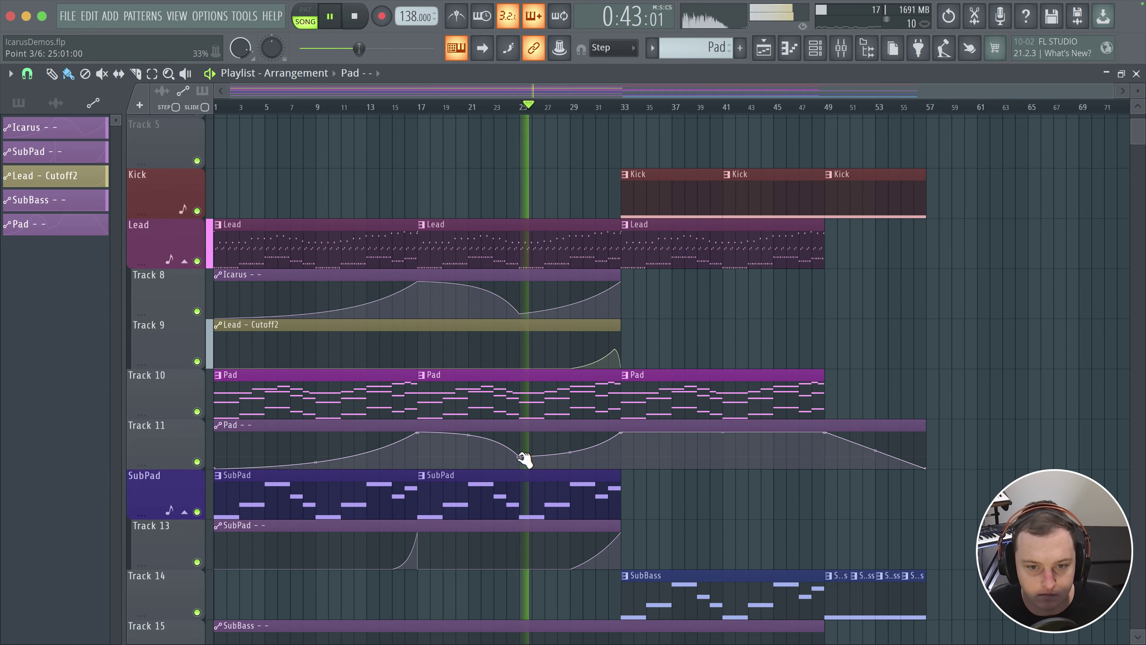
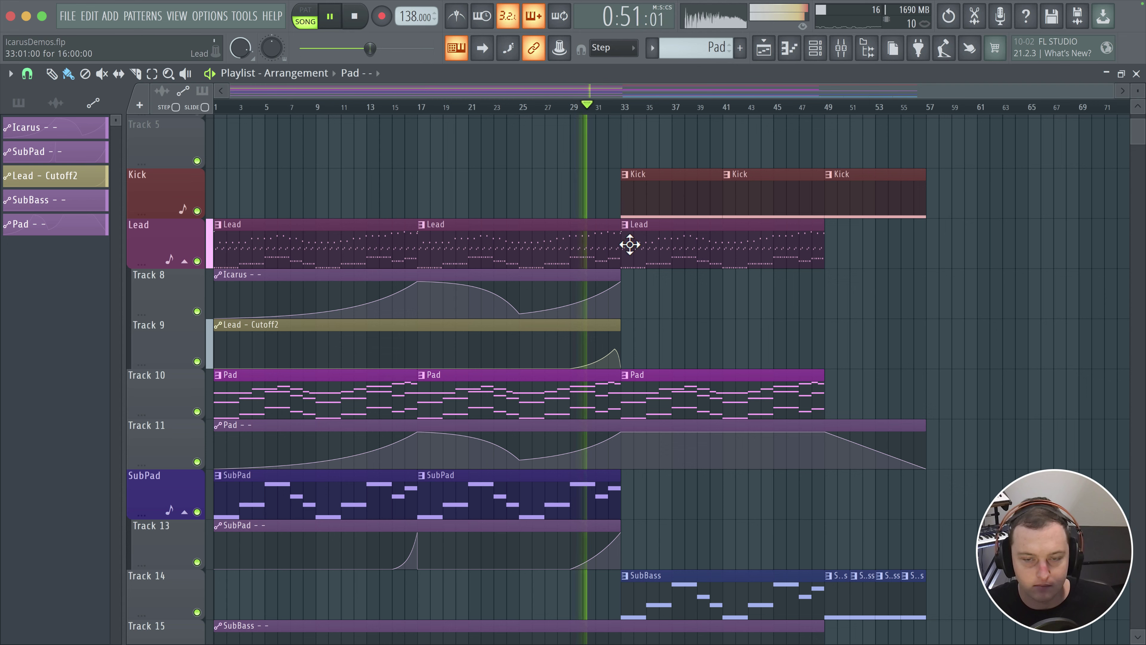
- Check the Pad's level against the other mixer tracks while playing into the bar 33 section, and stop playback
{"action": "left_click", "coordinate": [842, 49]}
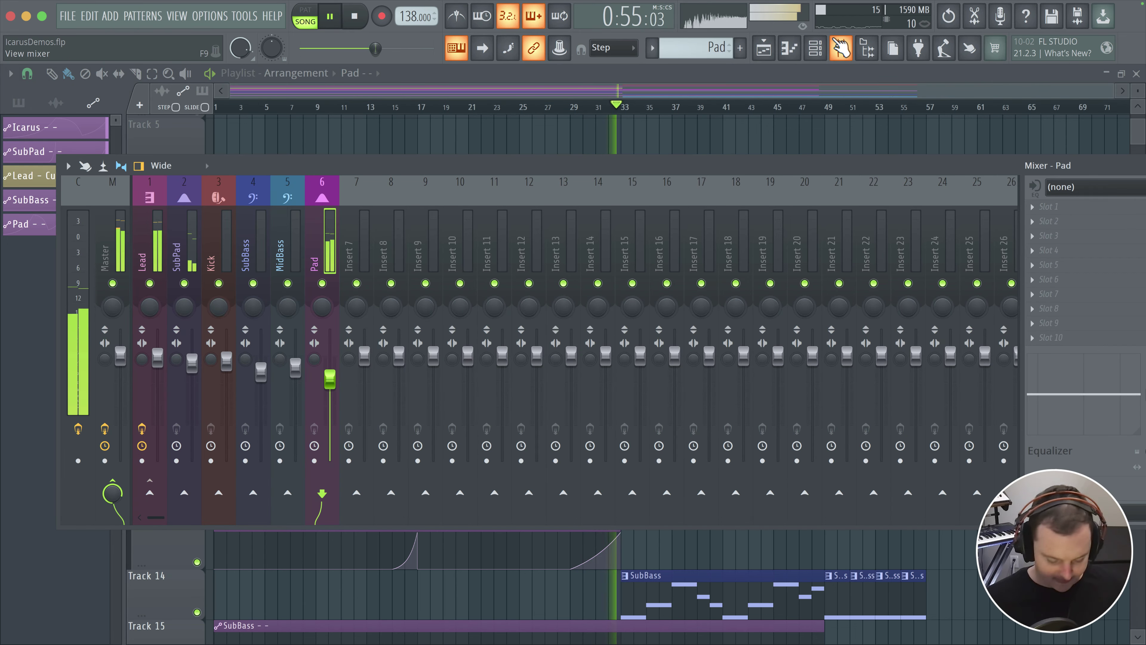
{"action": "left_click", "coordinate": [842, 49]}
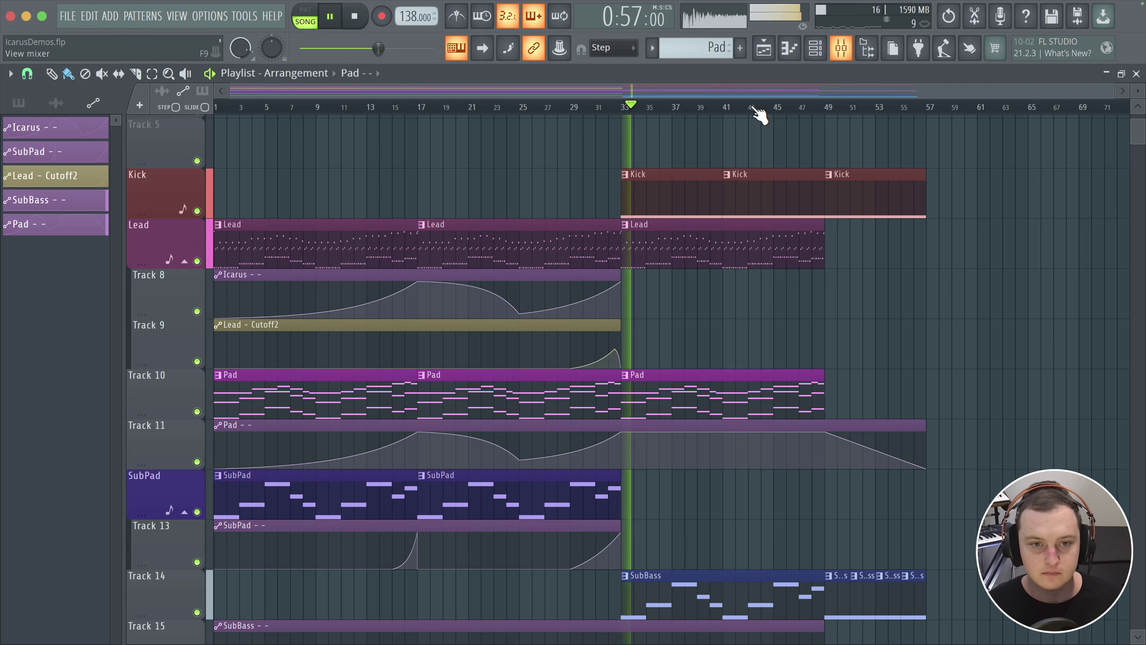
{"action": "left_click", "coordinate": [841, 49]}
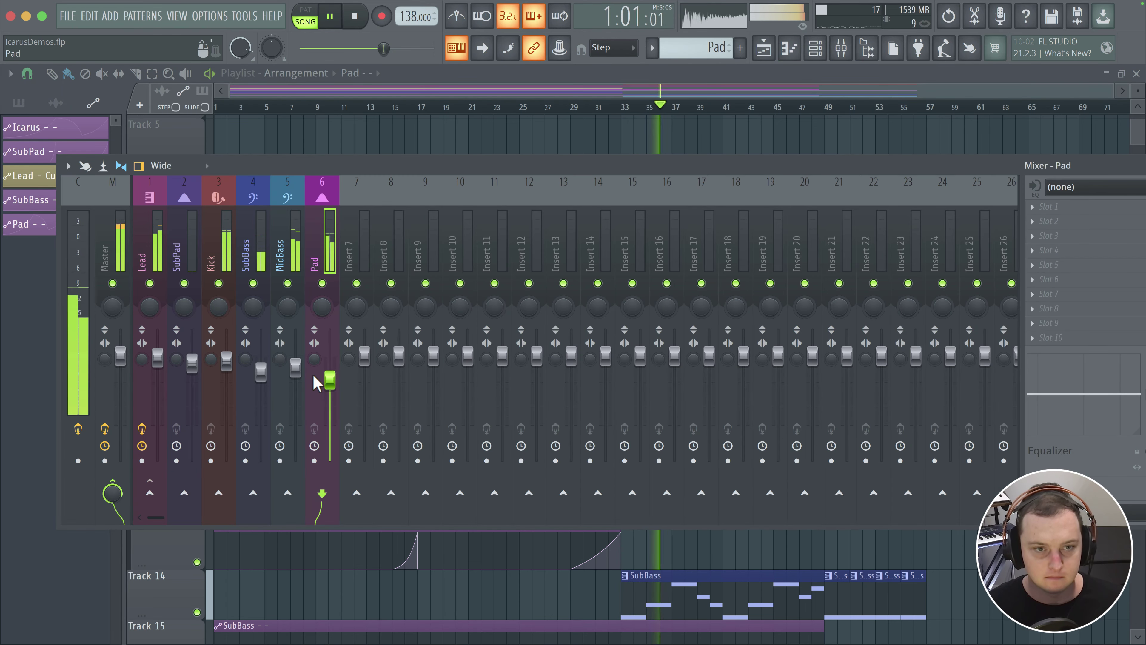
{"action": "key", "text": "space"}
- Copy the Fruity Limiter with its settings from the Lead track to the Pad track, and close the copy's window
{"action": "left_click", "coordinate": [149, 264]}
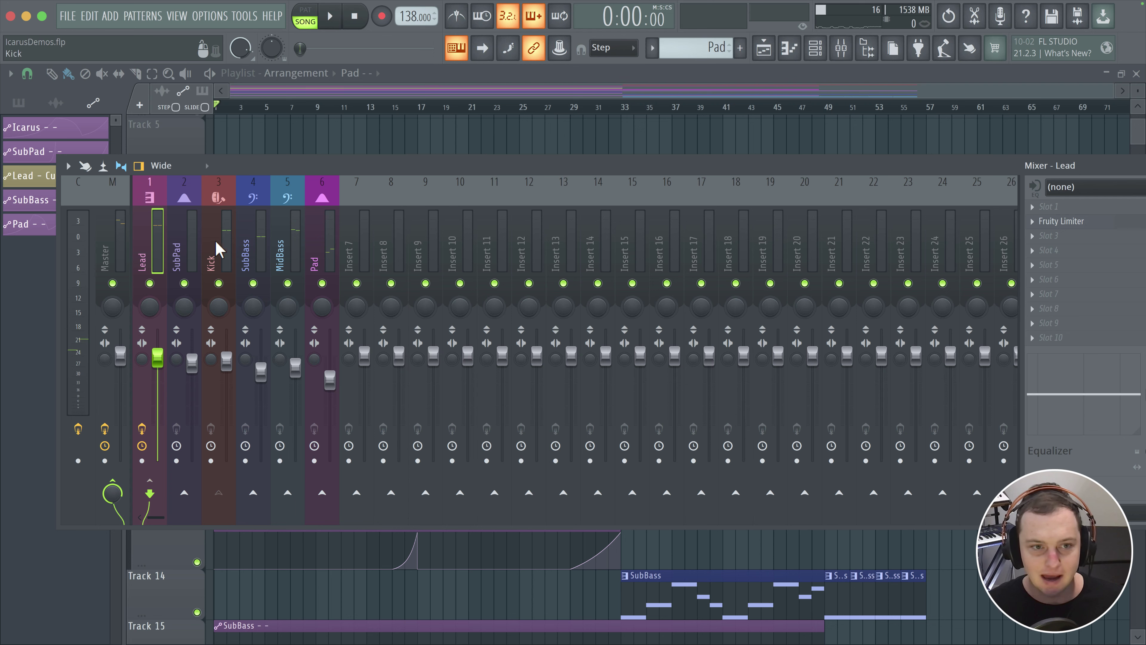
{"action": "left_click", "coordinate": [1033, 222]}
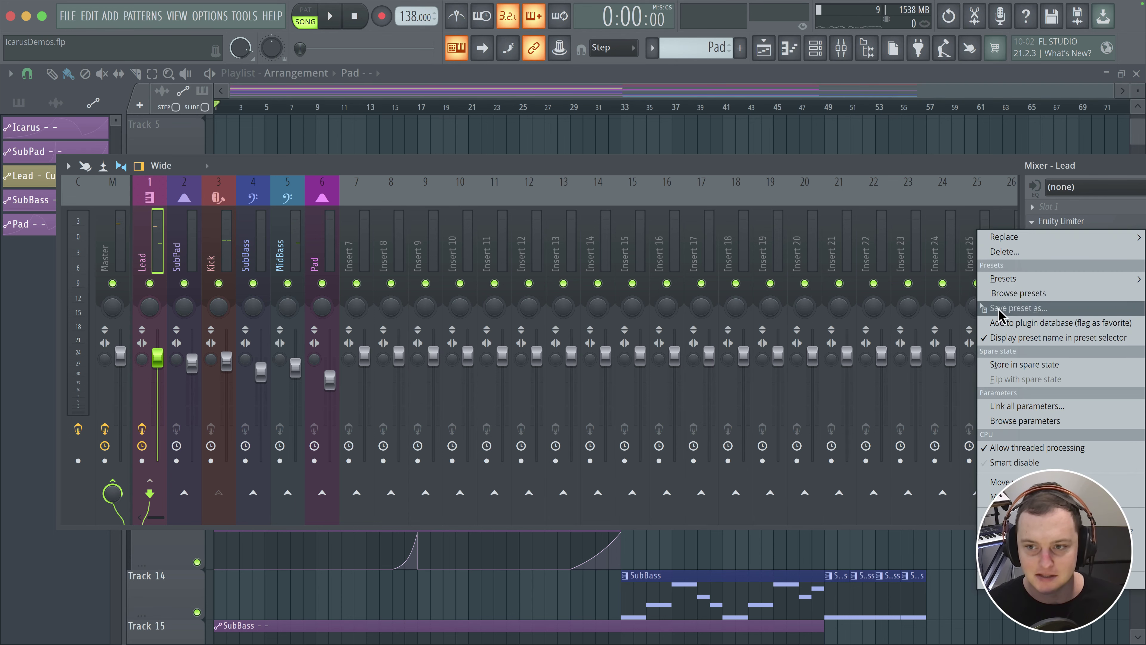
{"action": "left_click_drag", "start_coordinate": [1002, 314], "coordinate": [322, 254]}
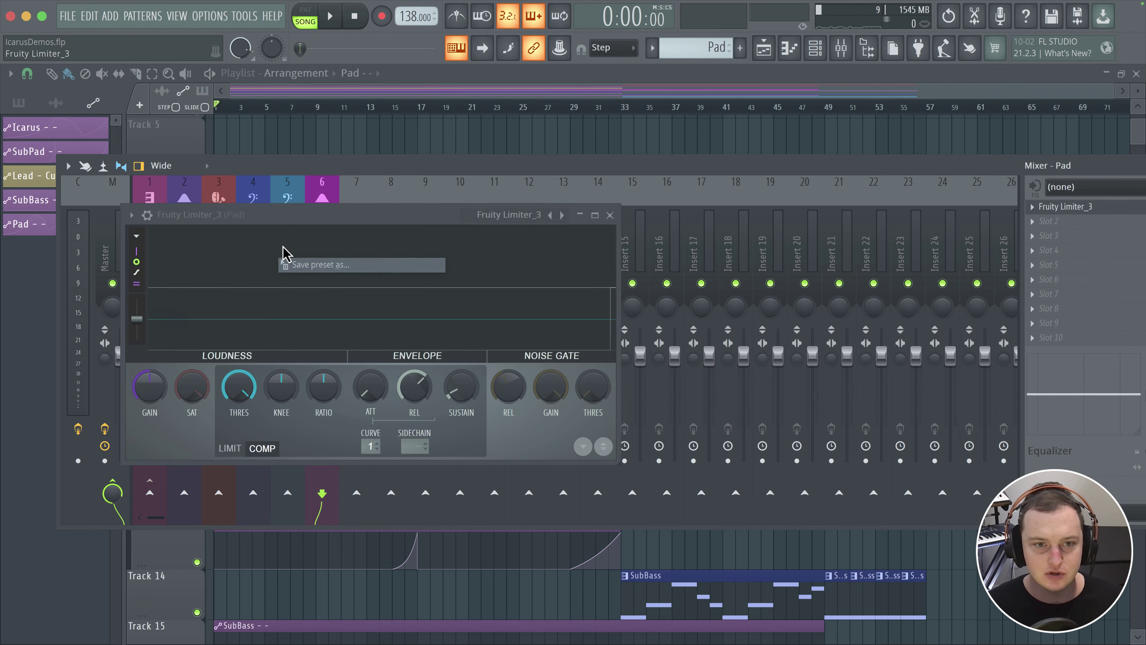
{"action": "left_click", "coordinate": [610, 215]}
- Sidechain the Kick track to the Pad track and set the Pad limiter's sidechain input to Kick
{"action": "left_click", "coordinate": [227, 258]}
{"action": "right_click", "coordinate": [332, 498]}
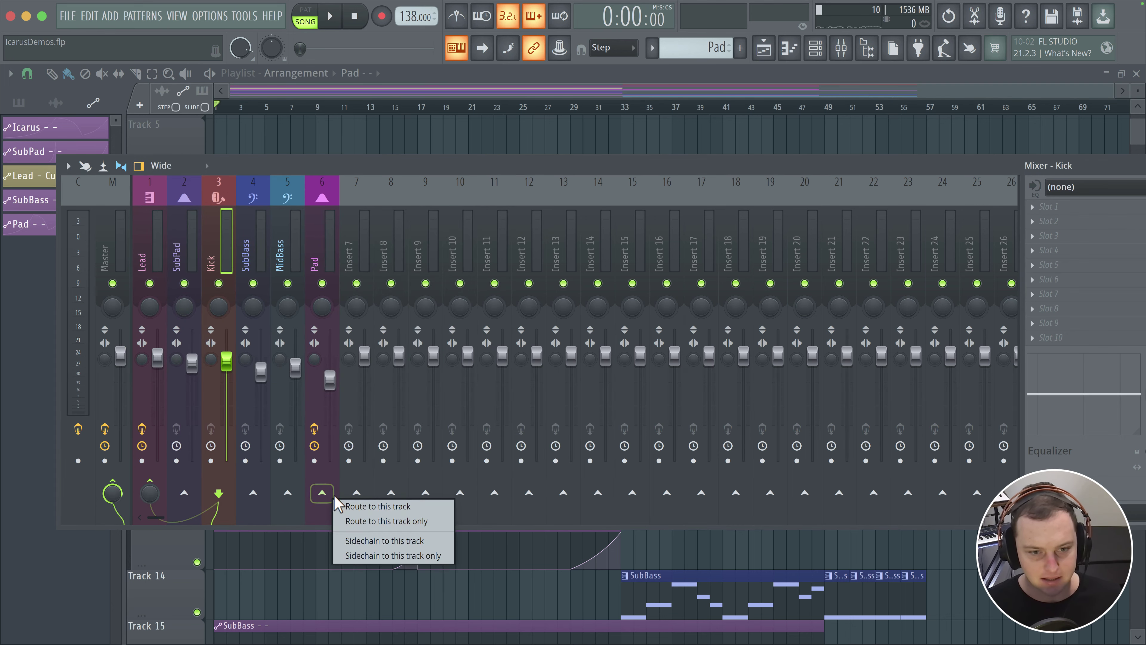
{"action": "left_click", "coordinate": [379, 546]}
{"action": "left_click", "coordinate": [336, 276]}
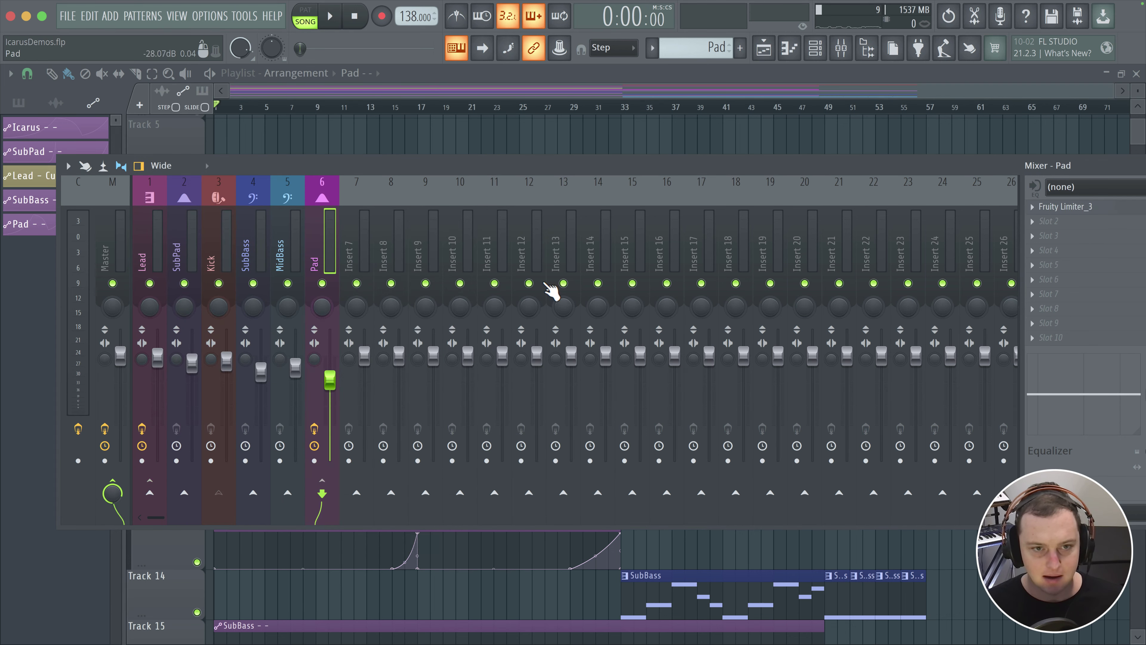
{"action": "left_click", "coordinate": [1073, 208]}
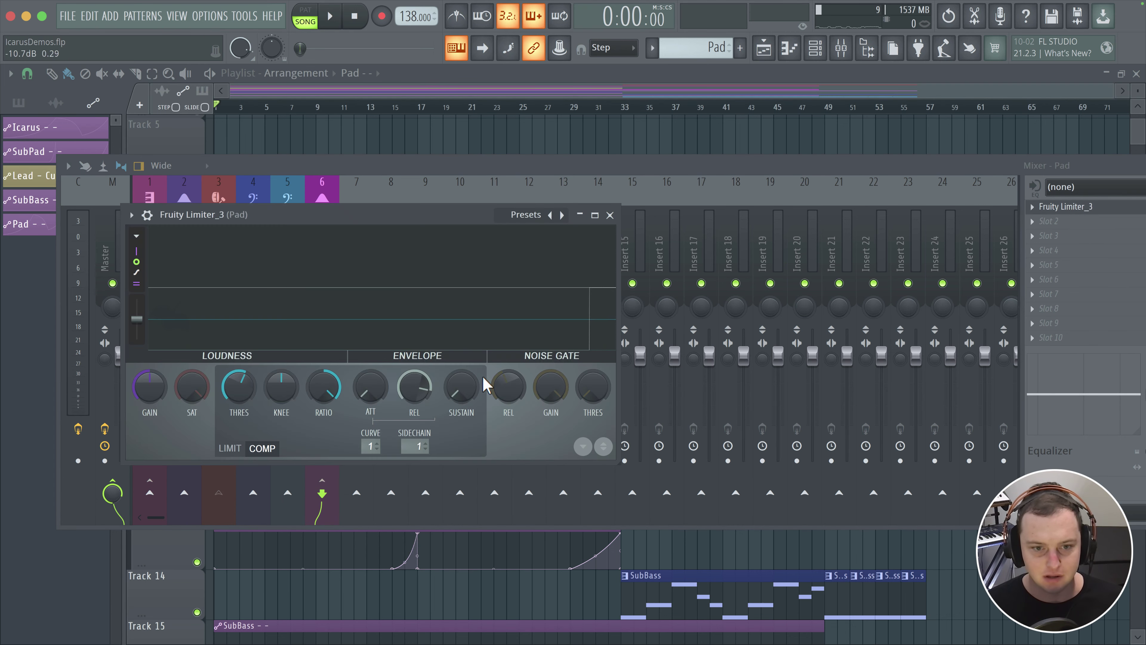
{"action": "left_click", "coordinate": [405, 447]}
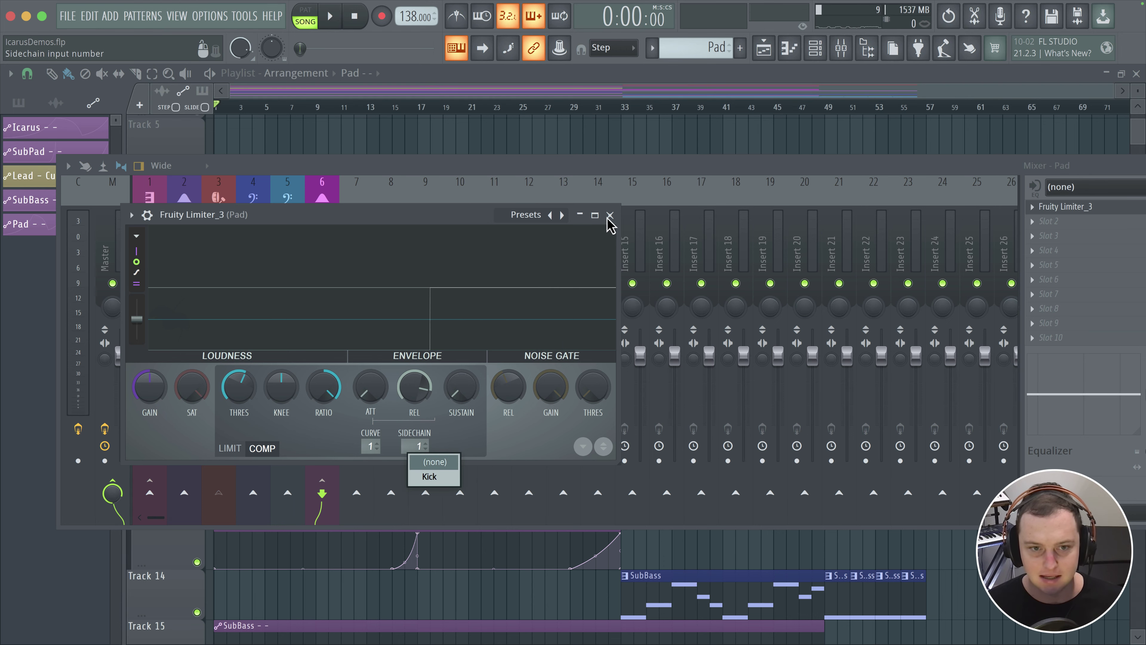
{"action": "left_click", "coordinate": [430, 225]}
{"action": "key", "text": "space"}
{"action": "left_click_drag", "start_coordinate": [468, 219], "coordinate": [607, 213]}
- Play from bar 33 and lower the Pad limiter's compressor threshold to about -11.2 dB
{"action": "left_click", "coordinate": [624, 108]}
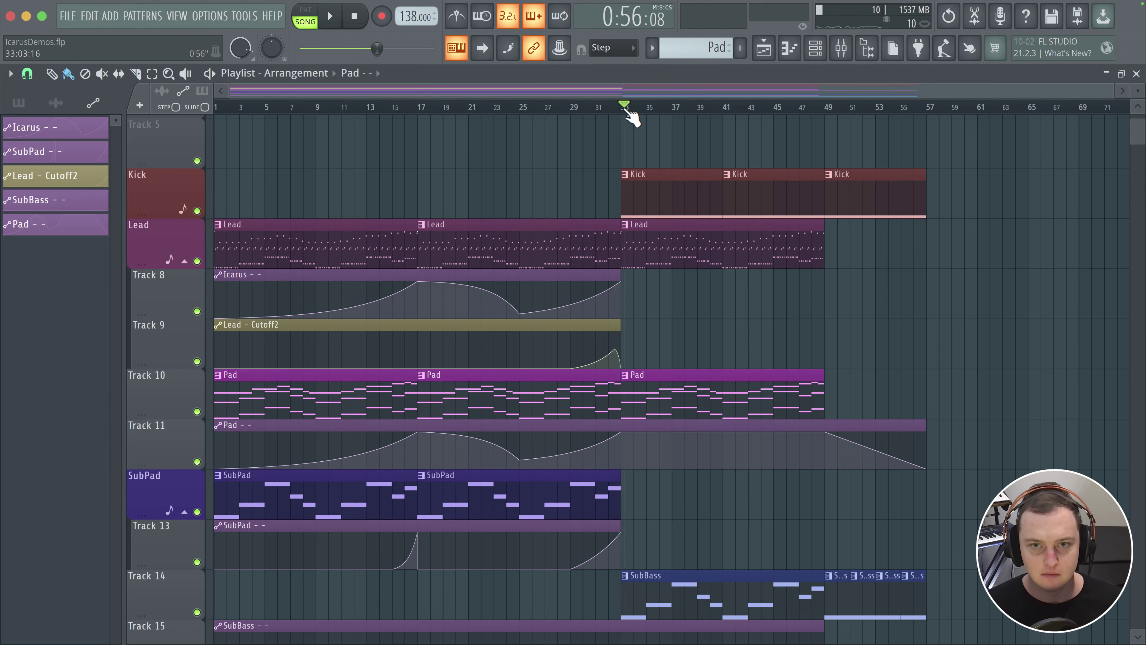
{"action": "key", "text": "space"}
{"action": "left_click", "coordinate": [840, 48]}
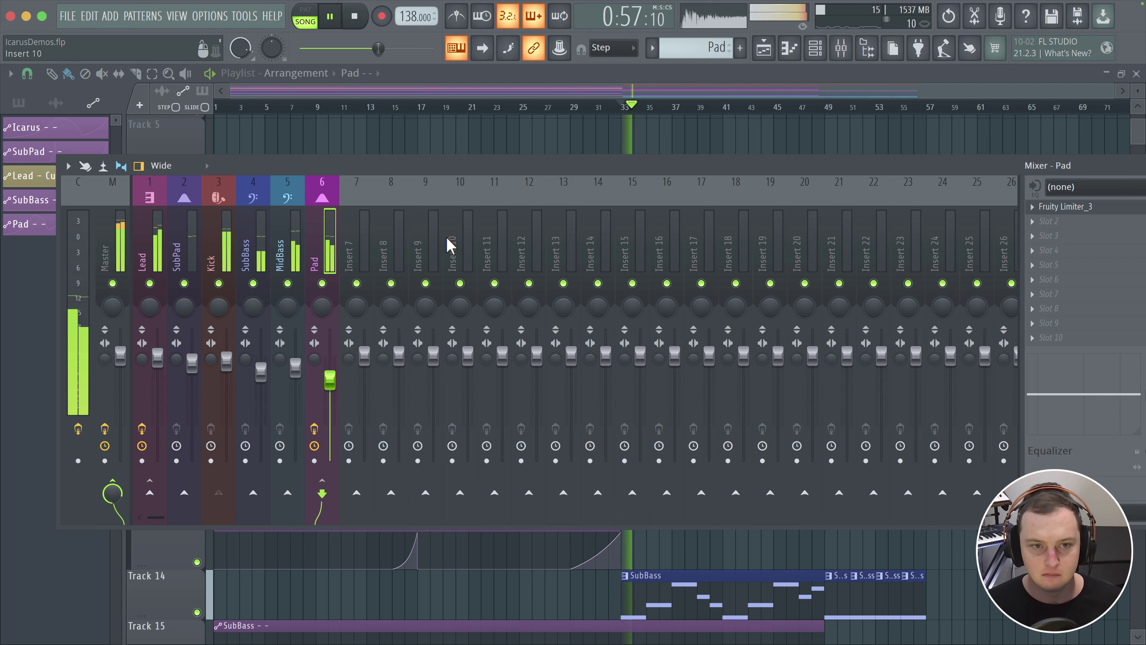
{"action": "left_click", "coordinate": [1064, 207]}
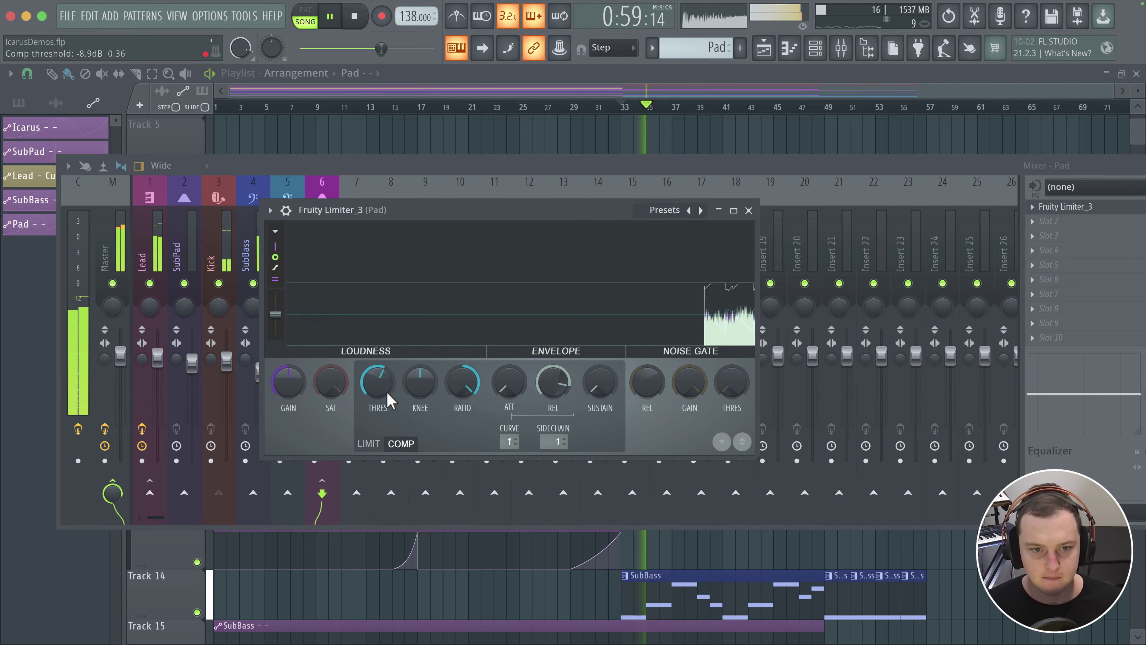
{"action": "scroll", "coordinate": [378, 384], "scroll_direction": "down", "scroll_amount": 2}
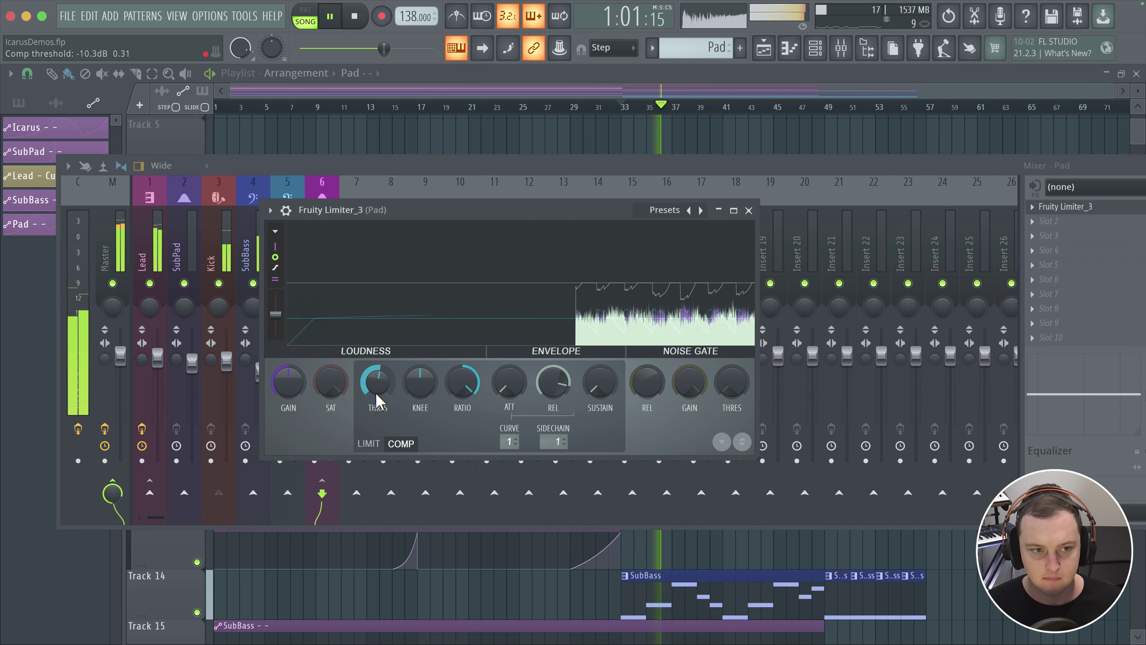
{"action": "scroll", "coordinate": [378, 393], "scroll_direction": "down", "scroll_amount": 1}
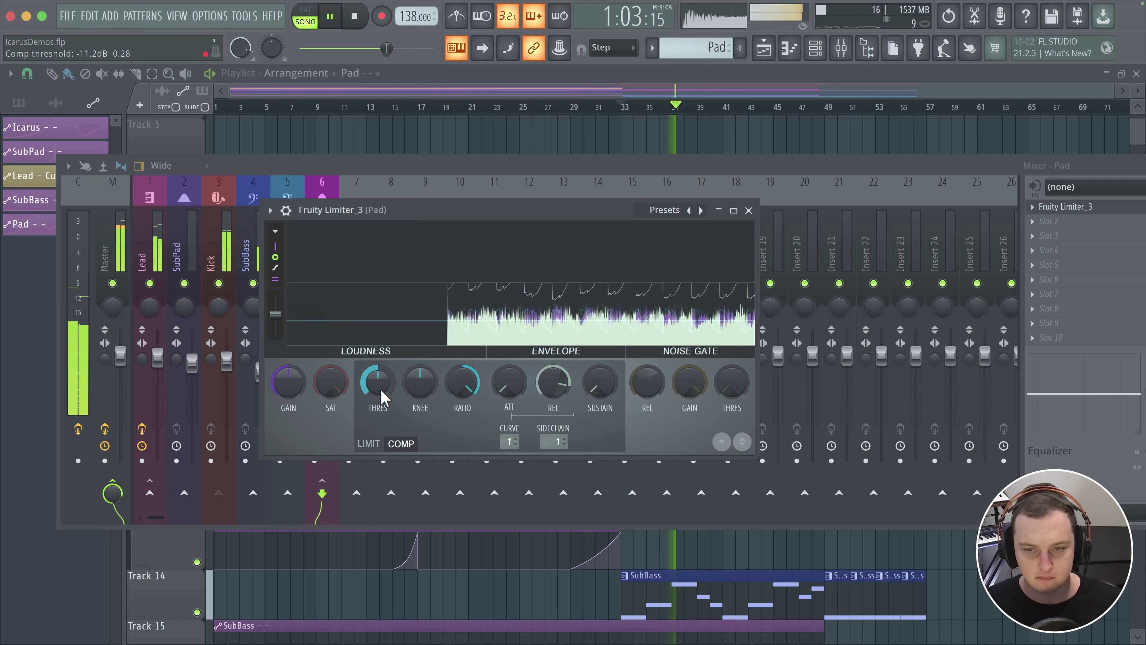
{"action": "key", "text": "Escape"}
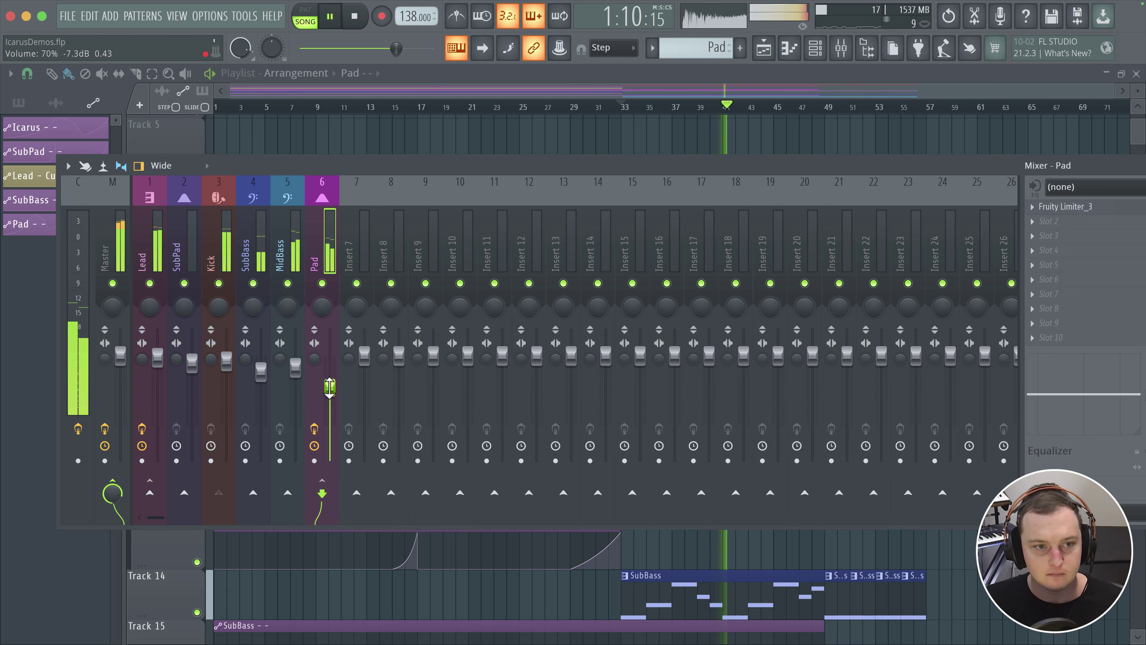
- Compare the mix with the Pad muted and unmuted, and fine-tune the Pad track's volume in the mixer
{"action": "left_click", "coordinate": [323, 284]}
{"action": "left_click", "coordinate": [323, 284]}
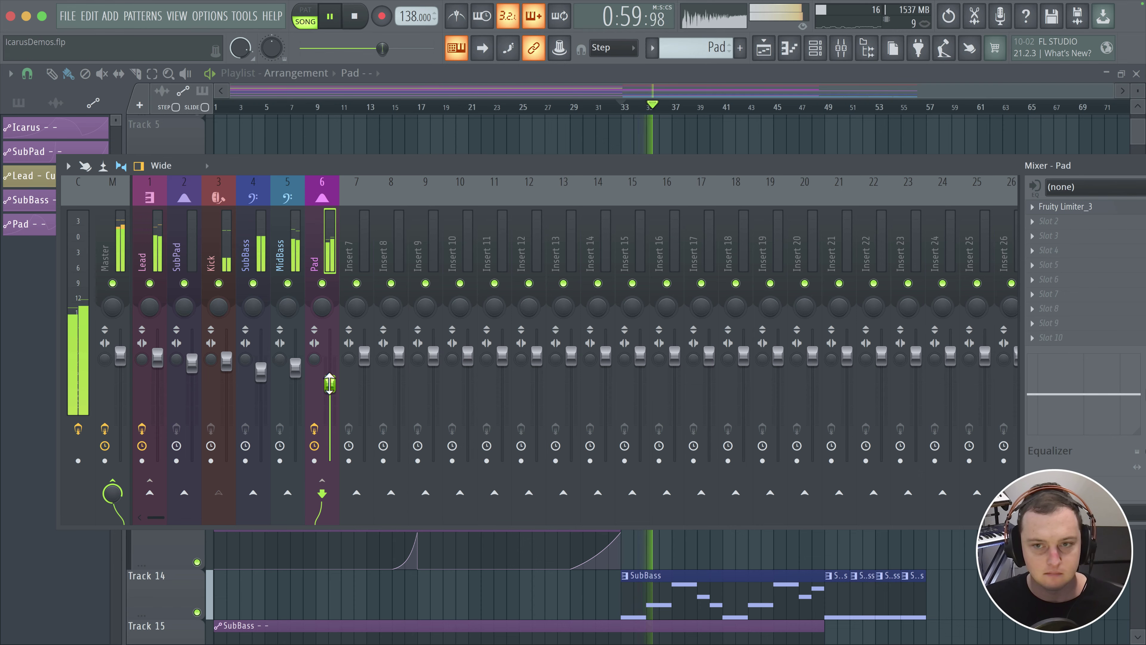
{"action": "left_click", "coordinate": [840, 49]}
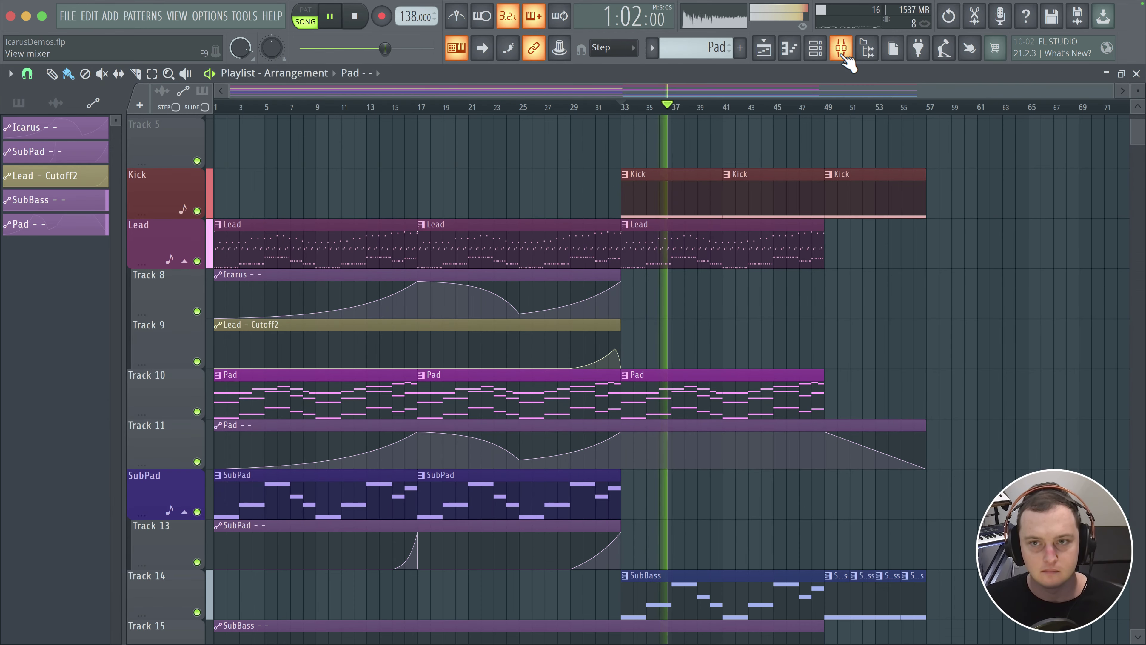
- Stop playback, open the Pad pattern's notes, and duplicate the lowest line, G3 to D4, a fifth higher across all 16 bars
{"action": "left_click", "coordinate": [815, 48]}
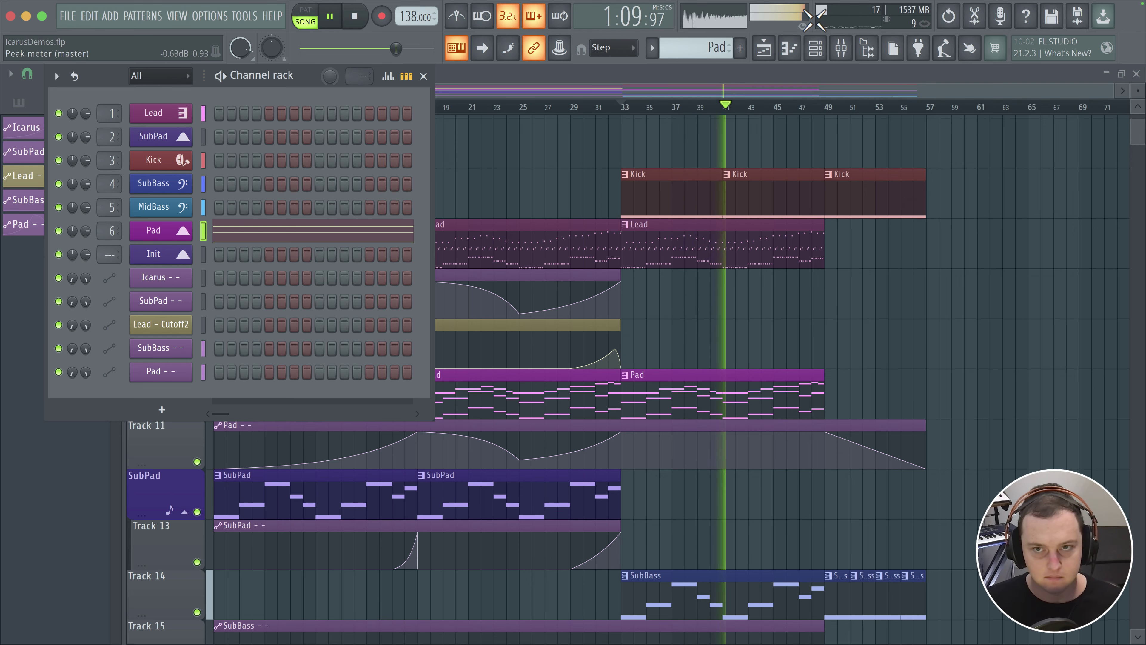
{"action": "key", "text": "space"}
{"action": "double_click", "coordinate": [719, 408]}
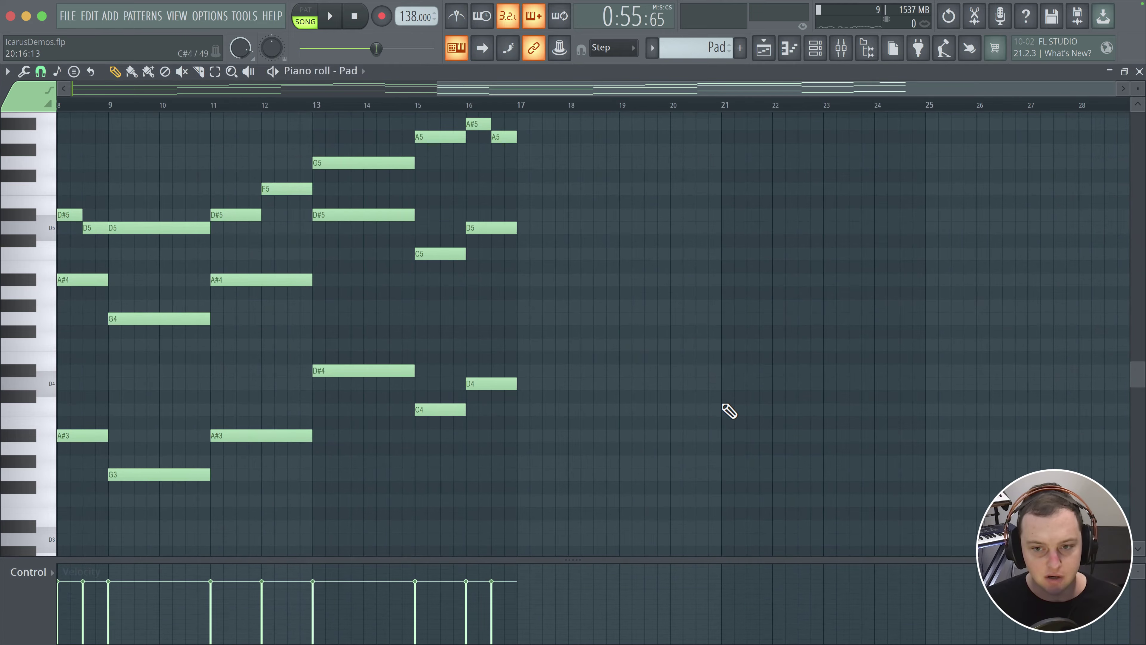
{"action": "left_click_drag", "start_coordinate": [877, 244], "coordinate": [3, 494]}
{"action": "scroll", "coordinate": [199, 434], "scroll_direction": "up", "scroll_amount": 4}
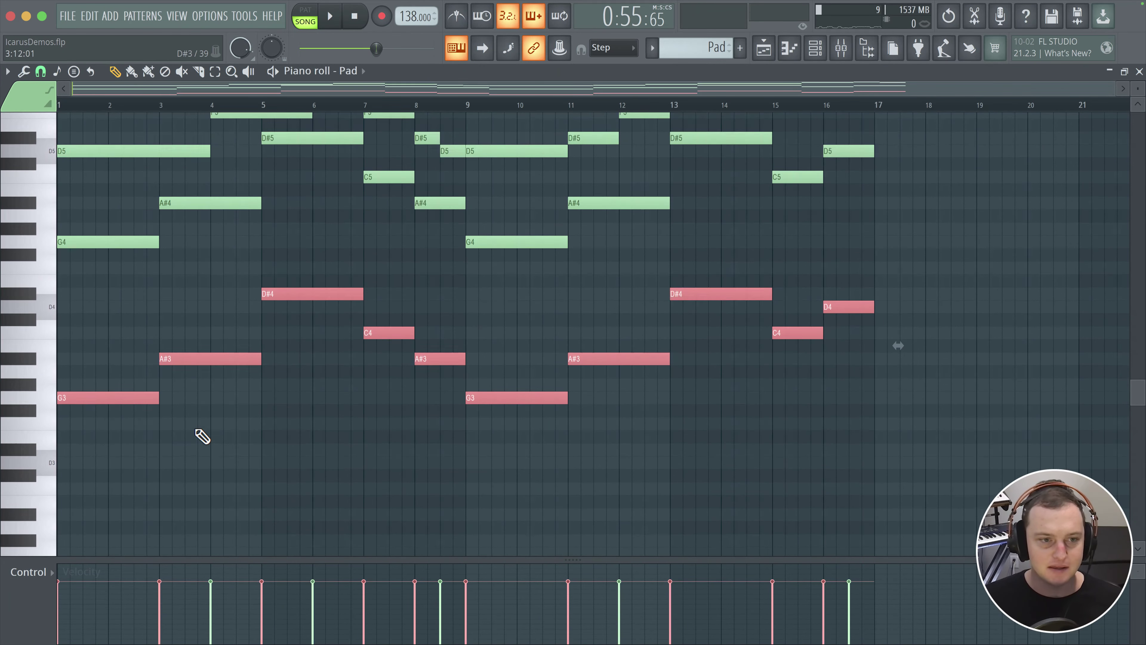
{"action": "left_click_drag", "start_coordinate": [98, 460], "coordinate": [93, 367]}
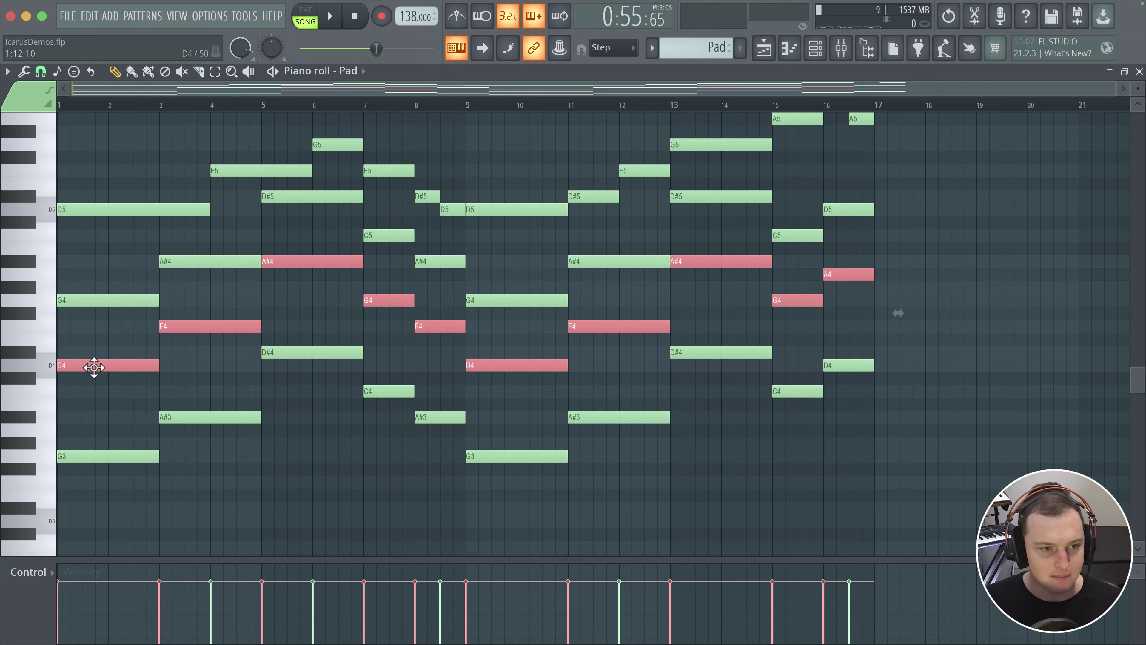
- Audition the added fifths in the full mix and open the Pad channel's synth beside the channel rack
{"action": "key", "text": "space"}
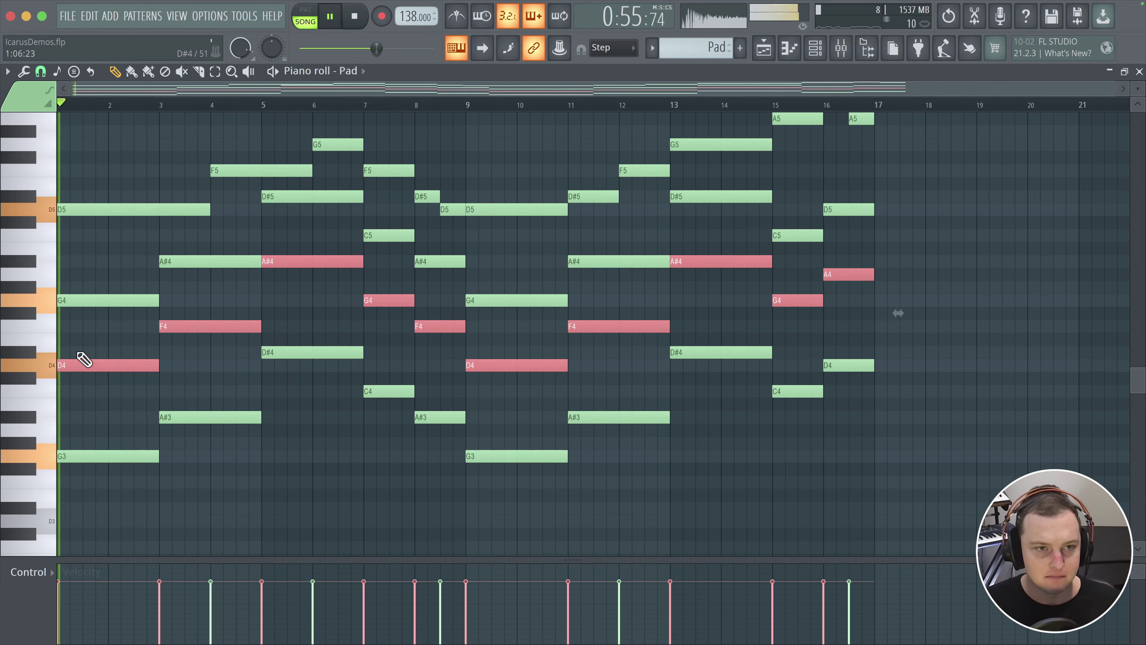
{"action": "left_click", "coordinate": [840, 58]}
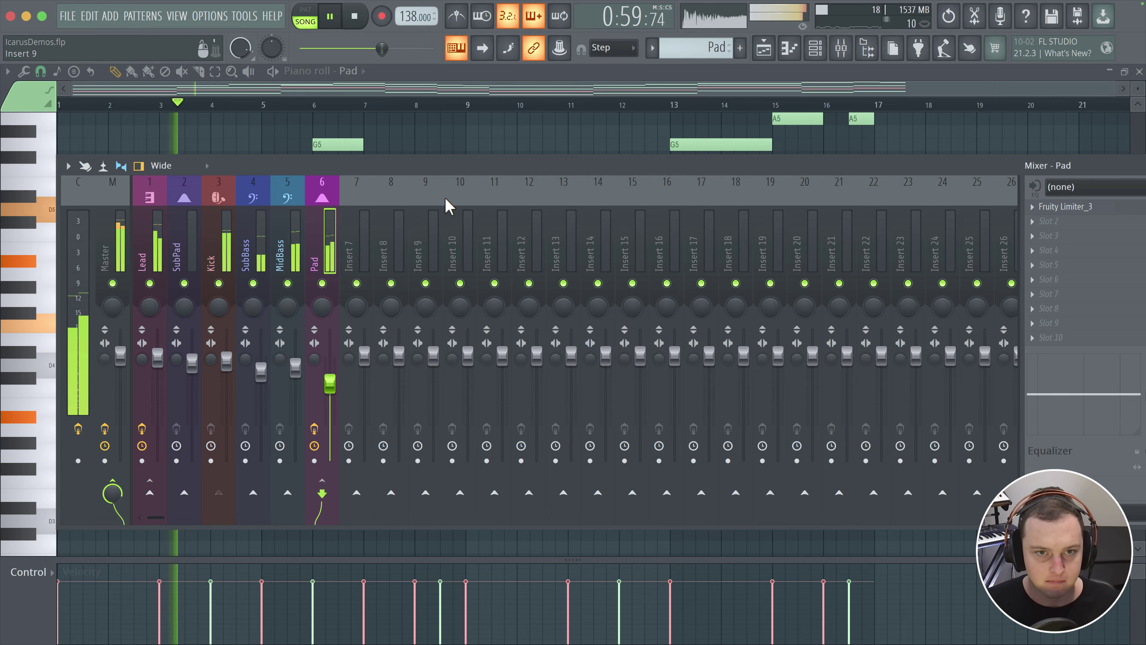
{"action": "left_click_drag", "start_coordinate": [463, 161], "coordinate": [497, 177]}
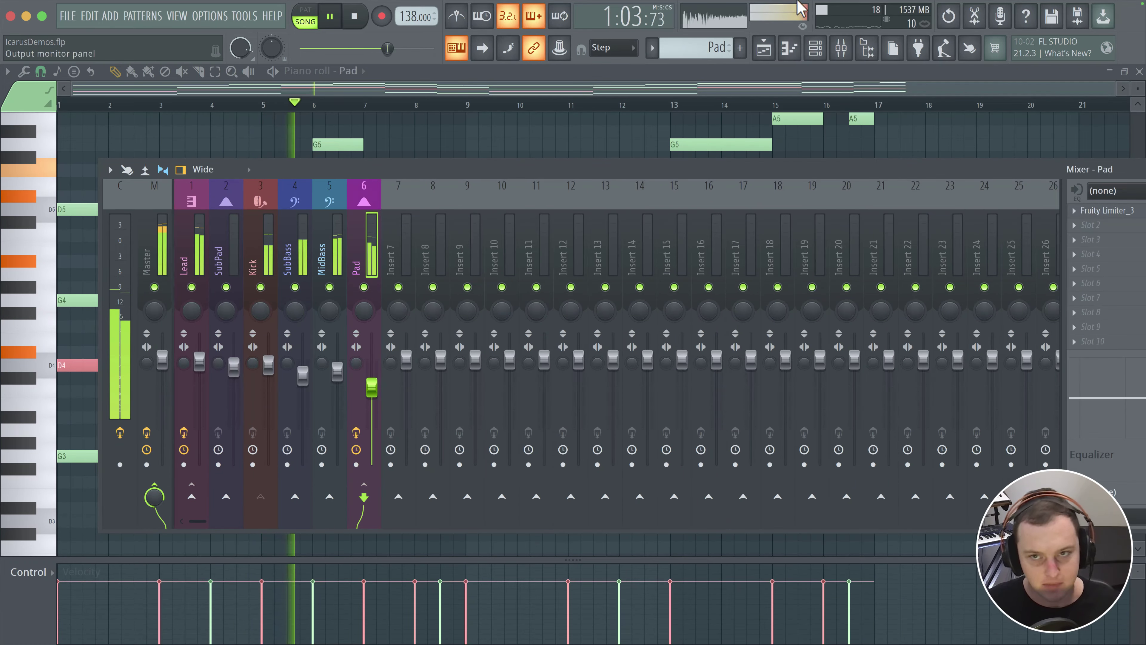
{"action": "left_click", "coordinate": [822, 48]}
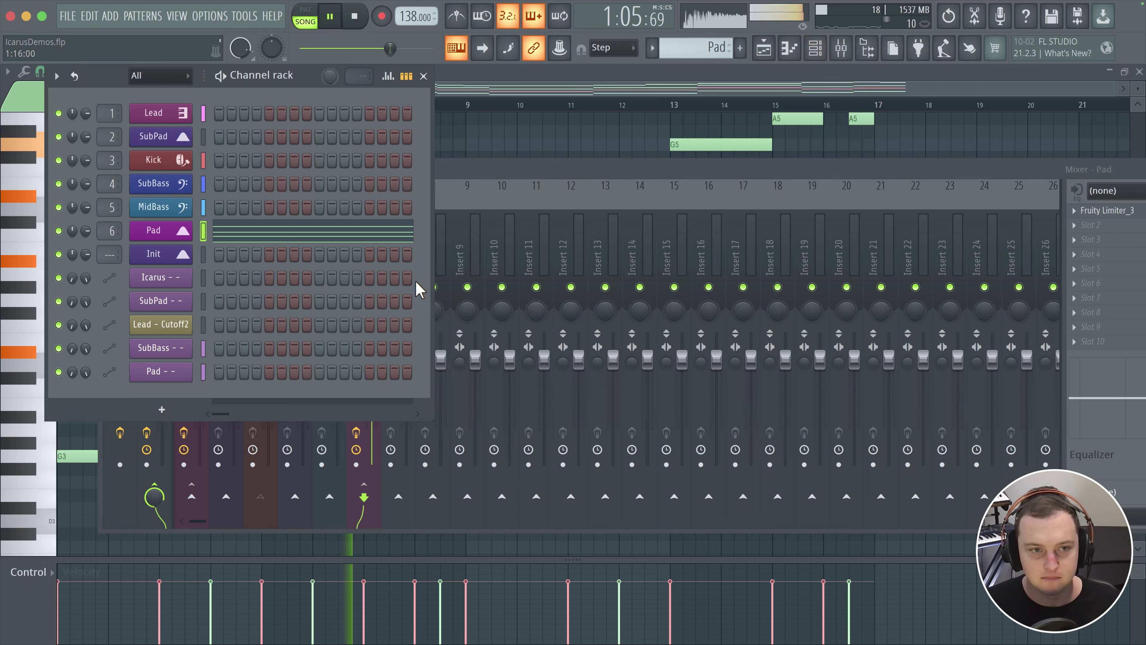
{"action": "left_click", "coordinate": [173, 230]}
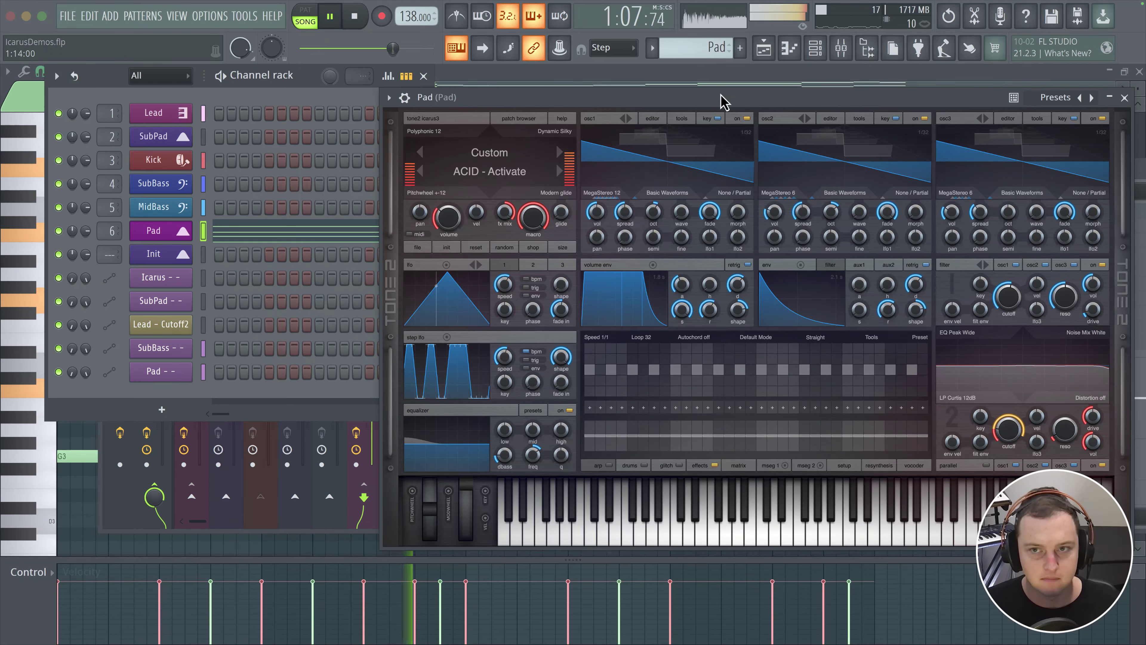
{"action": "left_click_drag", "start_coordinate": [750, 99], "coordinate": [852, 58]}
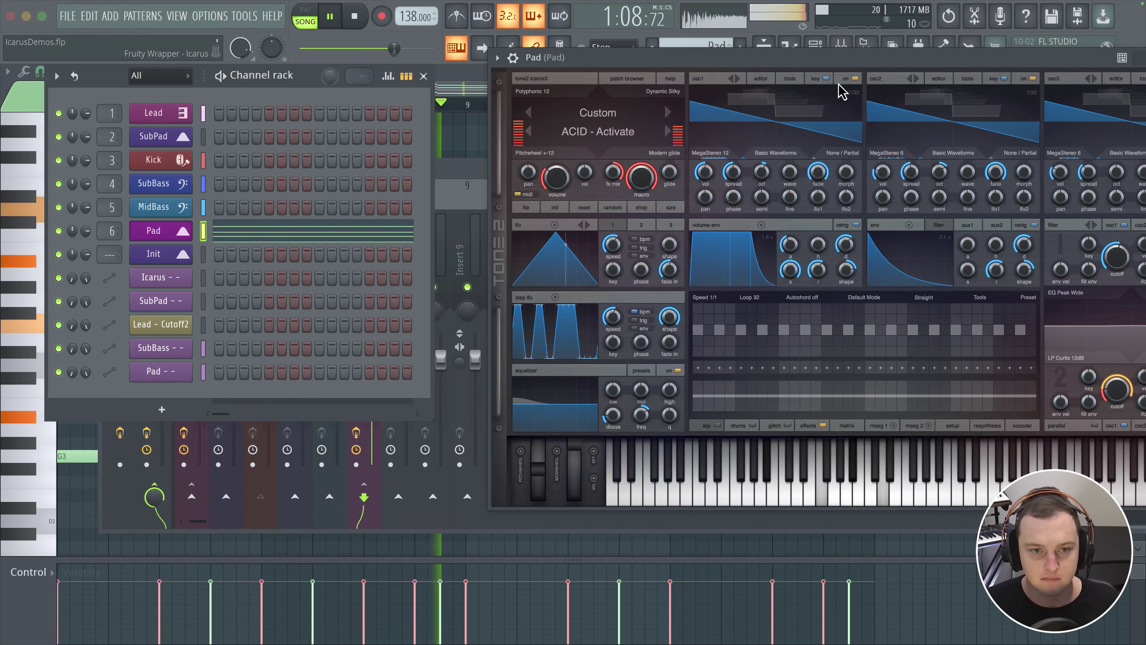
{"action": "key", "text": "space"}
- Leave only the Lead and Pad tracks audible in the mixer, and bring the Pad synth's window into full view
{"action": "left_click", "coordinate": [455, 172]}
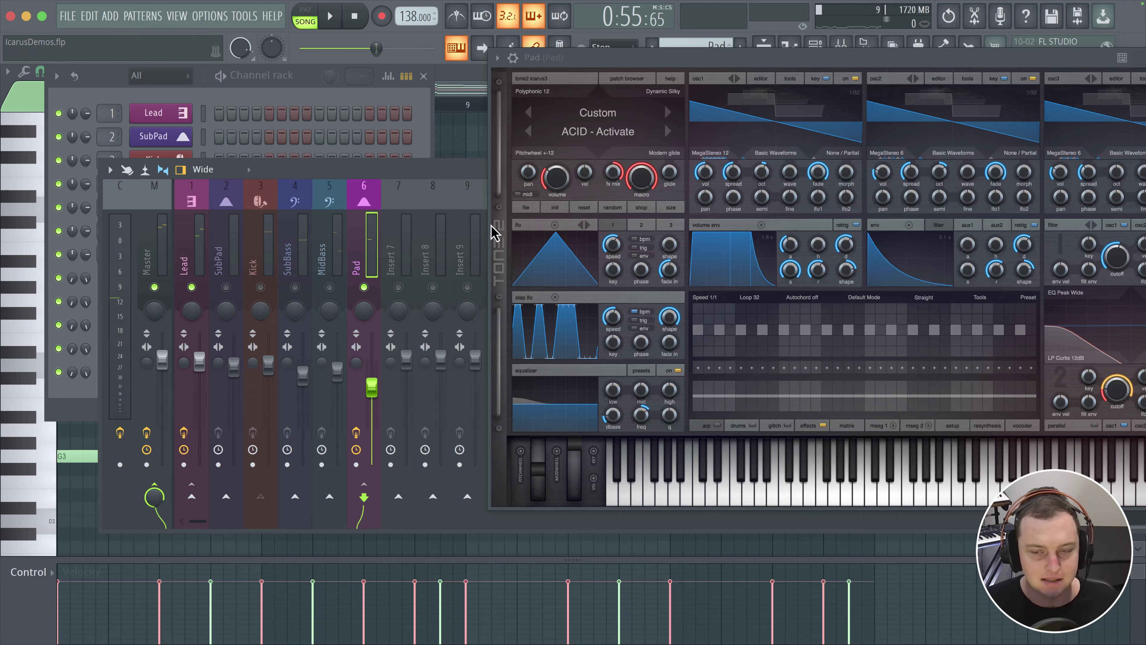
{"action": "left_click_drag", "start_coordinate": [627, 63], "coordinate": [192, 54]}
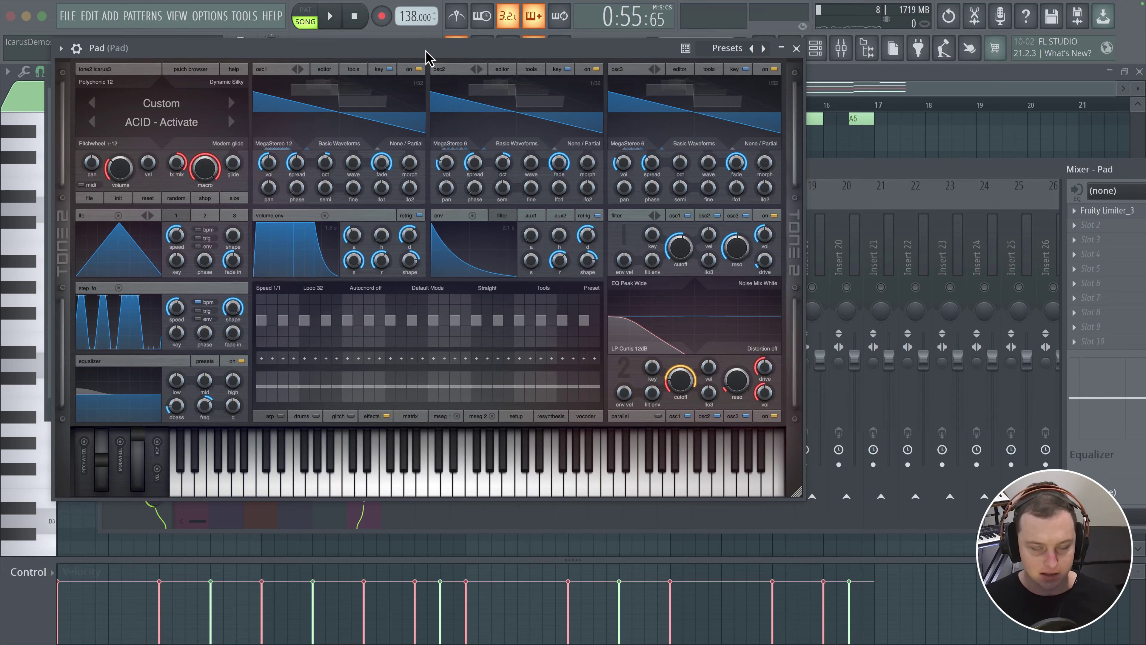
{"action": "left_click_drag", "start_coordinate": [426, 56], "coordinate": [475, 93]}
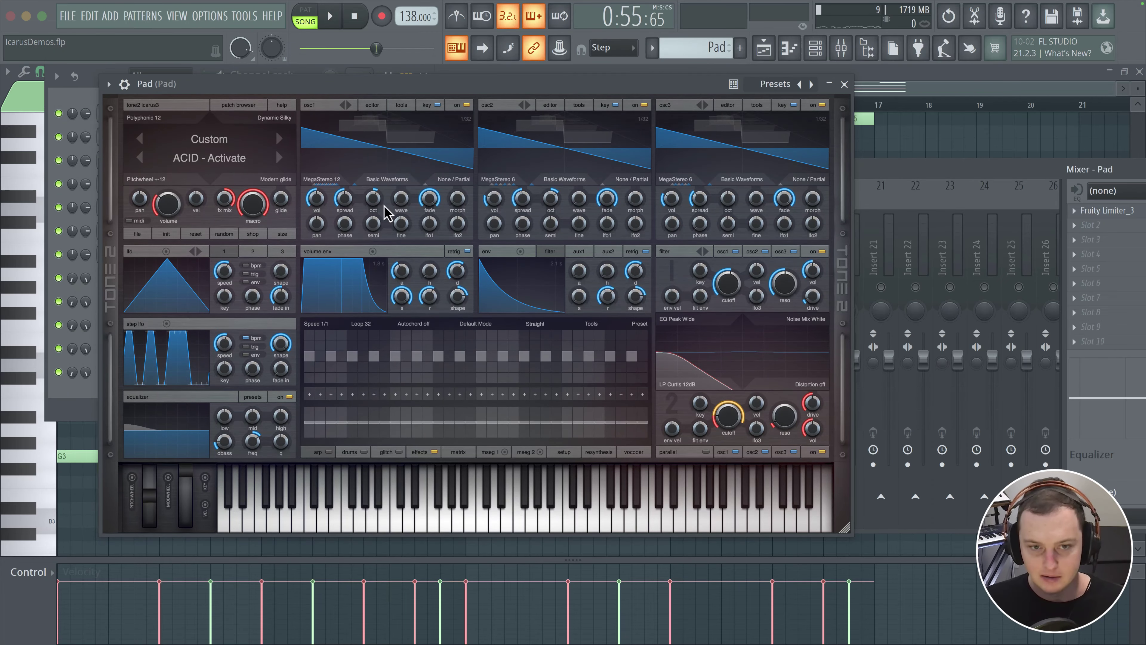
- Adjust the attack of the Pad synth's volume envelope to about 0.153 s while the song plays
{"action": "key", "text": "space"}
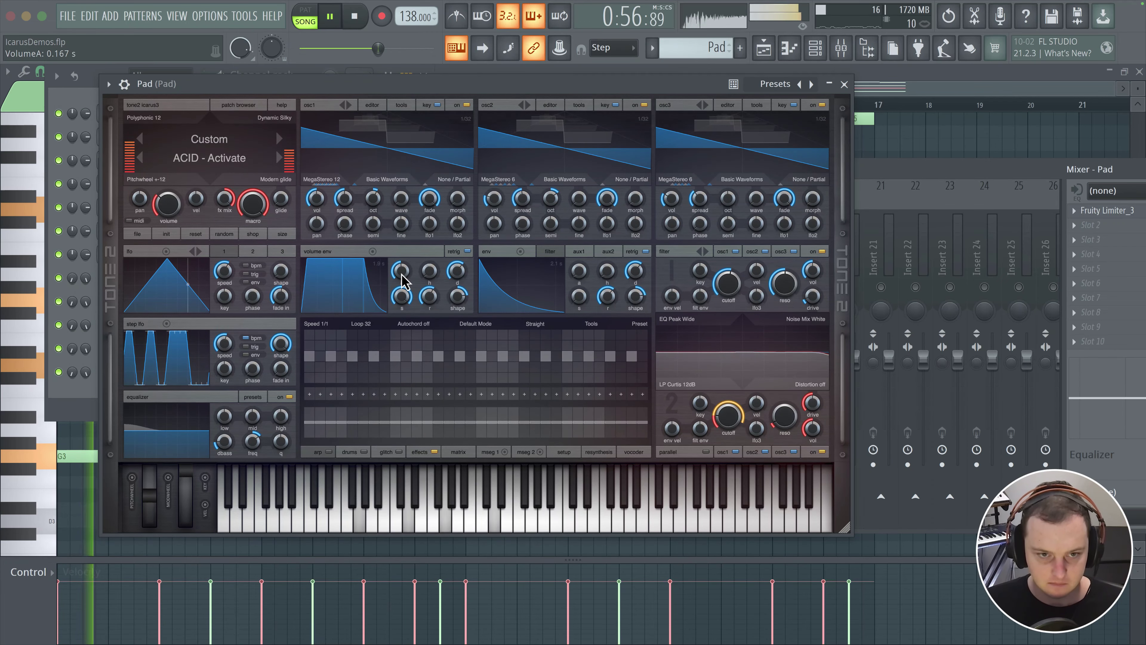
{"action": "left_click_drag", "start_coordinate": [400, 272], "coordinate": [402, 269]}
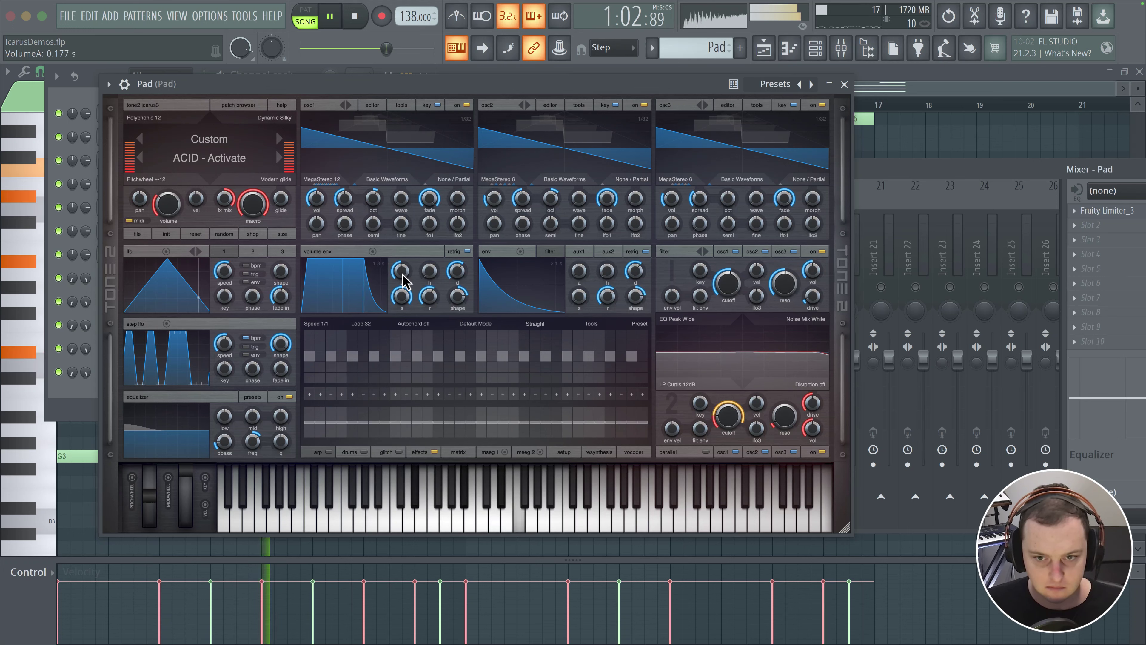
{"action": "left_click_drag", "start_coordinate": [397, 274], "coordinate": [402, 272]}
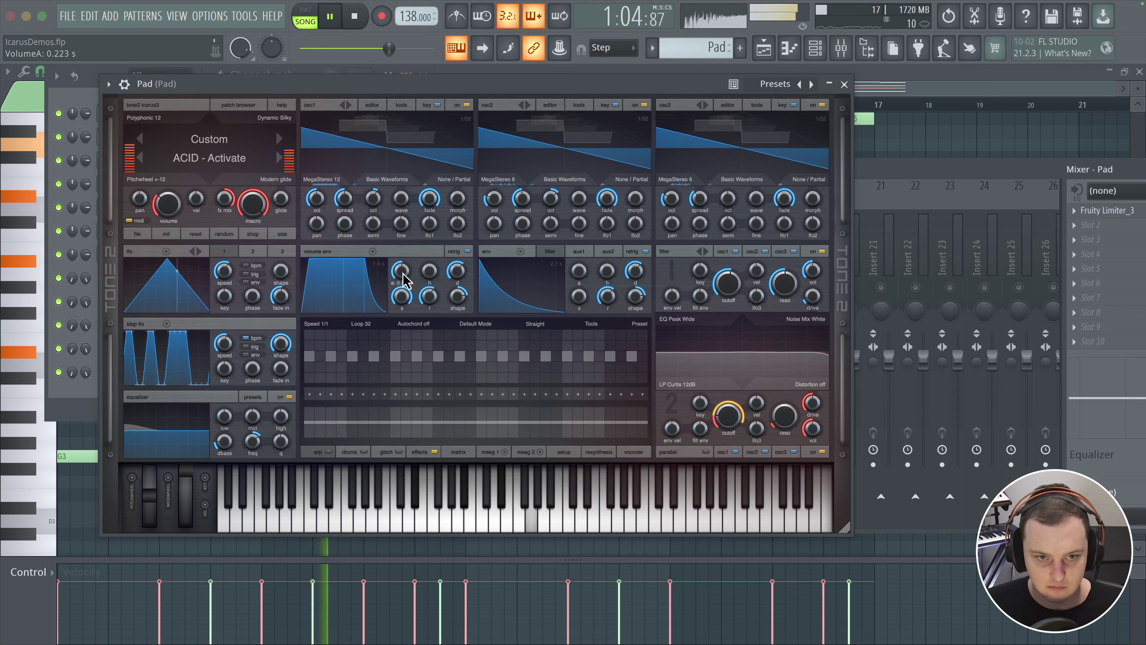
{"action": "scroll", "coordinate": [403, 277], "scroll_direction": "down", "scroll_amount": 3}
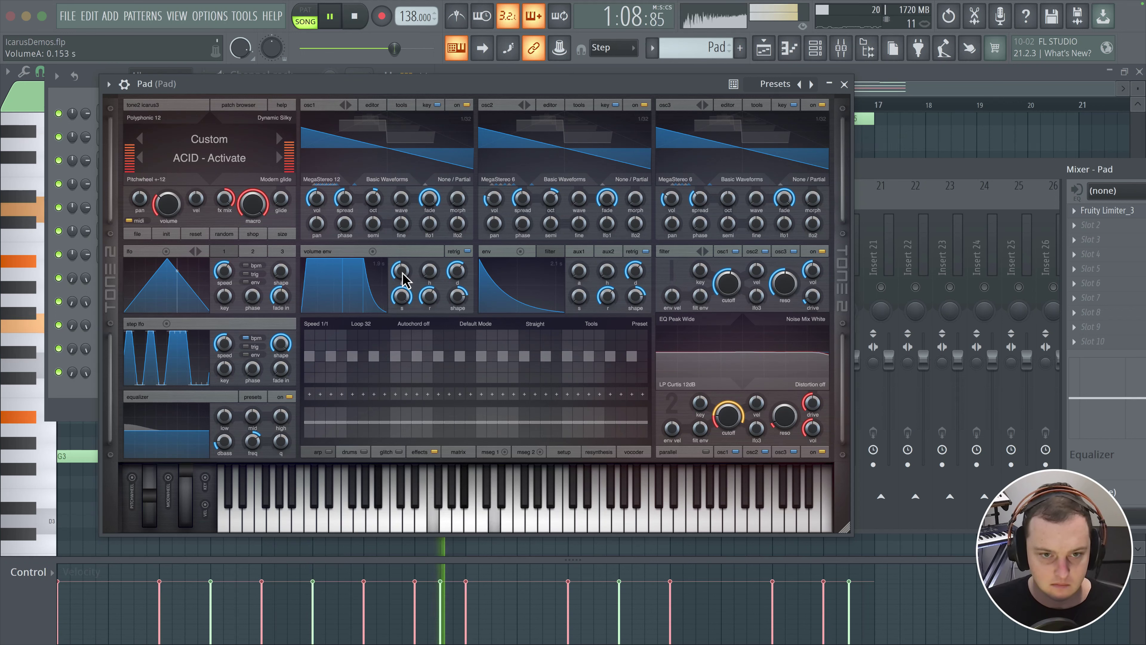
- Set the attack of the Pad synth's volume envelope to about 0.130 s and restart the song with the synth open to hear it
{"action": "scroll", "coordinate": [402, 277], "scroll_direction": "up", "scroll_amount": 1}
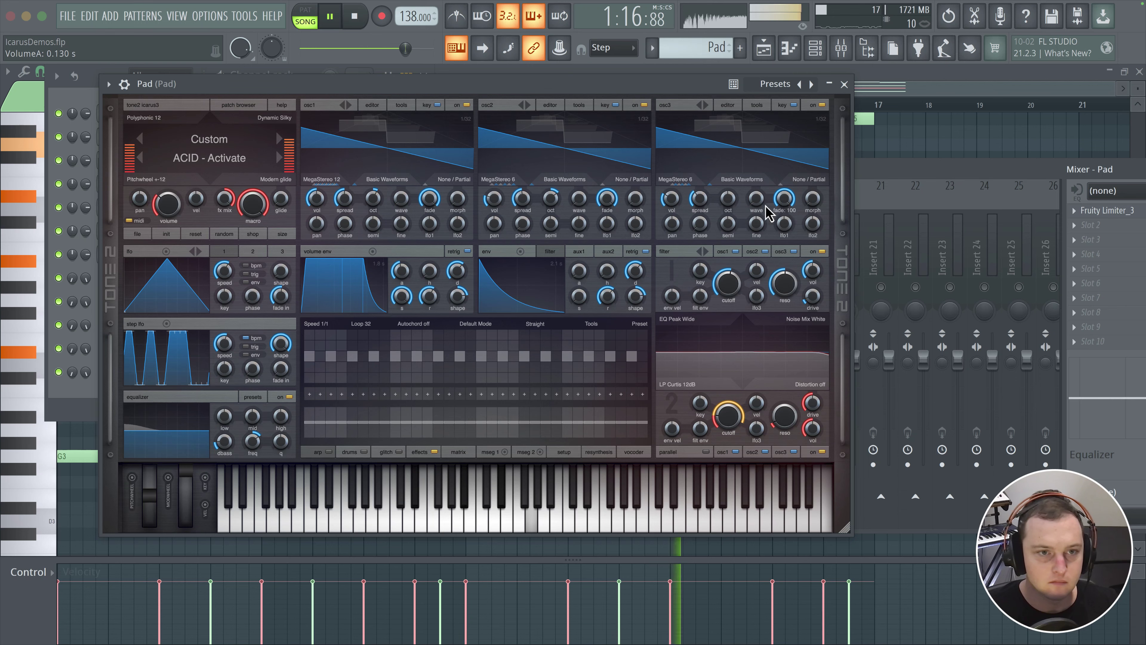
{"action": "left_click", "coordinate": [844, 84]}
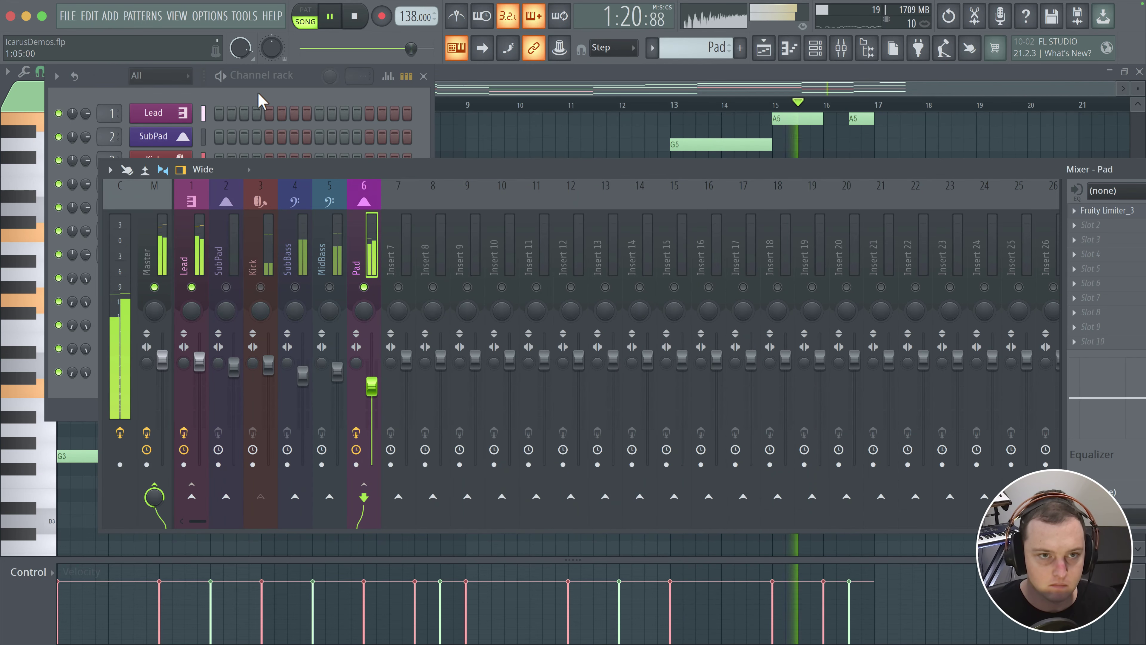
{"action": "left_click", "coordinate": [307, 88]}
{"action": "left_click", "coordinate": [154, 231]}
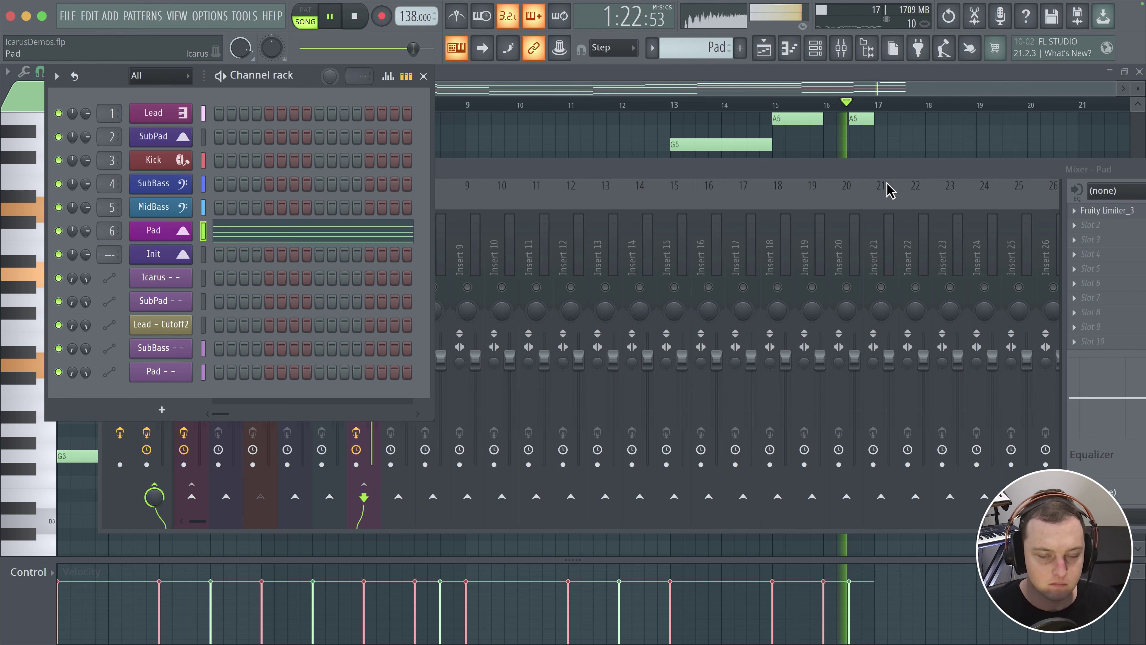
{"action": "key", "text": "space"}
{"action": "key", "text": "space"}
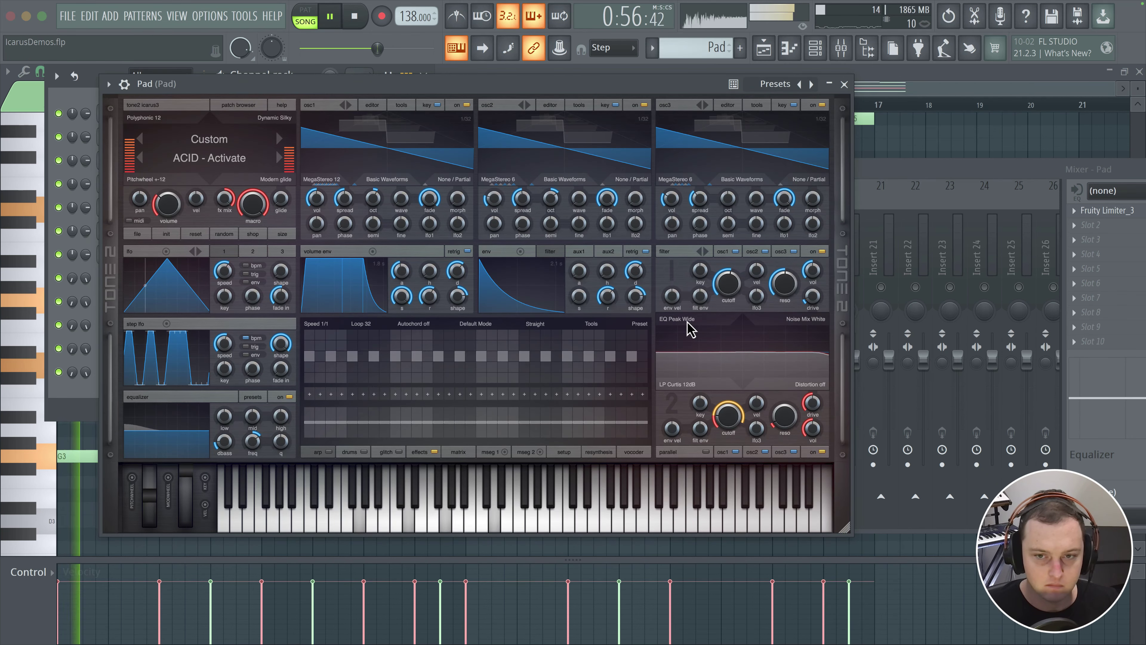
- Switch the Pad synth's first filter to HP Digital 12dB and sweep its cutoff while the song plays
{"action": "key", "text": "space"}
{"action": "left_click", "coordinate": [690, 321]}
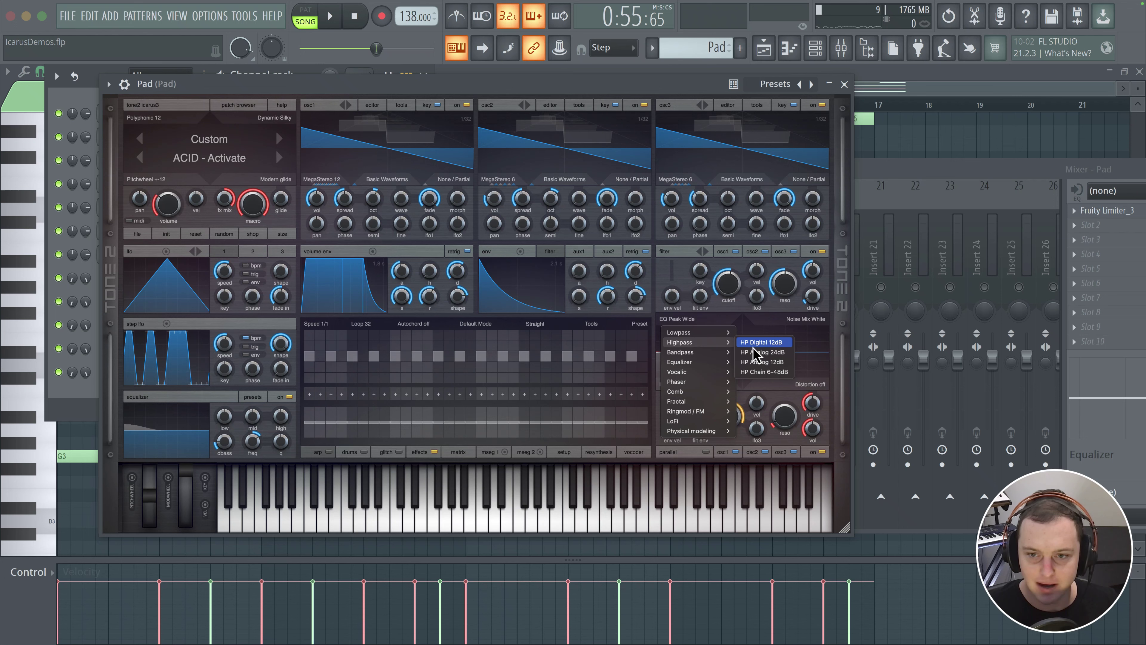
{"action": "left_click", "coordinate": [752, 345]}
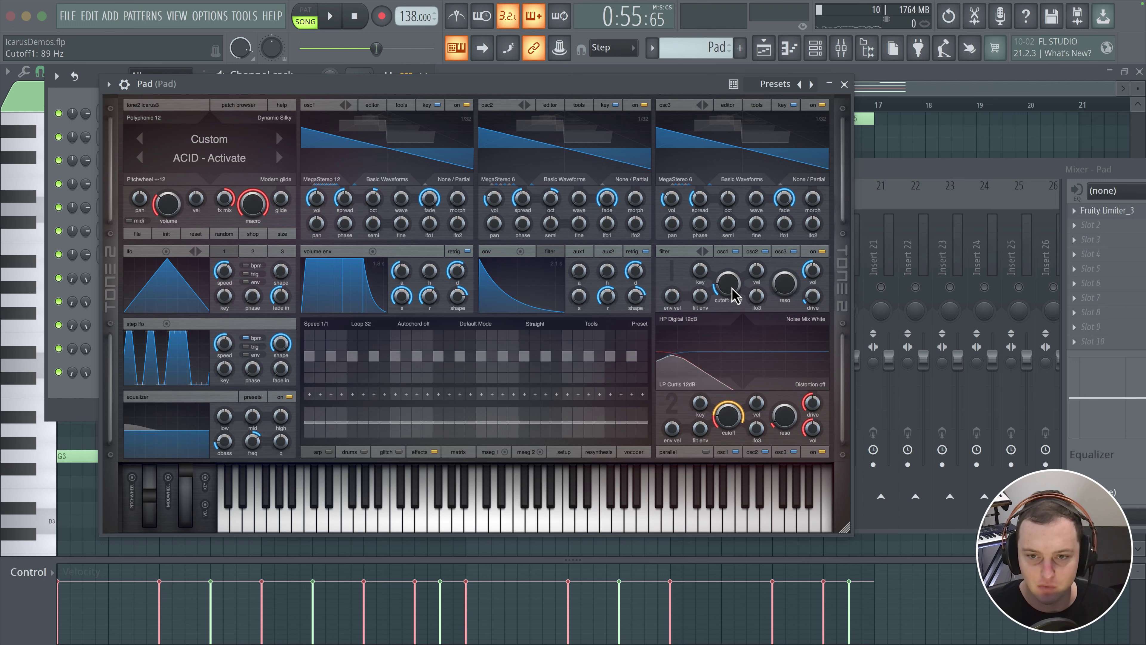
{"action": "key", "text": "space"}
{"action": "mouse_move", "coordinate": [733, 296]}
{"action": "left_mouse_down"}
{"action": "mouse_move", "coordinate": [730, 230]}
{"action": "mouse_move", "coordinate": [736, 308]}
{"action": "left_mouse_up"}
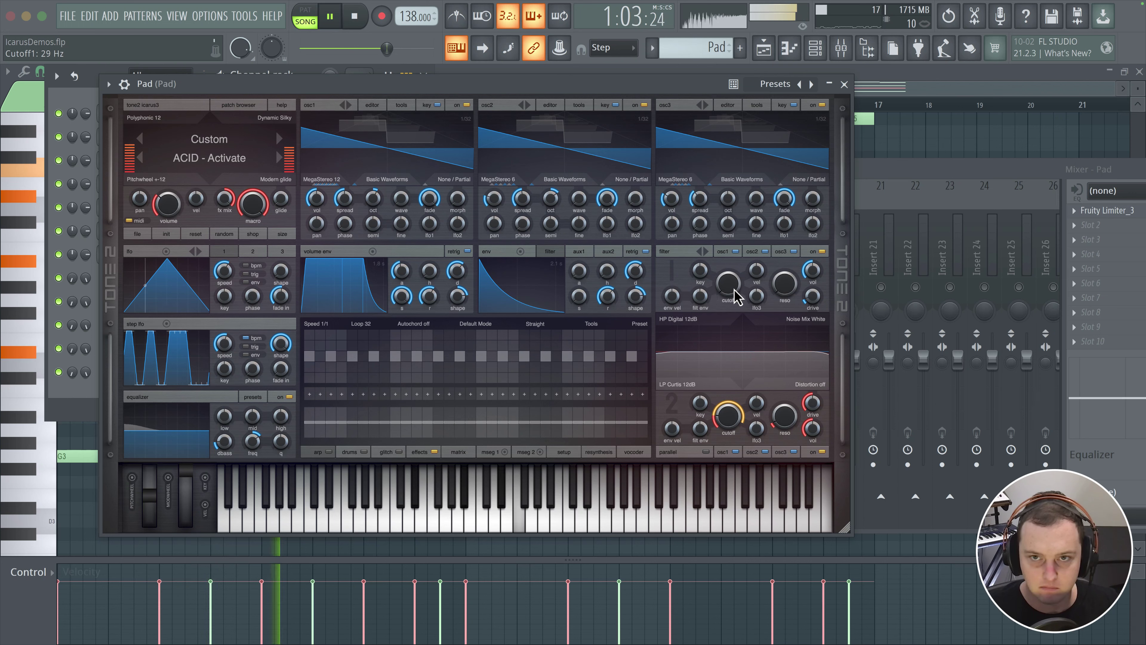
{"action": "left_click_drag", "start_coordinate": [735, 298], "coordinate": [730, 285]}
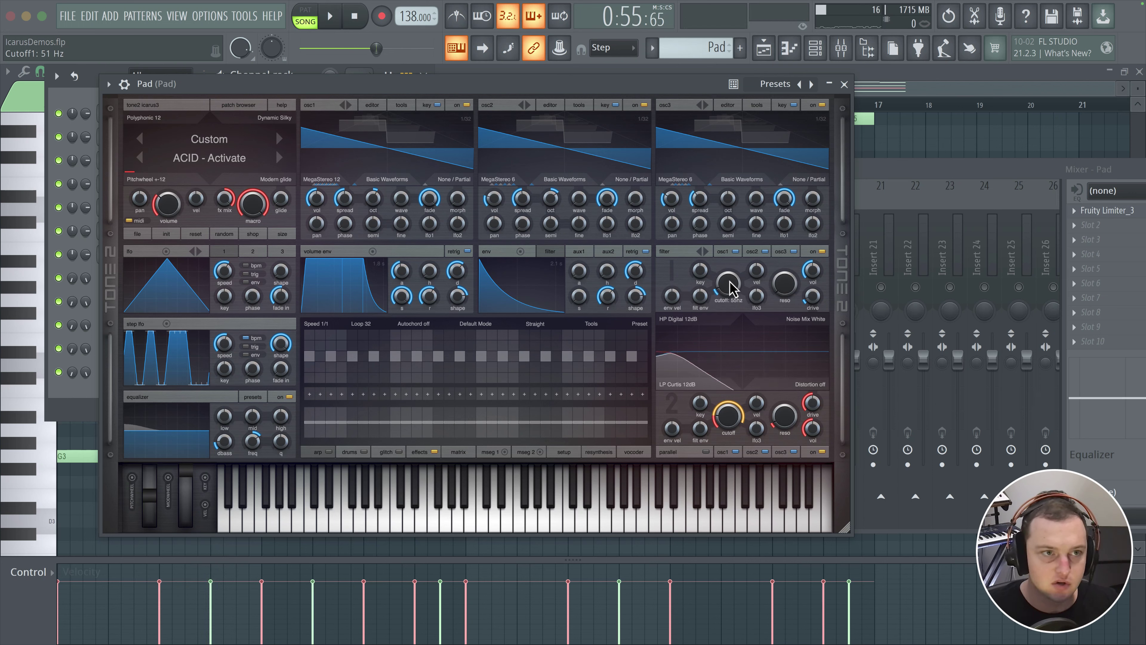
- Create an automation clip for the Pad filter cutoff that was just tweaked, and bring the playlist into full view
{"action": "left_click", "coordinate": [244, 16]}
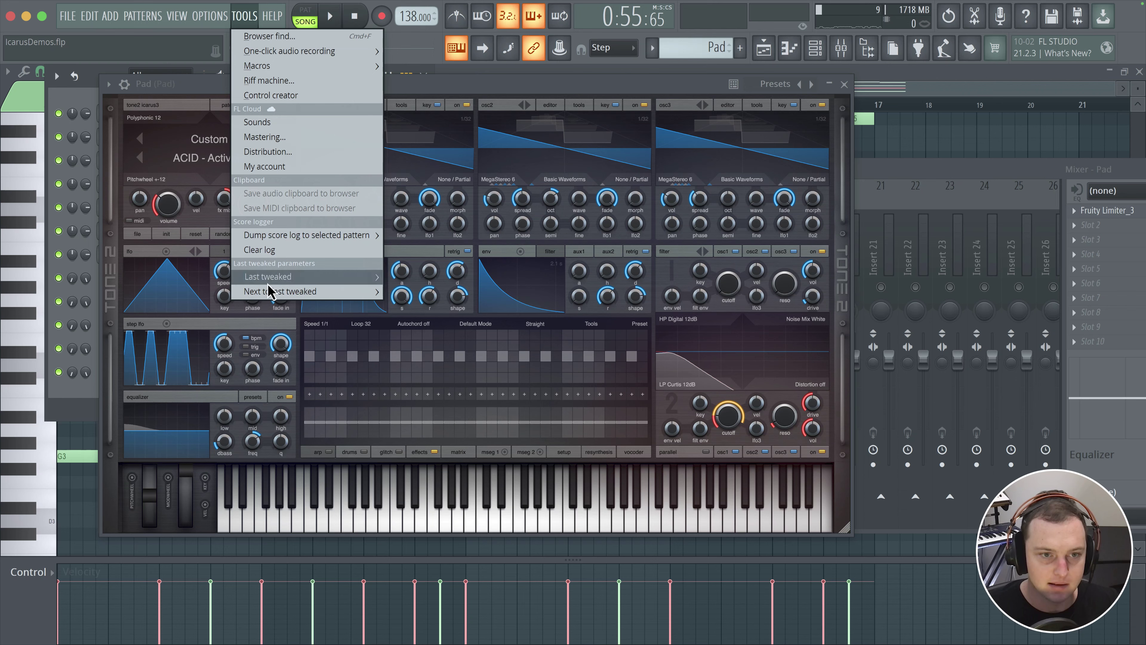
{"action": "mouse_move", "coordinate": [270, 277]}
{"action": "left_click", "coordinate": [422, 379]}
{"action": "left_click", "coordinate": [765, 47]}
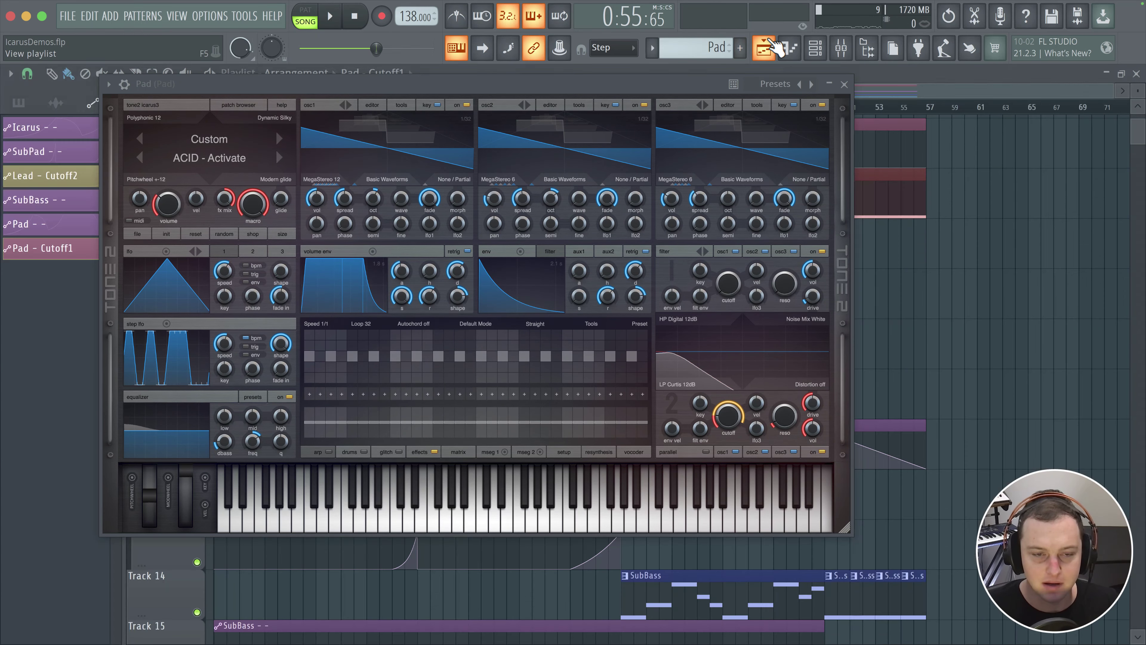
{"action": "left_click", "coordinate": [844, 84]}
{"action": "scroll", "coordinate": [249, 359], "scroll_direction": "down", "scroll_amount": 3}
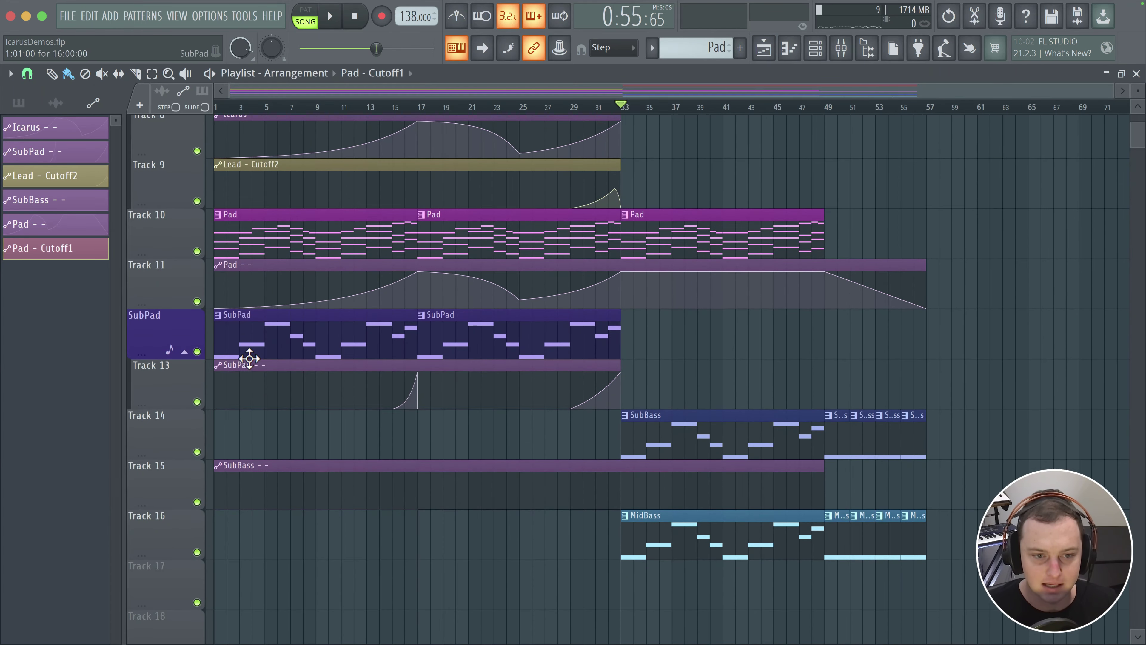
- Move the Pad - Cutoff1 automation clip from Track 5 down to Track 13, starting at bar 33
{"action": "scroll", "coordinate": [302, 365], "scroll_direction": "up", "scroll_amount": 5}
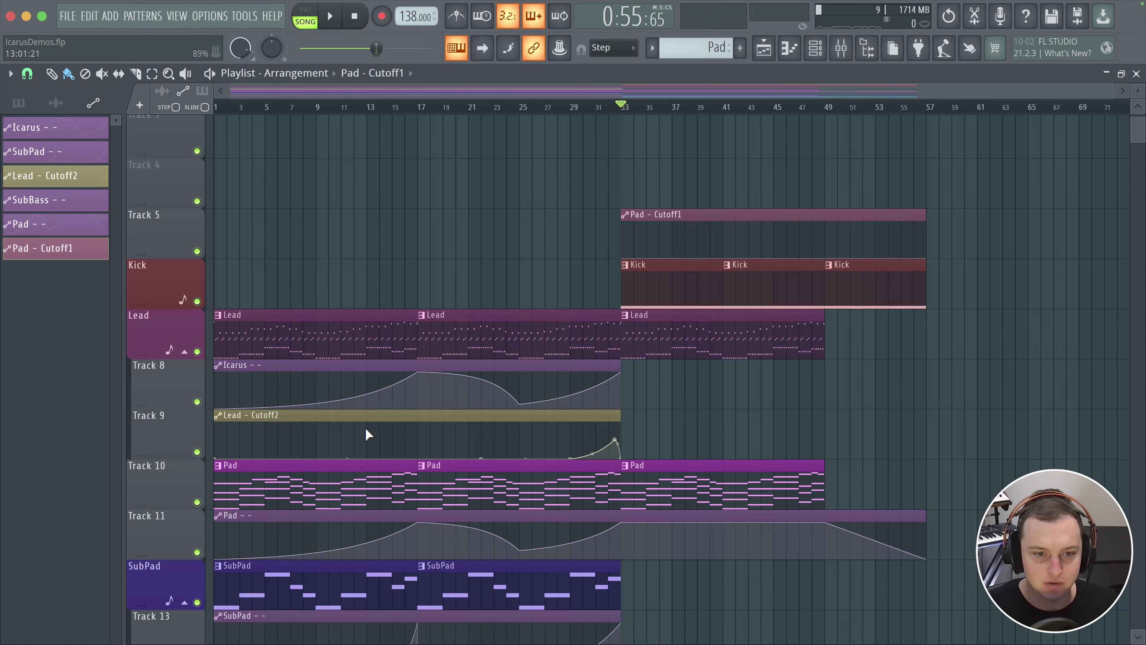
{"action": "scroll", "coordinate": [356, 440], "scroll_direction": "down", "scroll_amount": 2}
{"action": "scroll", "coordinate": [593, 294], "scroll_direction": "up", "scroll_amount": 3}
{"action": "scroll", "coordinate": [631, 251], "scroll_direction": "down", "scroll_amount": 2}
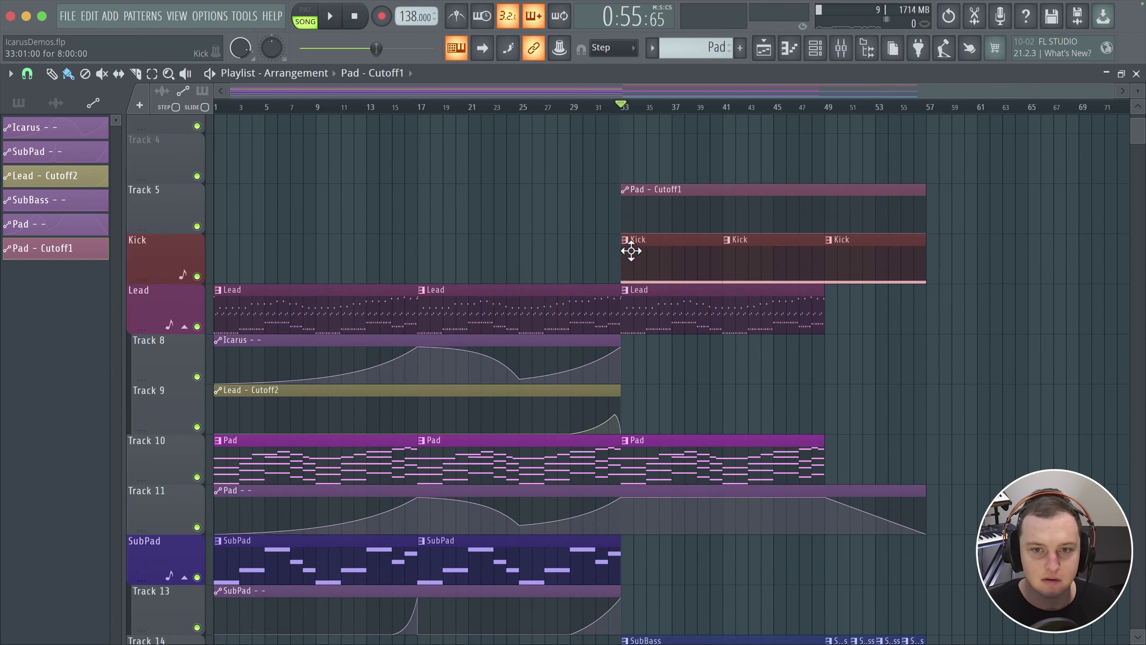
{"action": "scroll", "coordinate": [630, 251], "scroll_direction": "down", "scroll_amount": 1}
{"action": "left_click_drag", "start_coordinate": [667, 164], "coordinate": [667, 602]}
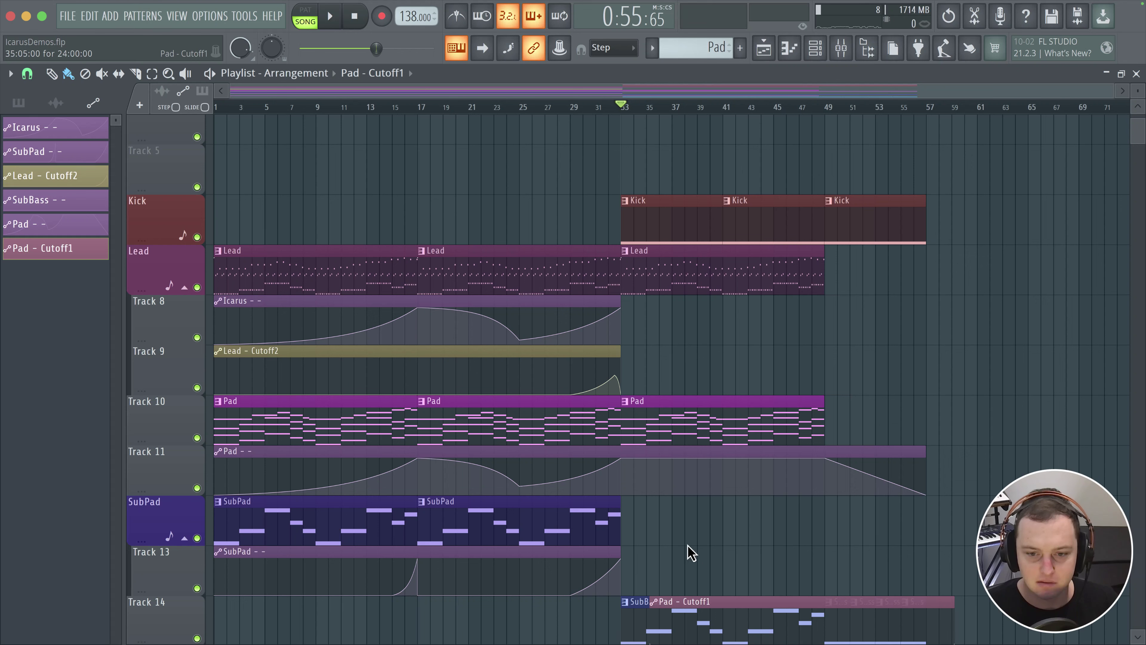
{"action": "left_click_drag", "start_coordinate": [687, 544], "coordinate": [668, 514]}
- Insert an empty track directly below the Pad patterns and place the Pad - Cutoff1 clip on it, from bar 1 to bar 49
{"action": "scroll", "coordinate": [652, 496], "scroll_direction": "down", "scroll_amount": 2}
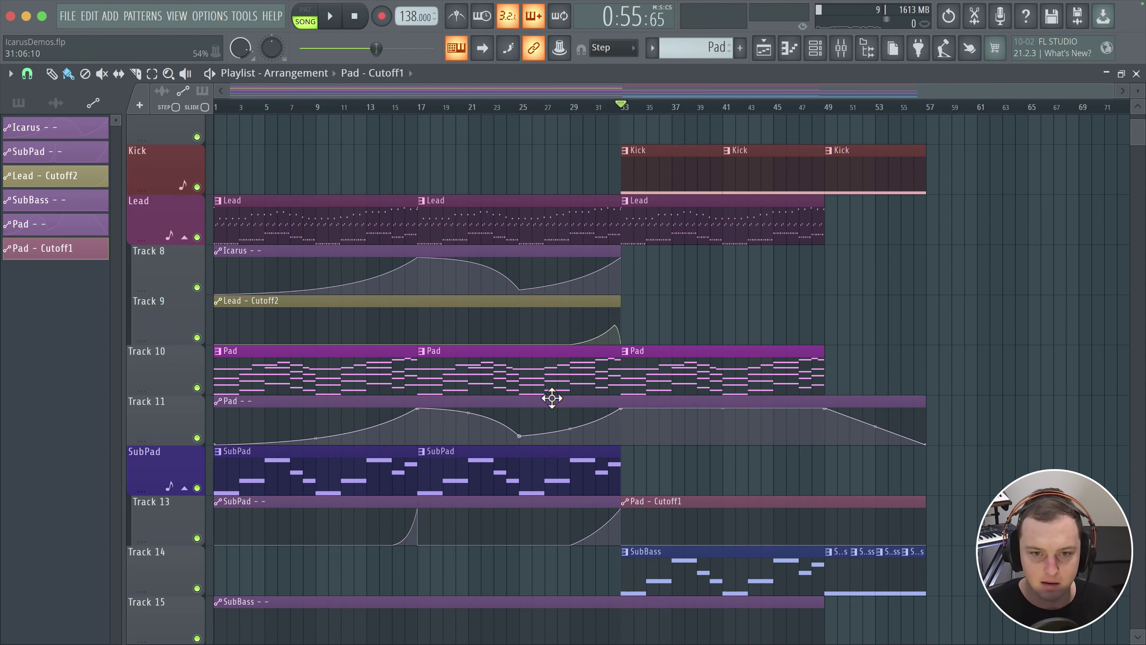
{"action": "right_click", "coordinate": [165, 427]}
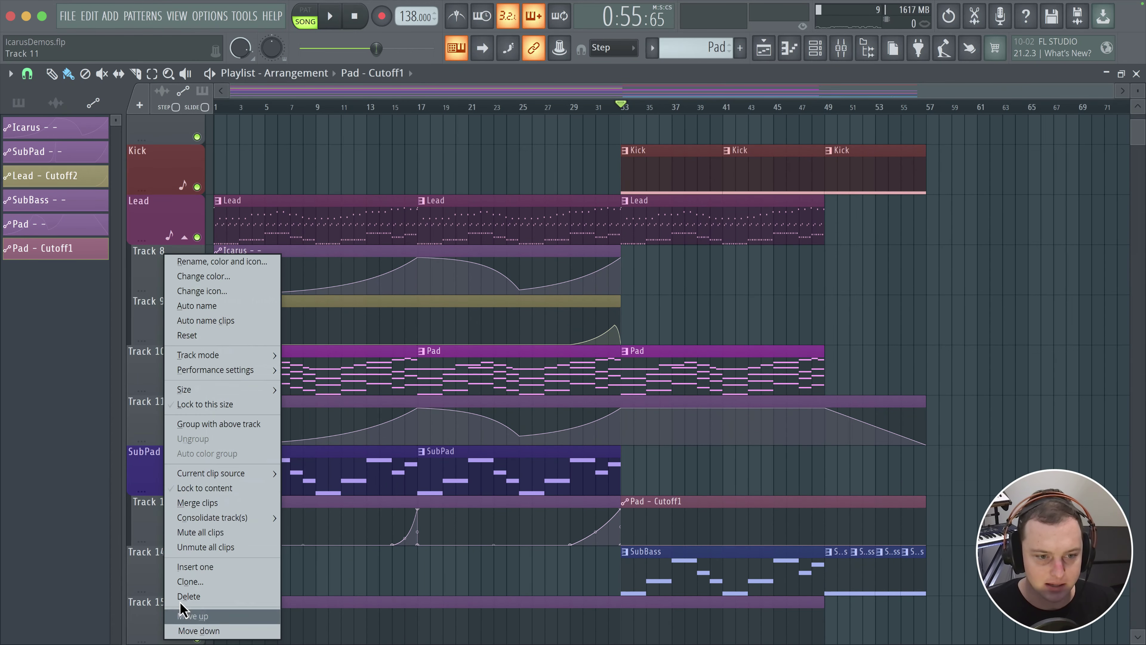
{"action": "left_click", "coordinate": [185, 580]}
{"action": "left_click_drag", "start_coordinate": [660, 549], "coordinate": [657, 394]}
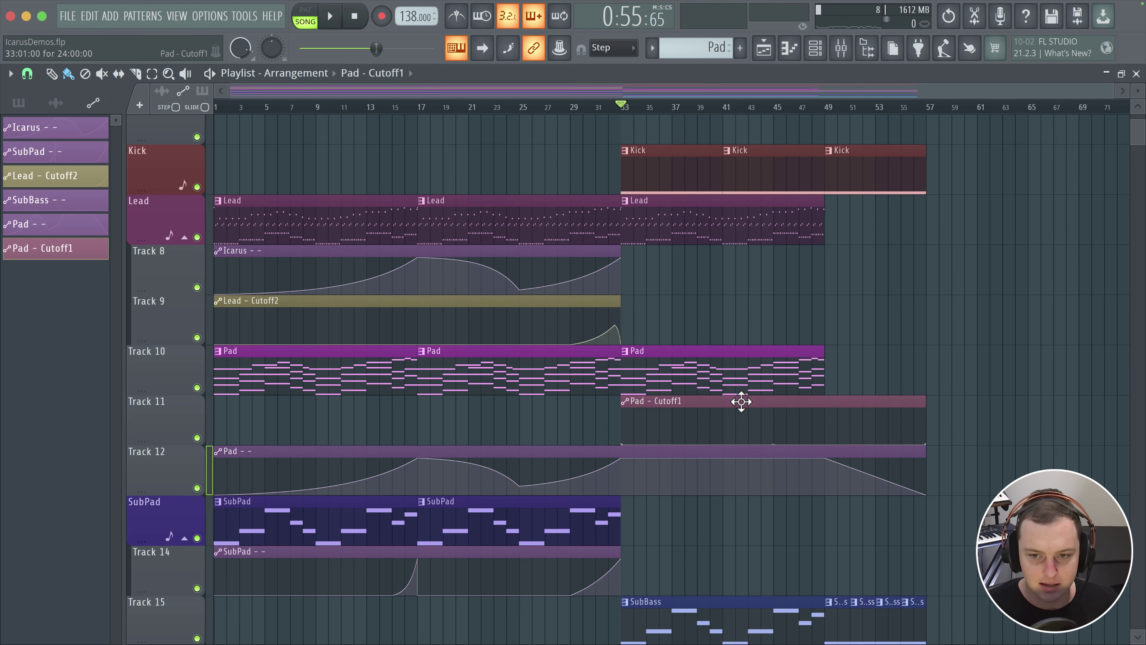
{"action": "left_click_drag", "start_coordinate": [740, 399], "coordinate": [231, 405]}
{"action": "left_click_drag", "start_coordinate": [520, 401], "coordinate": [824, 396]}
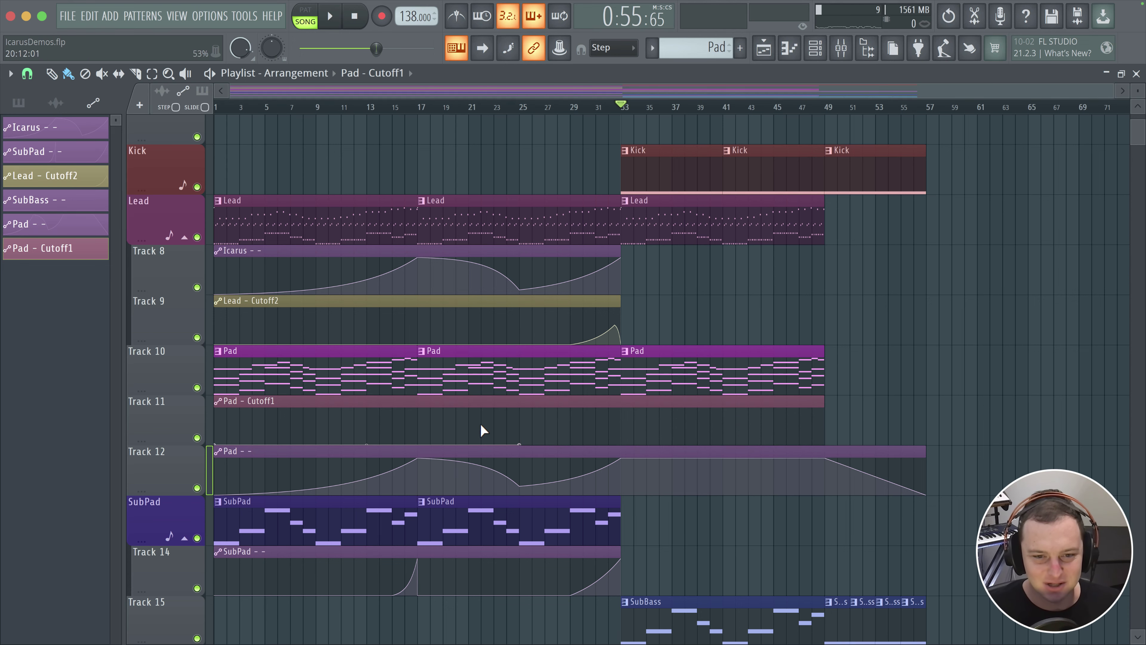
- Shape the Pad - Cutoff1 automation into rises over bars 13 to 17 and 29 to 33, with a straight drop at bar 17
{"action": "scroll", "coordinate": [574, 441], "scroll_direction": "up", "scroll_amount": 5}
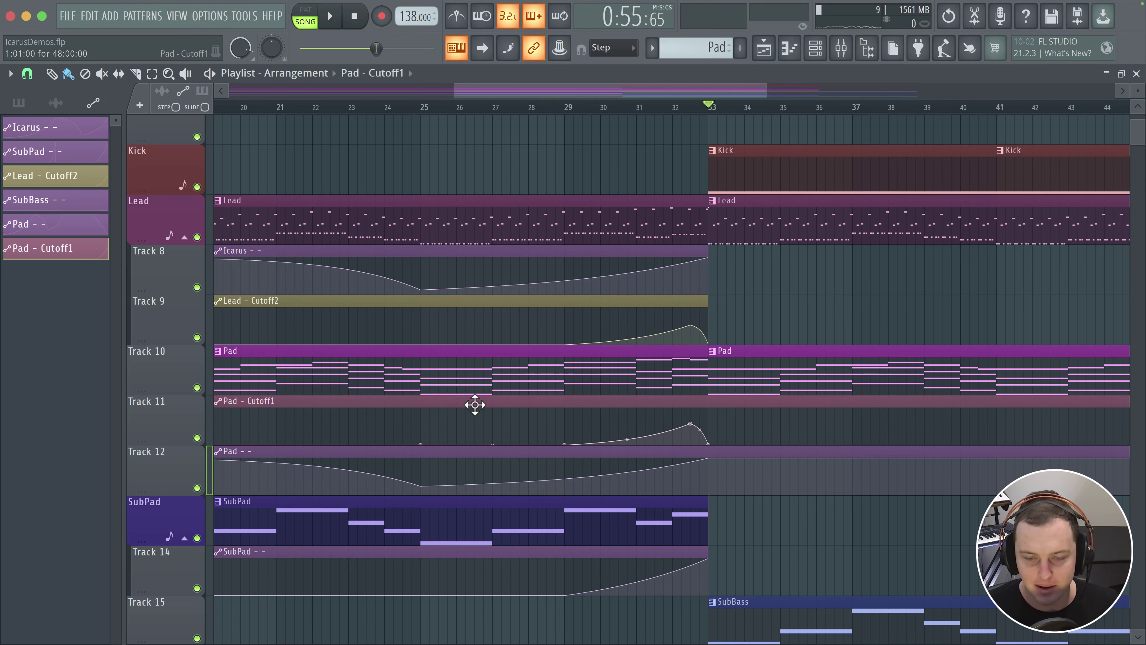
{"action": "scroll", "coordinate": [474, 405], "scroll_direction": "down", "scroll_amount": 2}
{"action": "scroll", "coordinate": [474, 404], "scroll_direction": "left", "scroll_amount": 10}
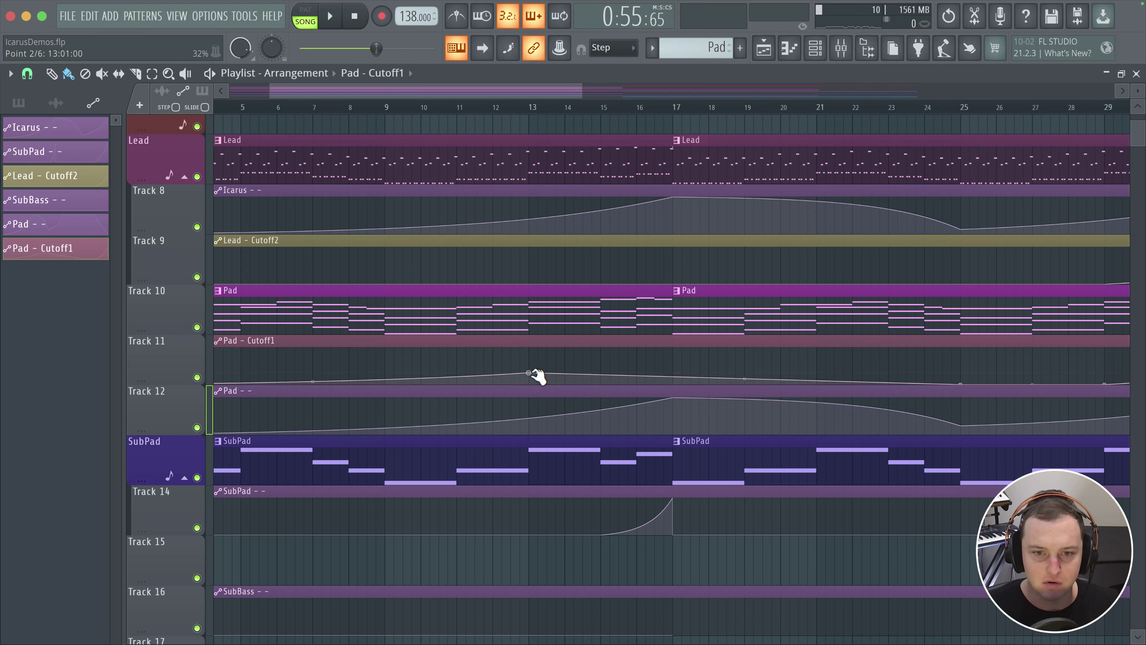
{"action": "left_click_drag", "start_coordinate": [532, 373], "coordinate": [529, 391]}
{"action": "right_click", "coordinate": [654, 367]}
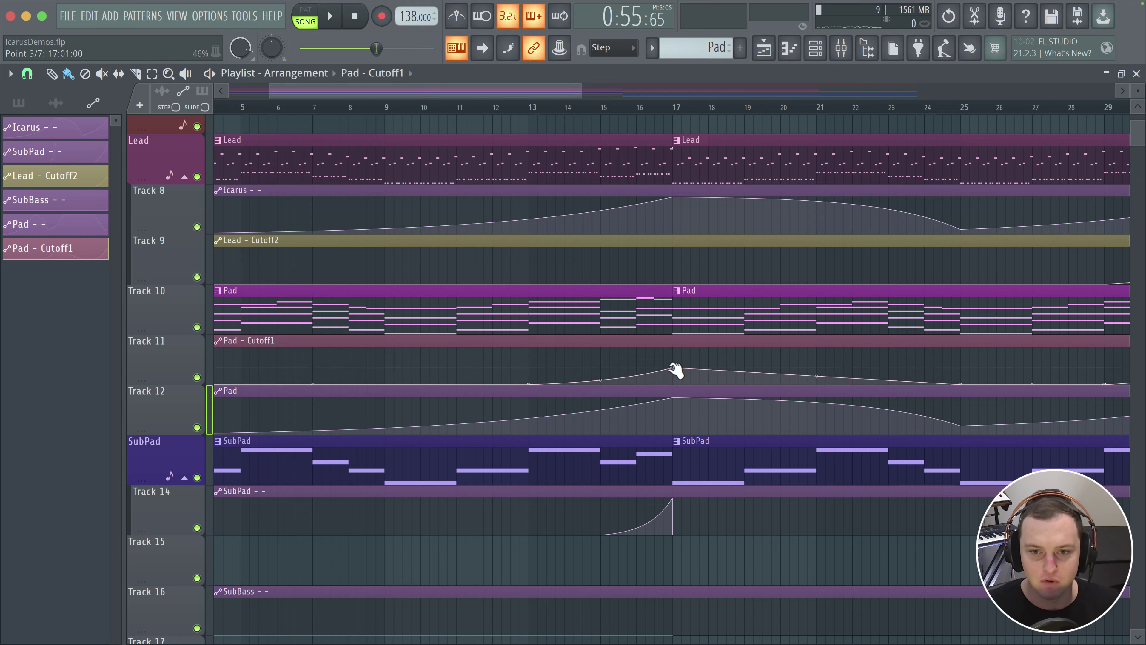
{"action": "left_click_drag", "start_coordinate": [676, 369], "coordinate": [681, 398]}
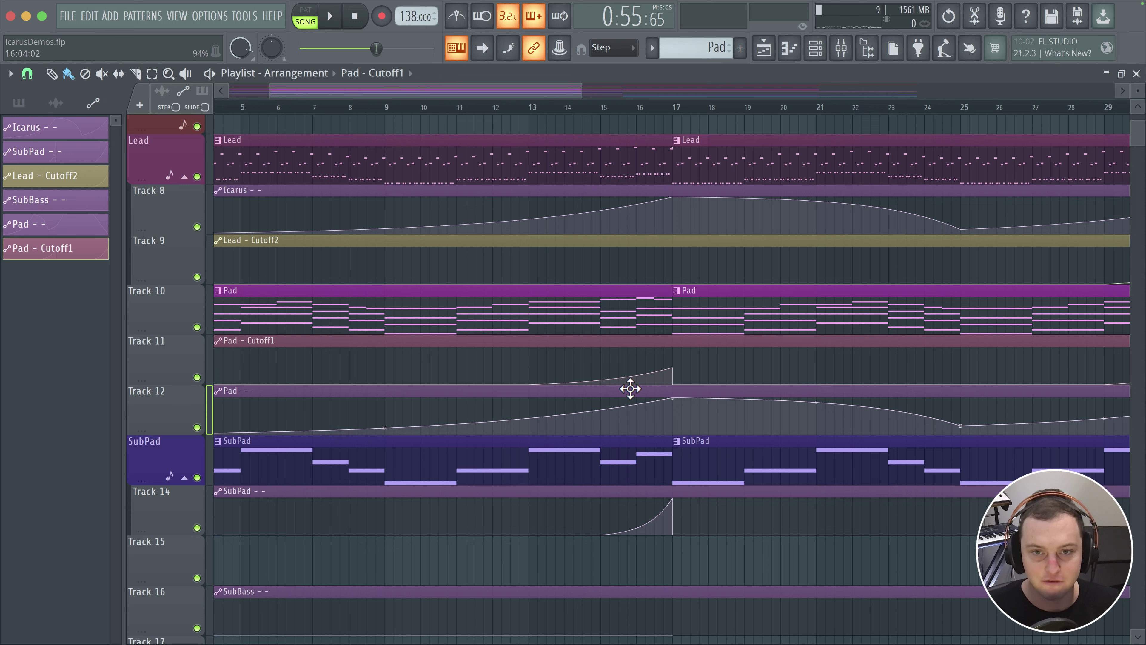
- Play the arrangement from bar 11 and listen to the Pad cutoff rise leading into bar 17
{"action": "left_click", "coordinate": [470, 109]}
{"action": "key", "text": "space"}
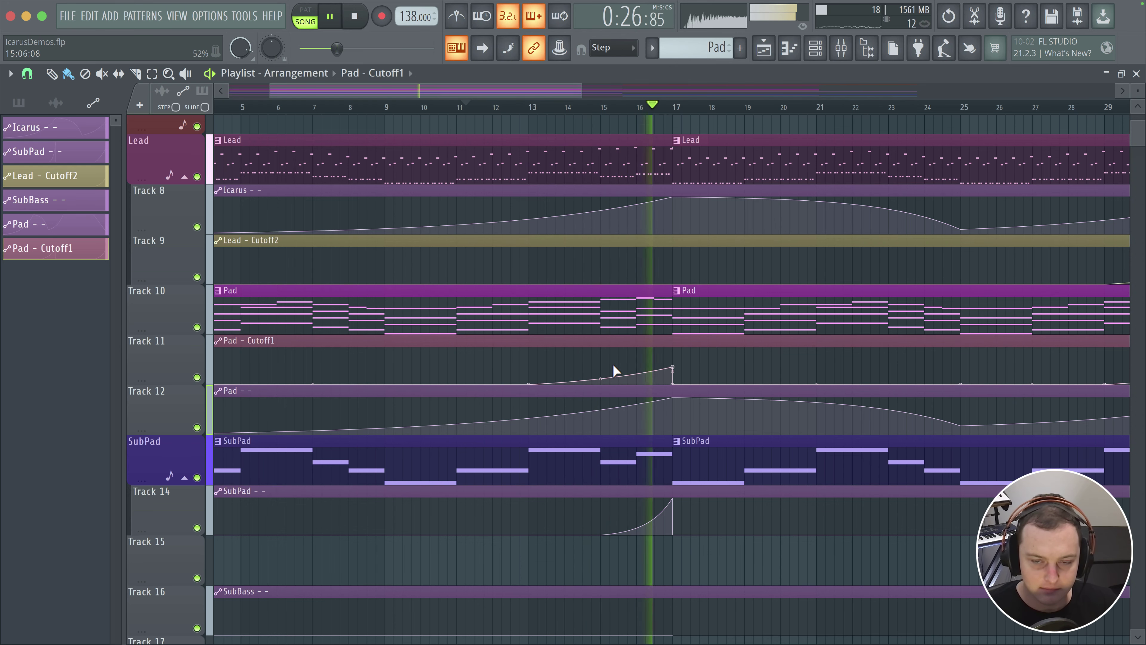
{"action": "left_click_drag", "start_coordinate": [769, 338], "coordinate": [389, 253]}
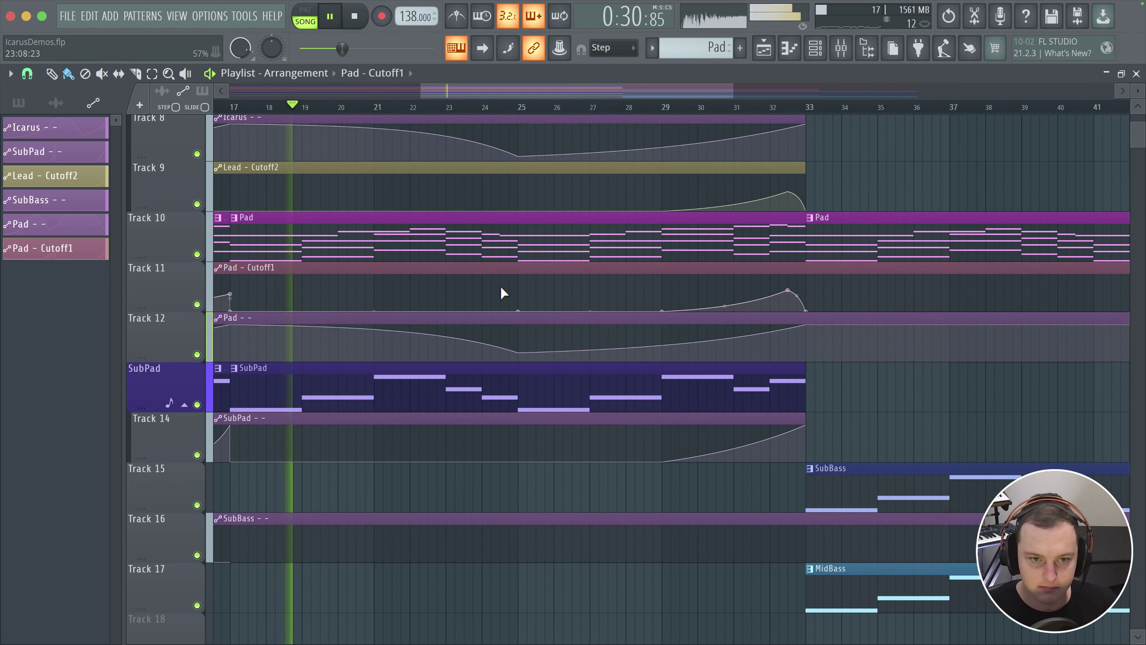
{"action": "left_click_drag", "start_coordinate": [499, 276], "coordinate": [477, 340]}
{"action": "scroll", "coordinate": [455, 289], "scroll_direction": "down", "scroll_amount": 3}
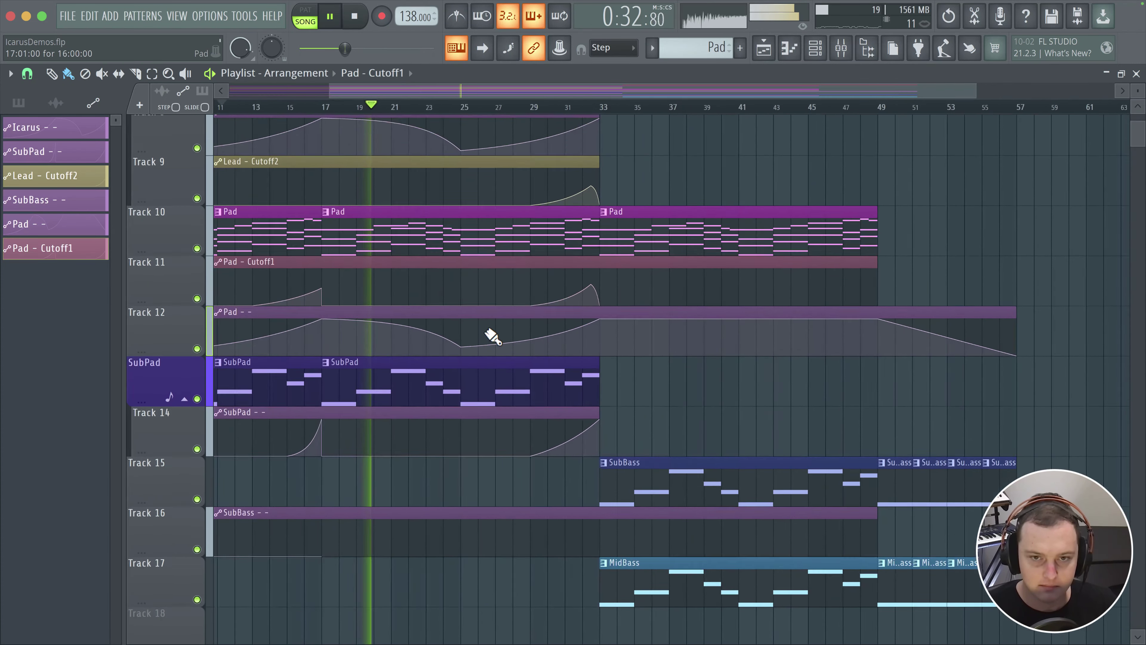
{"action": "left_click", "coordinate": [840, 47]}
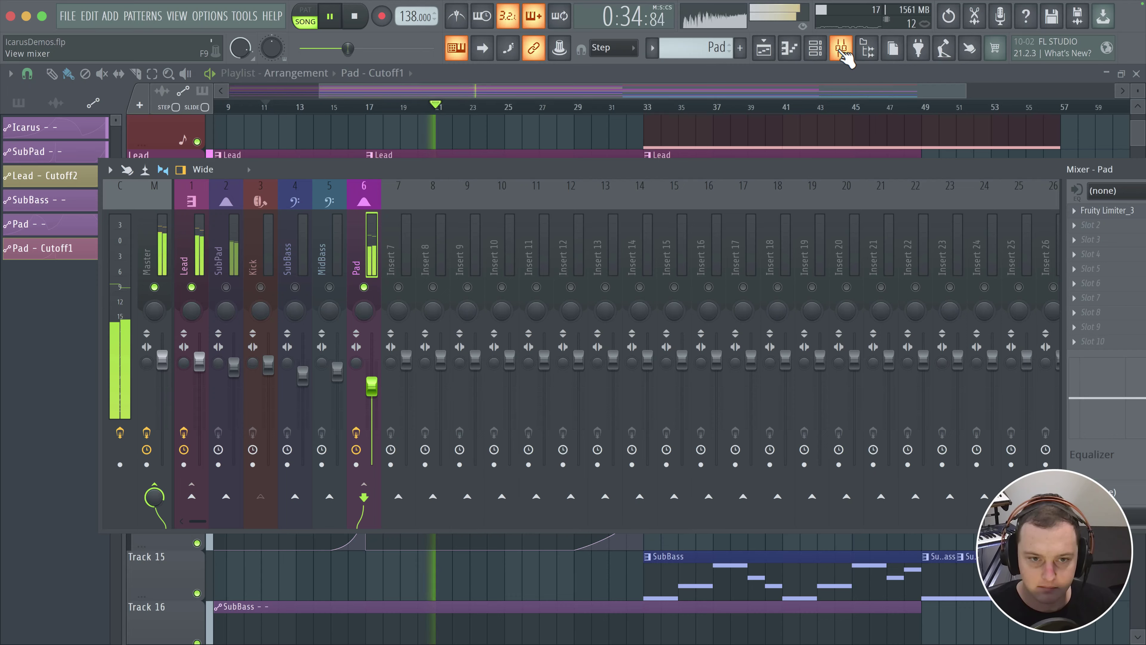
{"action": "left_click", "coordinate": [842, 50]}
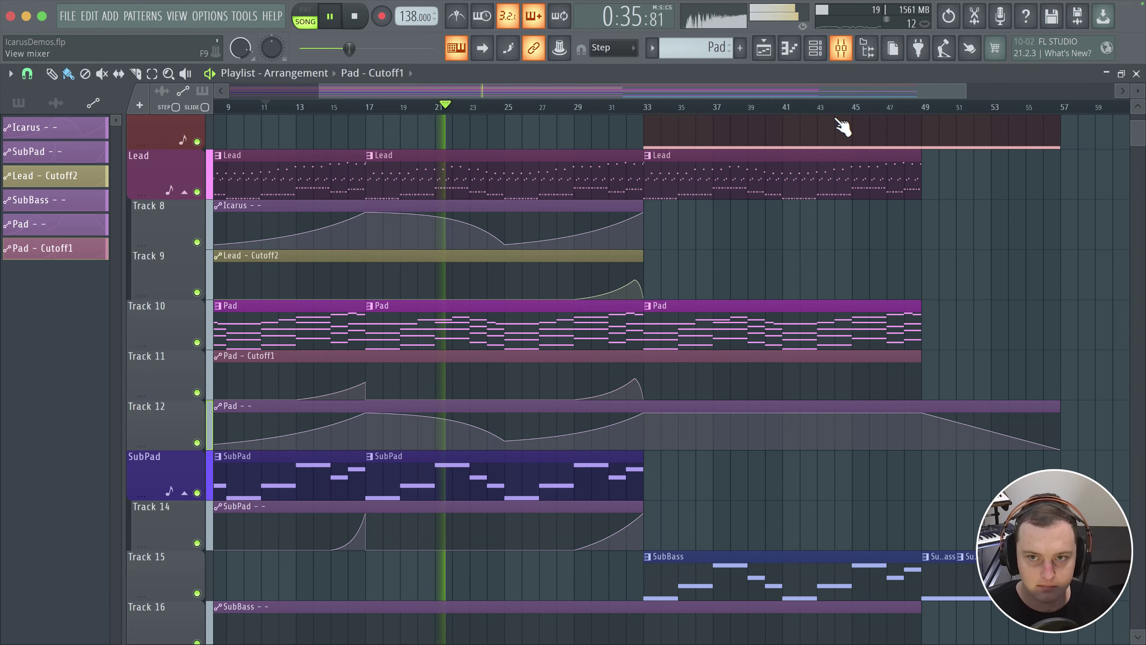
- Jump playback to about bar 31 and listen to the Pad's cutoff rise into the kick section at bar 33
{"action": "left_click", "coordinate": [639, 107]}
{"action": "left_click", "coordinate": [611, 107]}
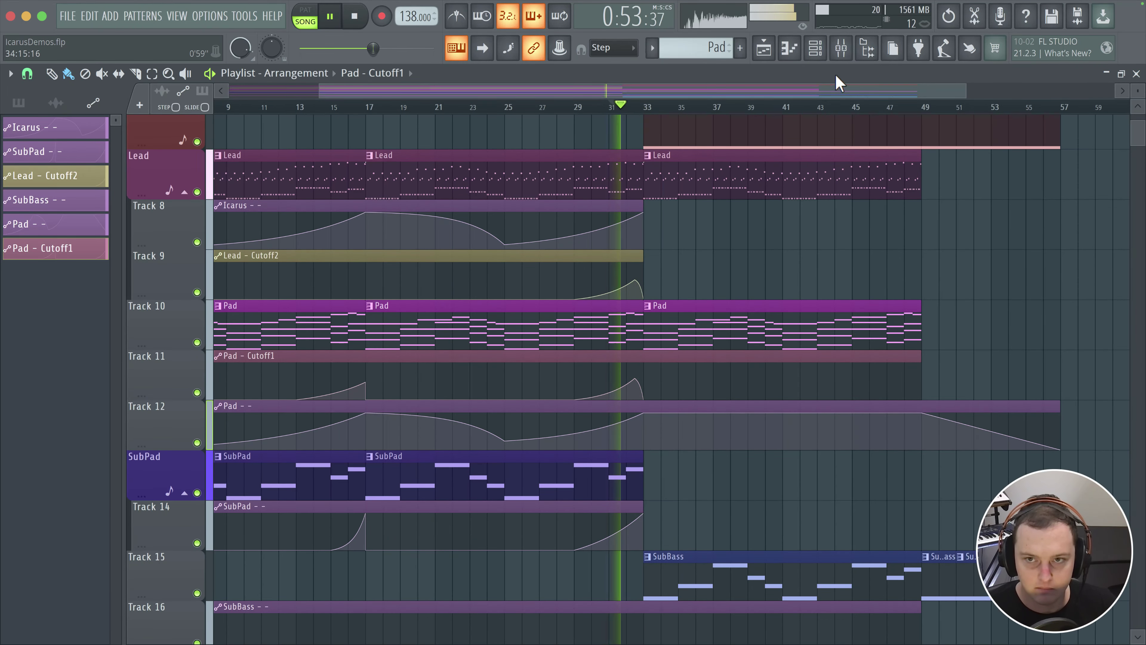
{"action": "left_click", "coordinate": [815, 47]}
{"action": "left_click", "coordinate": [841, 49]}
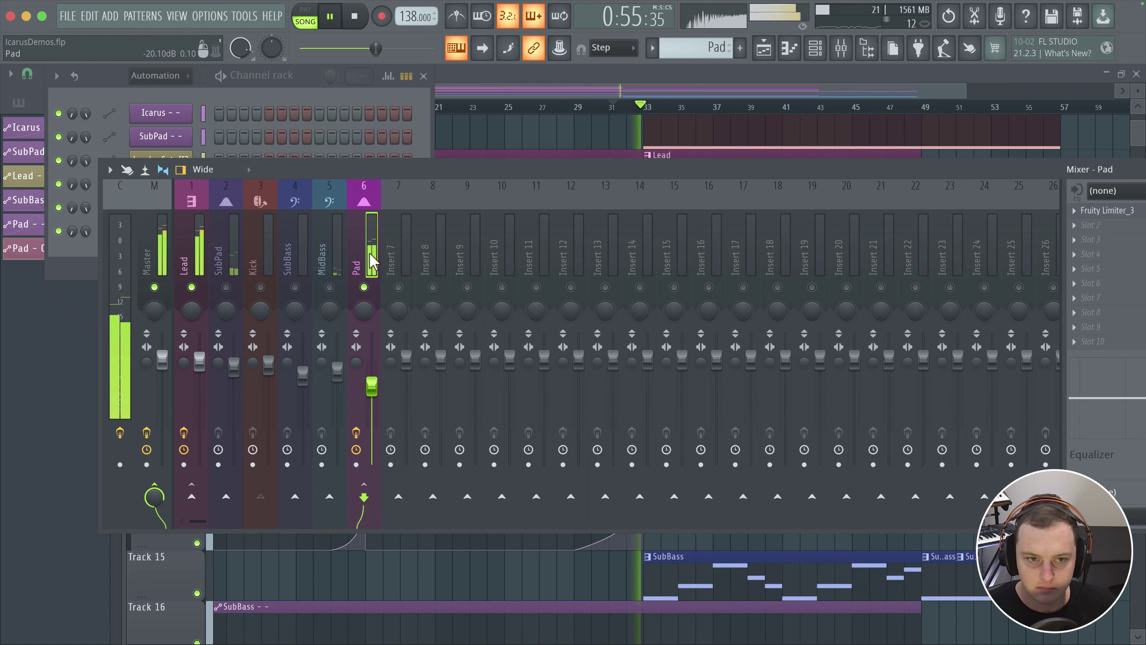
{"action": "left_click", "coordinate": [622, 136]}
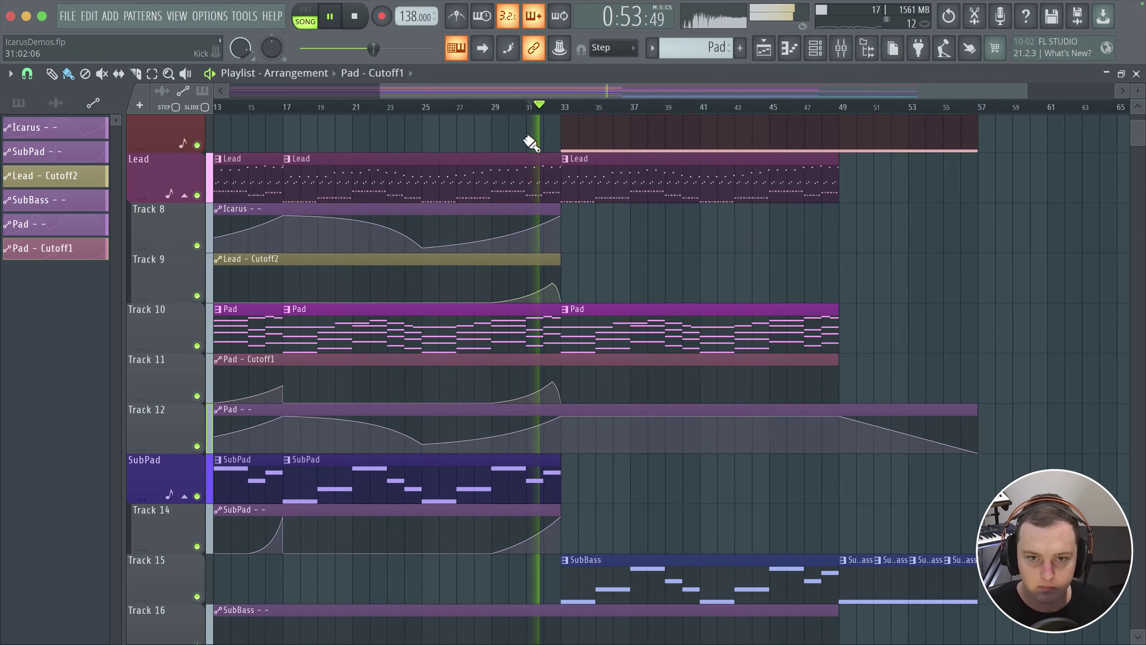
{"action": "scroll", "coordinate": [526, 226], "scroll_direction": "up", "scroll_amount": 2}
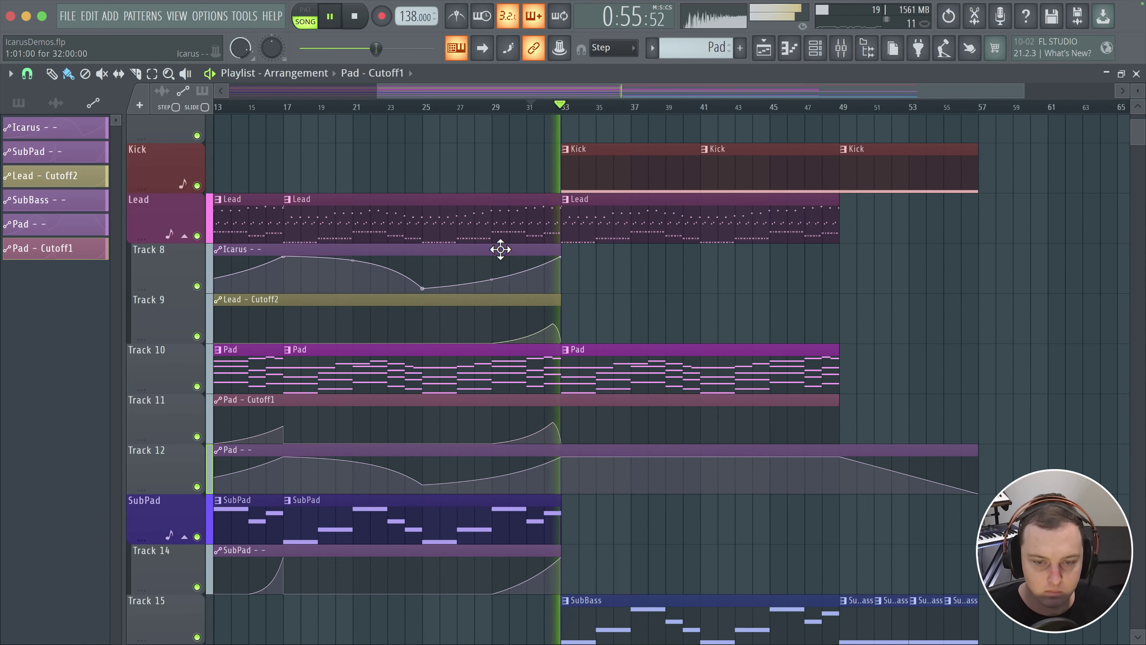
{"action": "left_click_drag", "start_coordinate": [480, 321], "coordinate": [454, 353]}
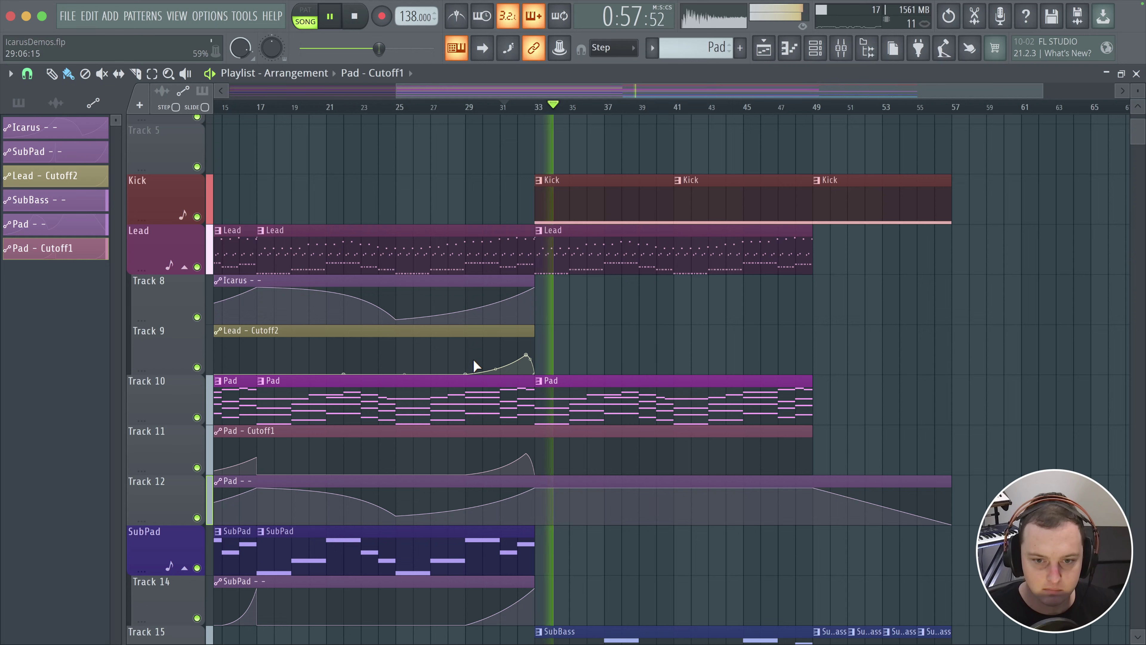
- Make all mixer tracks audible again and open the Pad track's Fruity Limiter clear of the active mixer tracks
{"action": "left_click", "coordinate": [841, 47]}
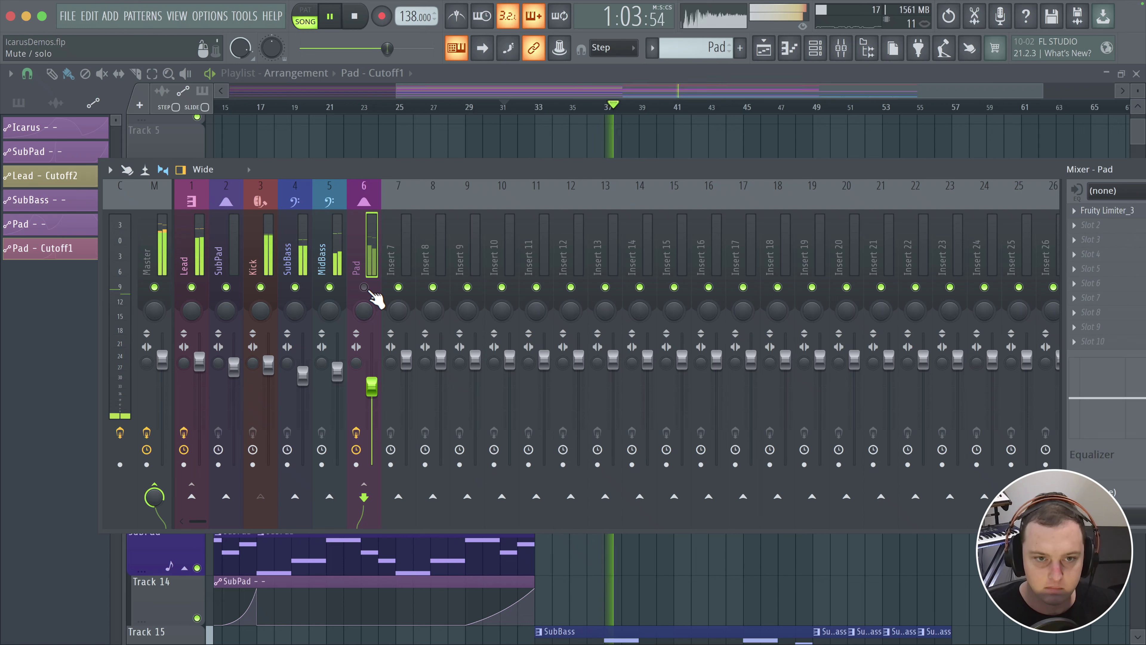
{"action": "left_click", "coordinate": [1121, 213]}
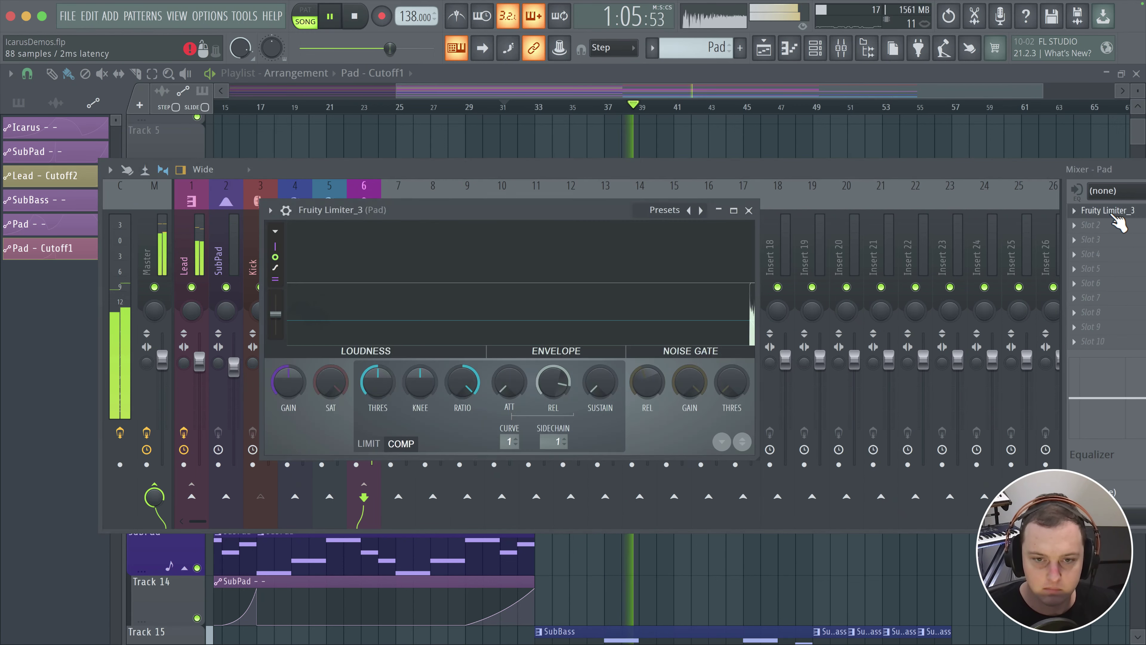
{"action": "left_click_drag", "start_coordinate": [566, 215], "coordinate": [793, 176]}
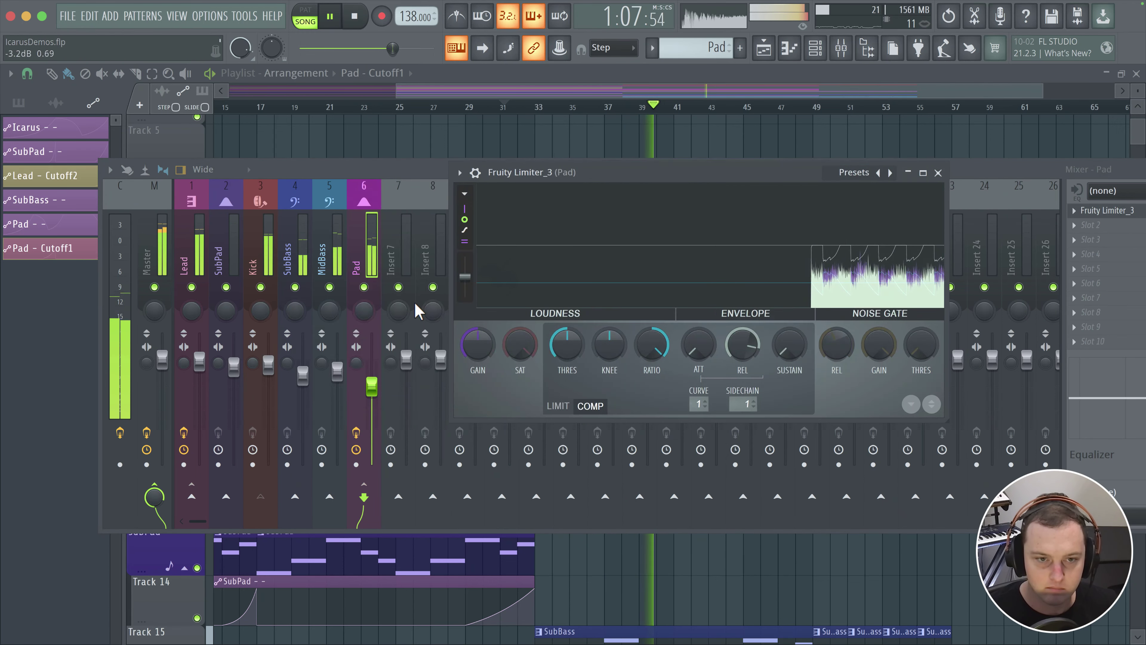
- Fine-tune the compressor threshold, release and sustain of the Pad's Fruity Limiter against the Kick alone, and make all tracks audible again
{"action": "right_click", "coordinate": [364, 287]}
{"action": "left_click", "coordinate": [260, 287]}
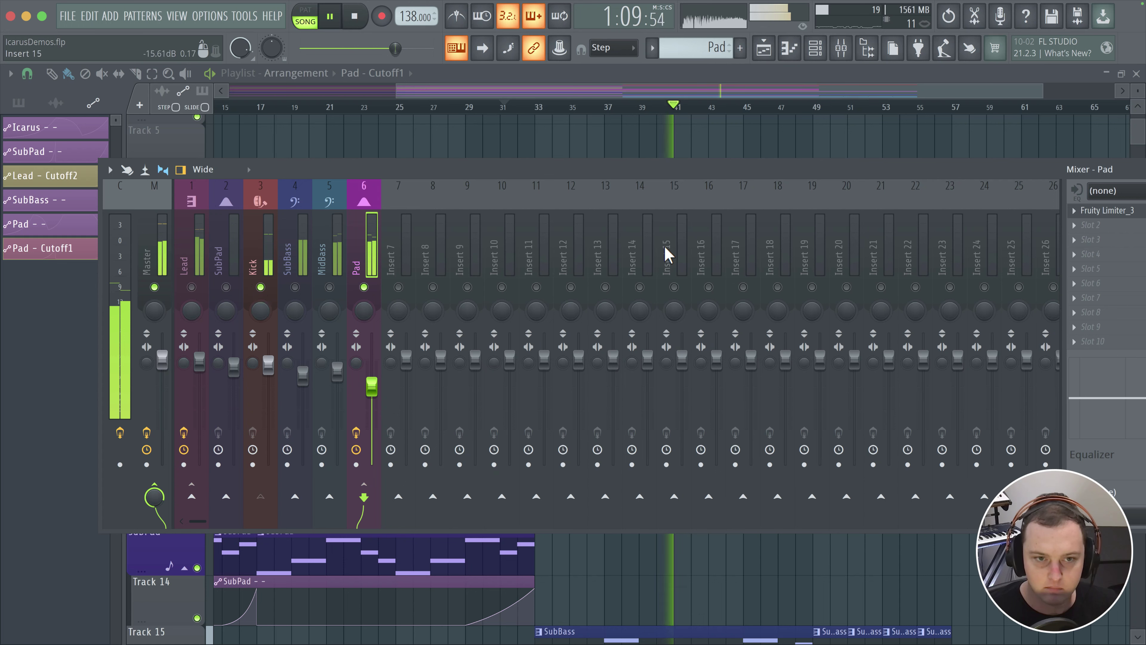
{"action": "left_click", "coordinate": [1108, 211]}
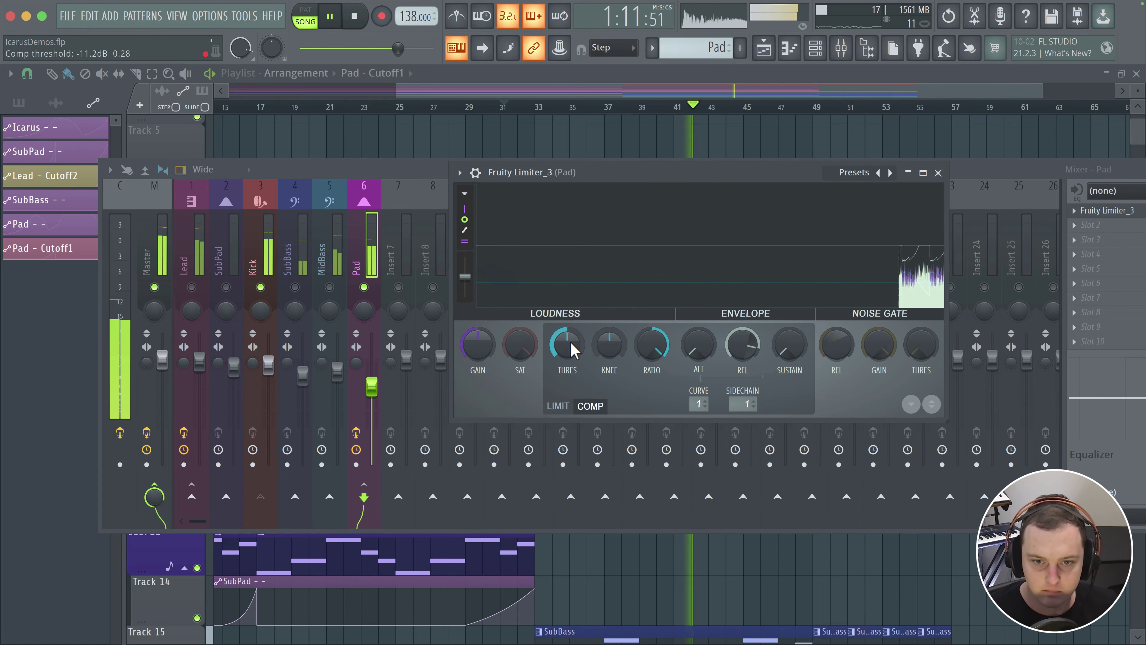
{"action": "left_click_drag", "start_coordinate": [568, 346], "coordinate": [569, 343]}
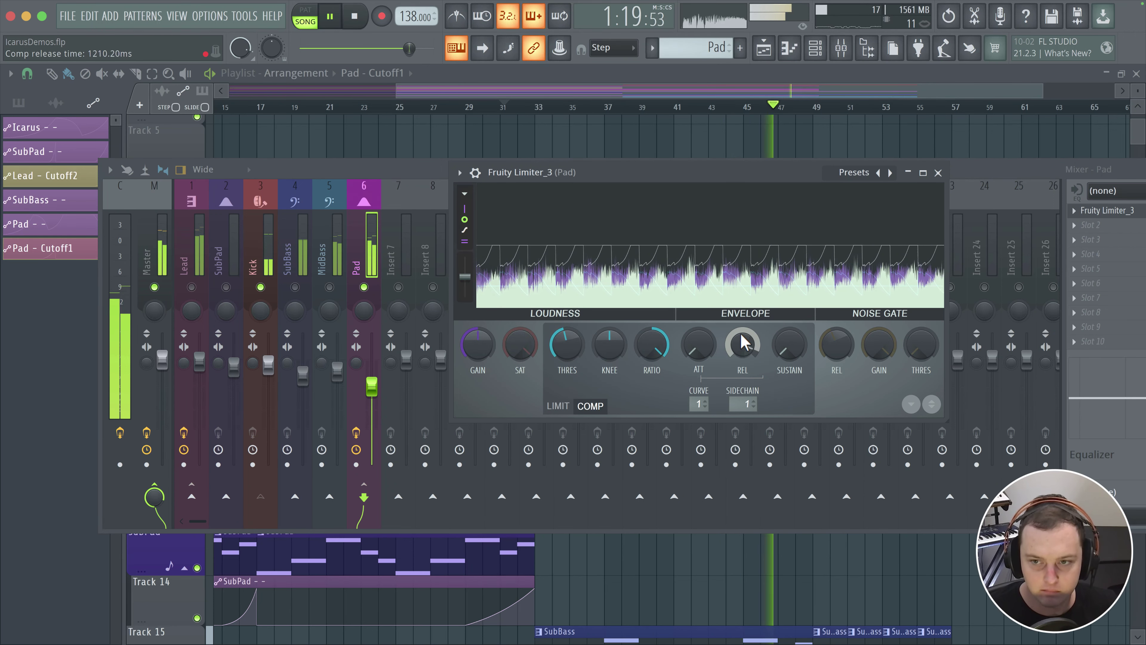
{"action": "left_click_drag", "start_coordinate": [738, 333], "coordinate": [743, 345]}
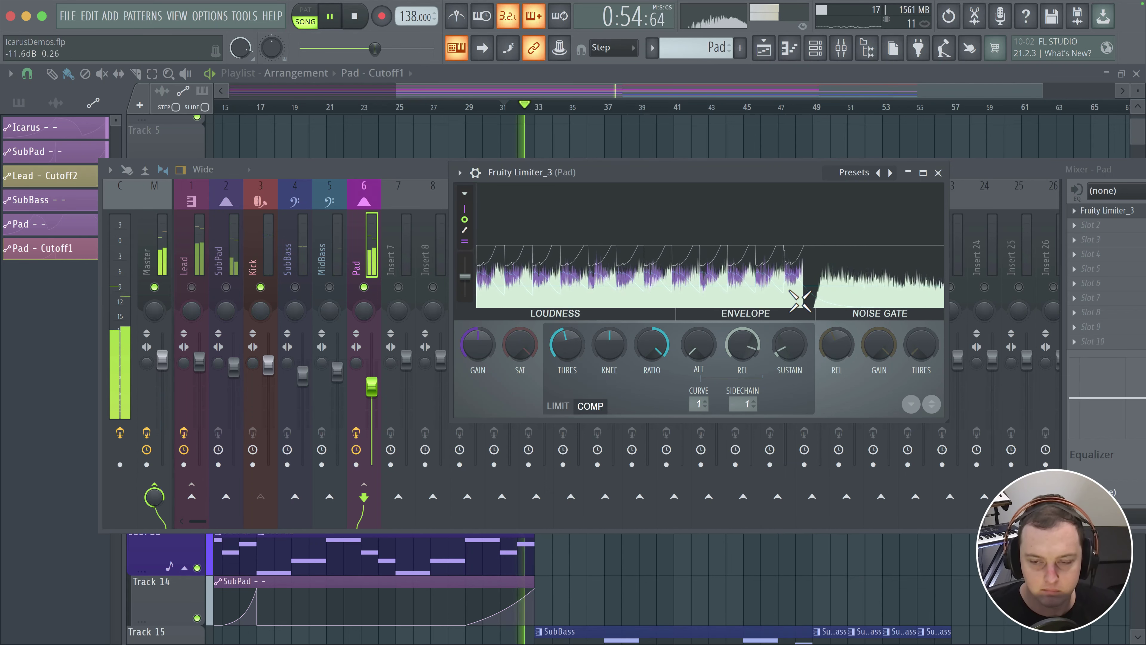
{"action": "mouse_move", "coordinate": [795, 349]}
{"action": "left_mouse_down"}
{"action": "mouse_move", "coordinate": [794, 298]}
{"action": "mouse_move", "coordinate": [790, 351]}
{"action": "mouse_move", "coordinate": [801, 361]}
{"action": "left_mouse_up"}
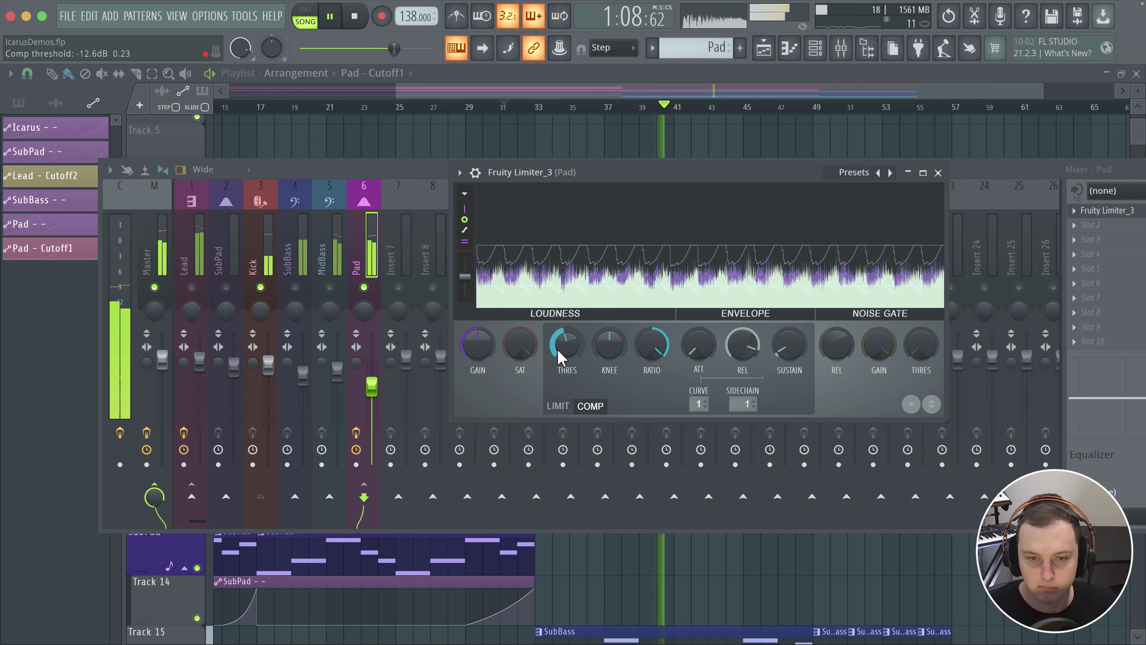
{"action": "key", "text": "space"}
{"action": "right_click", "coordinate": [295, 288]}
- Play the arrangement from about bar 31 and listen to the full mix entering the kick section at bar 33
{"action": "left_click", "coordinate": [469, 95]}
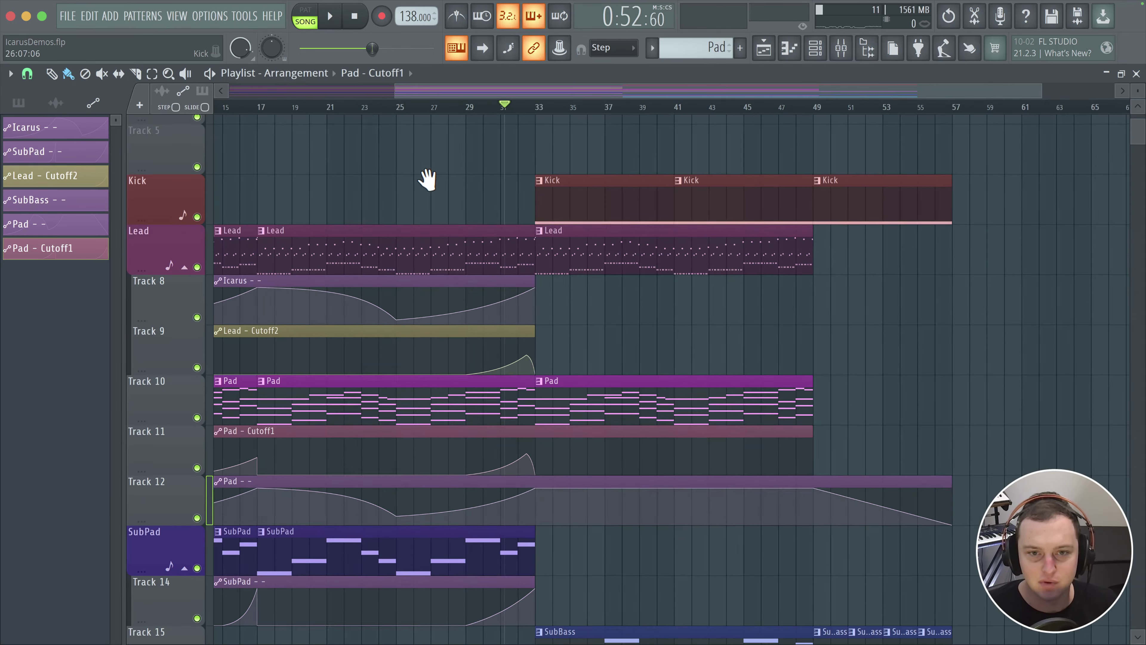
{"action": "left_click_drag", "start_coordinate": [428, 179], "coordinate": [547, 192]}
{"action": "scroll", "coordinate": [604, 271], "scroll_direction": "down", "scroll_amount": 1}
{"action": "scroll", "coordinate": [600, 274], "scroll_direction": "down", "scroll_amount": 3}
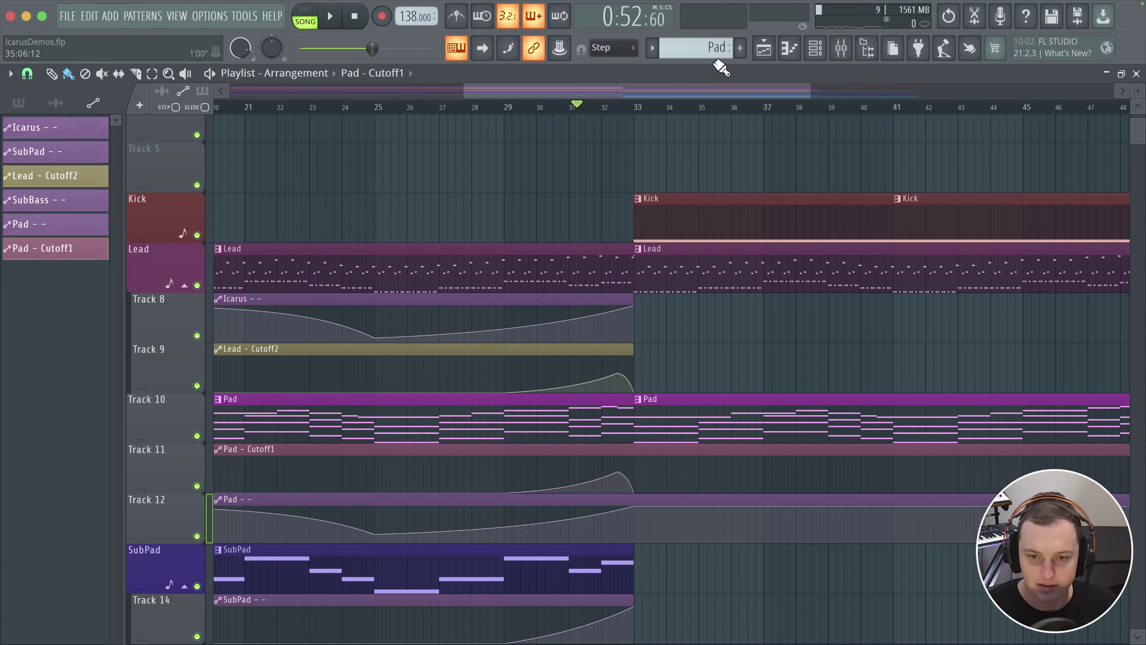
{"action": "key", "text": "space"}
{"action": "left_click", "coordinate": [839, 48]}
{"action": "left_click", "coordinate": [840, 49]}
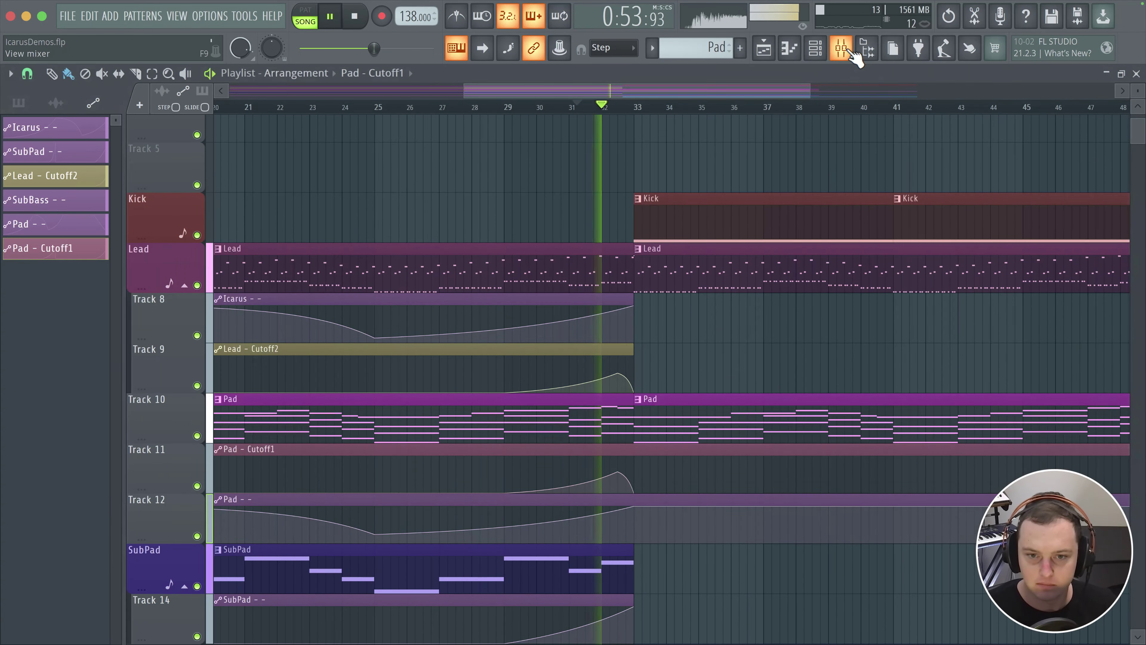
{"action": "scroll", "coordinate": [672, 209], "scroll_direction": "down", "scroll_amount": 1}
{"action": "left_click_drag", "start_coordinate": [672, 208], "coordinate": [645, 179]}
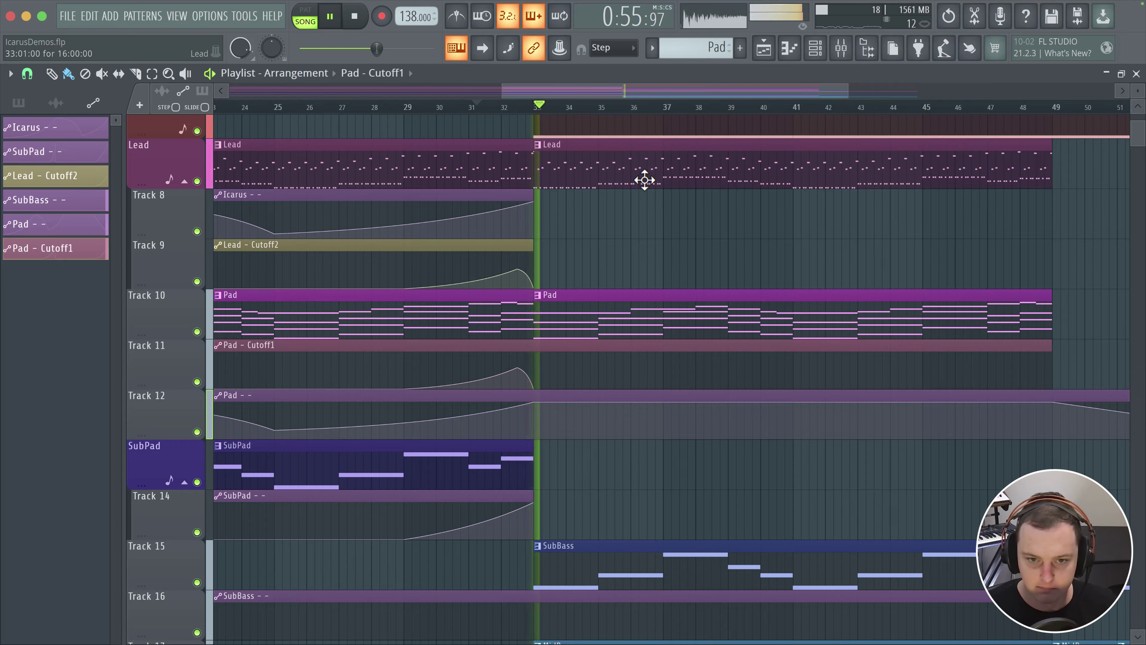
{"action": "scroll", "coordinate": [494, 282], "scroll_direction": "right", "scroll_amount": 1}
- Compare the mix with and without the Pad by briefly muting its mixer track
{"action": "left_click", "coordinate": [841, 48]}
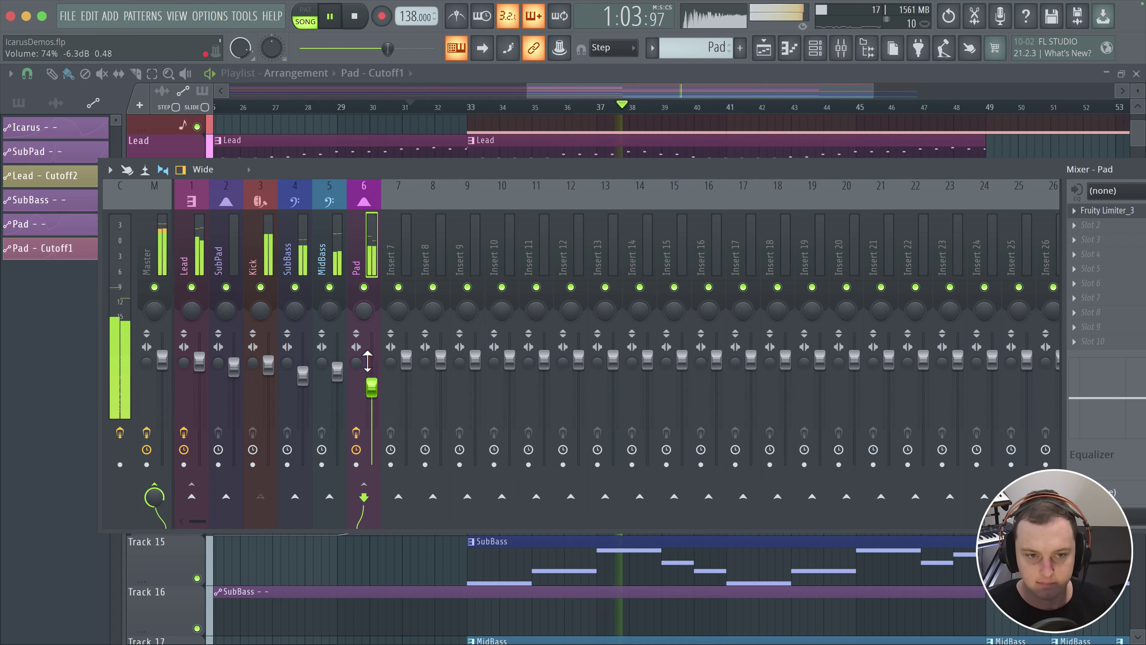
{"action": "left_click", "coordinate": [364, 287]}
{"action": "left_click", "coordinate": [364, 288]}
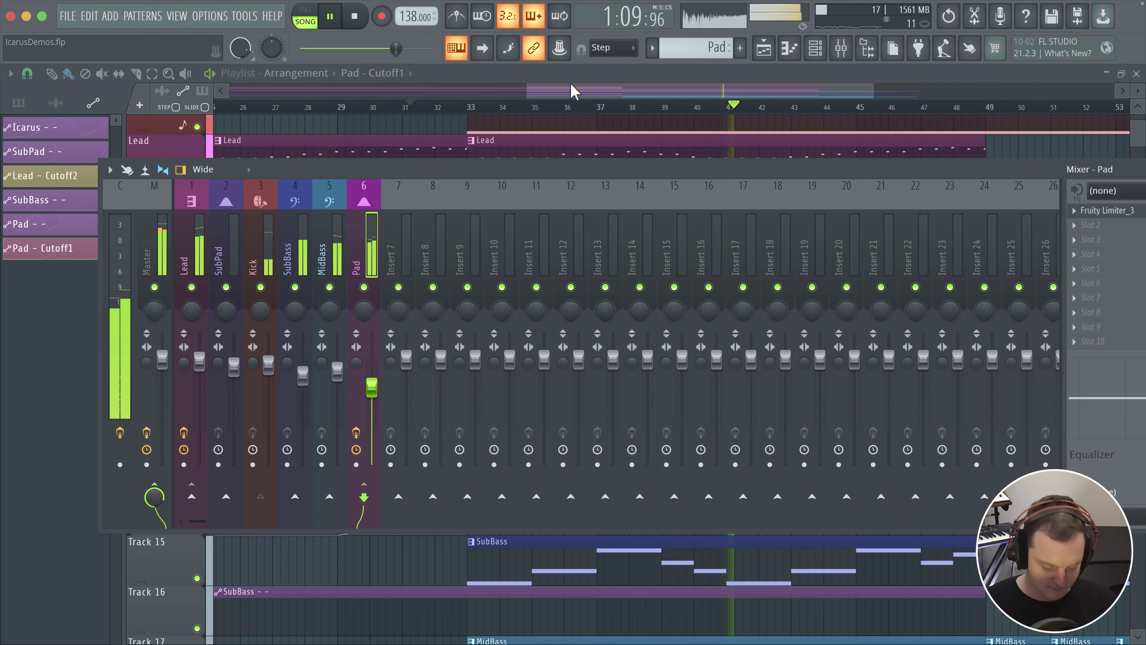
{"action": "left_click", "coordinate": [815, 47]}
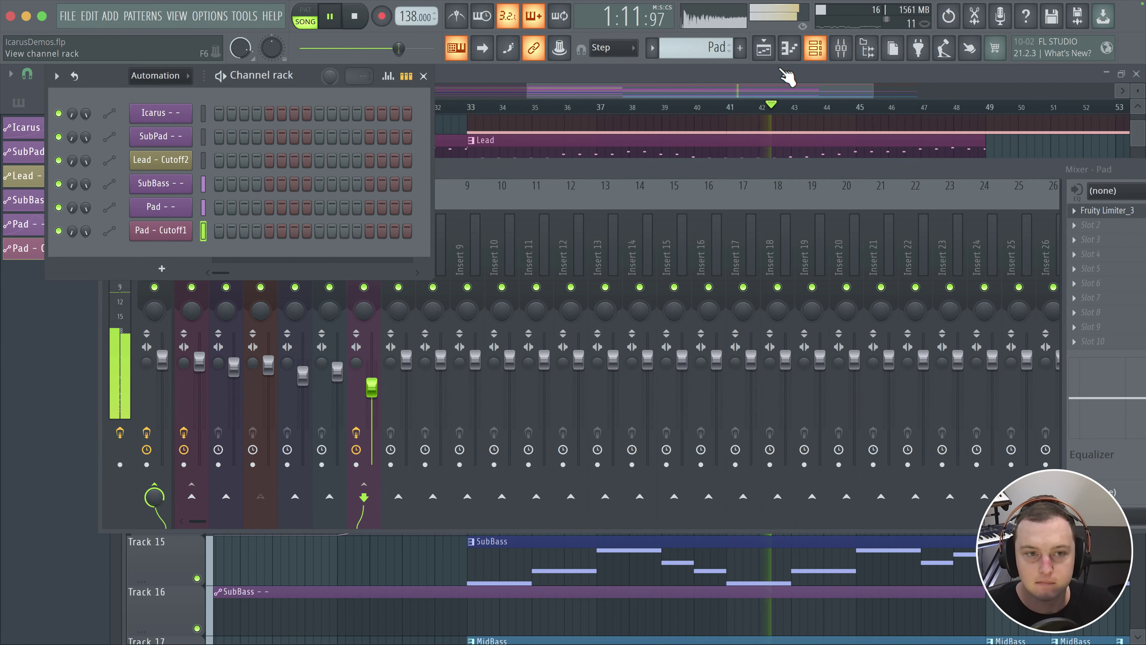
{"action": "left_click", "coordinate": [166, 231]}
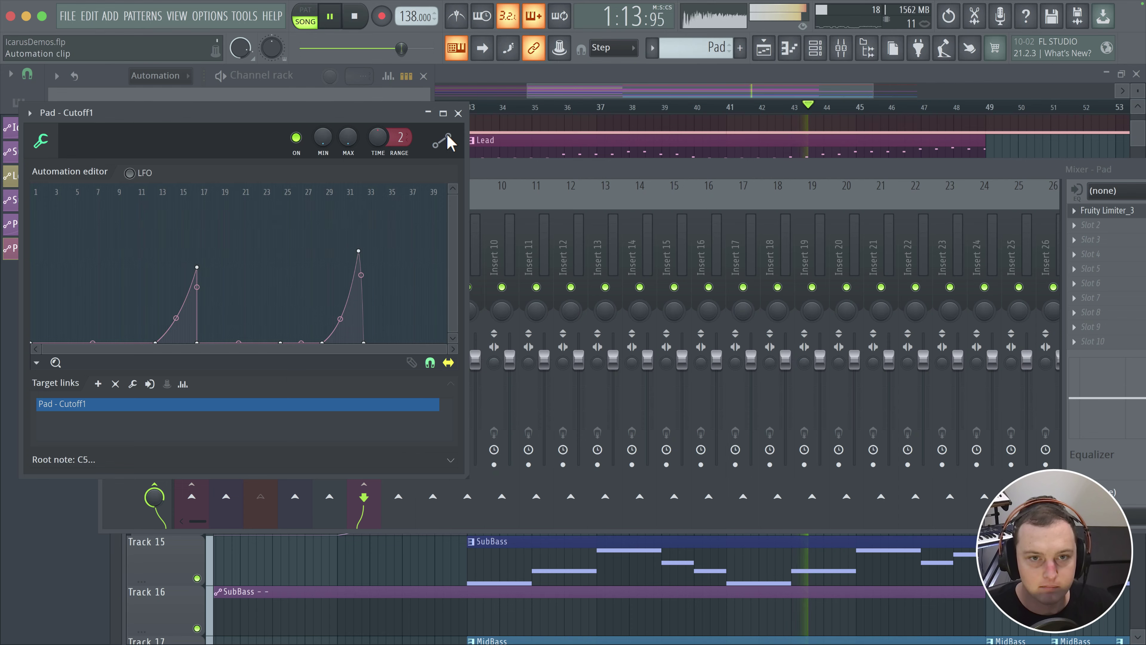
{"action": "key", "text": "Escape"}
{"action": "left_click", "coordinate": [815, 48]}
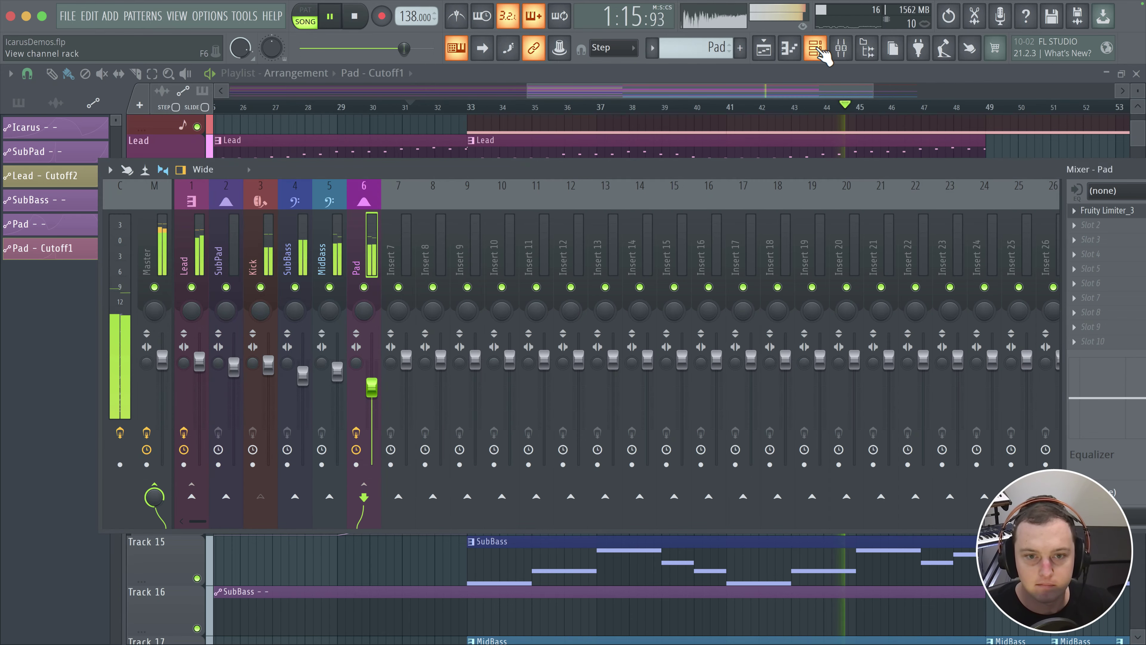
- Show all channels in the channel rack and open the Pad's Icarus instrument
{"action": "left_click", "coordinate": [763, 48]}
{"action": "left_click", "coordinate": [814, 48]}
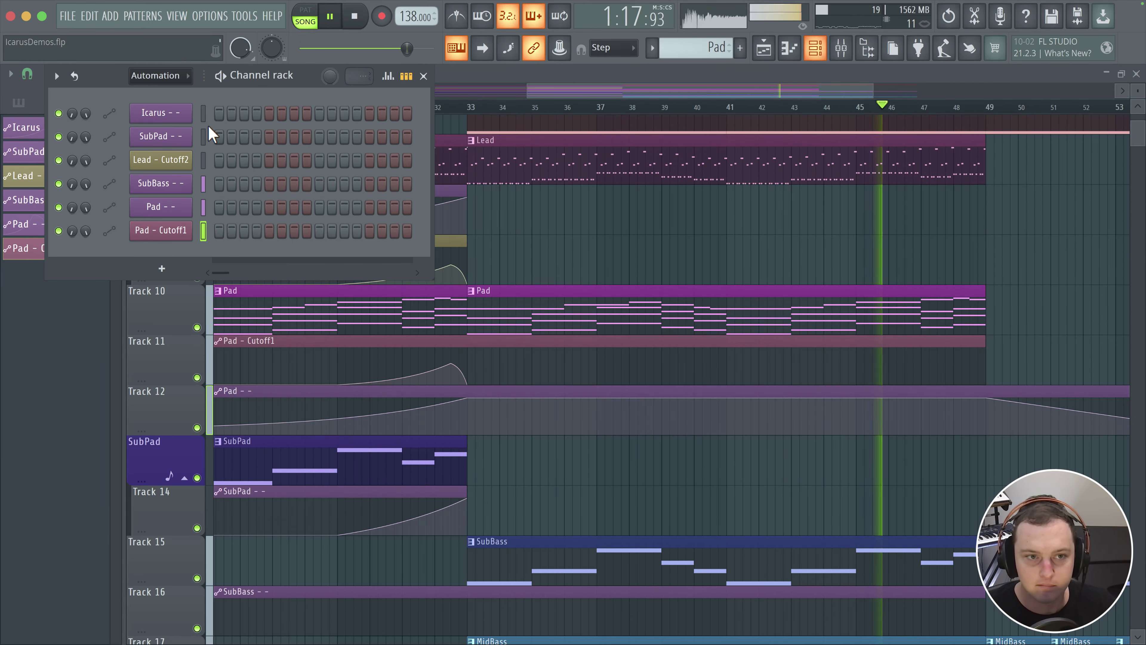
{"action": "left_click", "coordinate": [156, 85]}
{"action": "left_click", "coordinate": [149, 95]}
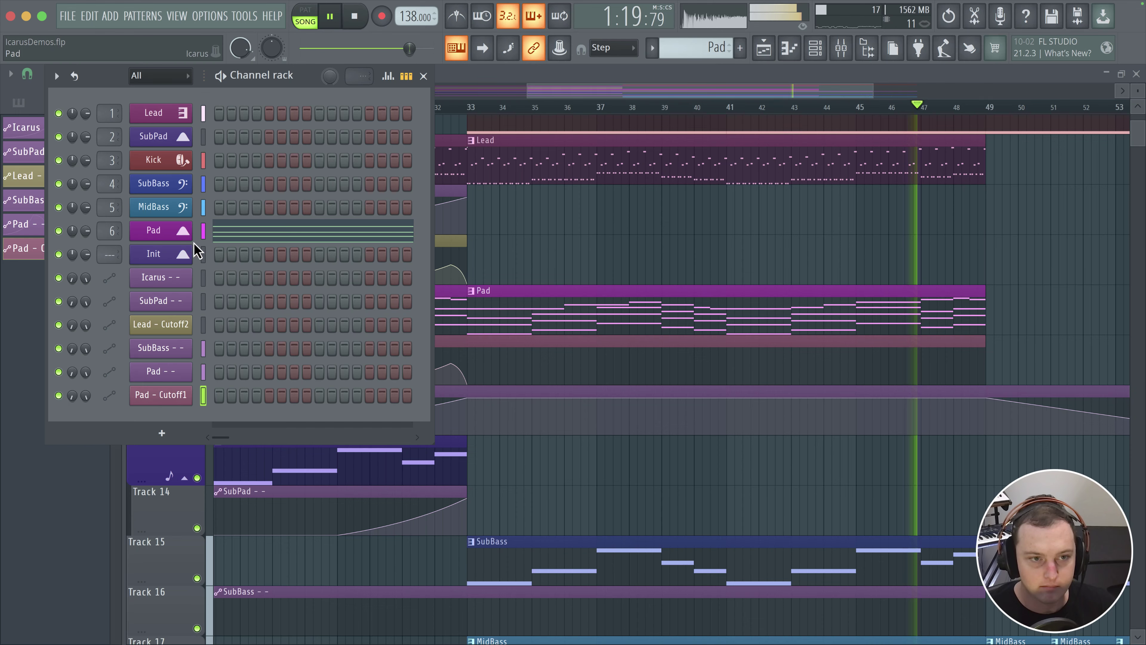
{"action": "left_click", "coordinate": [182, 231]}
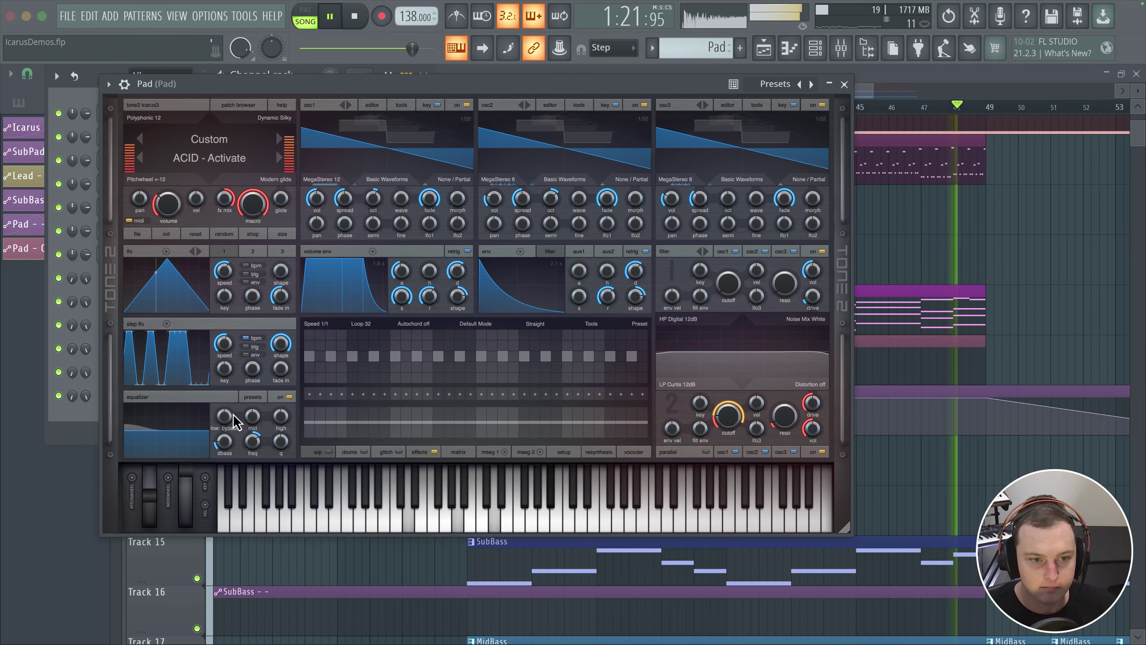
- Restart playback from about bar 31 and boost the mids in the Pad's Icarus equalizer, adjusting the mid frequency and low band
{"action": "left_click", "coordinate": [840, 47]}
{"action": "key", "text": "space"}
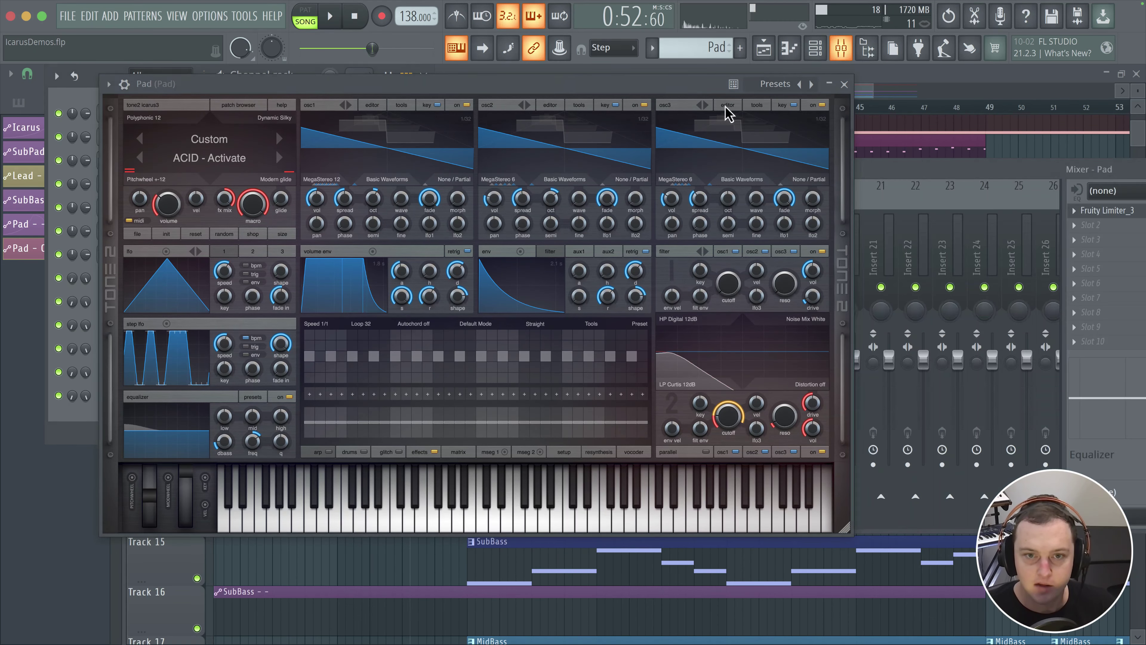
{"action": "left_click", "coordinate": [844, 83]}
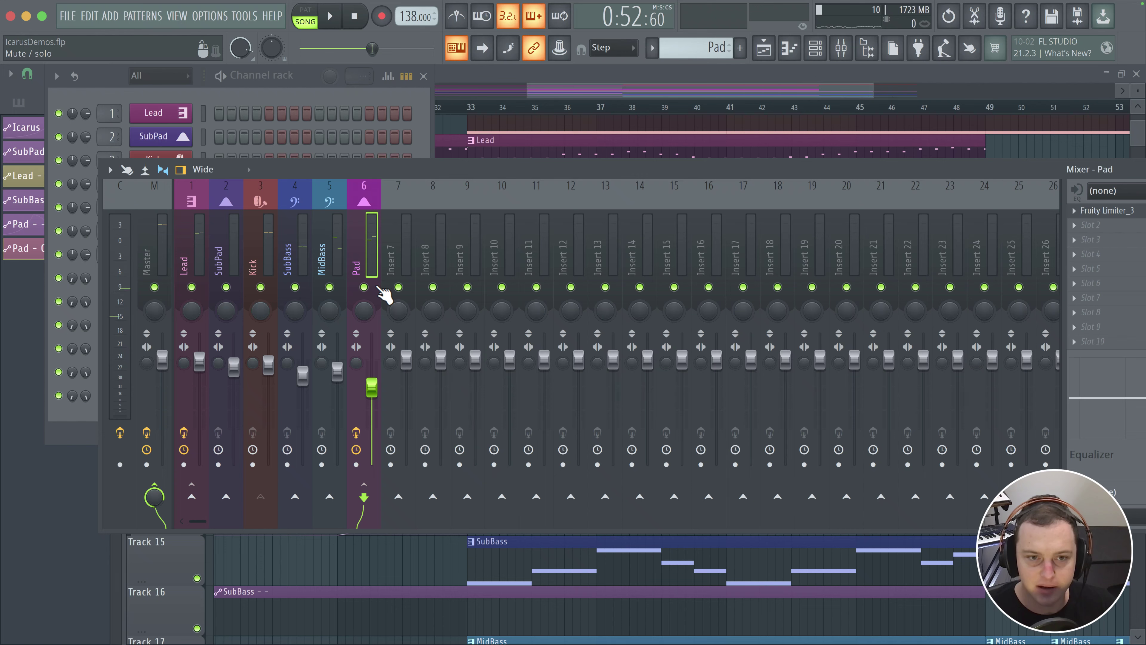
{"action": "key", "text": "space"}
{"action": "left_click", "coordinate": [314, 79]}
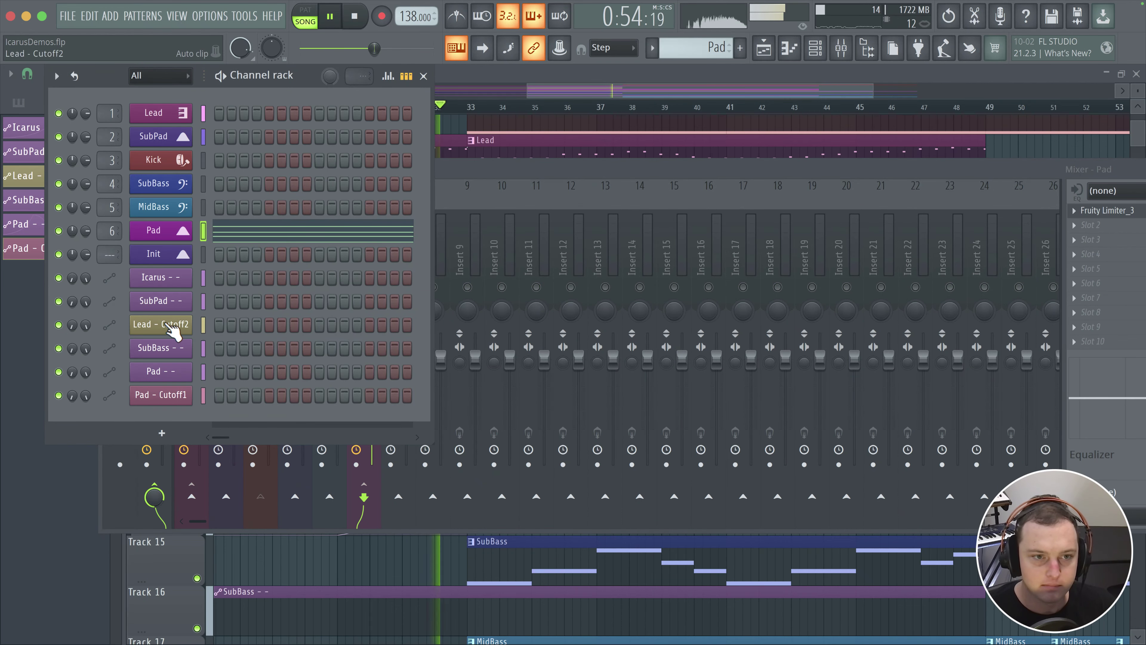
{"action": "left_click", "coordinate": [173, 235]}
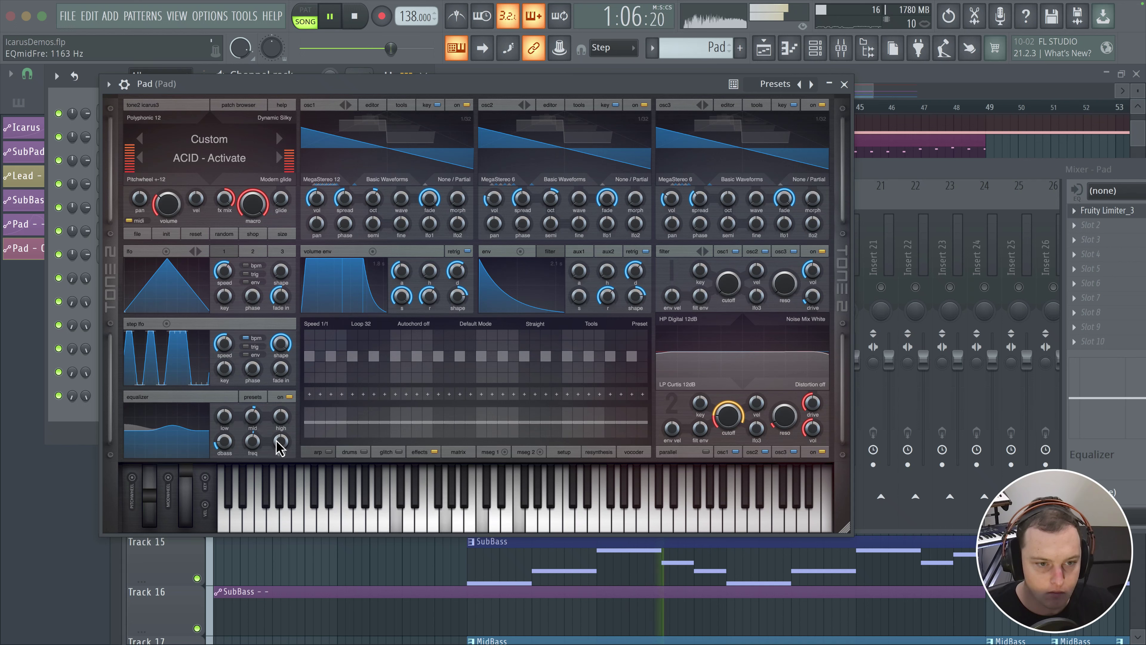
{"action": "scroll", "coordinate": [252, 431], "scroll_direction": "up", "scroll_amount": 1}
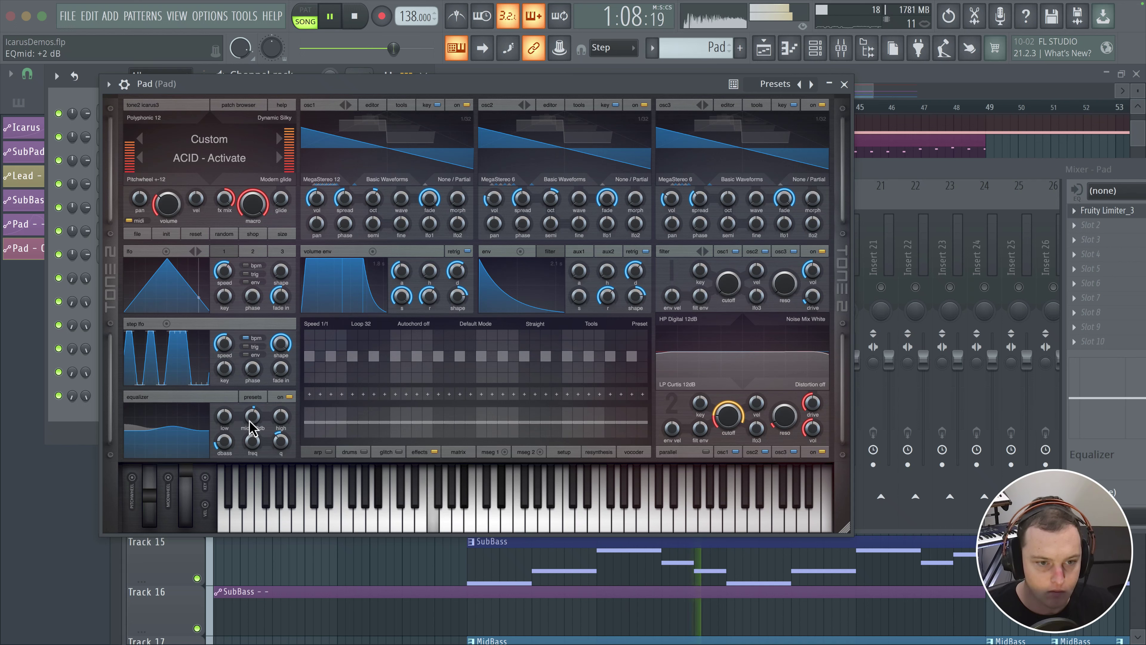
{"action": "scroll", "coordinate": [252, 447], "scroll_direction": "down", "scroll_amount": 2}
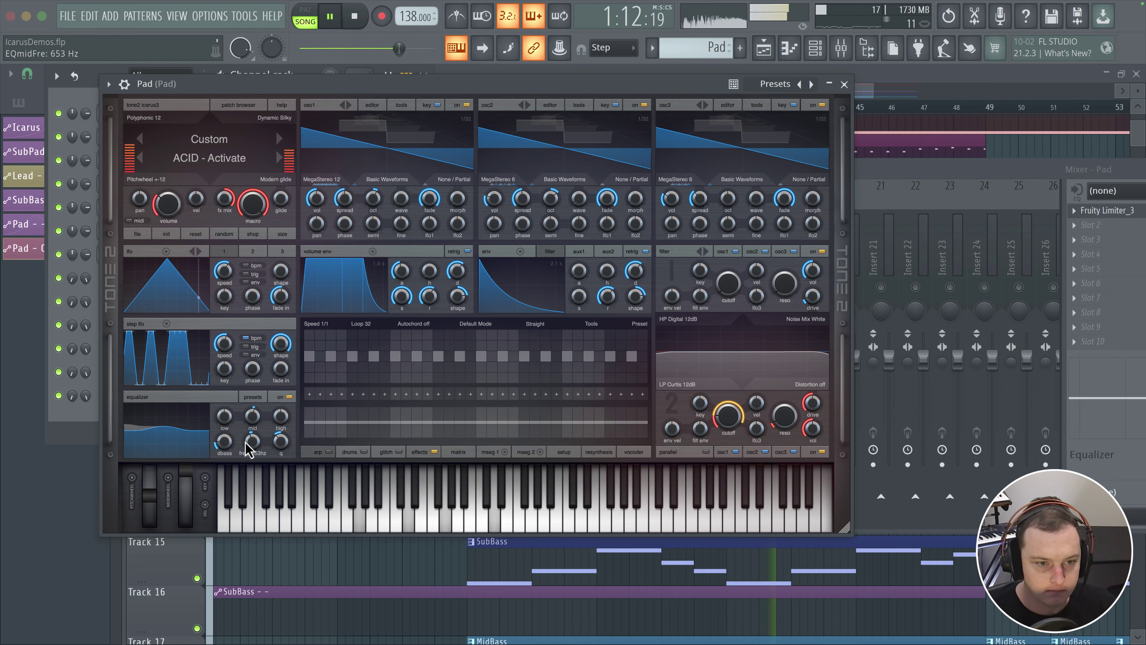
{"action": "left_click_drag", "start_coordinate": [246, 442], "coordinate": [244, 440]}
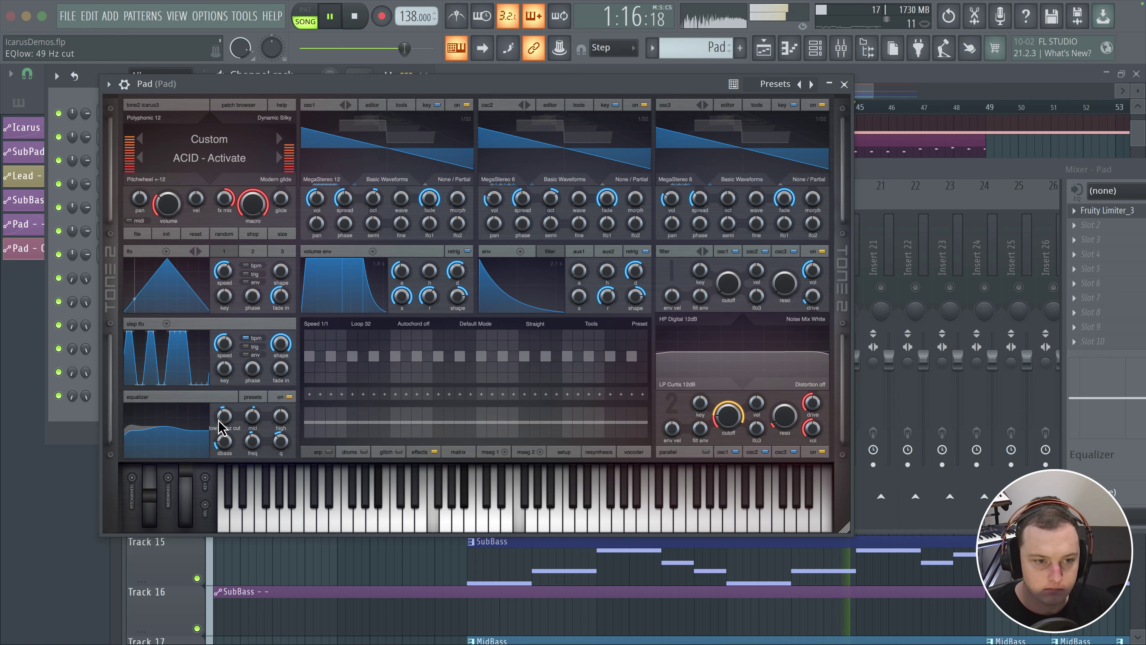
{"action": "left_click_drag", "start_coordinate": [218, 420], "coordinate": [221, 417]}
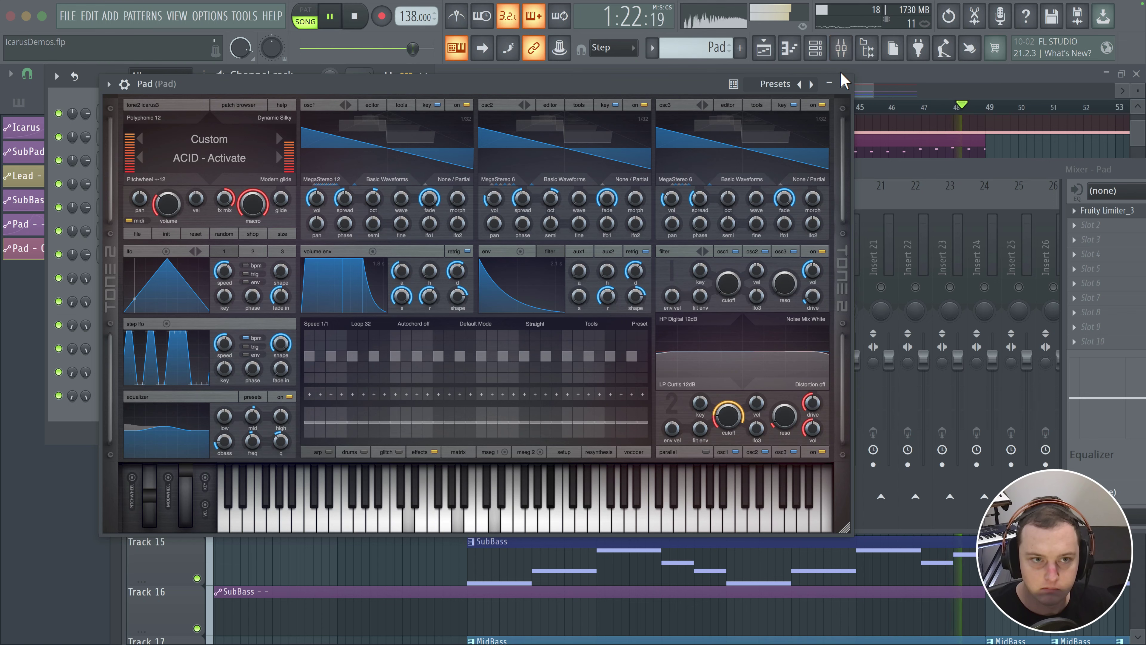
- Close the Pad's Icarus instrument and replay from about bar 31 with the mixer in view to check the Pad's level
{"action": "key", "text": "space"}
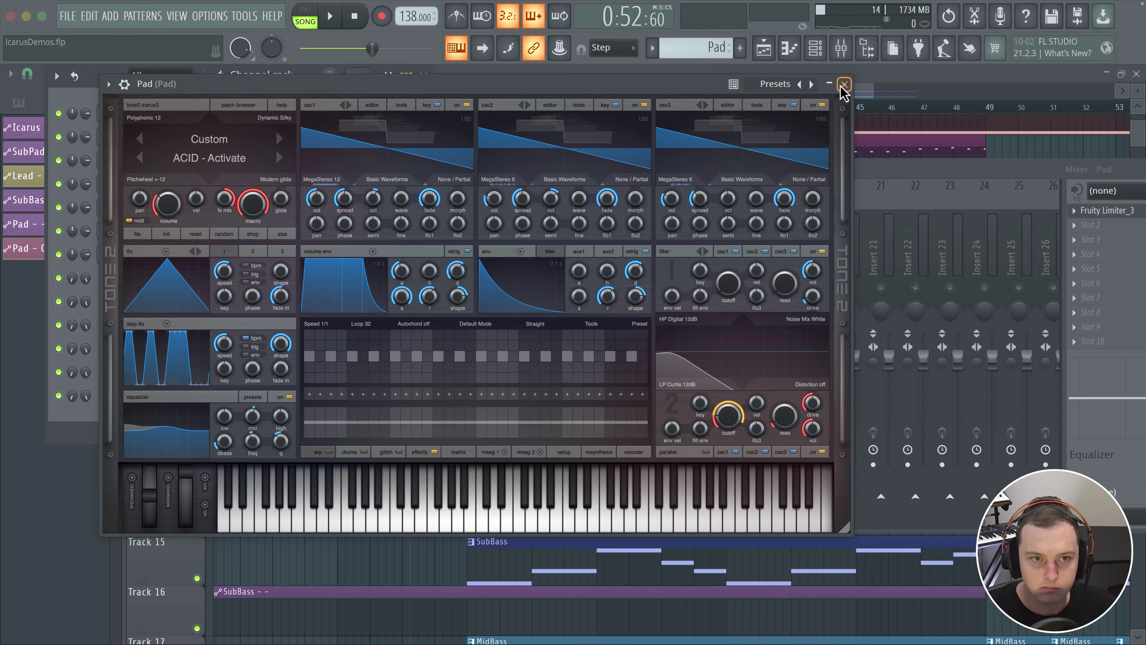
{"action": "left_click", "coordinate": [843, 84]}
{"action": "left_click", "coordinate": [532, 179]}
{"action": "key", "text": "space"}
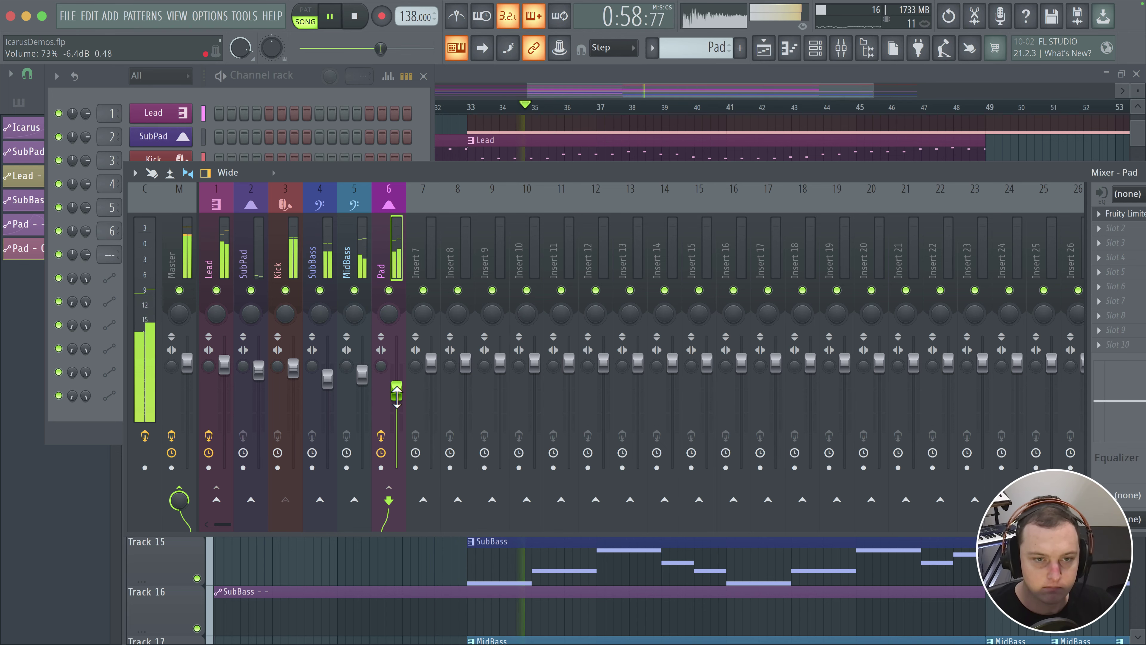
- Play the opening section from bar 6, skipping ahead in stages to bar 16, and listen to the buildup into bar 17
{"action": "left_click_drag", "start_coordinate": [670, 97], "coordinate": [276, 108]}
{"action": "left_click", "coordinate": [378, 107]}
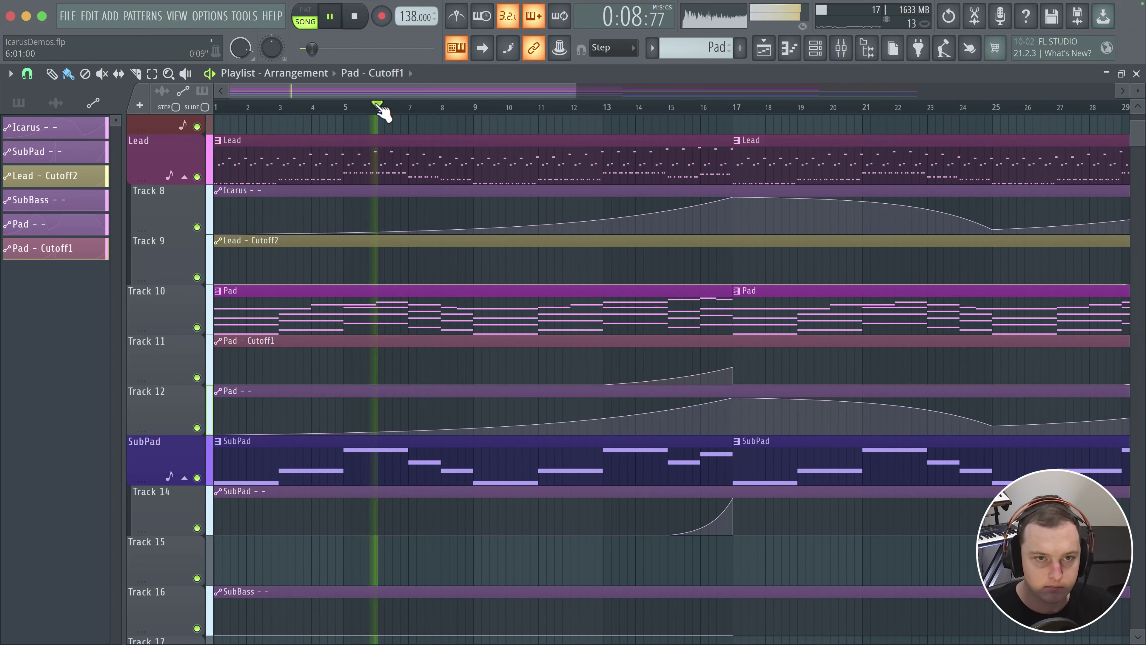
{"action": "left_click", "coordinate": [530, 109]}
{"action": "left_click", "coordinate": [610, 109]}
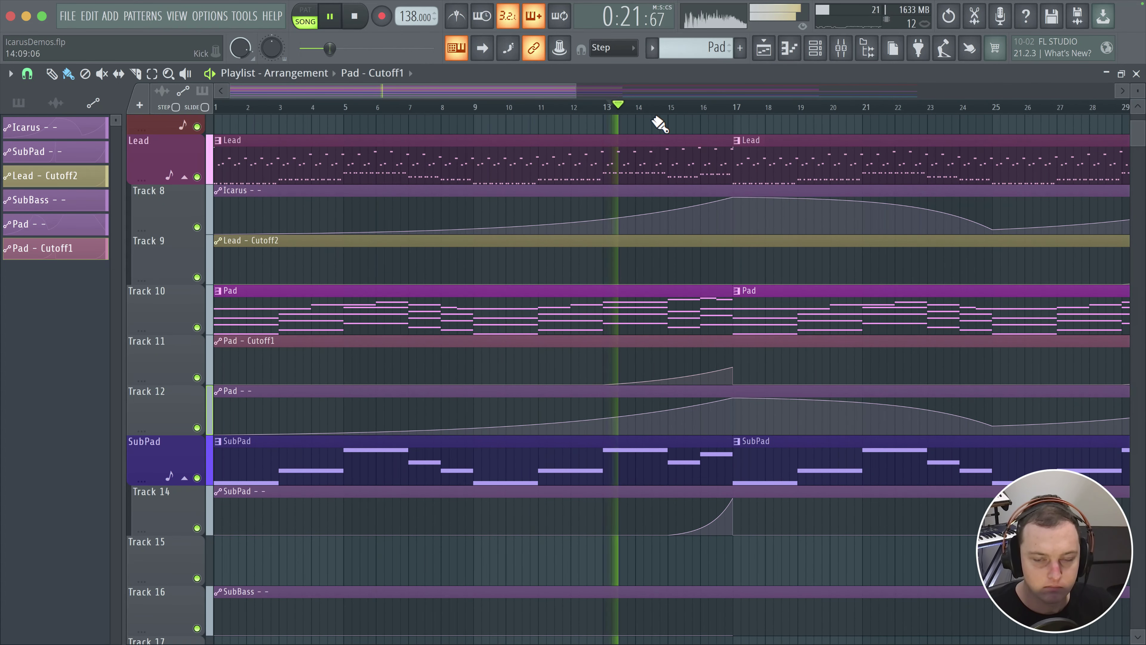
{"action": "left_click", "coordinate": [697, 107]}
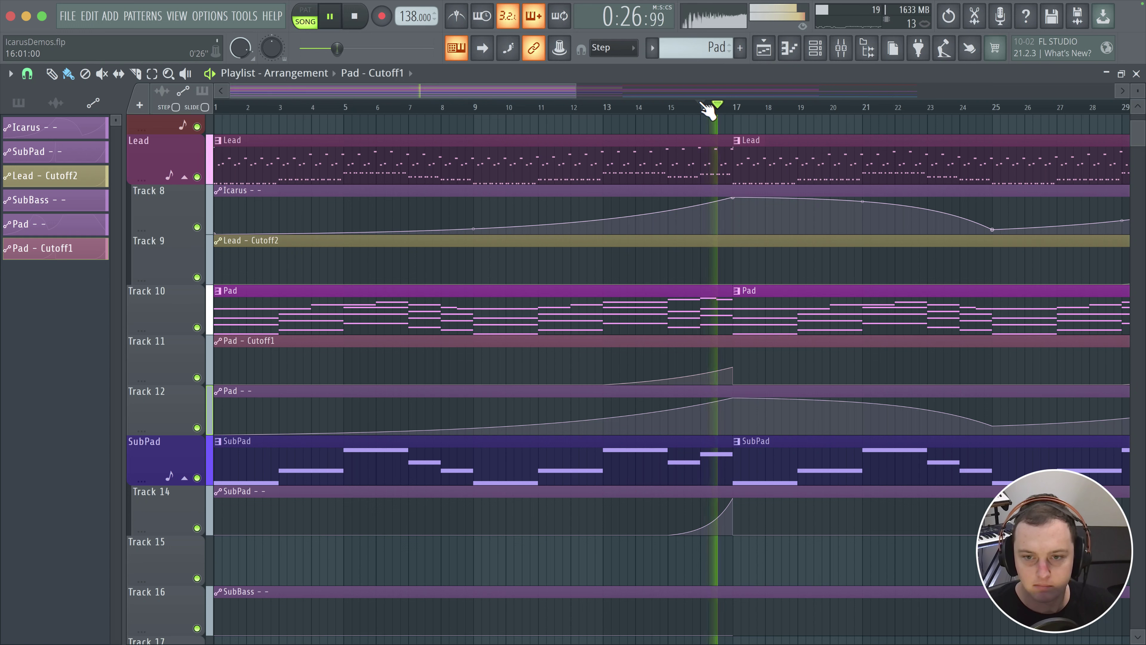